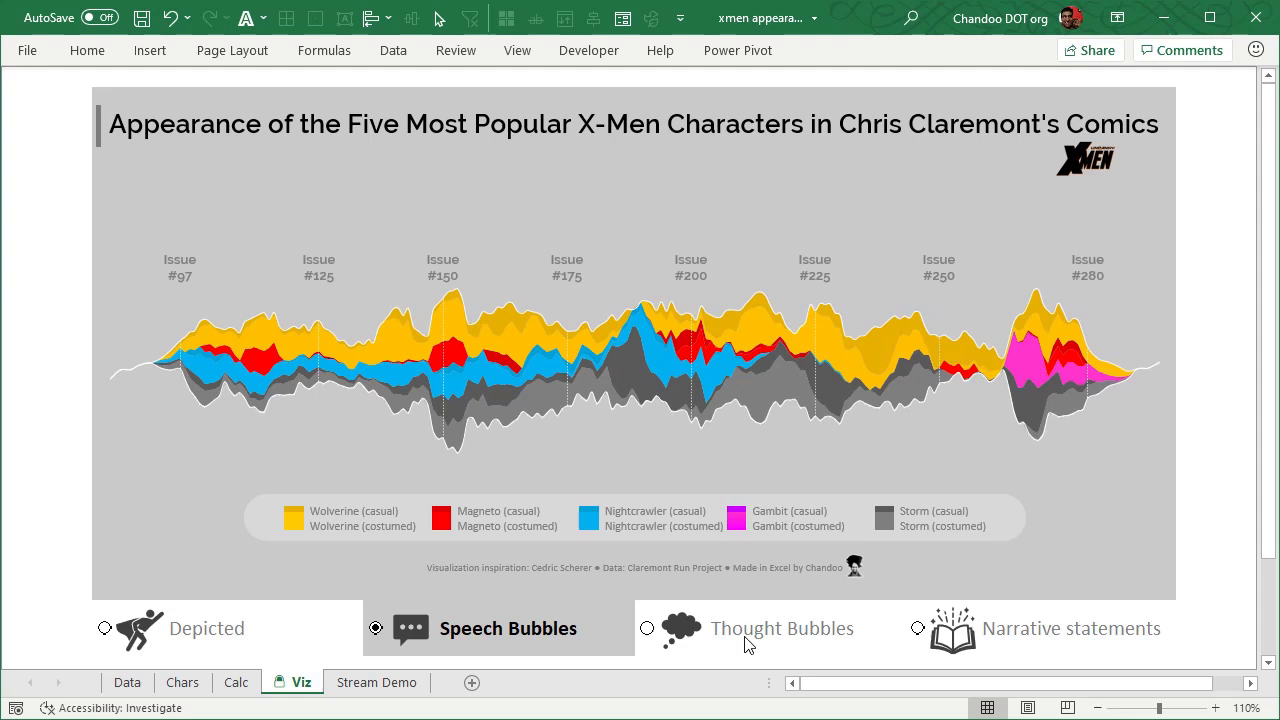
Step: Compare the X-Men stream chart for narrative statements, thought bubbles and speech bubbles, ending on the Depicted measure
click(1008, 638)
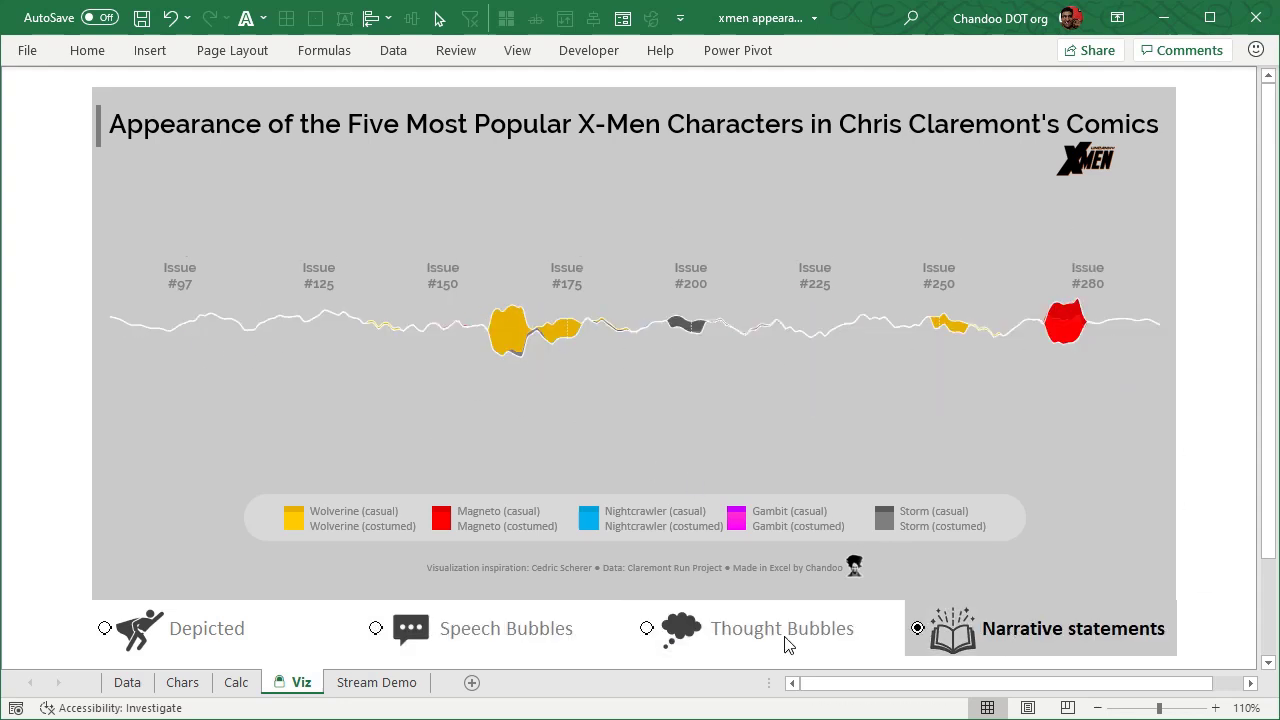
click(647, 630)
click(455, 632)
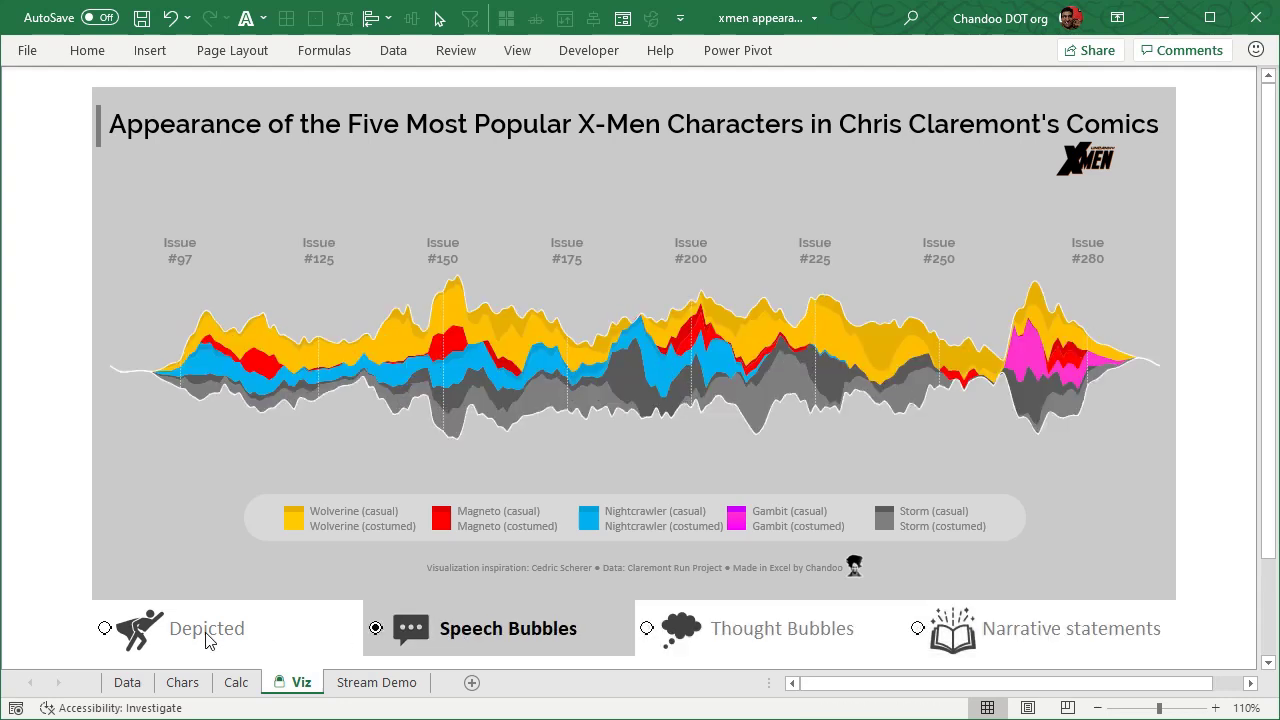
click(208, 638)
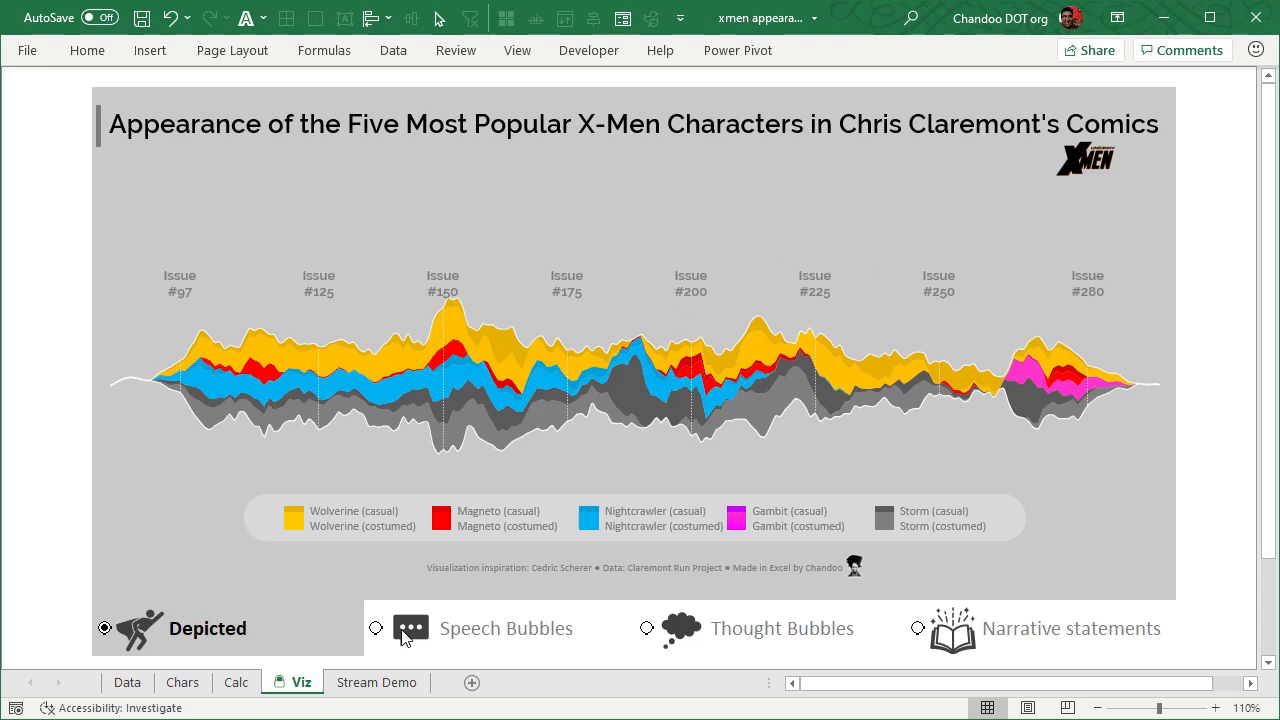
Step: Examine the Data sheet's issue-to-depicted columns, the added x and Total columns, and how Total relates to the four measures
click(127, 682)
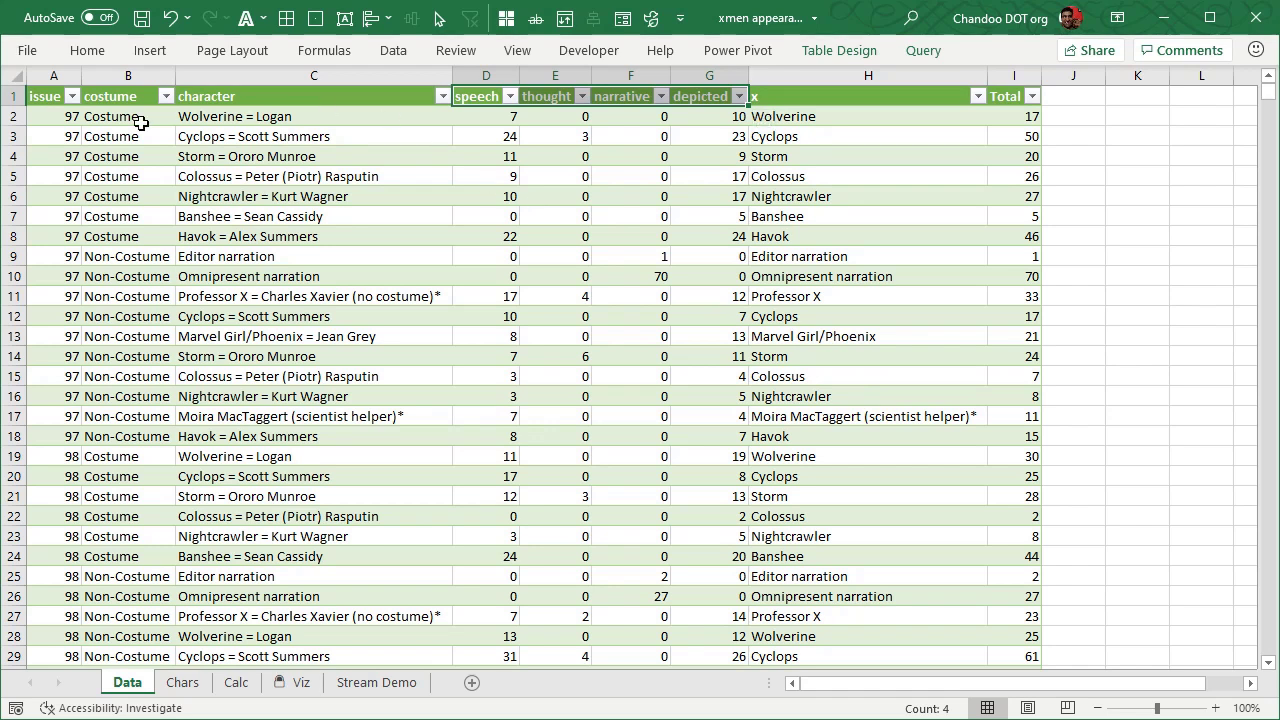
drag(76, 124, 680, 600)
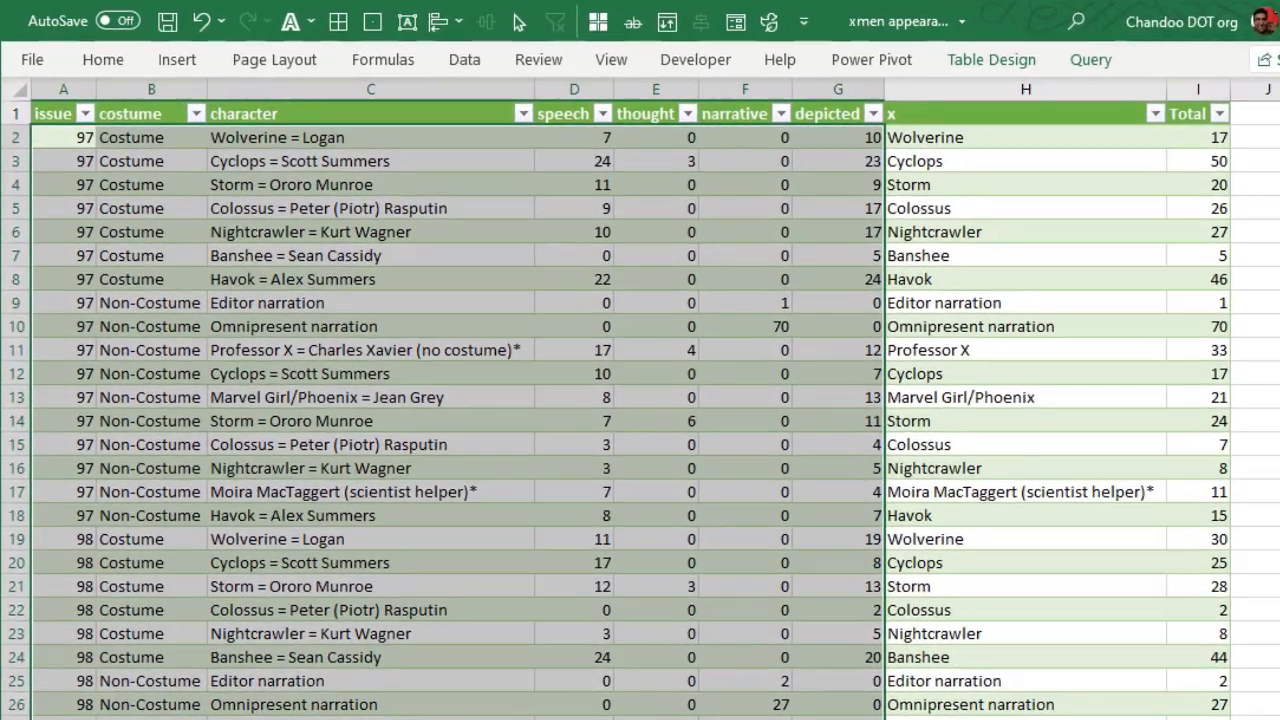
click(954, 145)
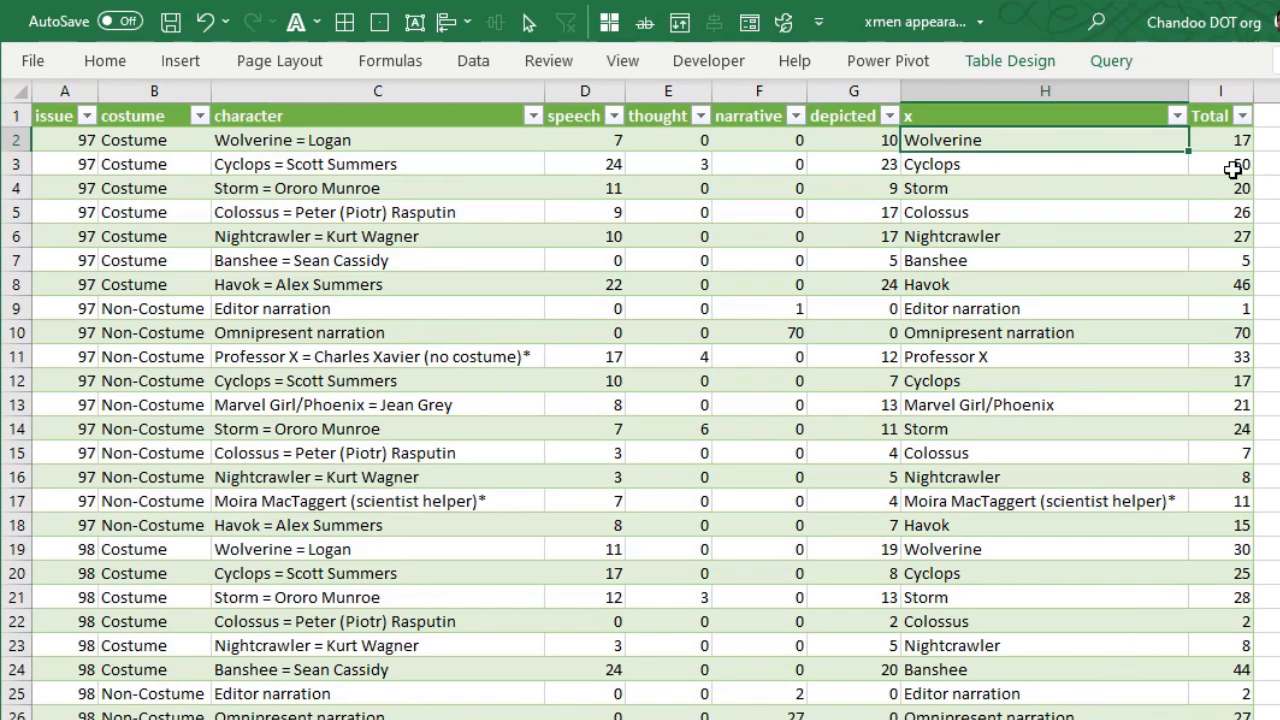
click(1240, 139)
scroll(1208, 406, down, 7)
scroll(1208, 406, up, 7)
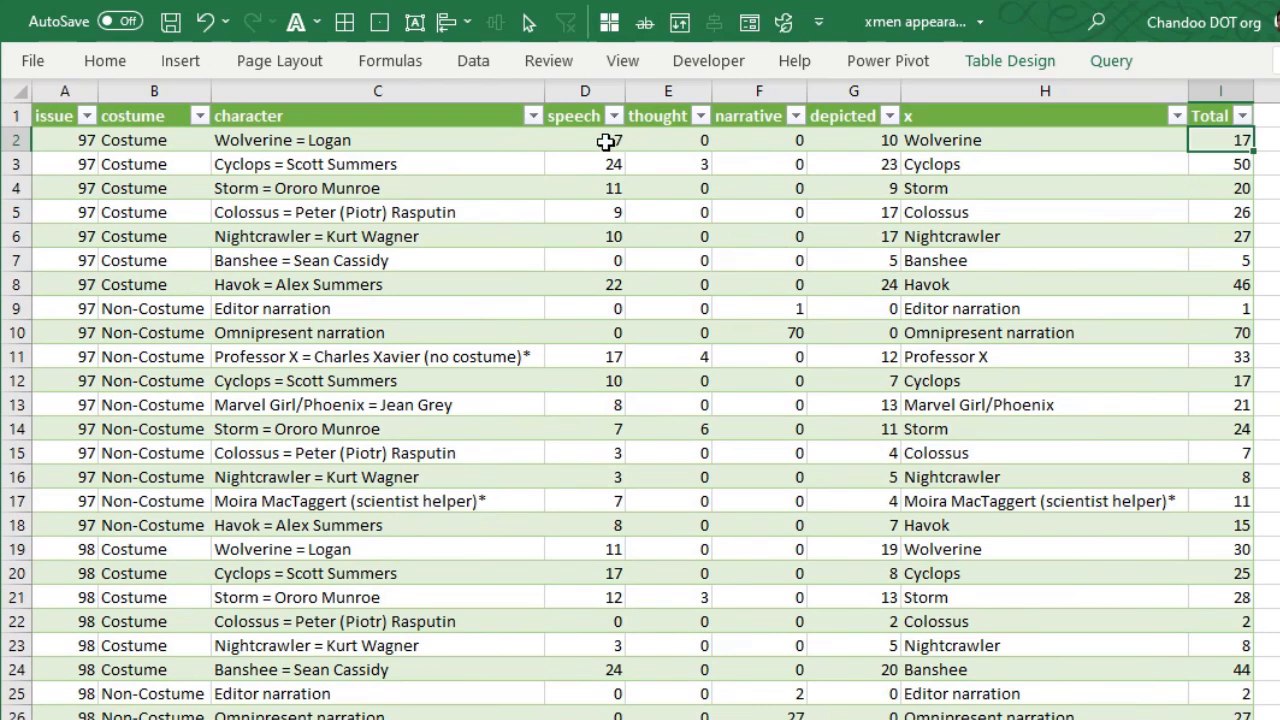
drag(610, 140, 893, 142)
click(1218, 145)
click(966, 150)
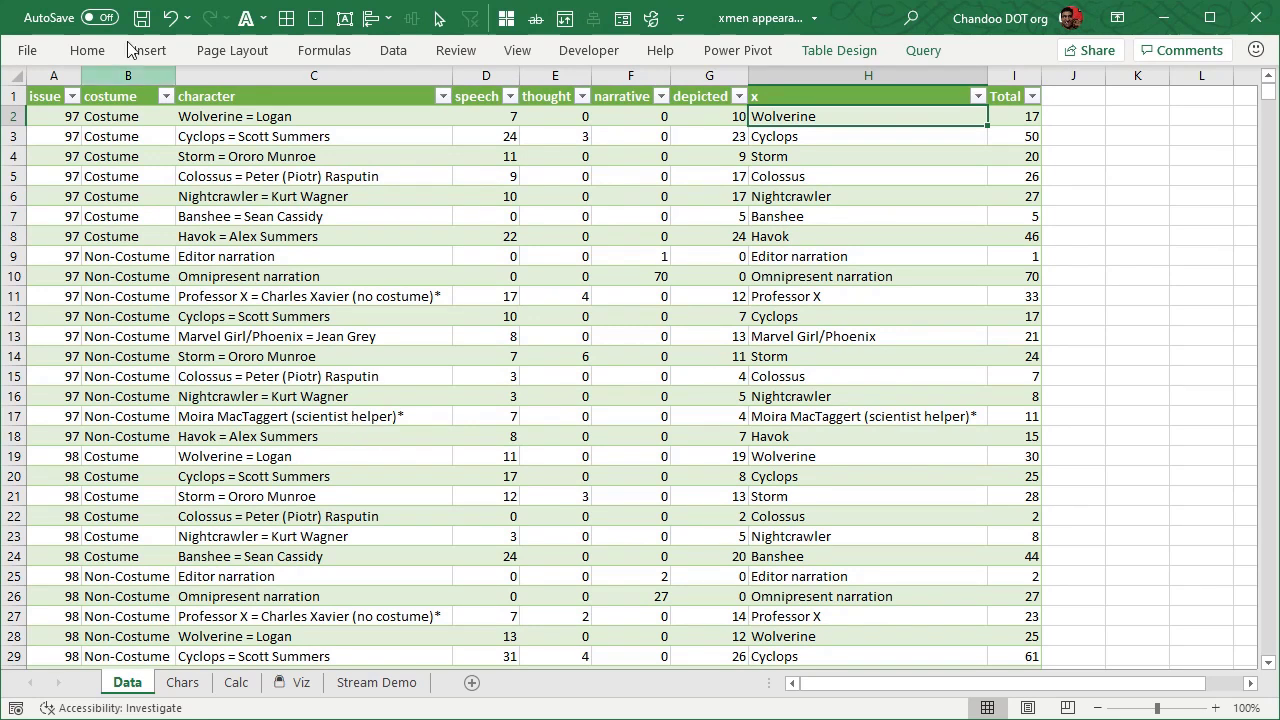
Step: Look through the character names on the Data sheet and compare them with the characters shown on the Viz sheet
click(224, 137)
click(222, 177)
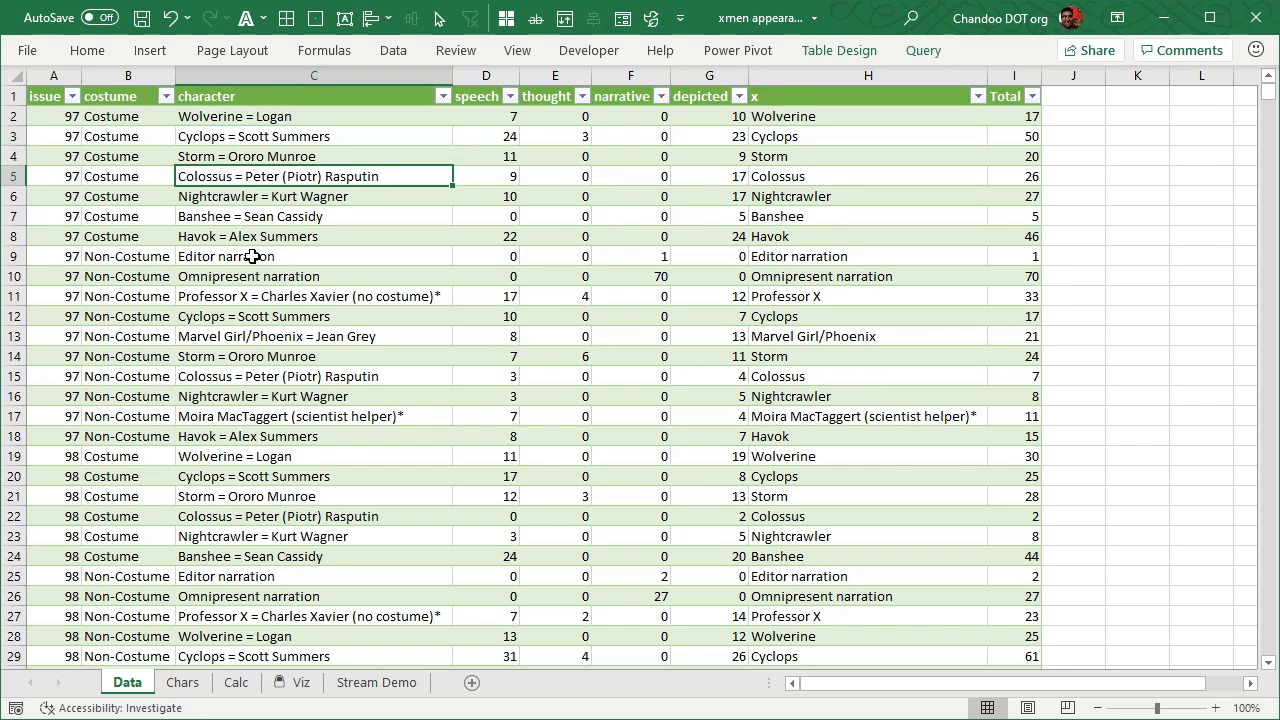
click(238, 220)
click(228, 237)
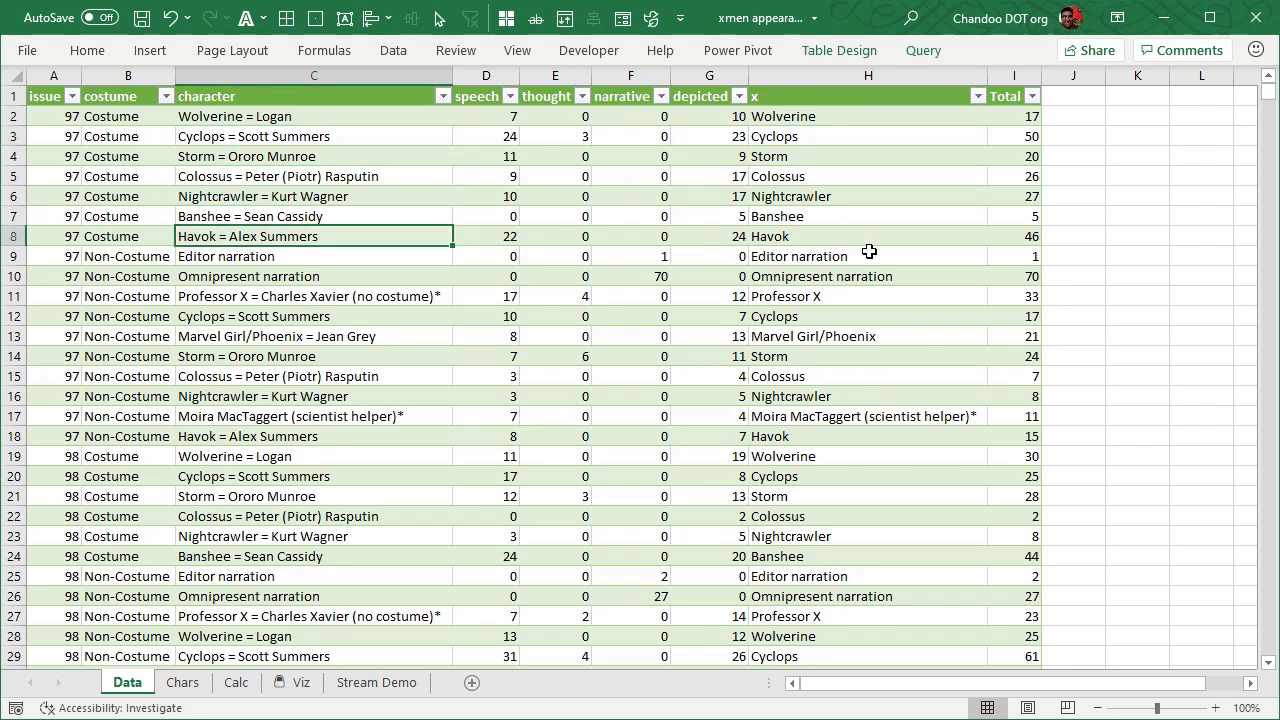
click(388, 684)
click(300, 684)
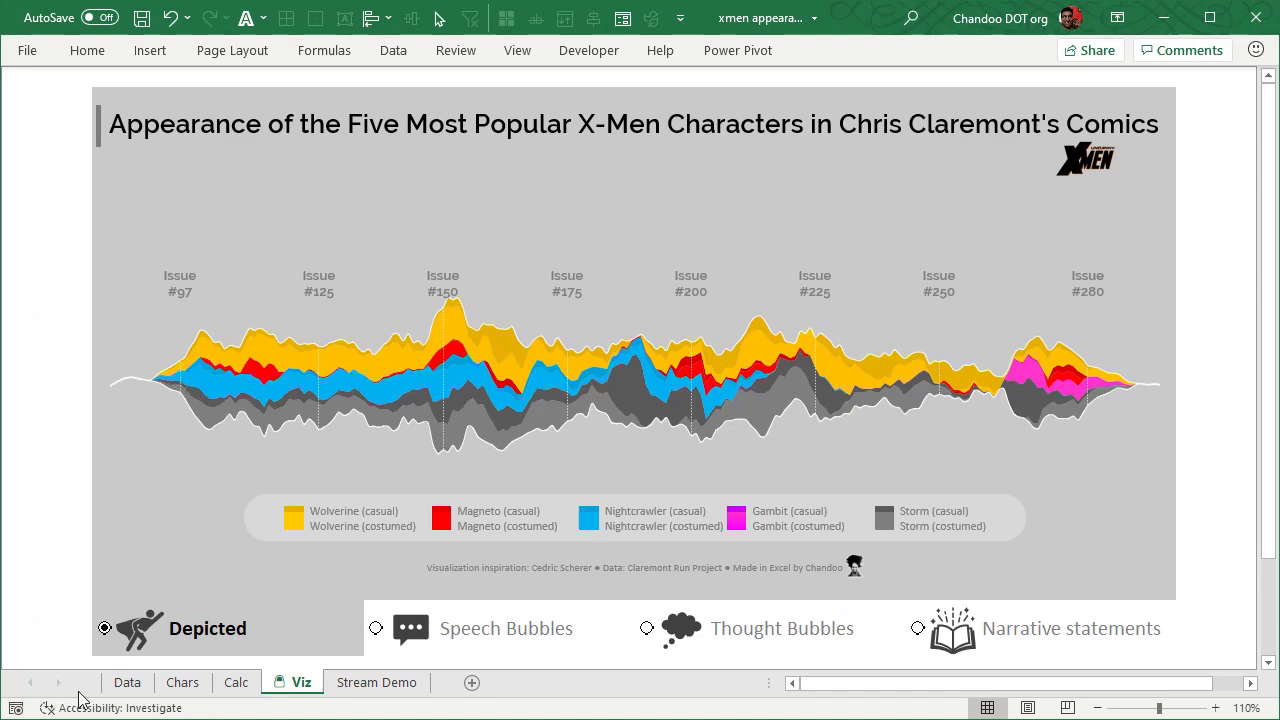
Step: Review the raw records on the Data sheet and the per-issue character values and smoothed data on the Calc sheet
click(127, 683)
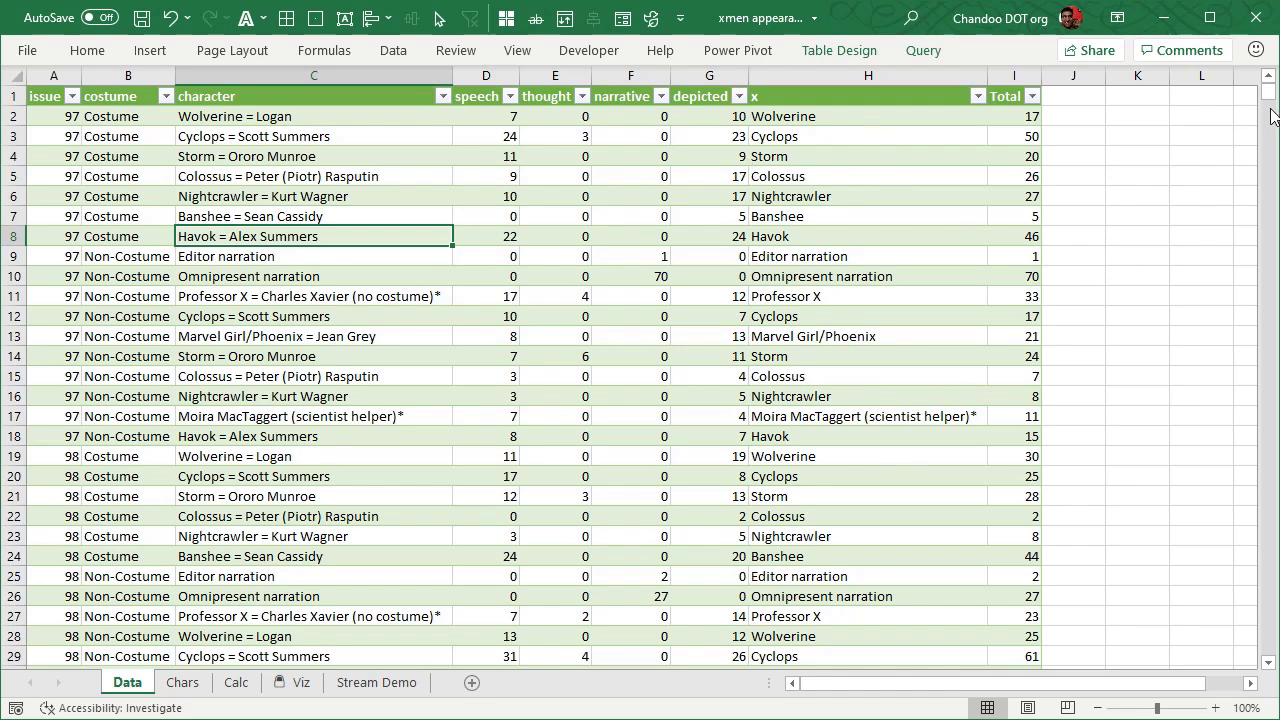
mouse_move(1268, 92)
mouse_down()
mouse_move(1272, 662)
mouse_move(1240, 286)
mouse_move(1268, 90)
mouse_up()
click(236, 683)
scroll(598, 368, up, 15)
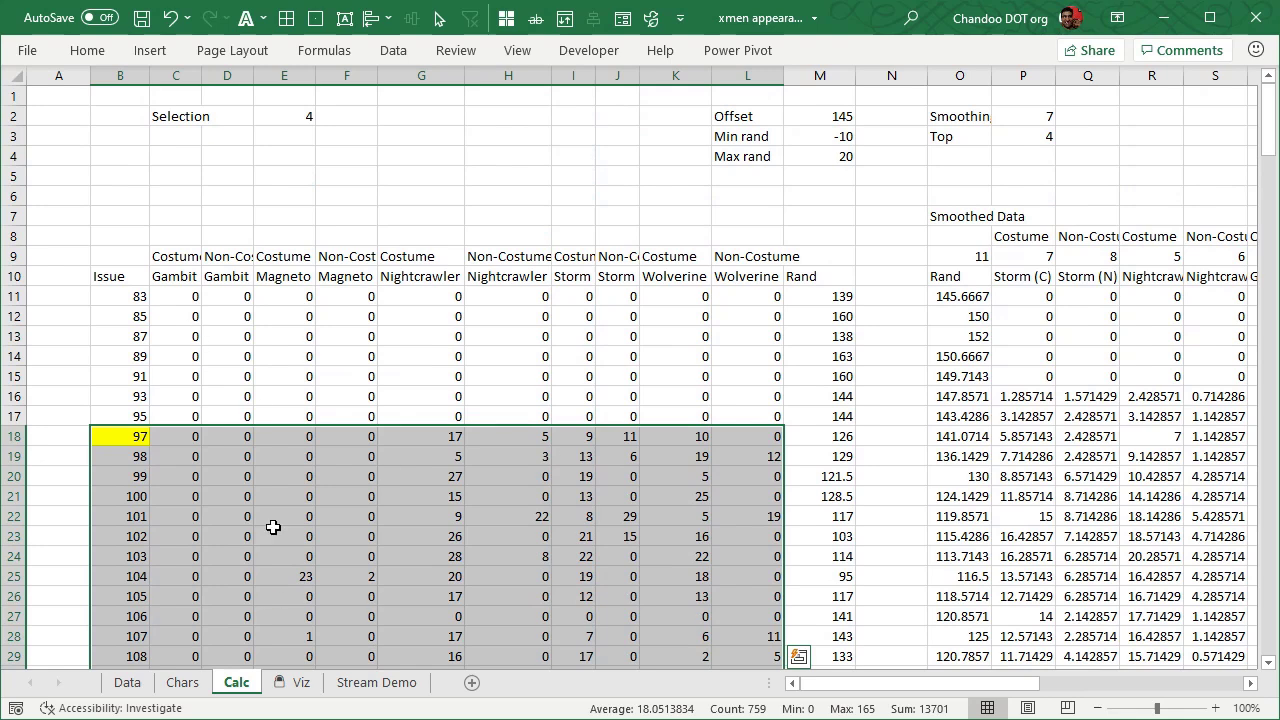
click(718, 314)
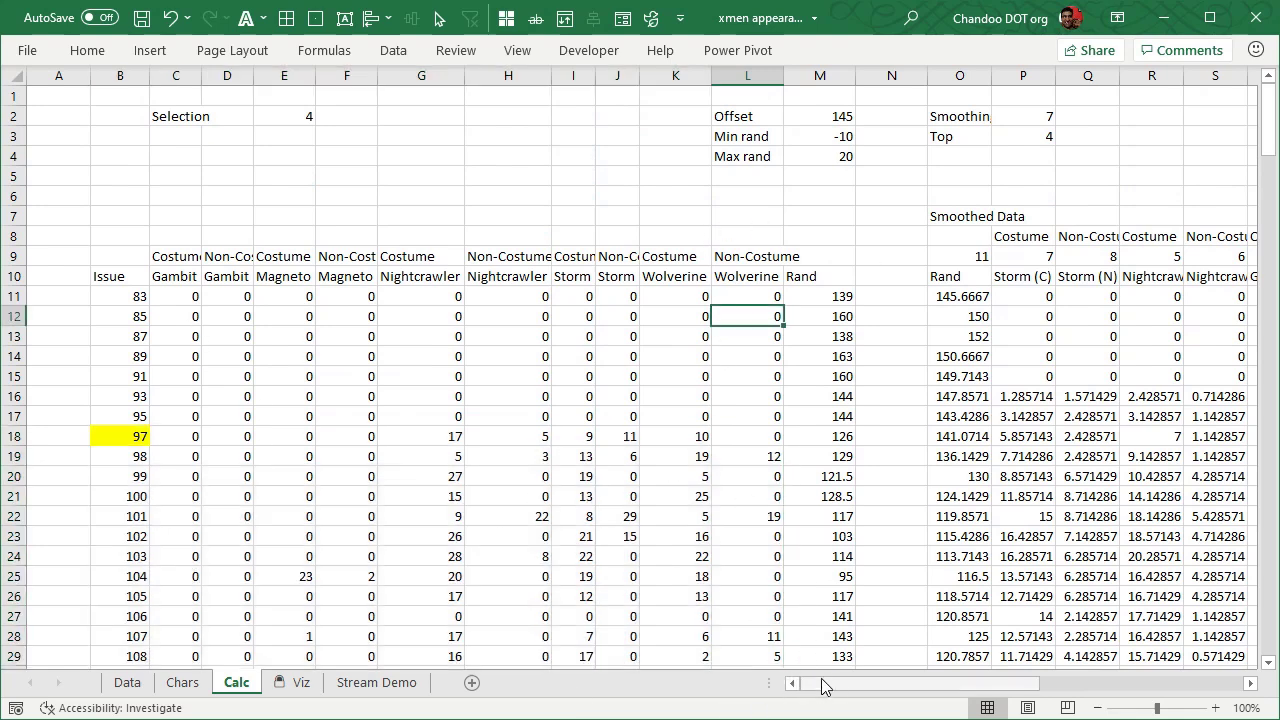
drag(837, 688, 1060, 695)
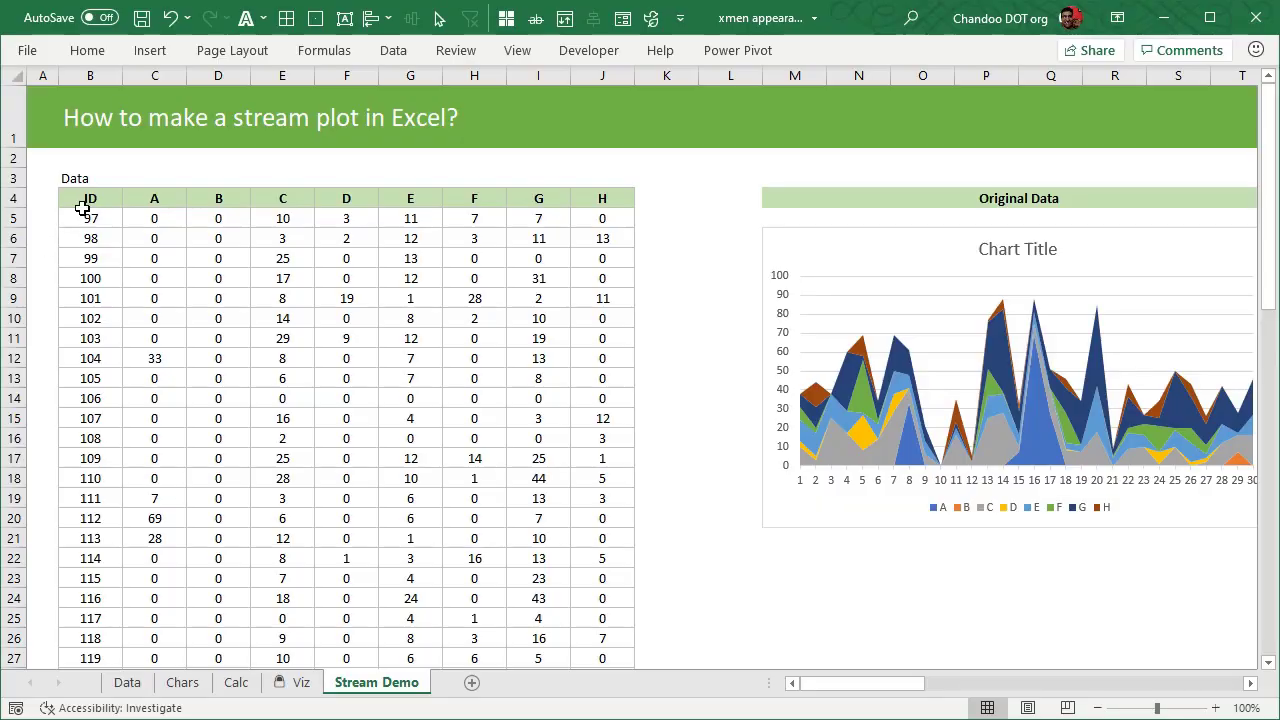
Step: Examine the Stream Demo sheet's ID column, the values for series A to H, and the Original Data area chart
drag(88, 216, 110, 575)
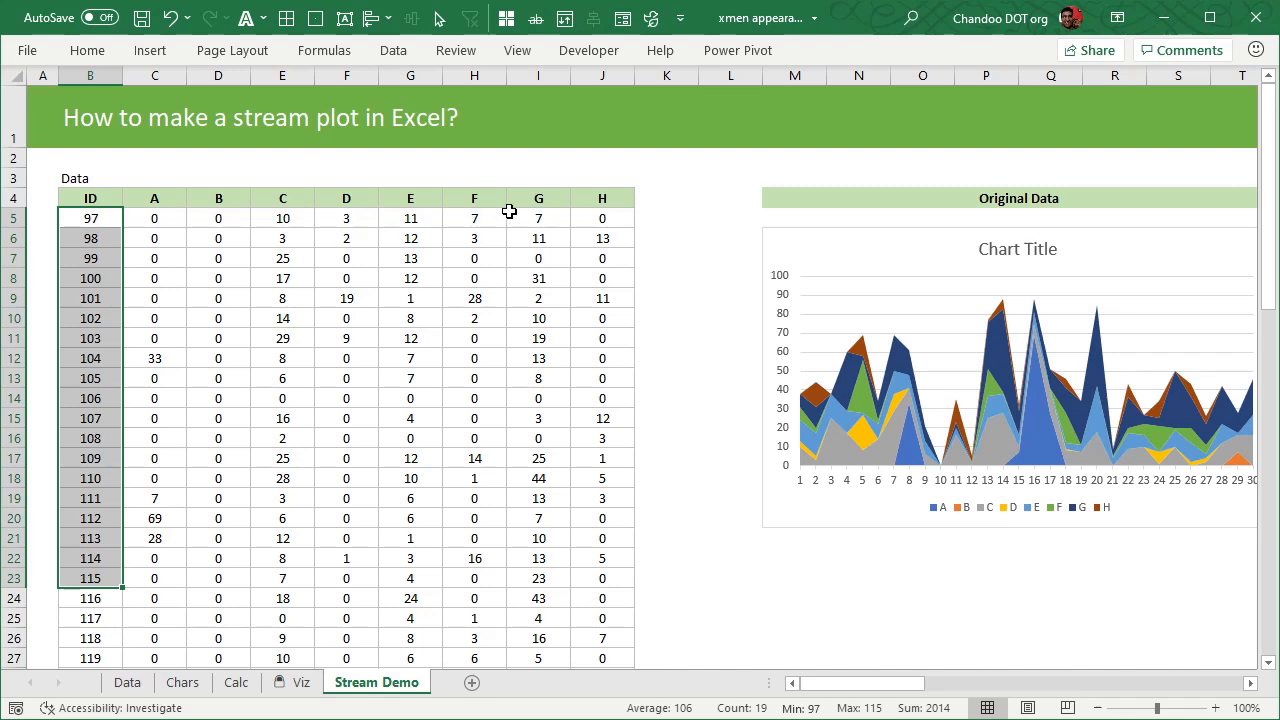
click(619, 217)
scroll(322, 458, down, 8)
scroll(343, 428, up, 8)
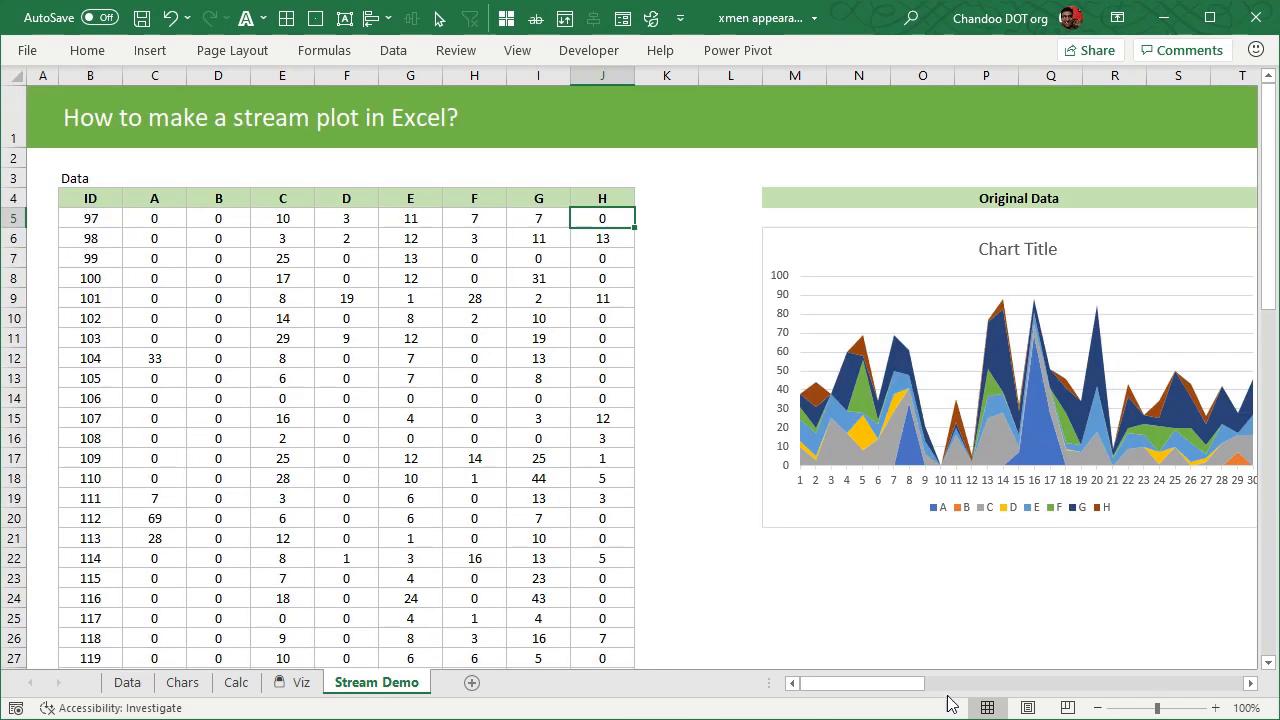
drag(891, 690, 896, 690)
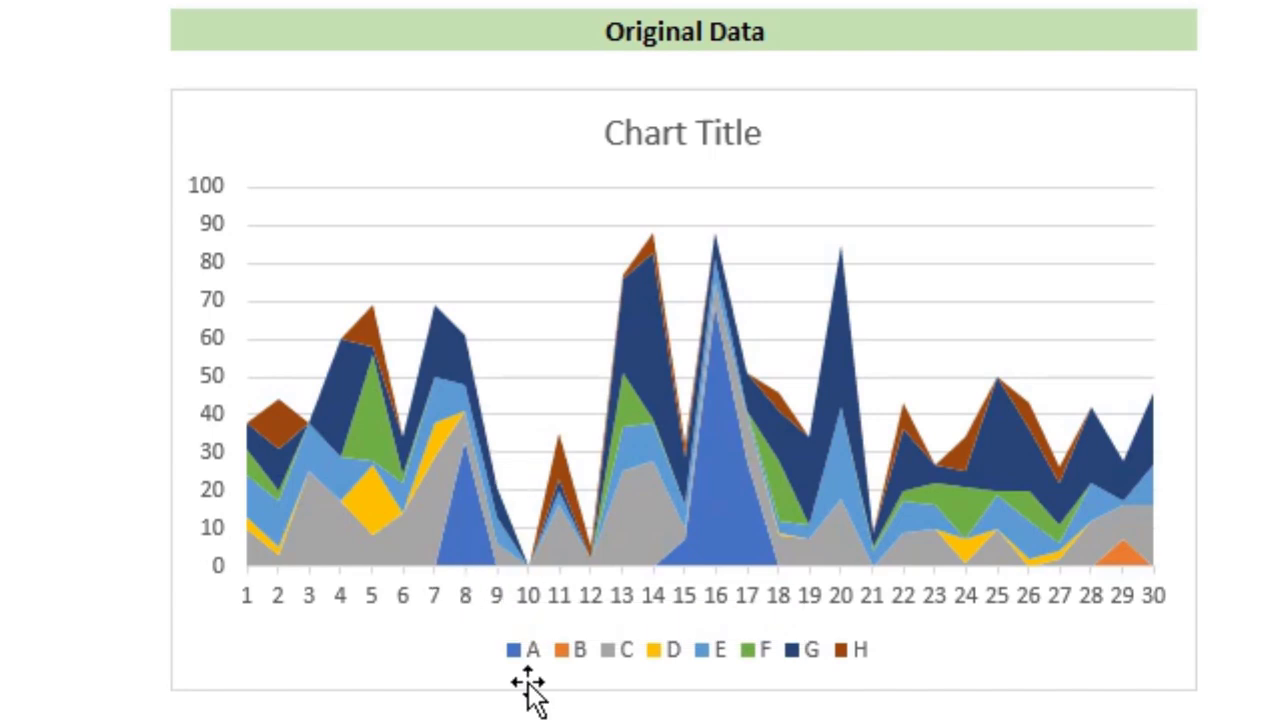
mouse_move(834, 333)
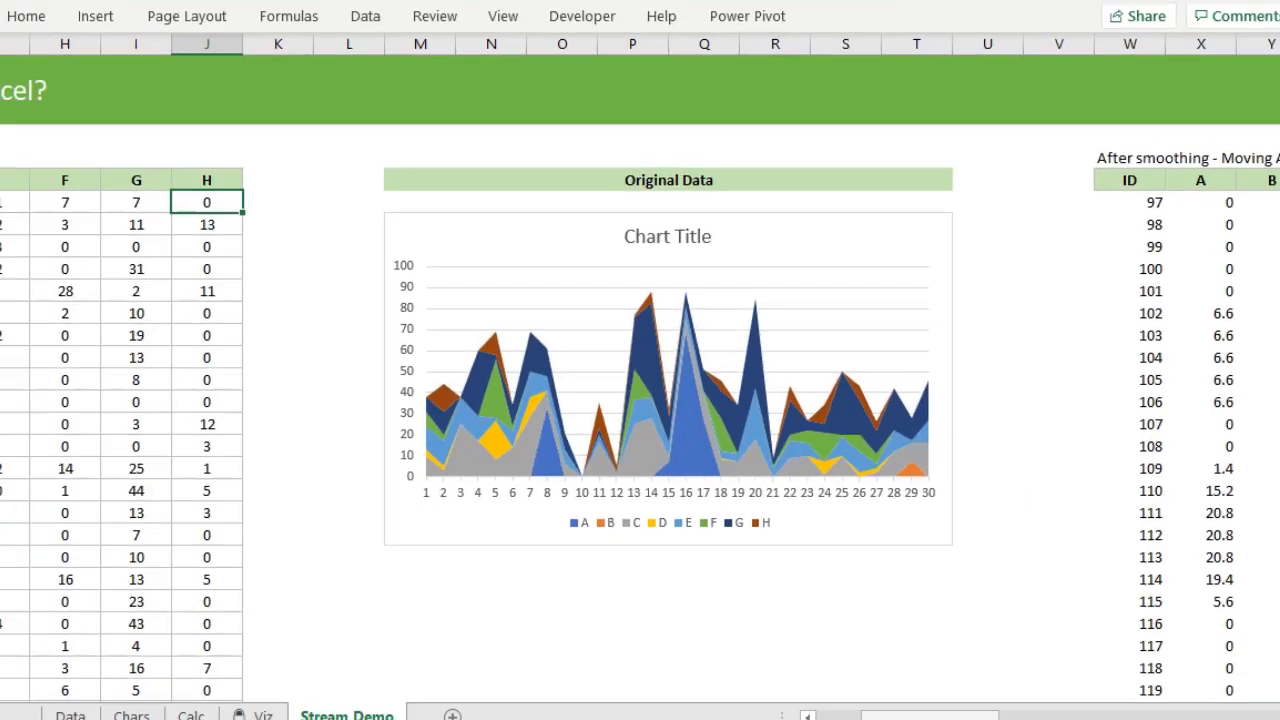
Step: Insert a 2-D stacked line chart from the Stream Demo data for columns A to H, including headers, down to ID 126
drag(926, 685, 880, 690)
click(143, 195)
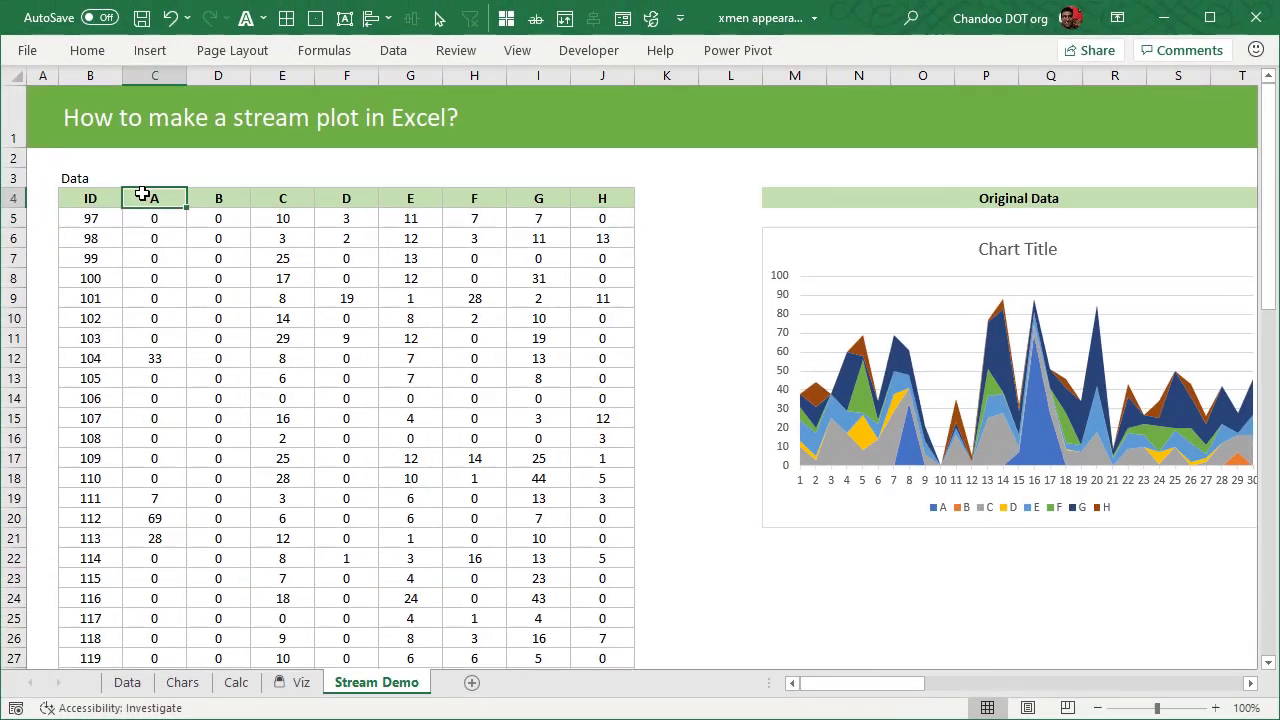
key(ctrl+shift+Down)
key(ctrl+shift+Right)
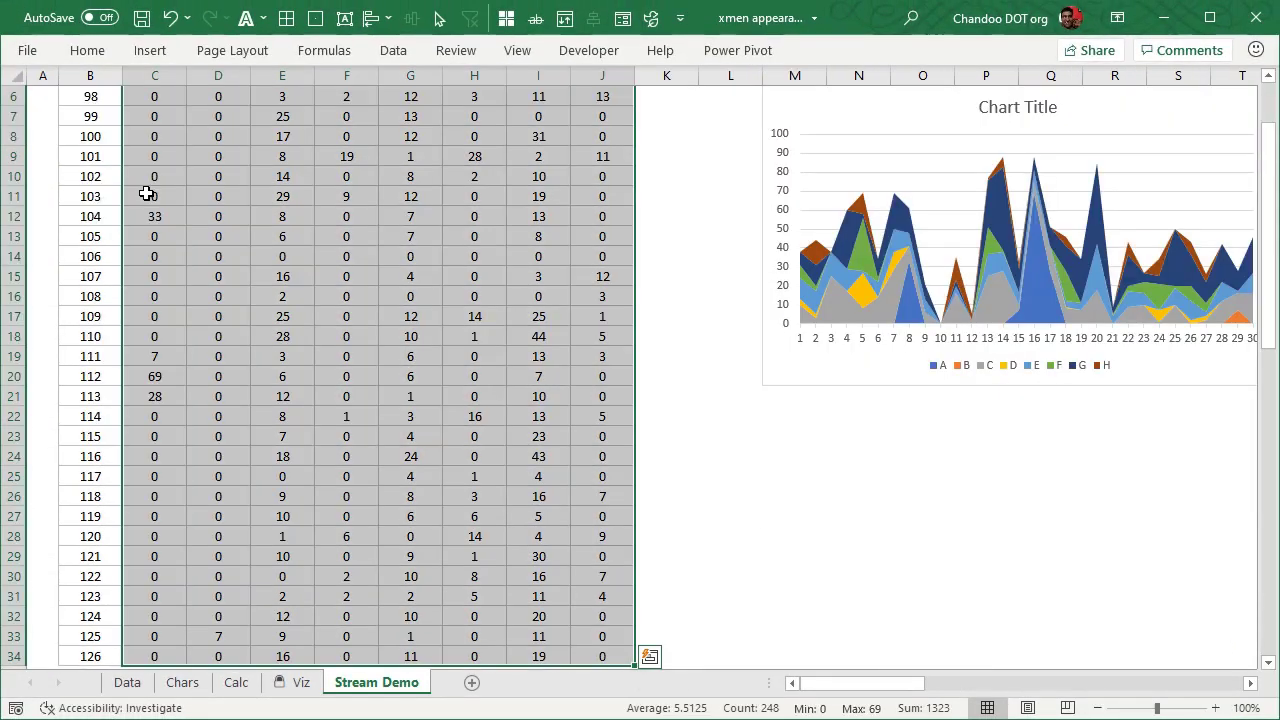
click(158, 56)
click(535, 102)
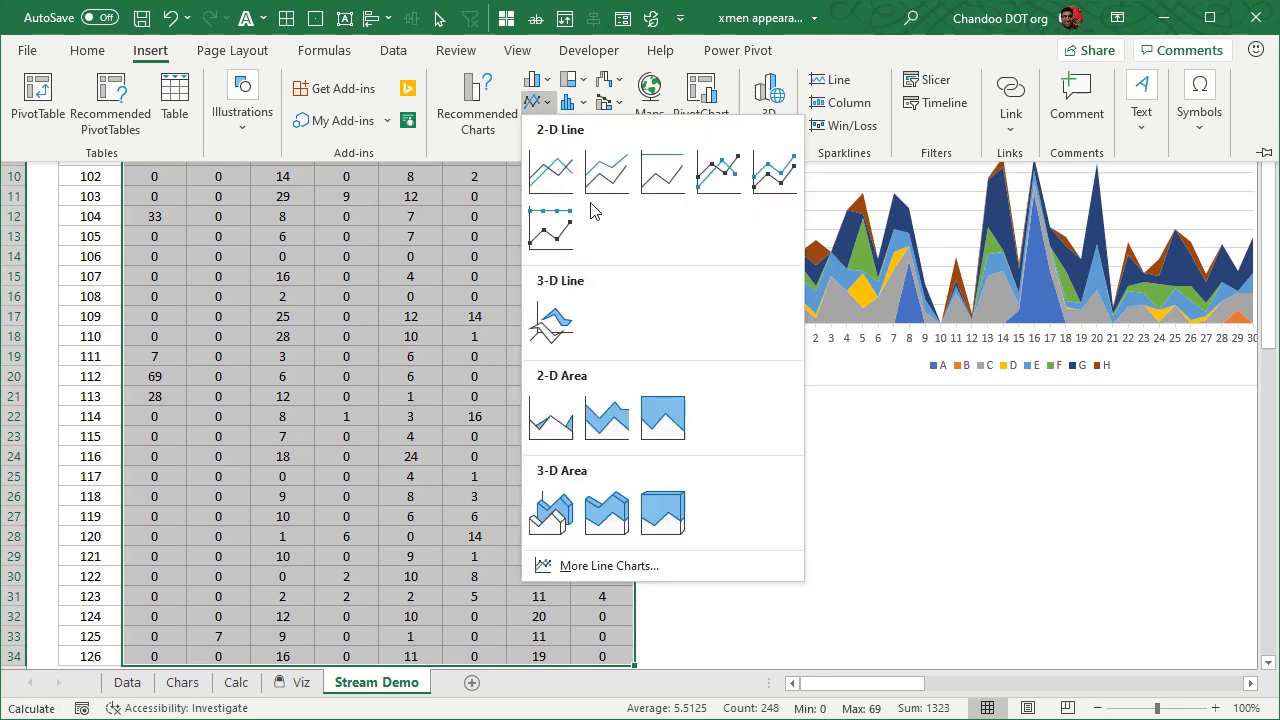
click(607, 173)
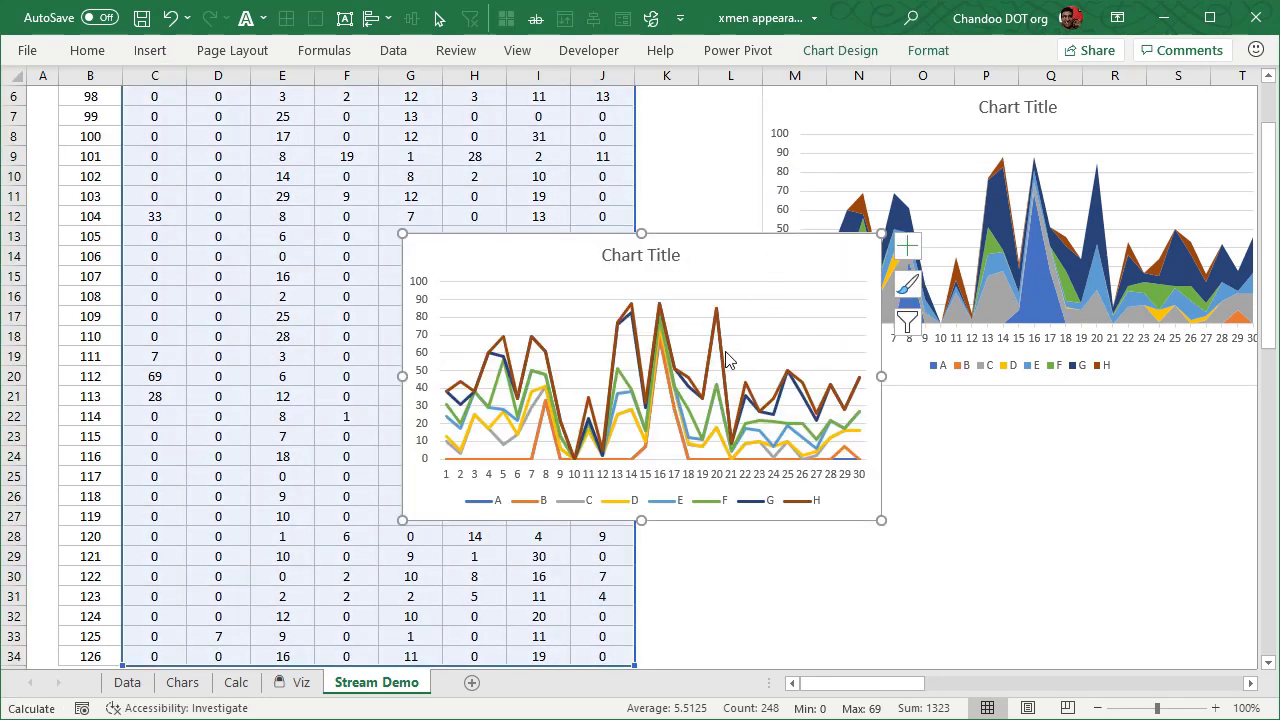
Step: Turn on the smoothed line option for series H, F, D and B in the new stacked line chart
double_click(784, 375)
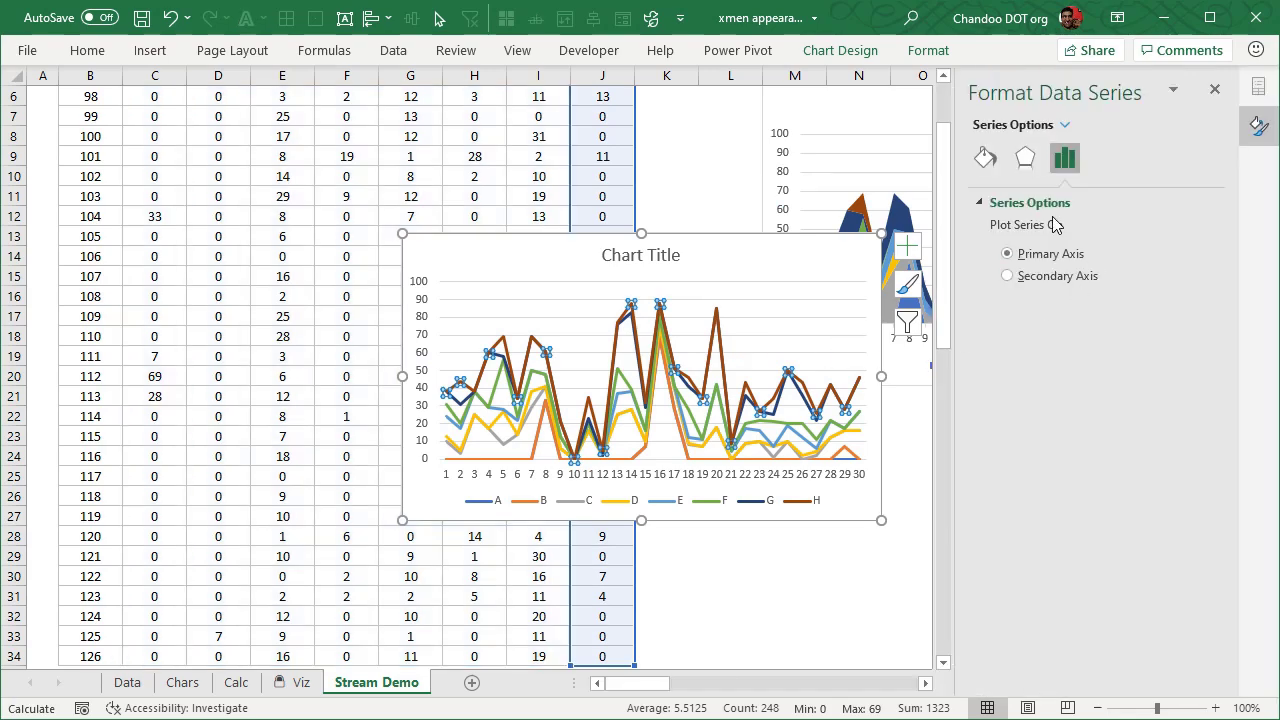
click(985, 157)
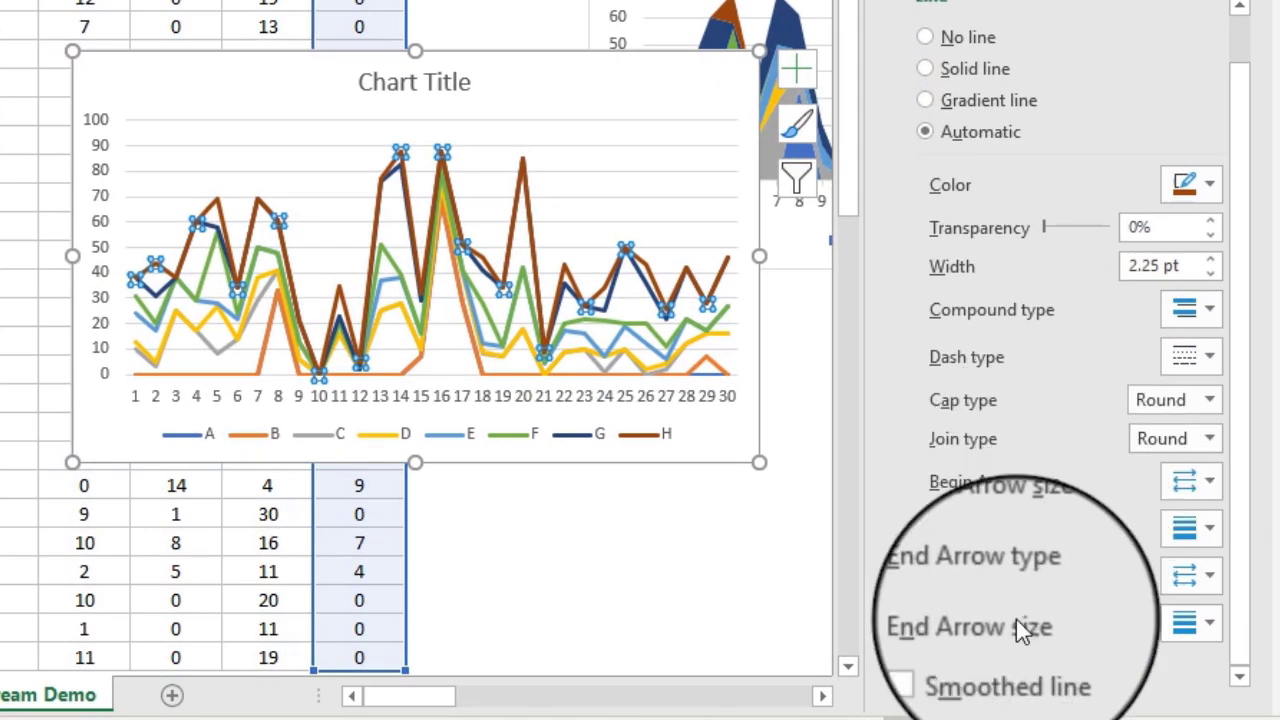
click(938, 663)
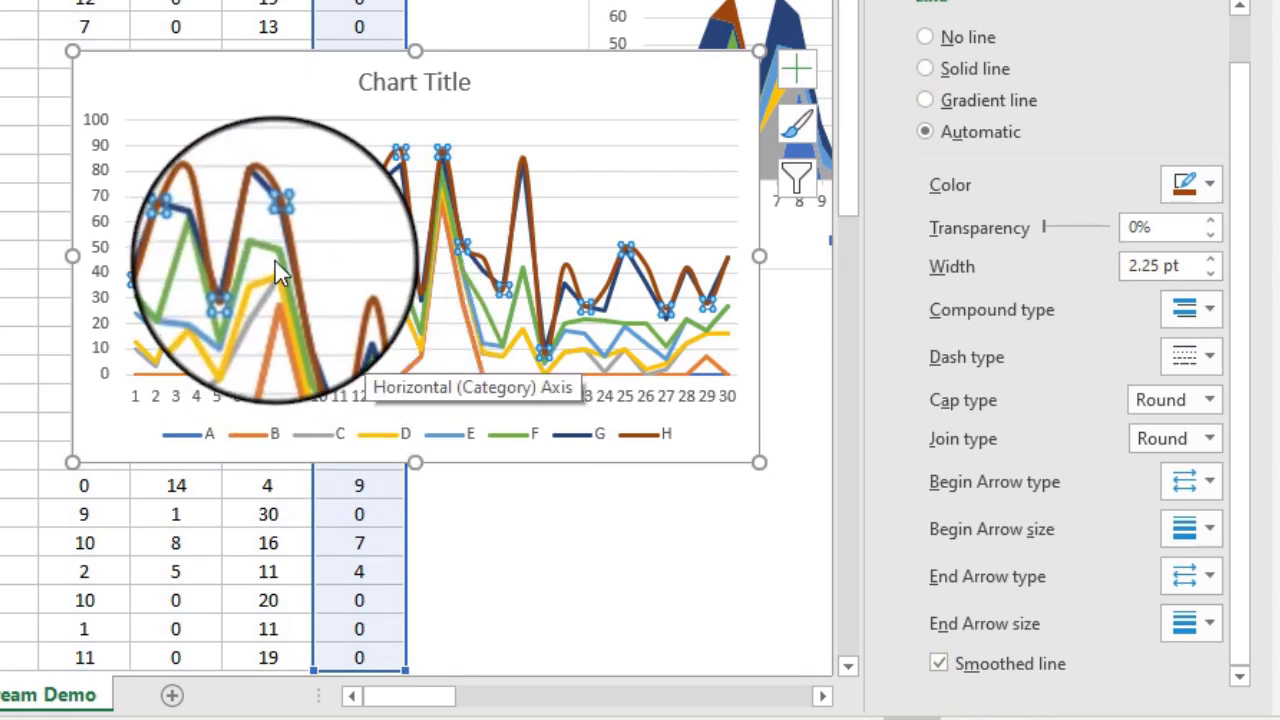
click(370, 297)
click(938, 672)
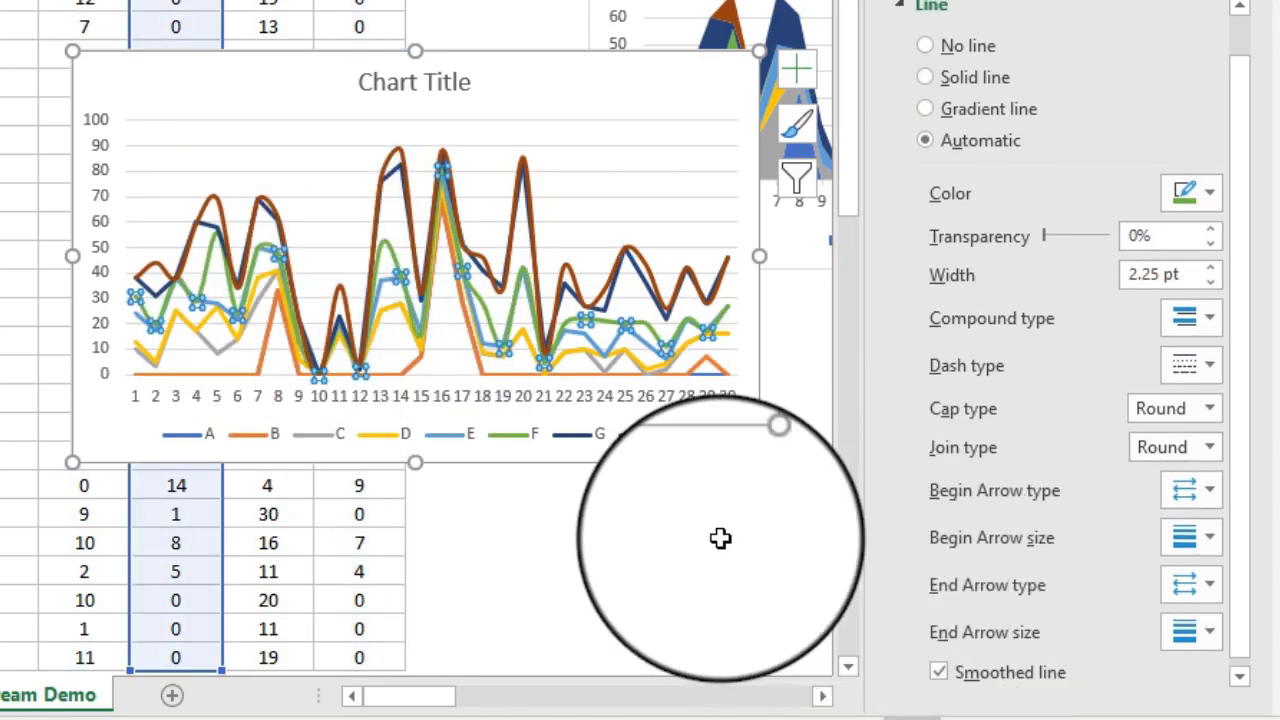
click(384, 310)
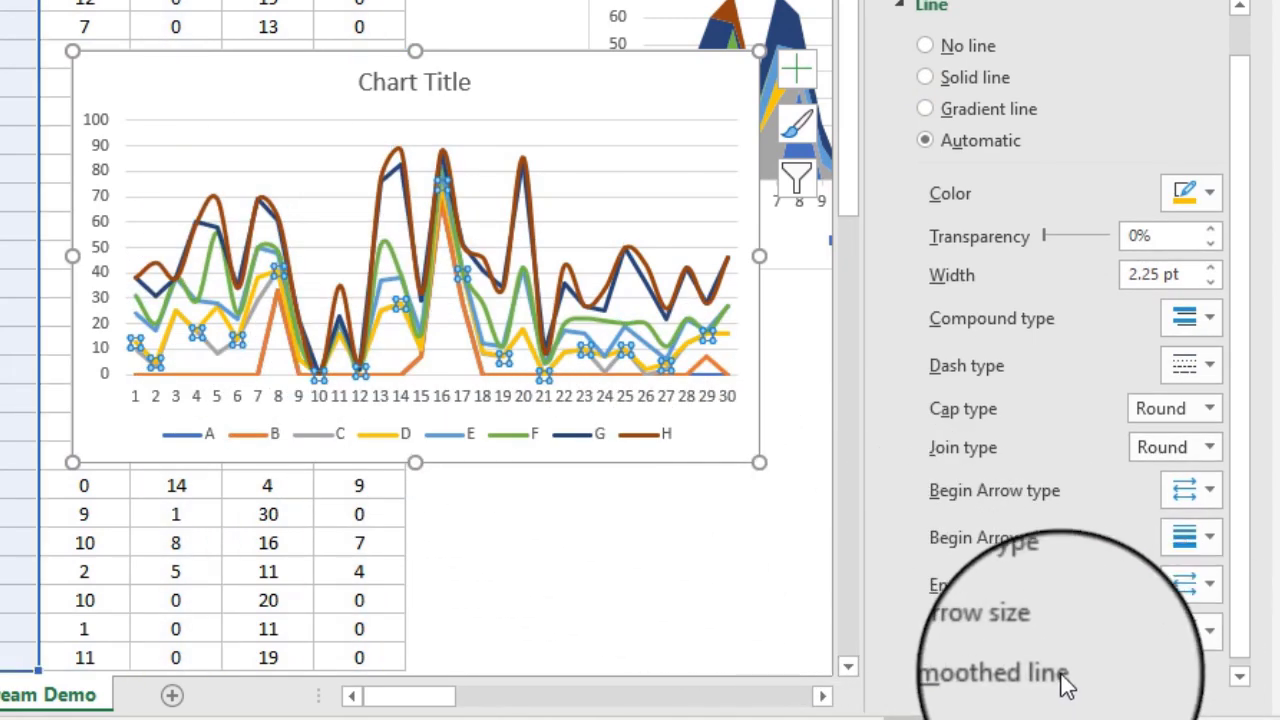
click(1060, 675)
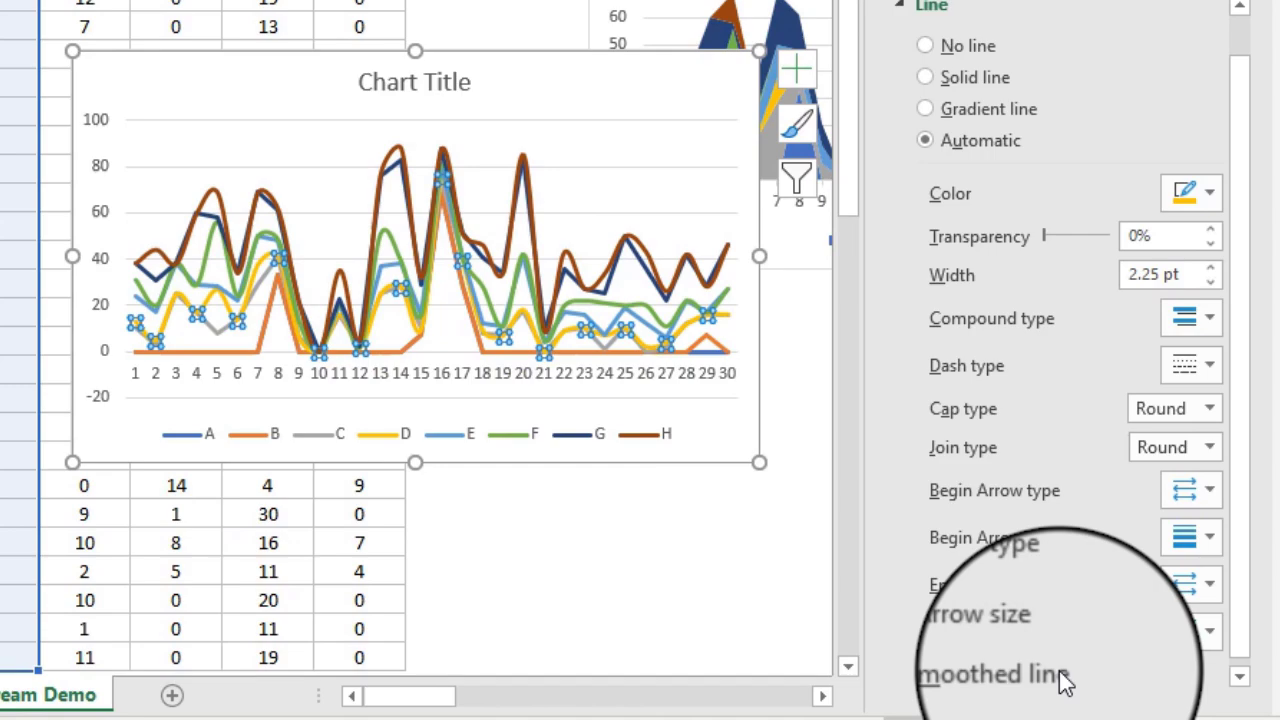
click(401, 348)
click(940, 672)
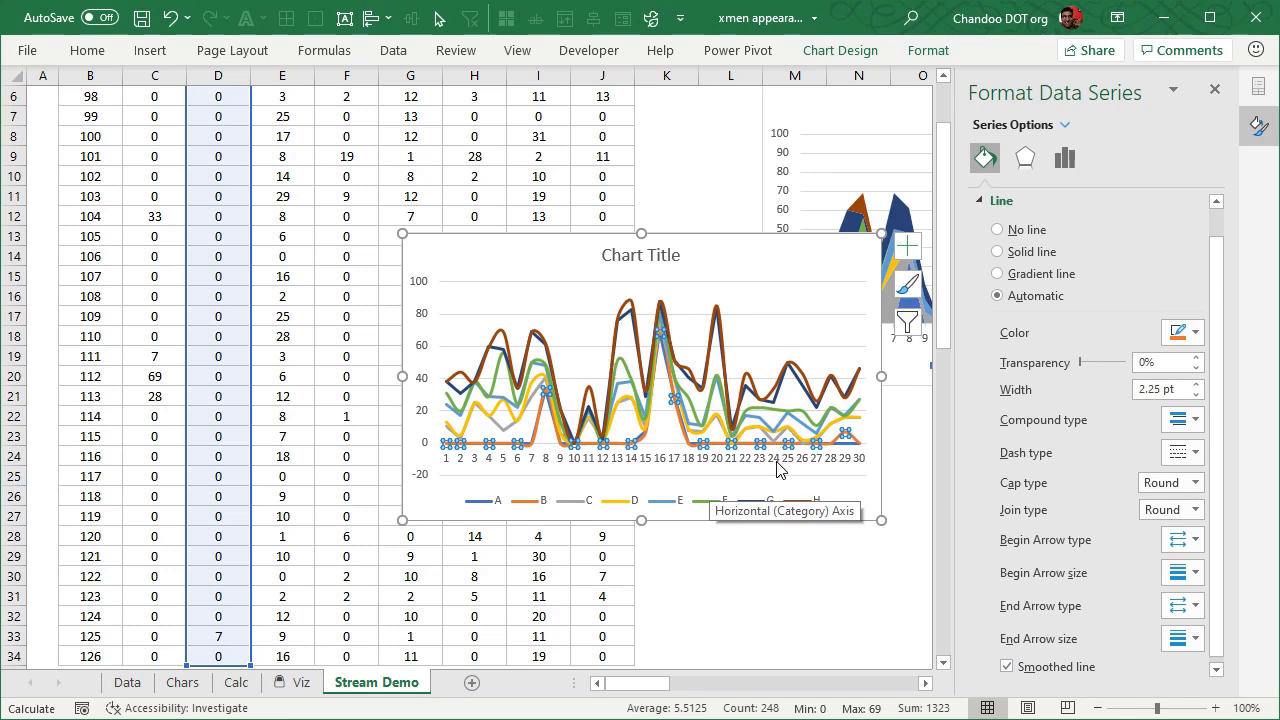
Step: Delete the stacked line chart and close the formatting pane
click(808, 273)
key(Delete)
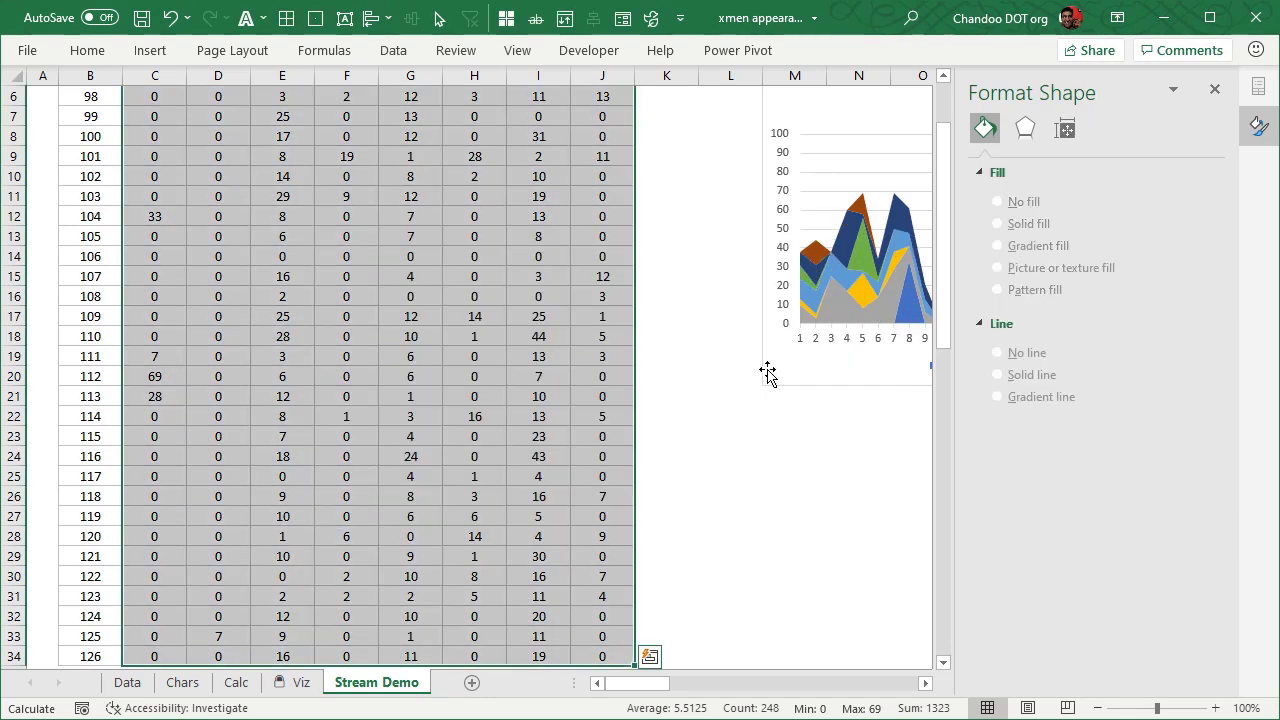
scroll(748, 401, up, 2)
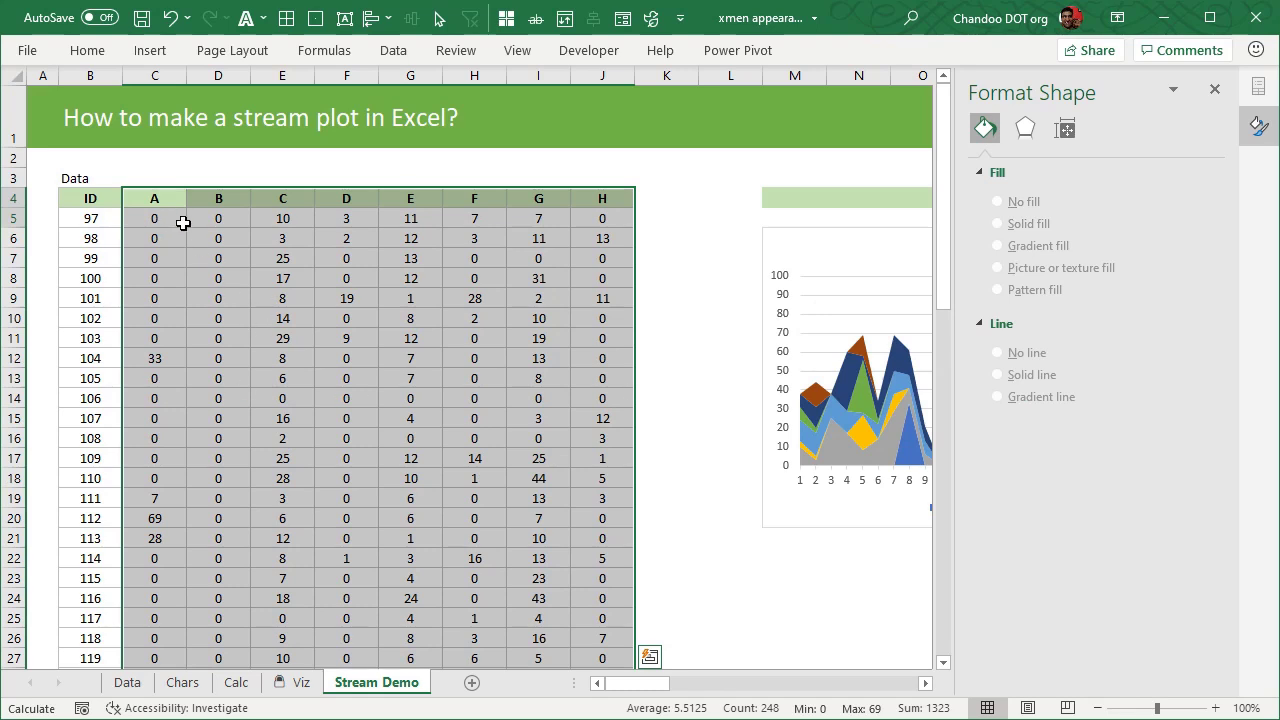
click(1215, 89)
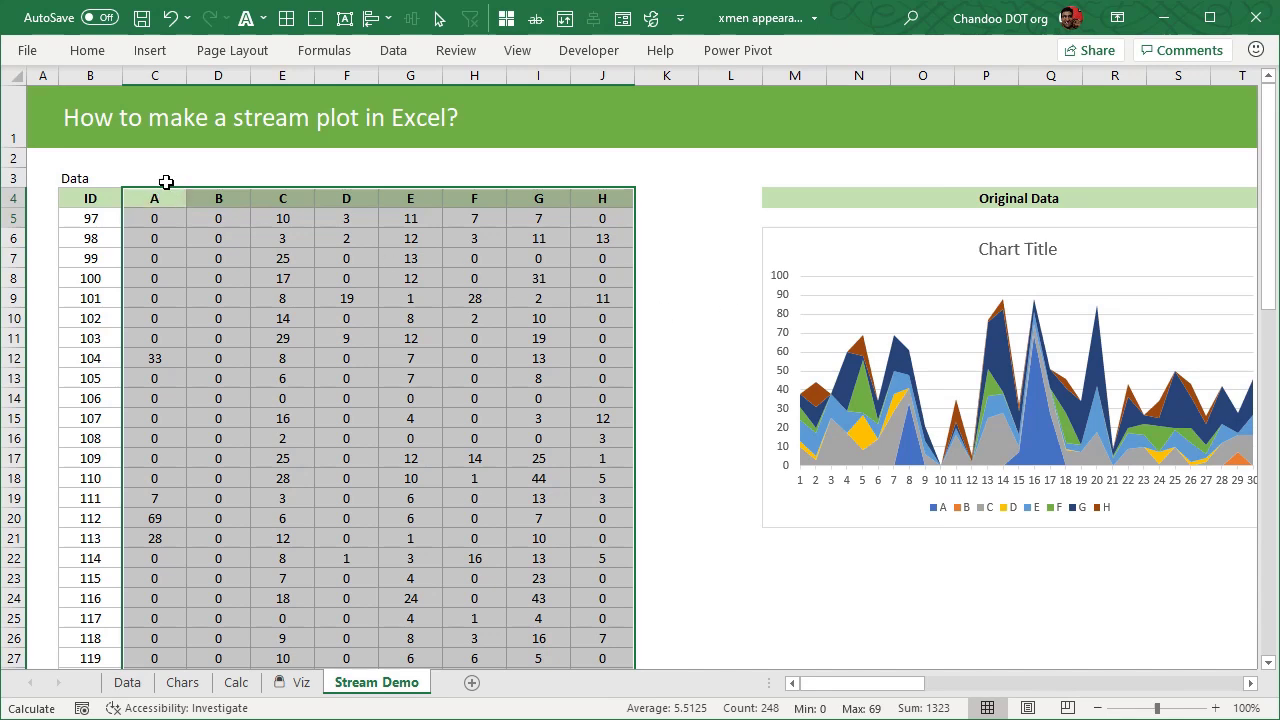
click(299, 220)
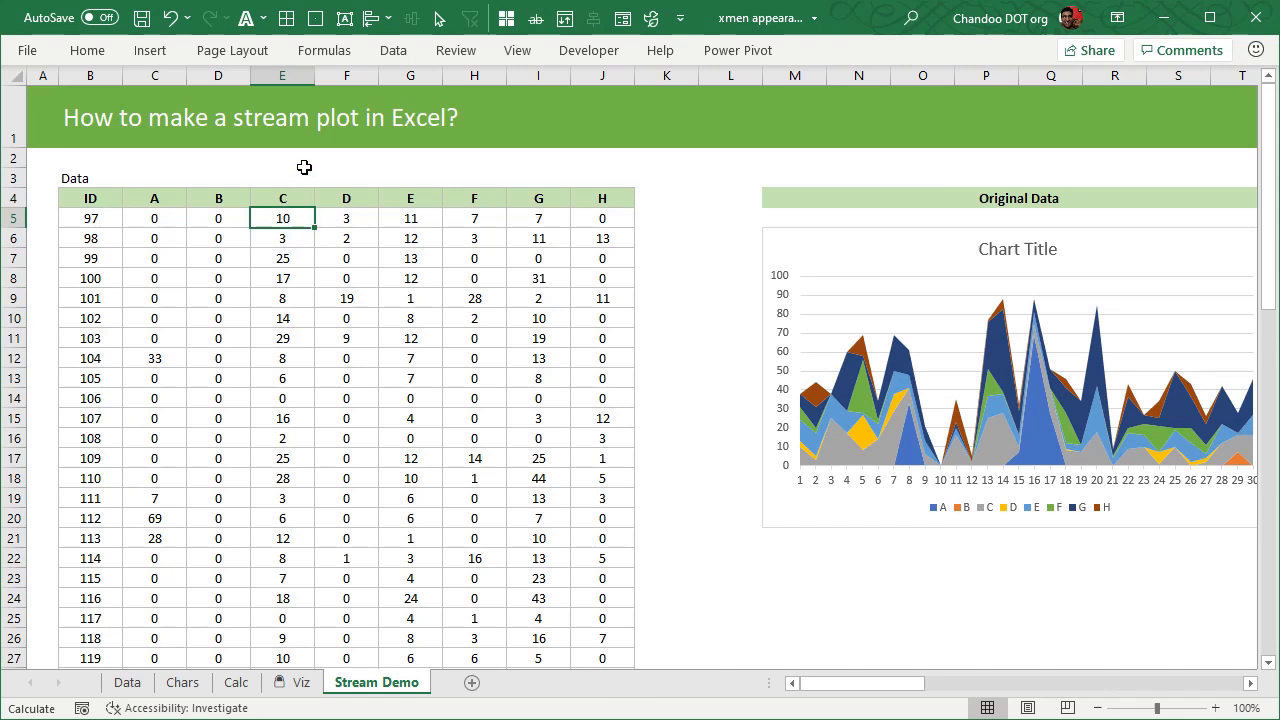
click(302, 175)
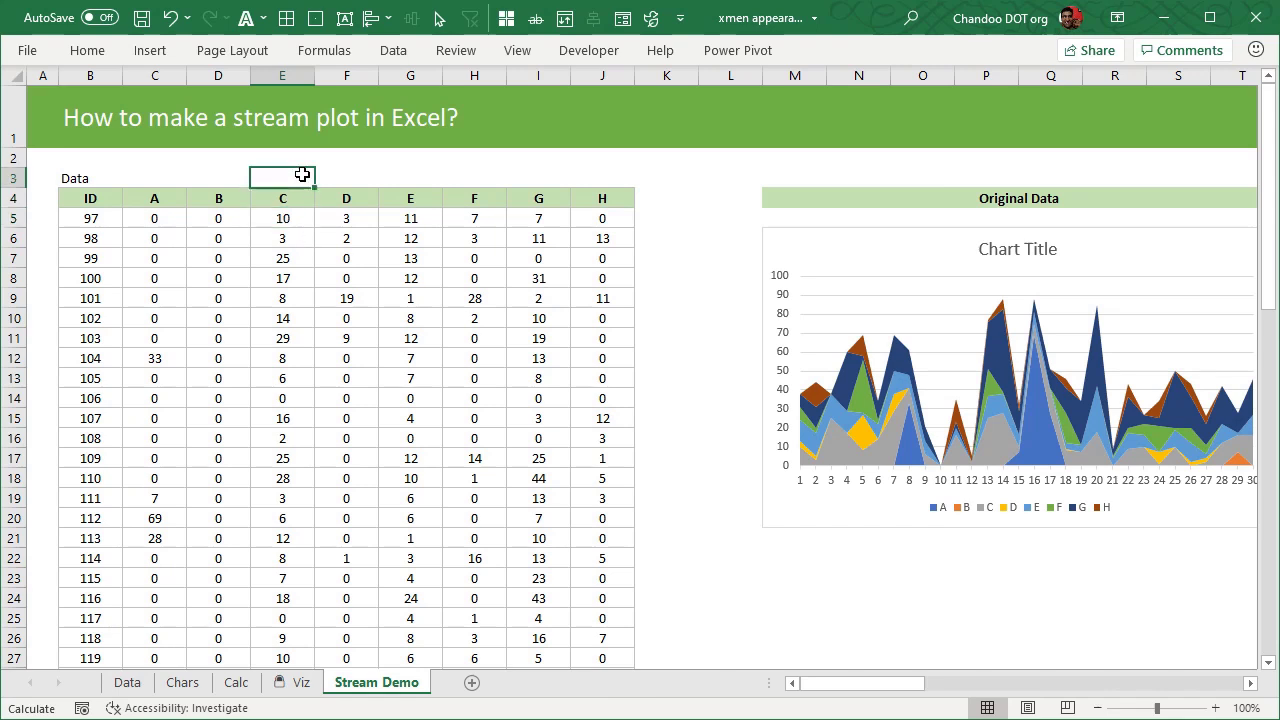
Step: Examine column C's raw values and the formula behind its first smoothed value in the Moving Average 5 table
drag(302, 175, 290, 265)
click(289, 177)
click(285, 218)
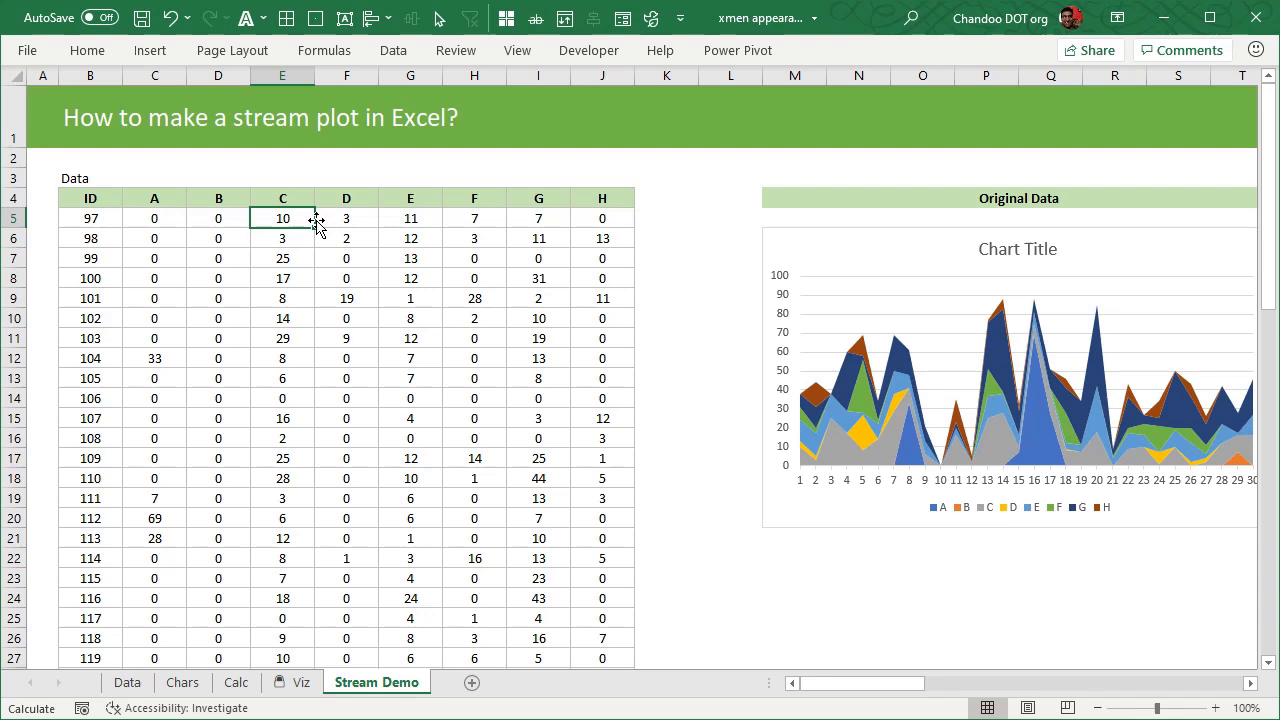
drag(920, 686, 1036, 703)
click(588, 212)
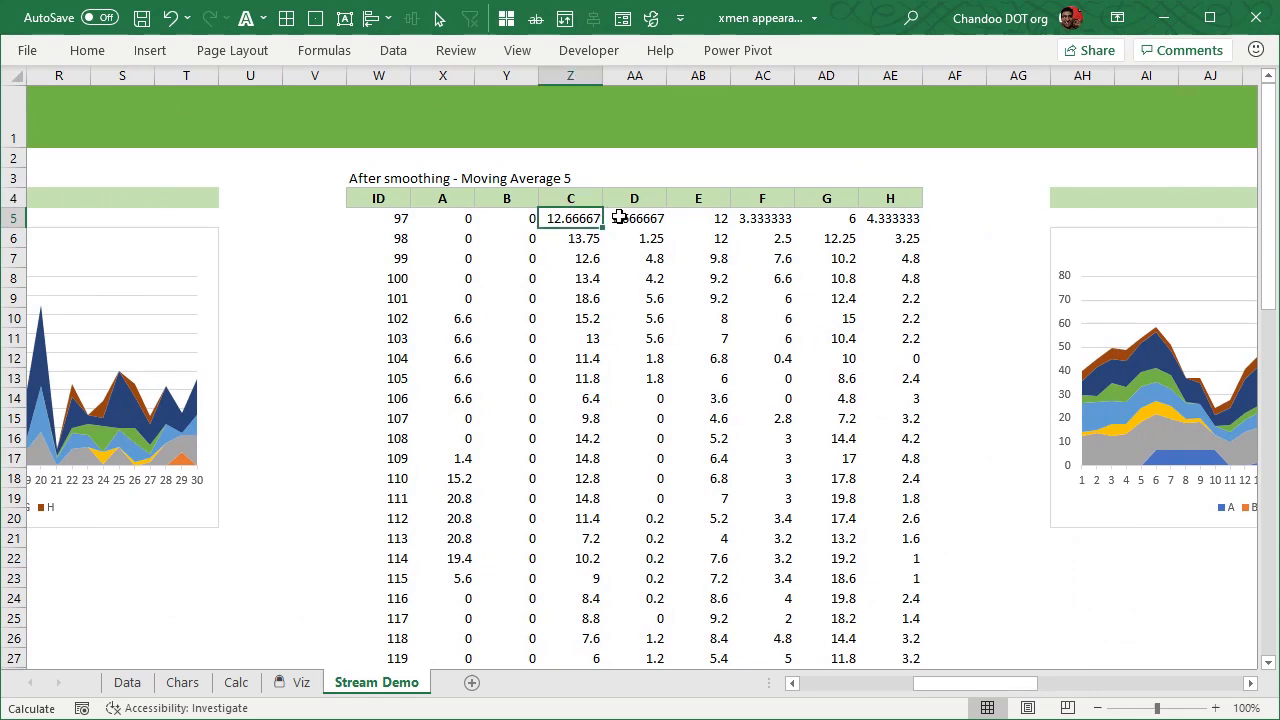
key(F2)
drag(990, 684, 1090, 690)
key(Escape)
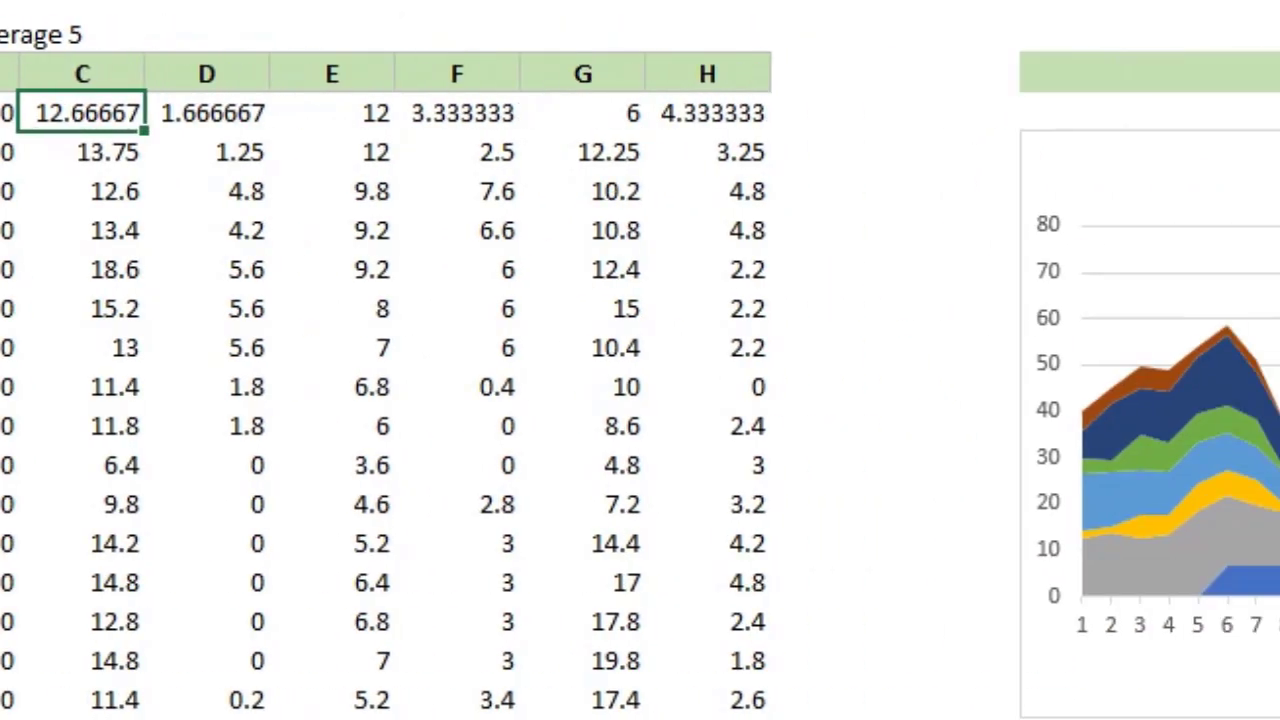
Step: Examine the Smoothed Data area chart and compare it with the finished stream plot on the Viz sheet
drag(1043, 690, 990, 698)
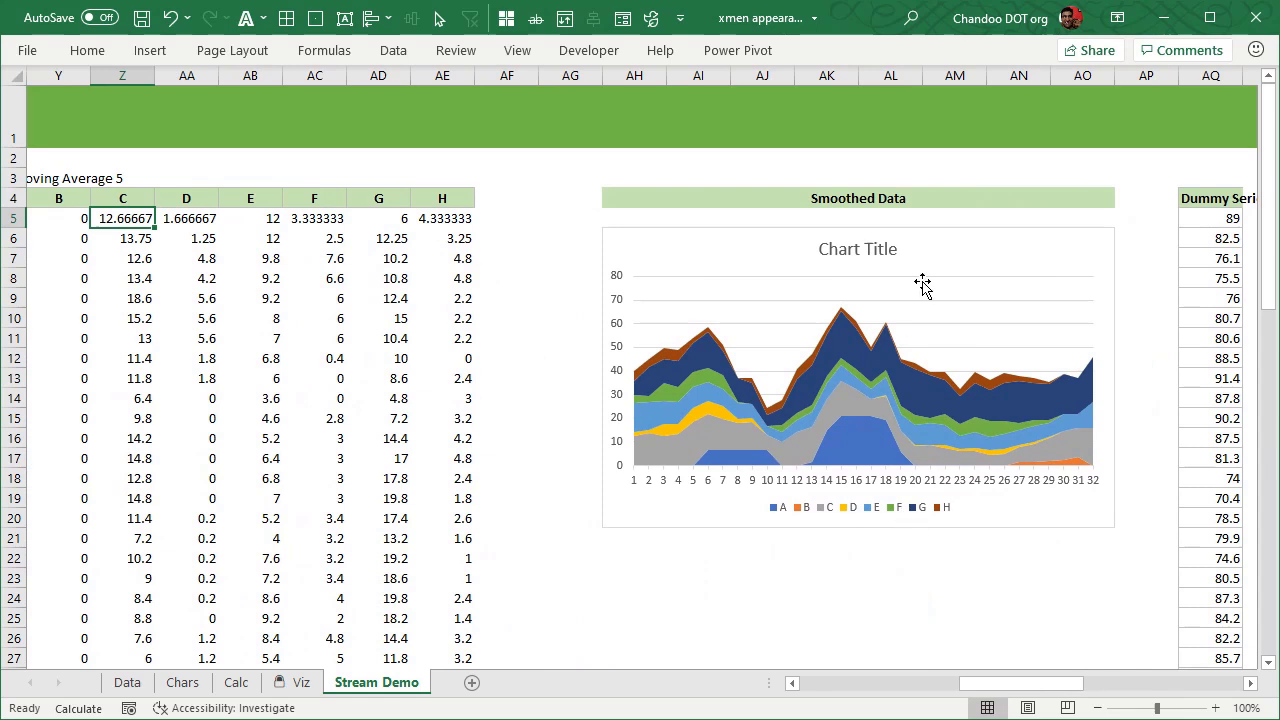
drag(1040, 688, 1062, 686)
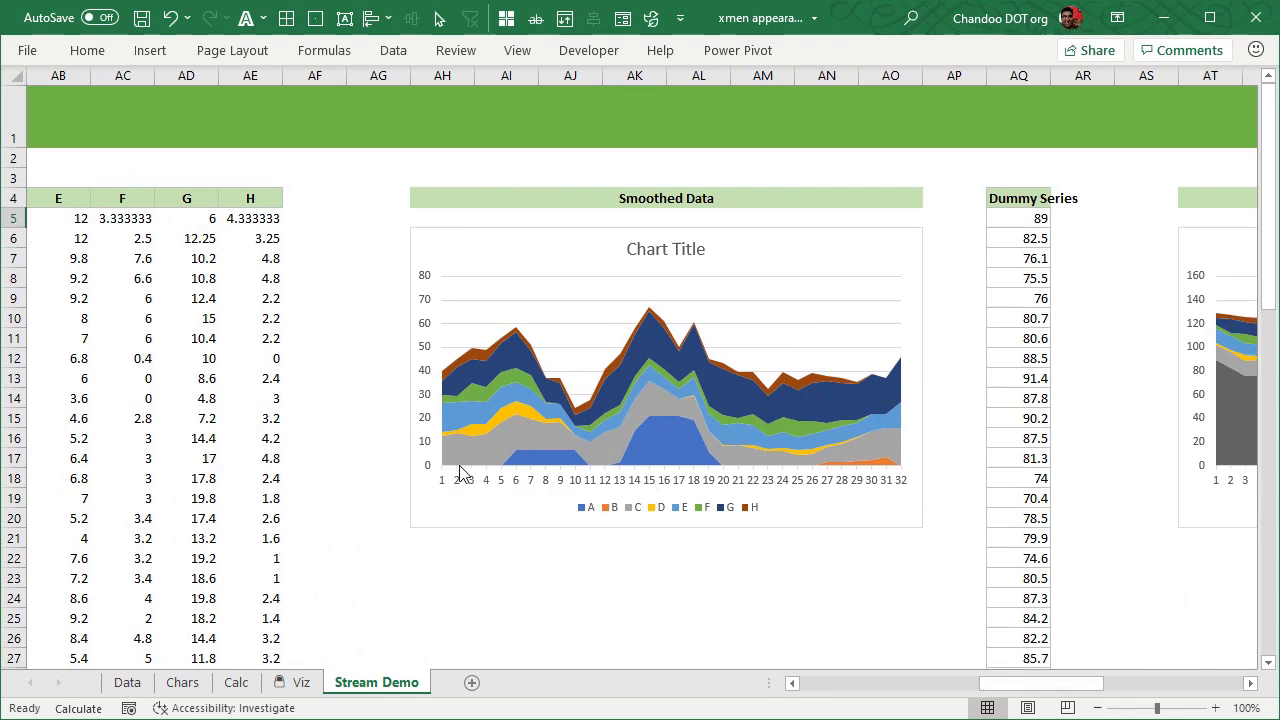
mouse_move(467, 465)
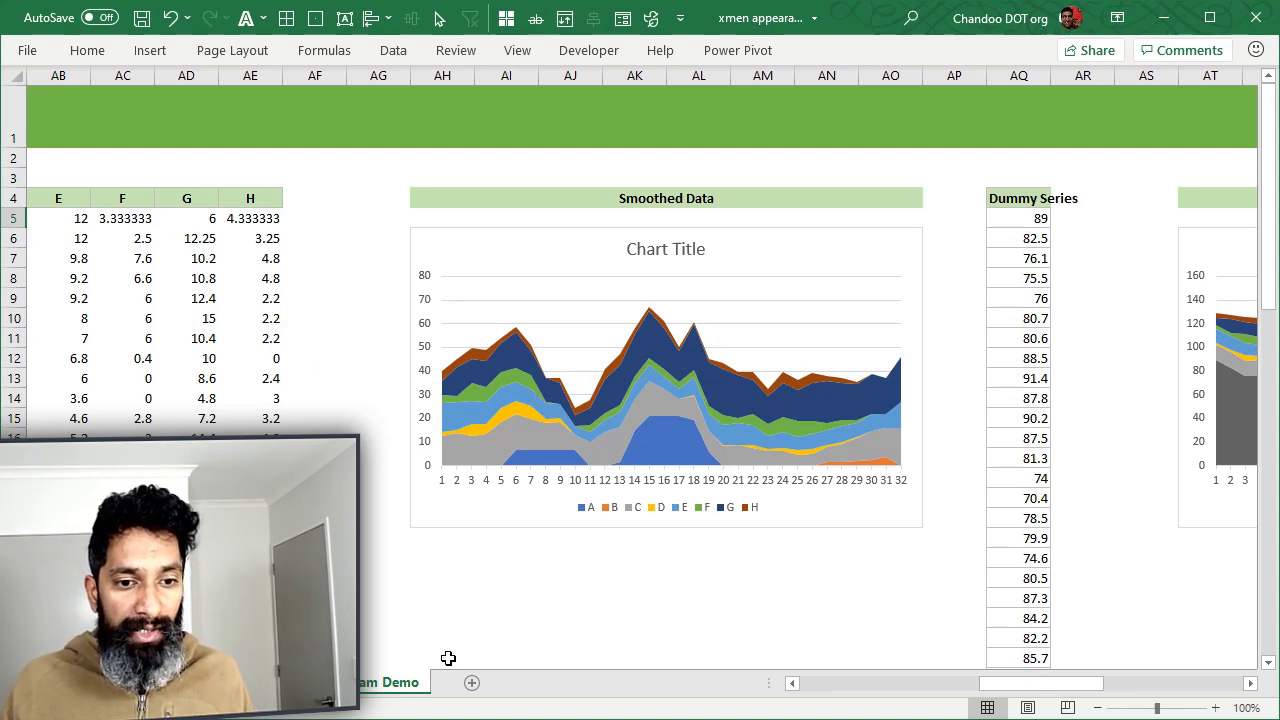
key(ctrl+Page_Up)
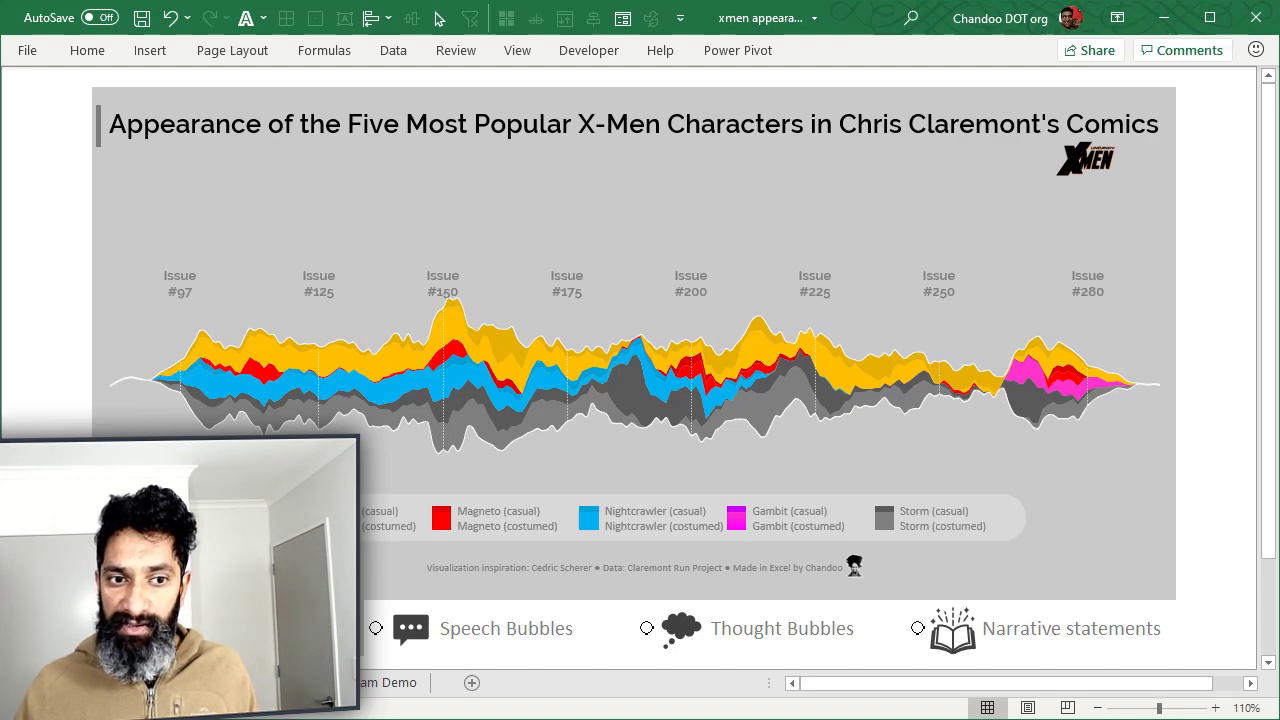
click(380, 683)
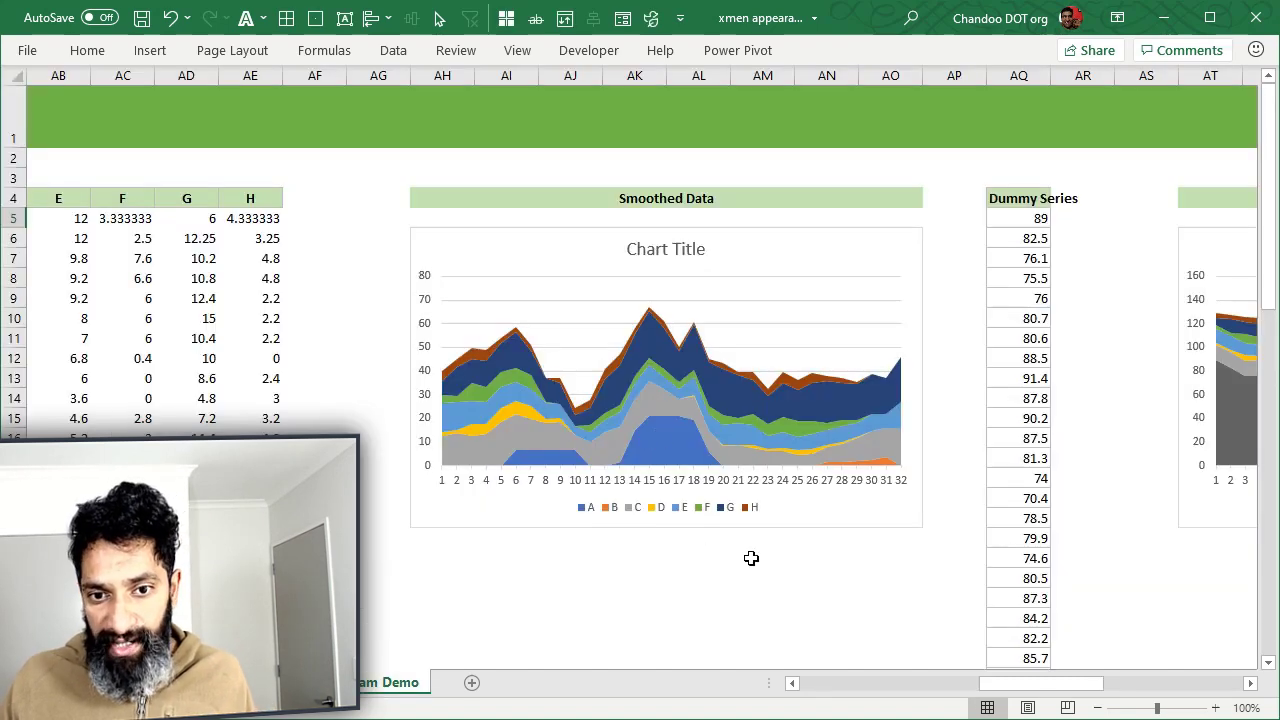
Step: Examine the first Dummy Series formula on the Stream Demo sheet, including its smoothed-row SUM and RANDBETWEEN(0,10) part
click(1040, 688)
click(1035, 210)
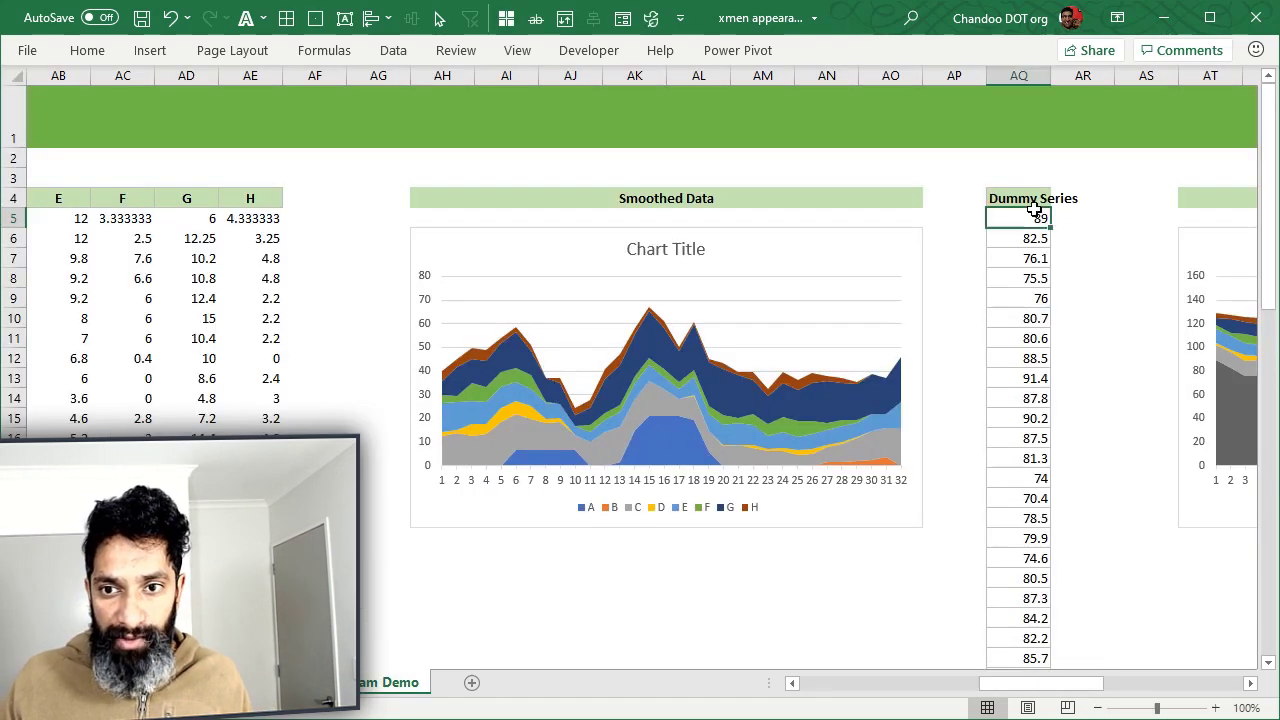
key(F2)
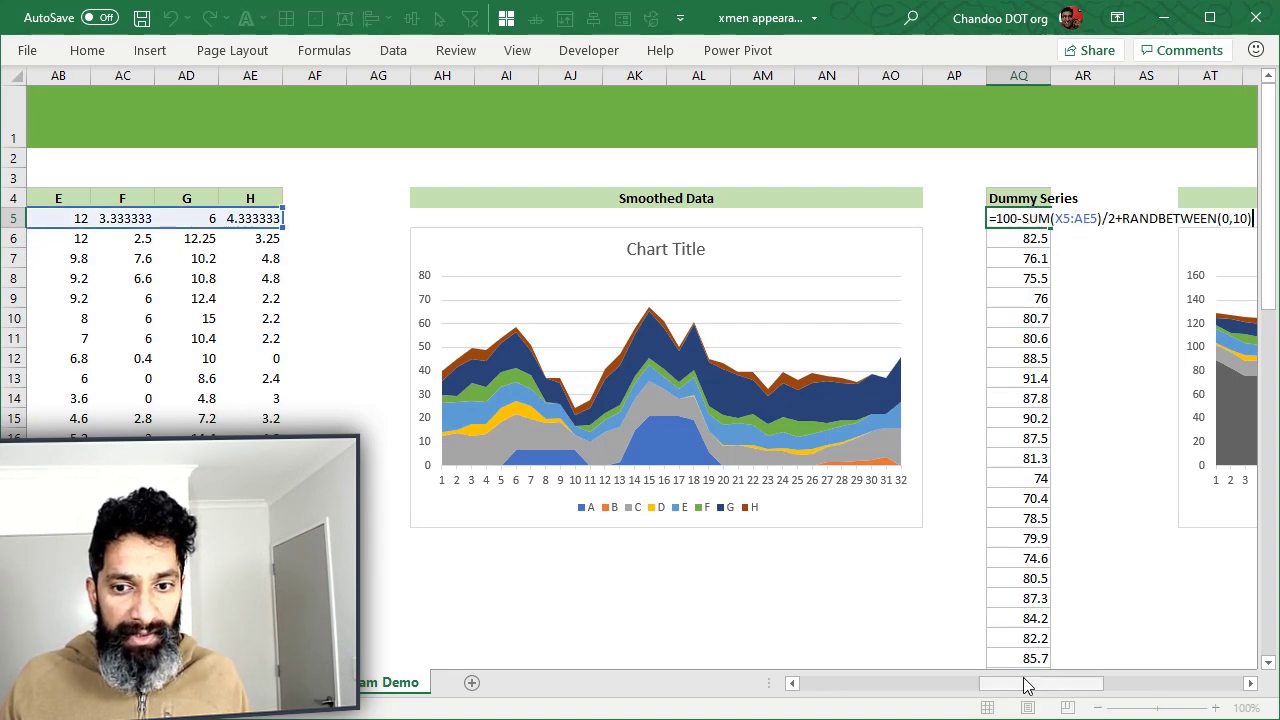
mouse_move(1023, 690)
mouse_down()
mouse_move(969, 700)
mouse_move(1050, 700)
mouse_move(1018, 700)
mouse_up()
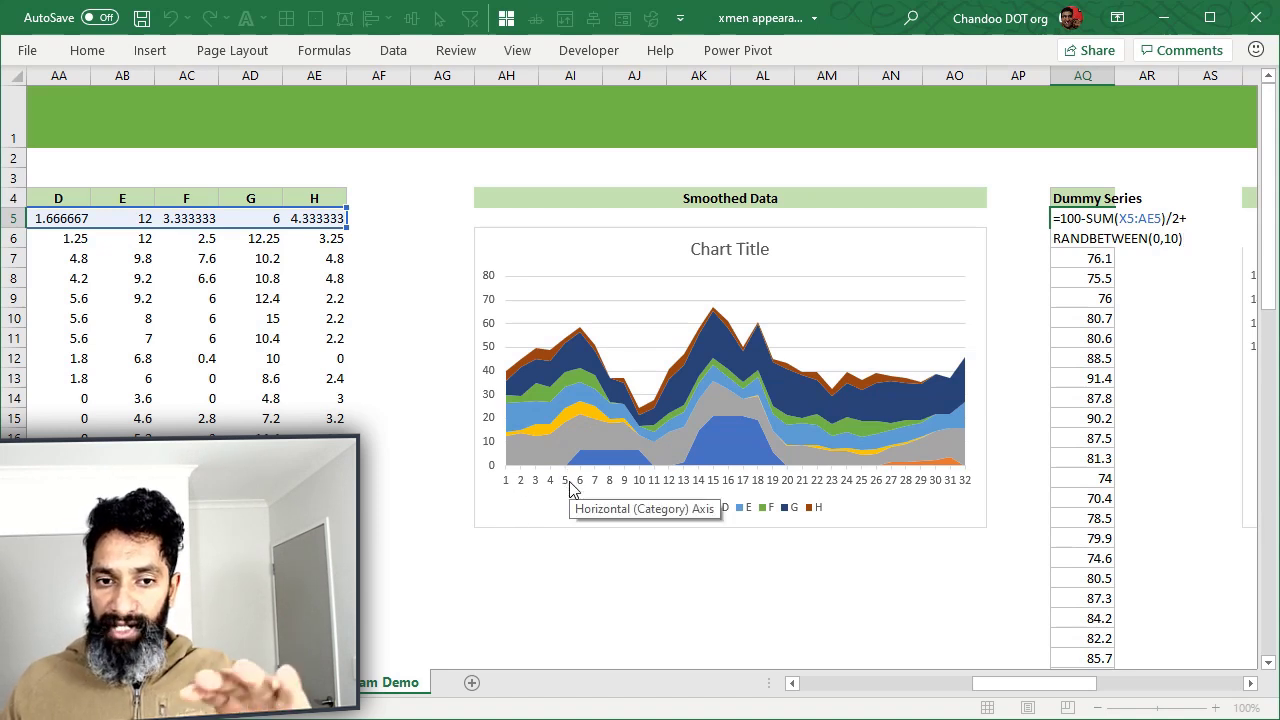
drag(975, 684, 1040, 700)
drag(672, 219, 799, 222)
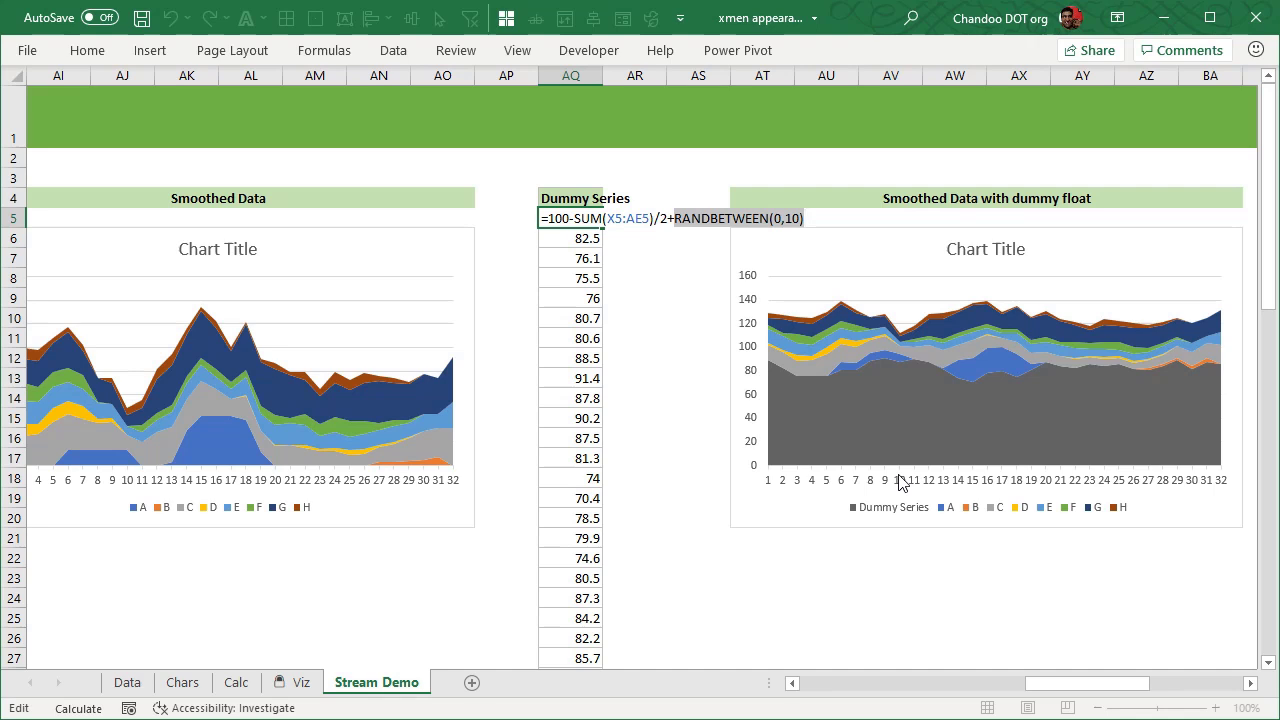
key(Escape)
Step: Inspect the dummy series in the dummy float chart and compare it with the chart where the dummy is transparent
click(920, 455)
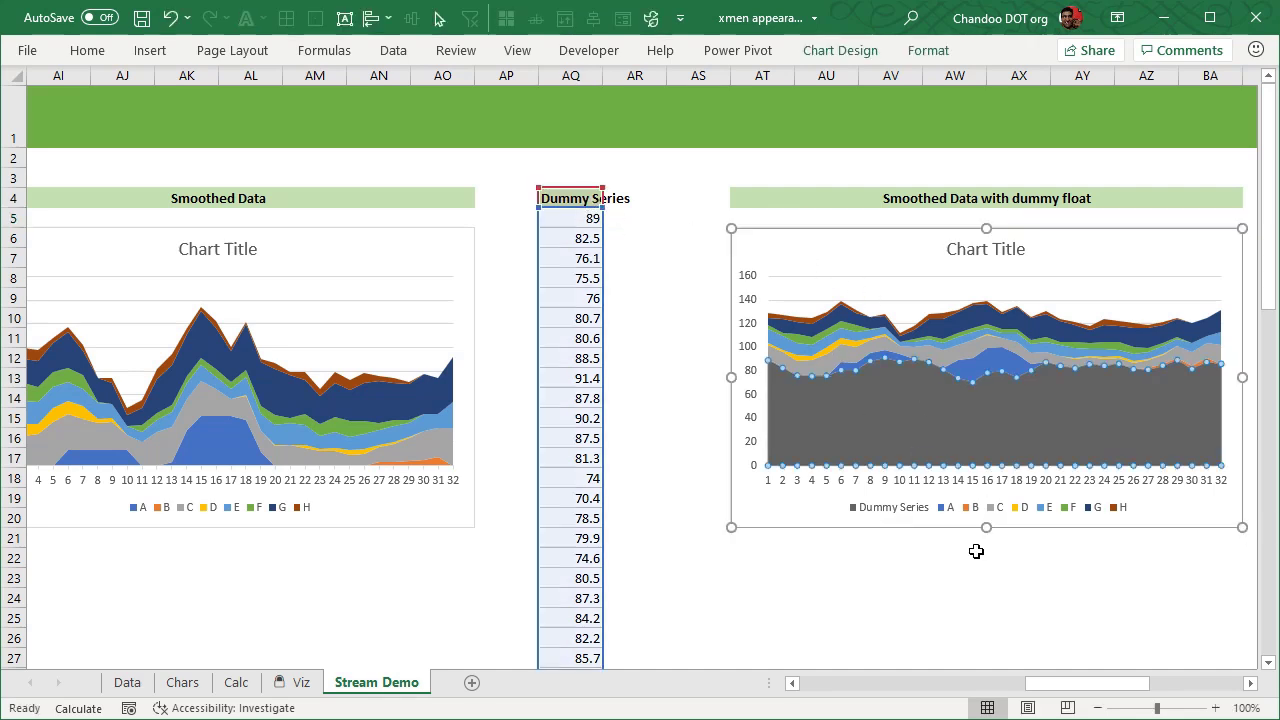
click(955, 593)
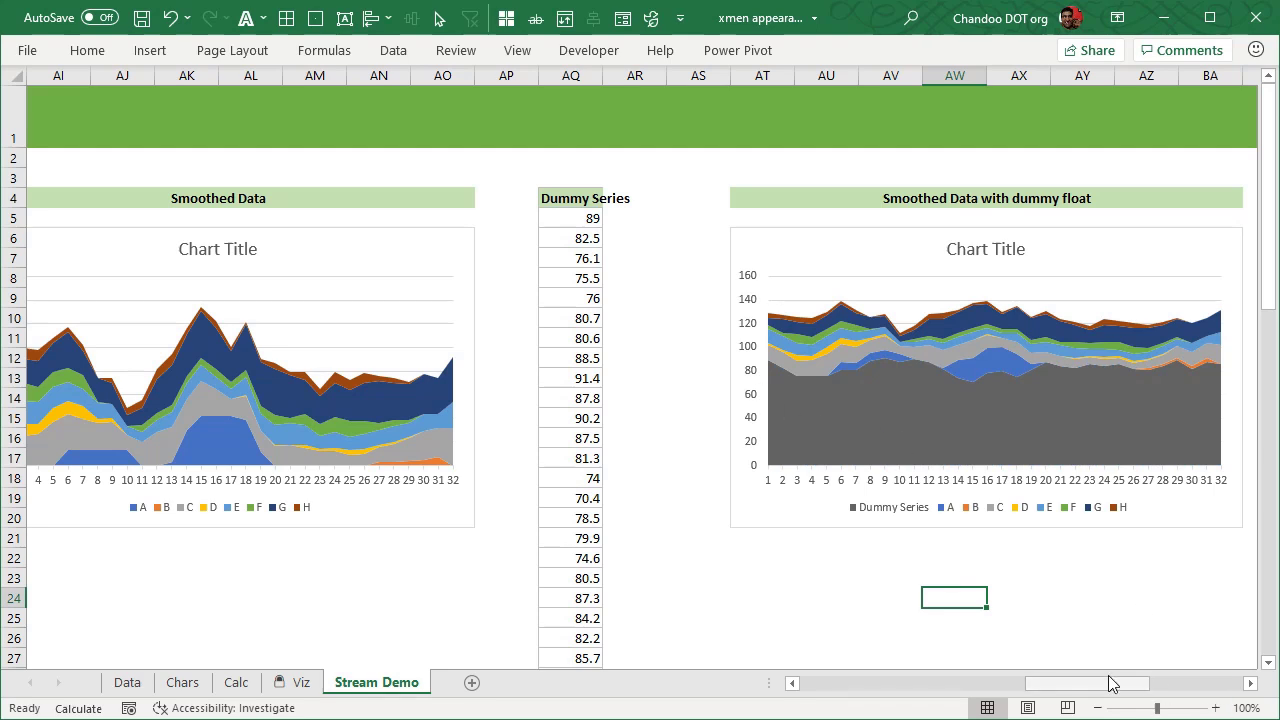
drag(1110, 683, 1245, 683)
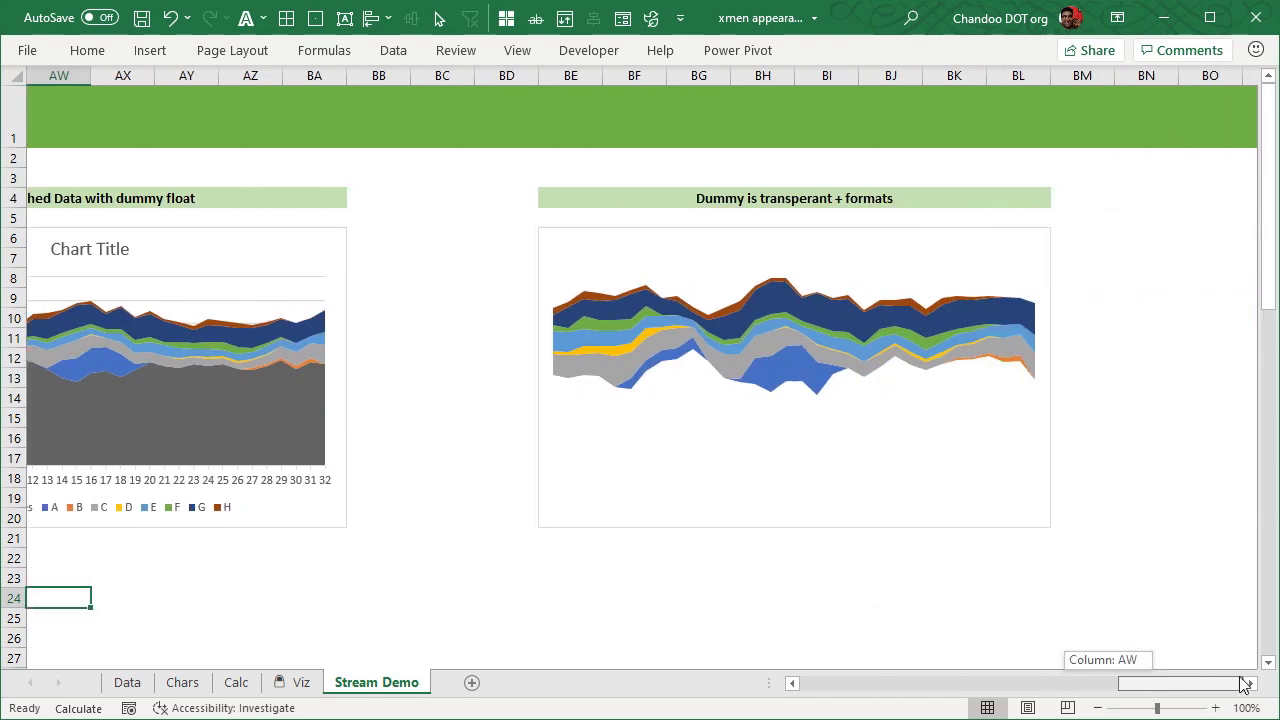
click(660, 441)
click(682, 599)
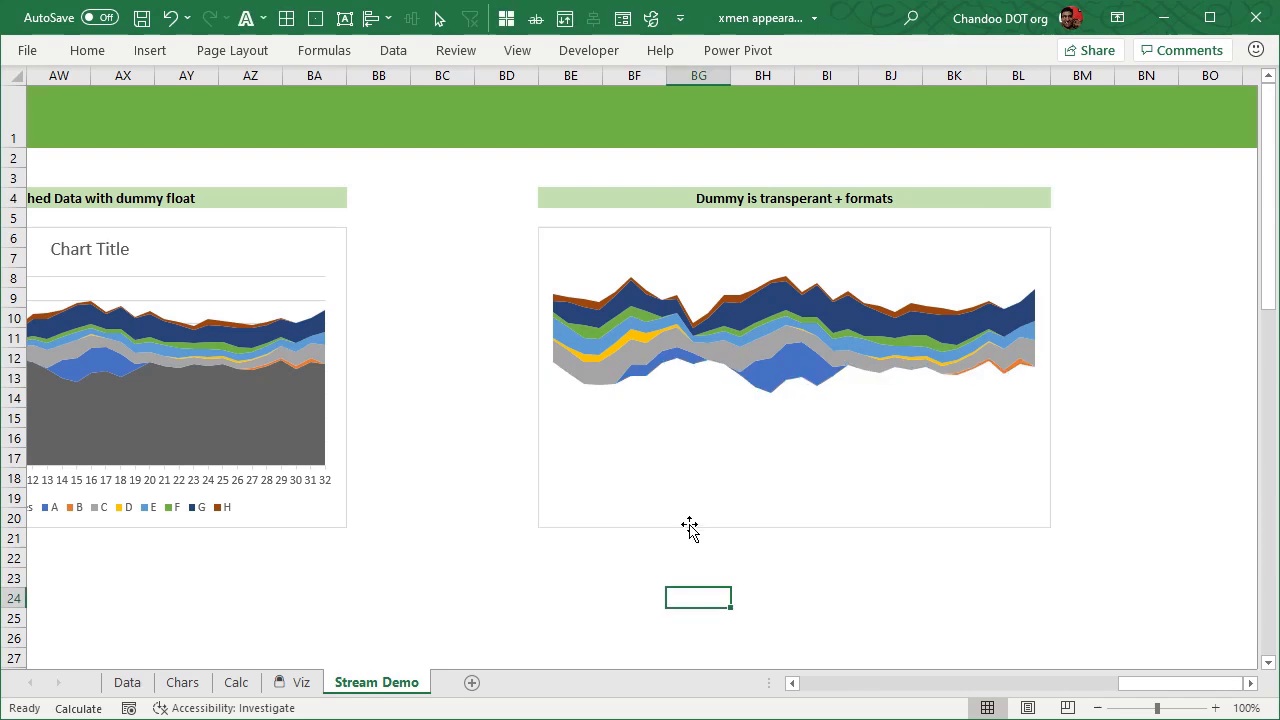
Step: Review the shape fill options for the dummy series in the dummy float chart, leaving its fill as it is
click(157, 400)
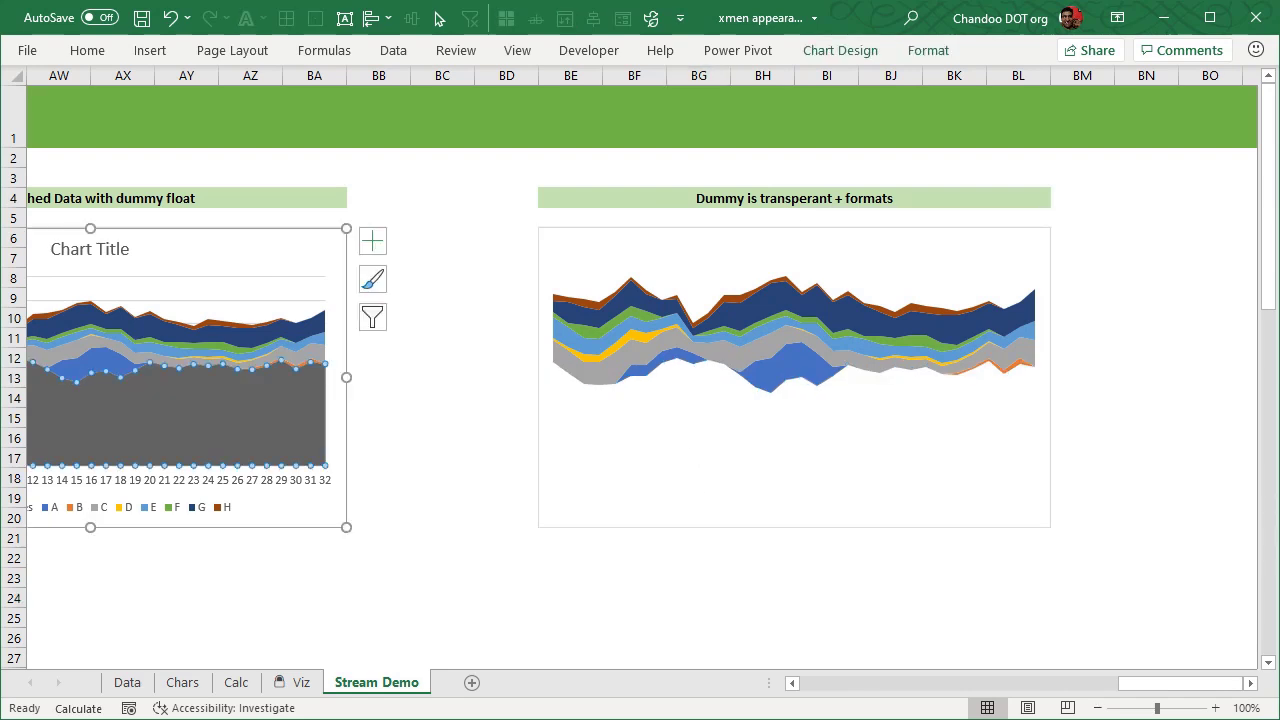
click(929, 50)
click(534, 80)
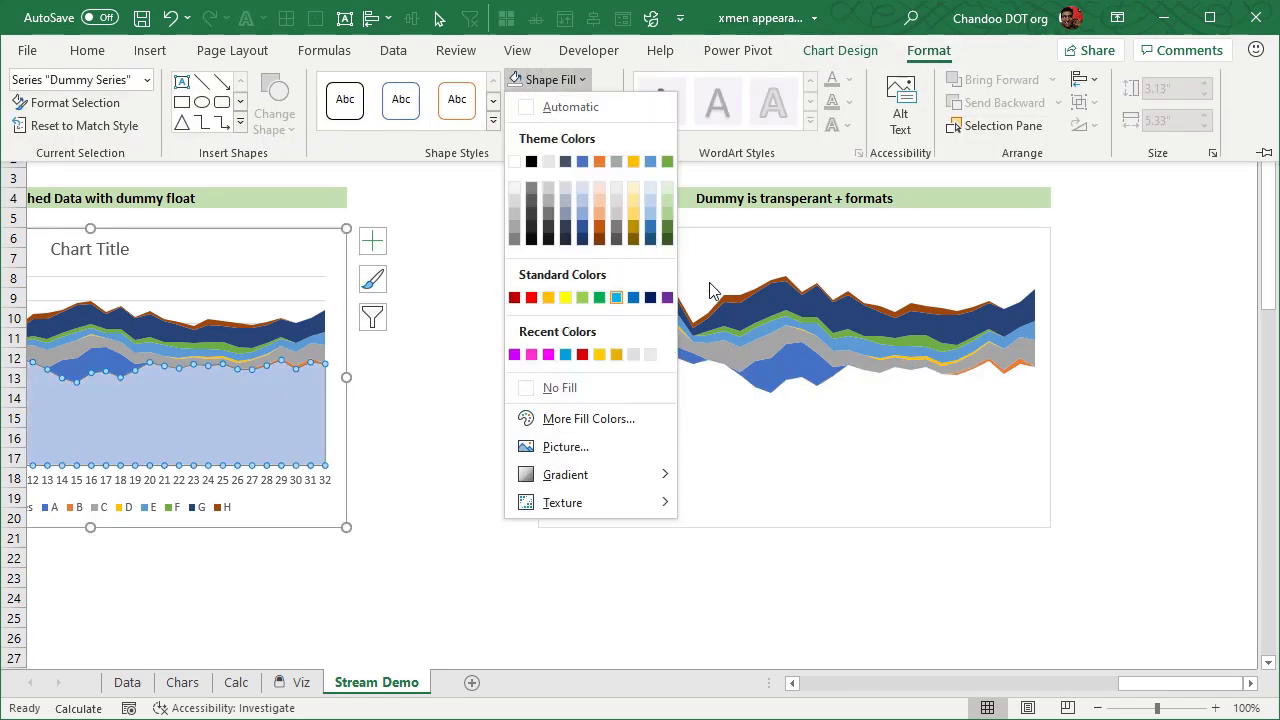
key(Escape)
key(ctrl+F1)
click(745, 547)
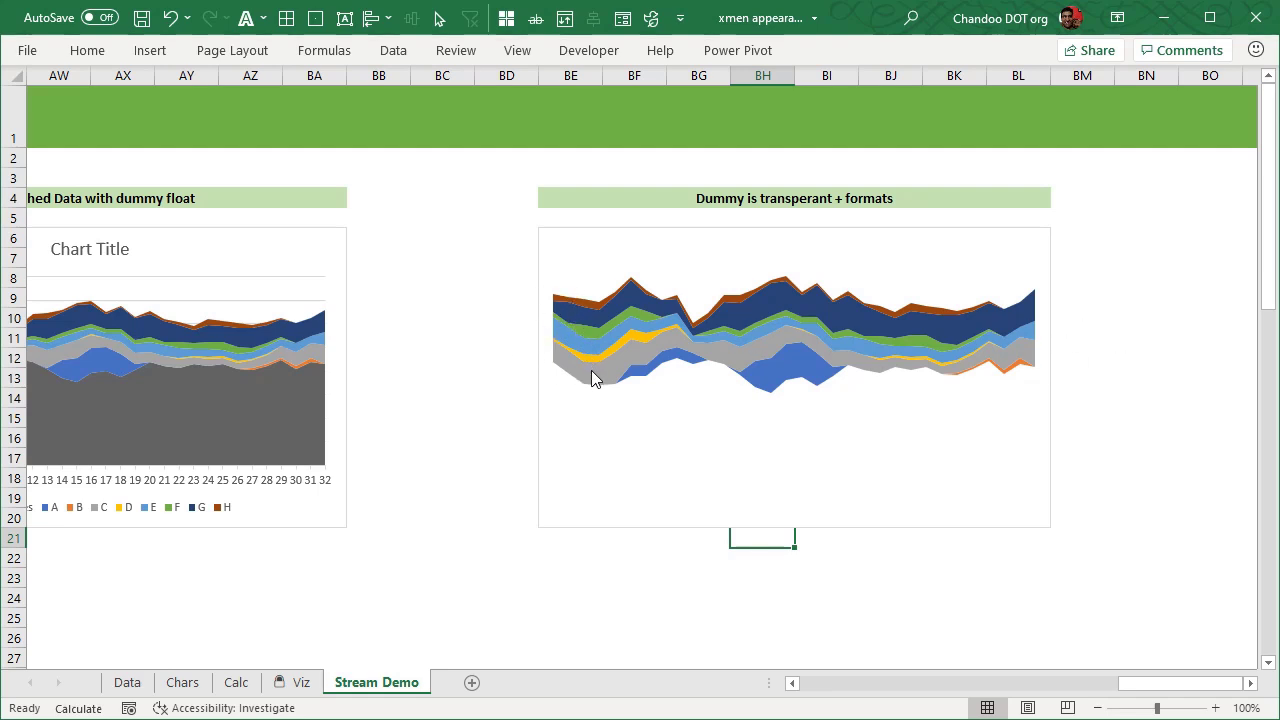
Step: Compare both ends of the Viz sheet's stream plot with the transparent-dummy chart on the Stream Demo sheet
click(298, 682)
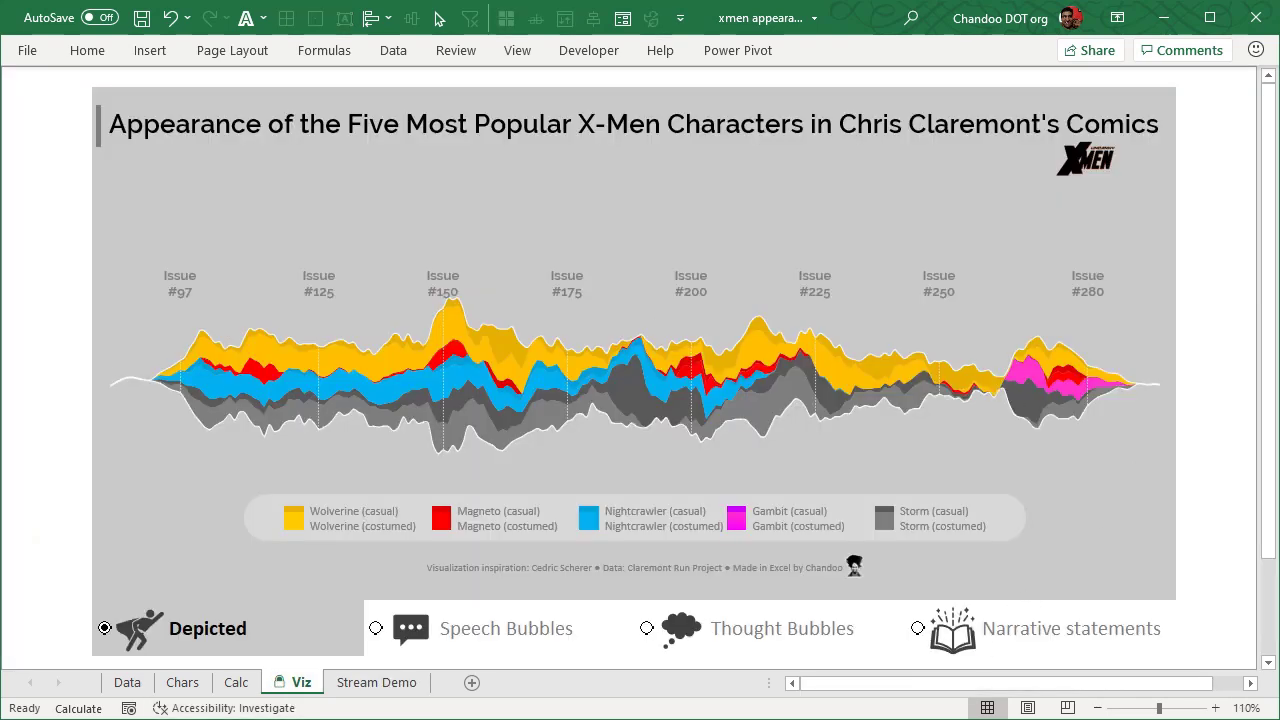
click(345, 682)
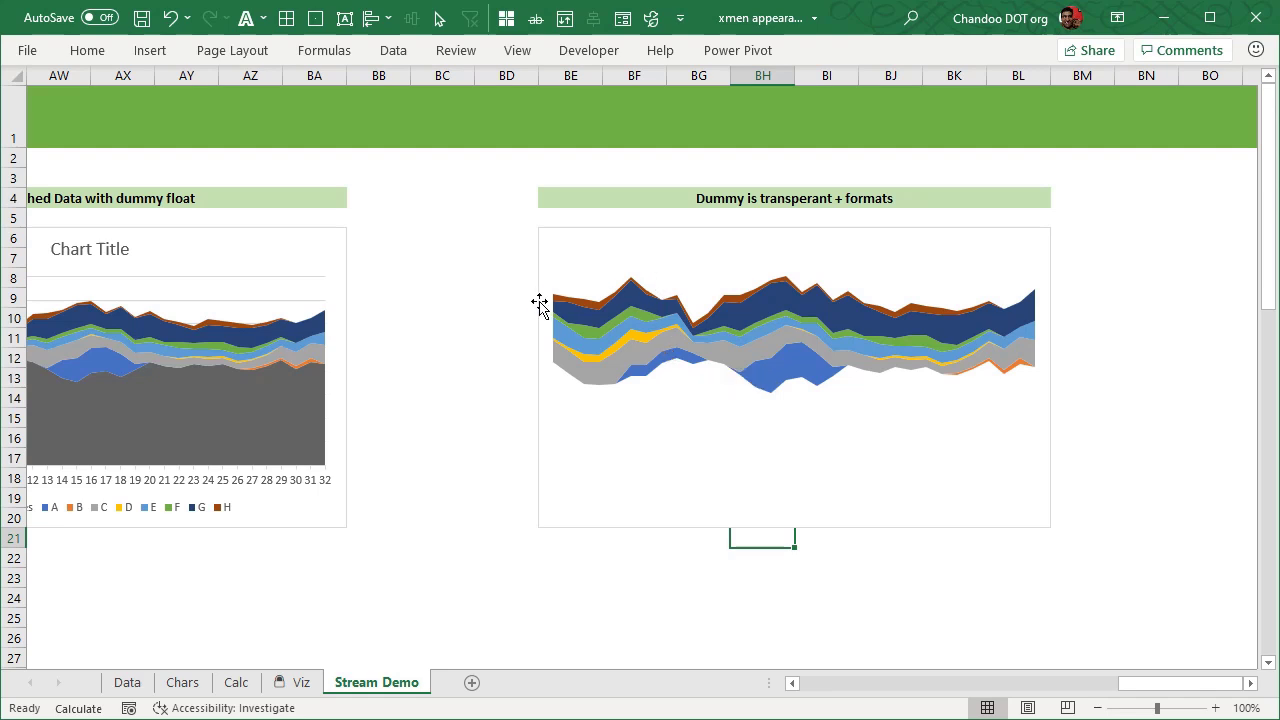
click(297, 682)
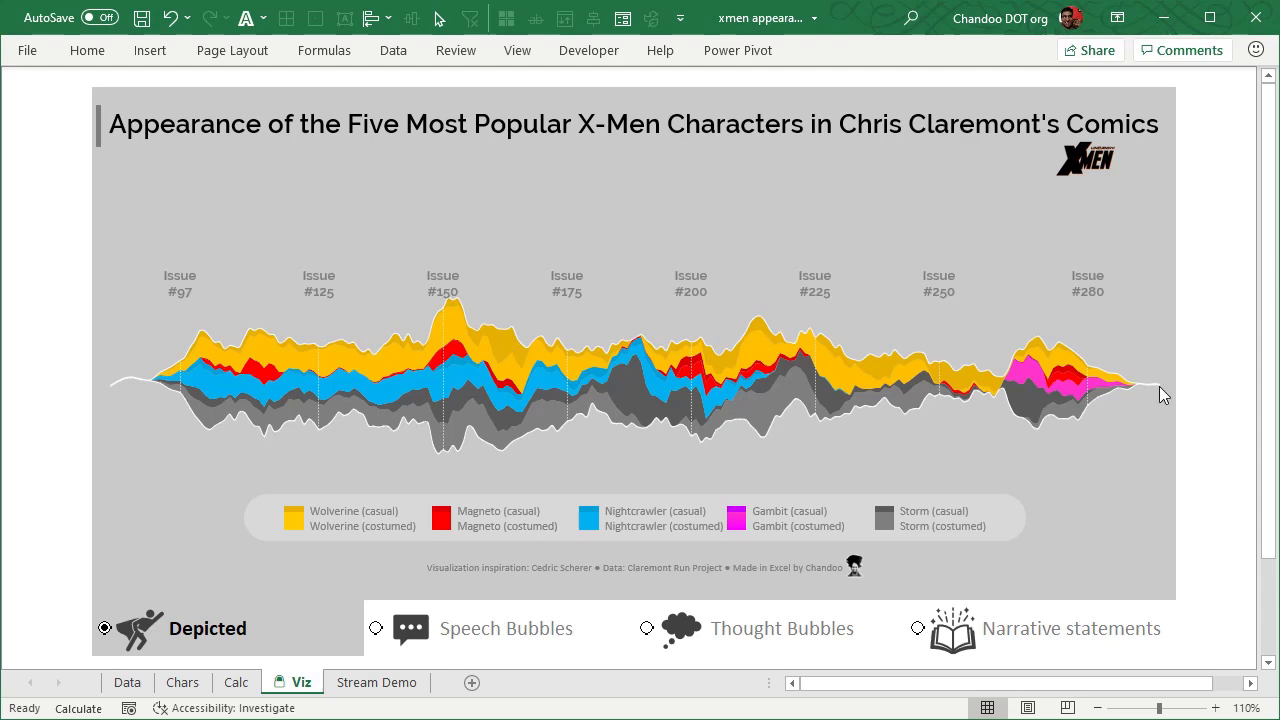
click(345, 688)
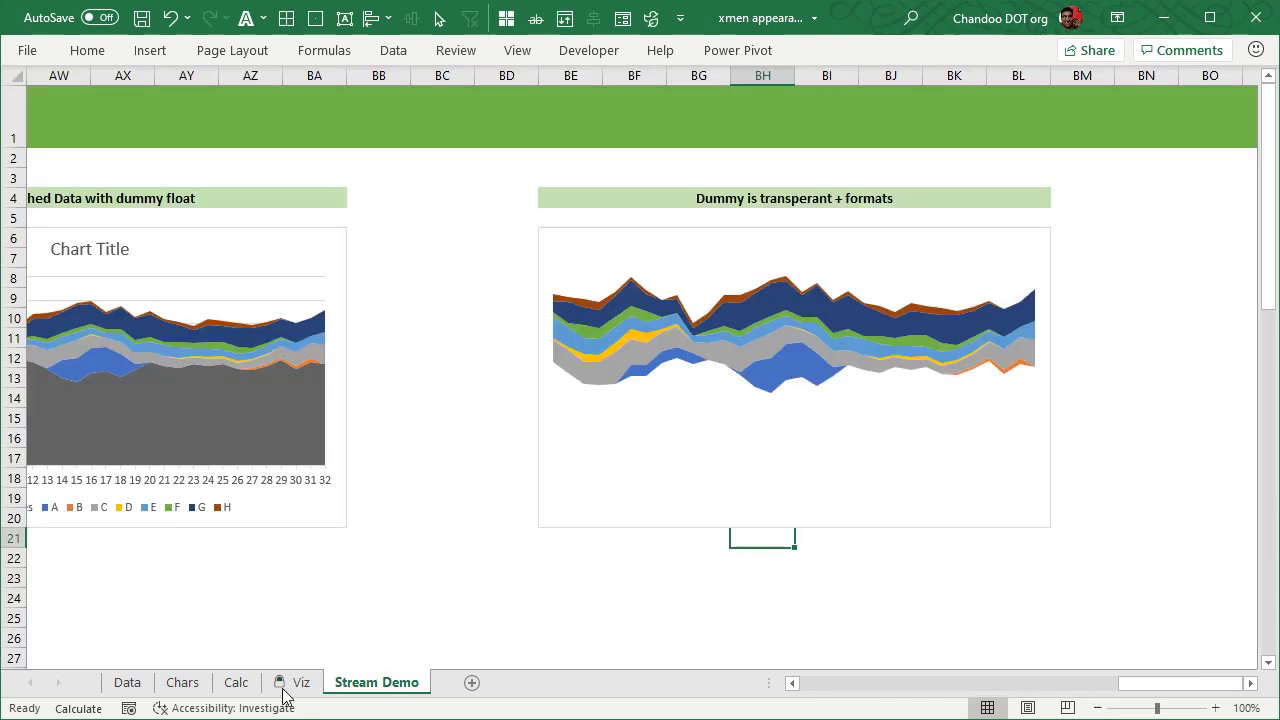
Step: Check the Calc sheet, the first issue numbers on the Data sheet, and the stream plot on the Viz sheet
click(232, 682)
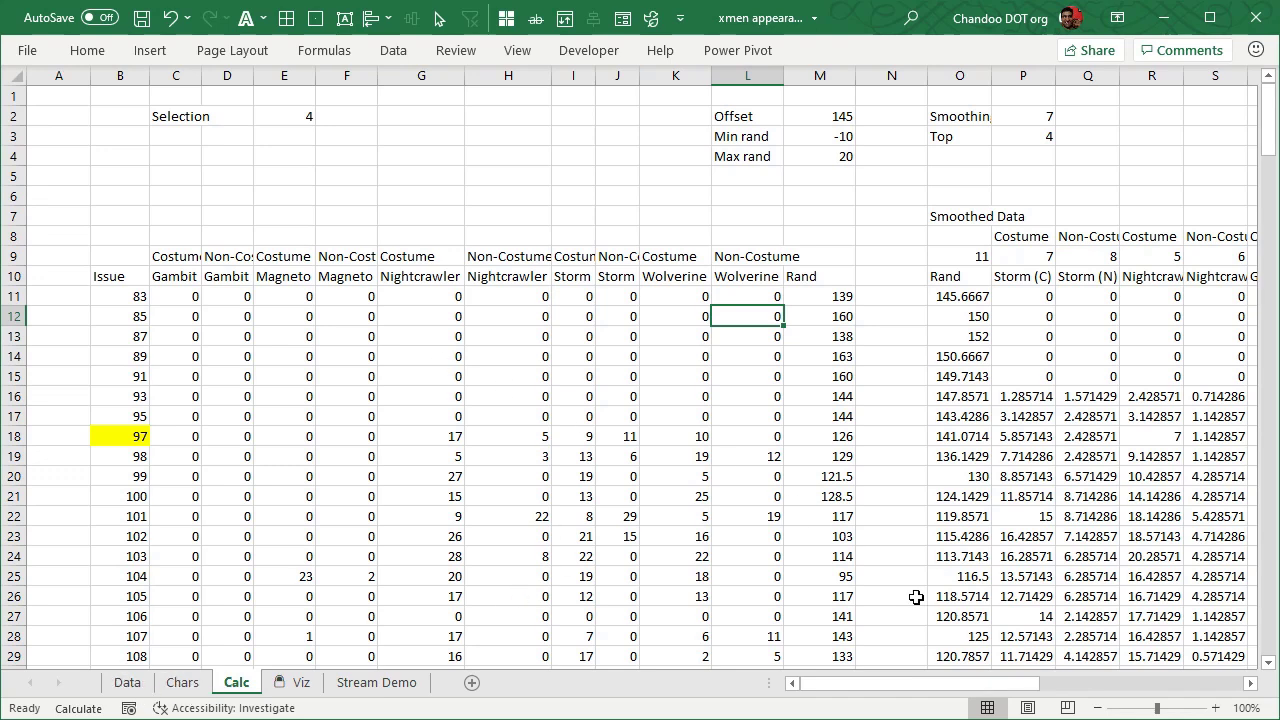
click(127, 683)
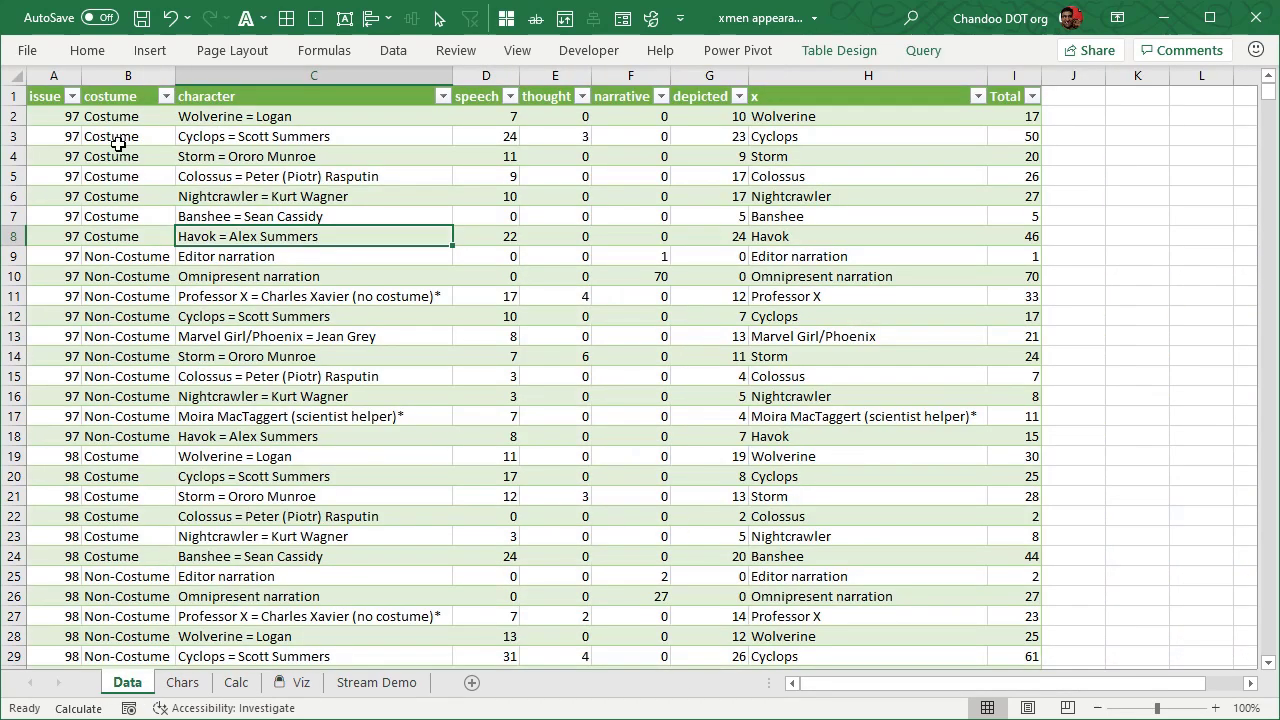
click(80, 119)
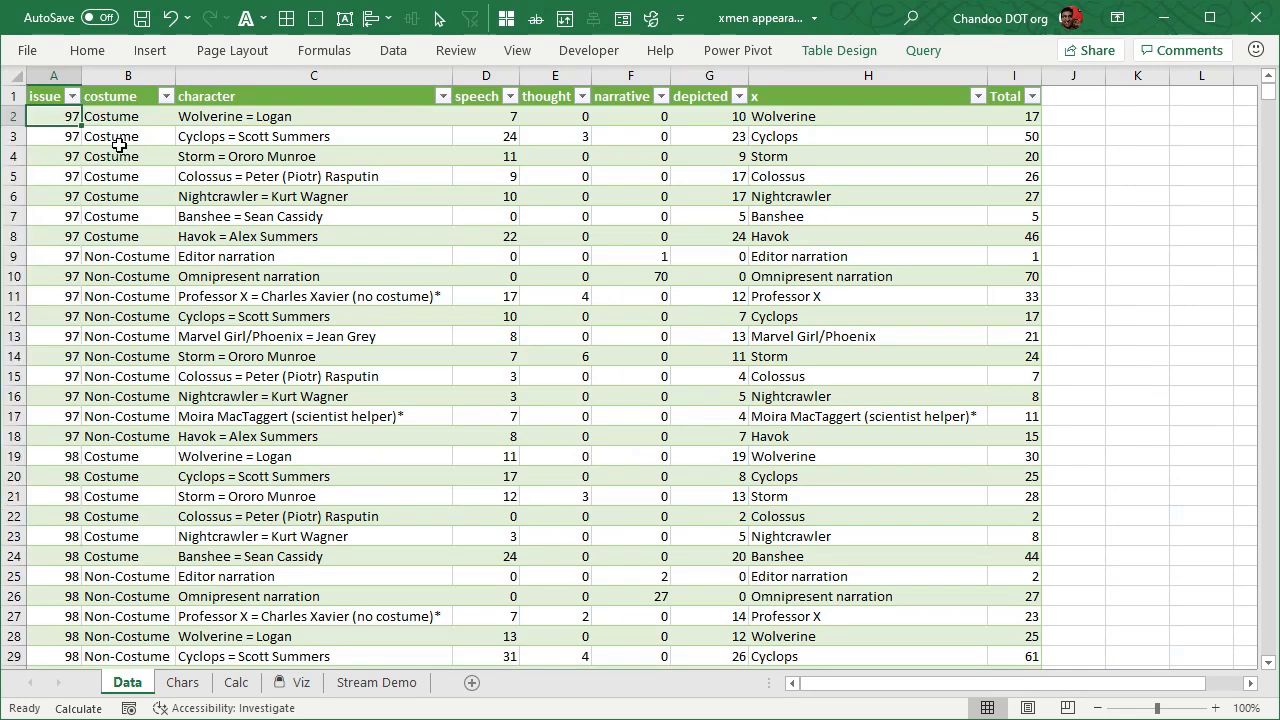
mouse_move(1268, 92)
mouse_down()
mouse_move(1262, 665)
mouse_move(1268, 90)
mouse_up()
click(66, 656)
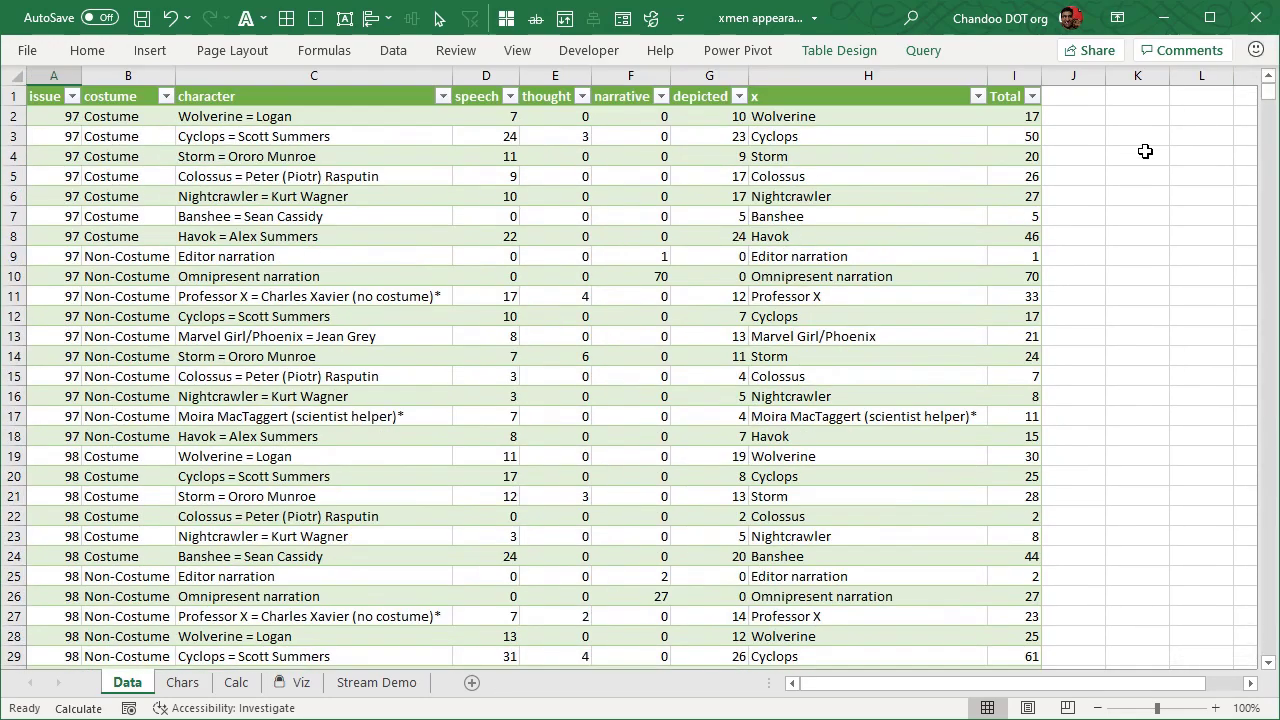
click(298, 682)
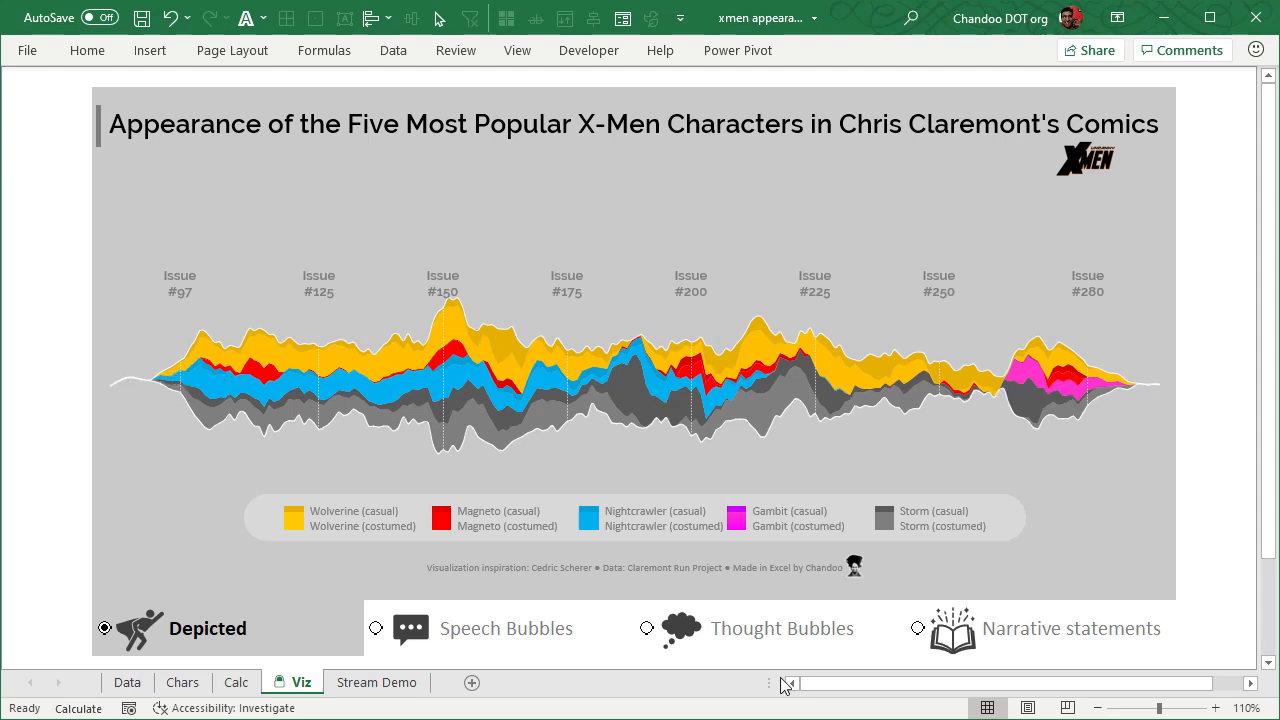
Step: Examine the padding issue numbers 83 to 95 placed before issue 97 on the Calc sheet
click(236, 682)
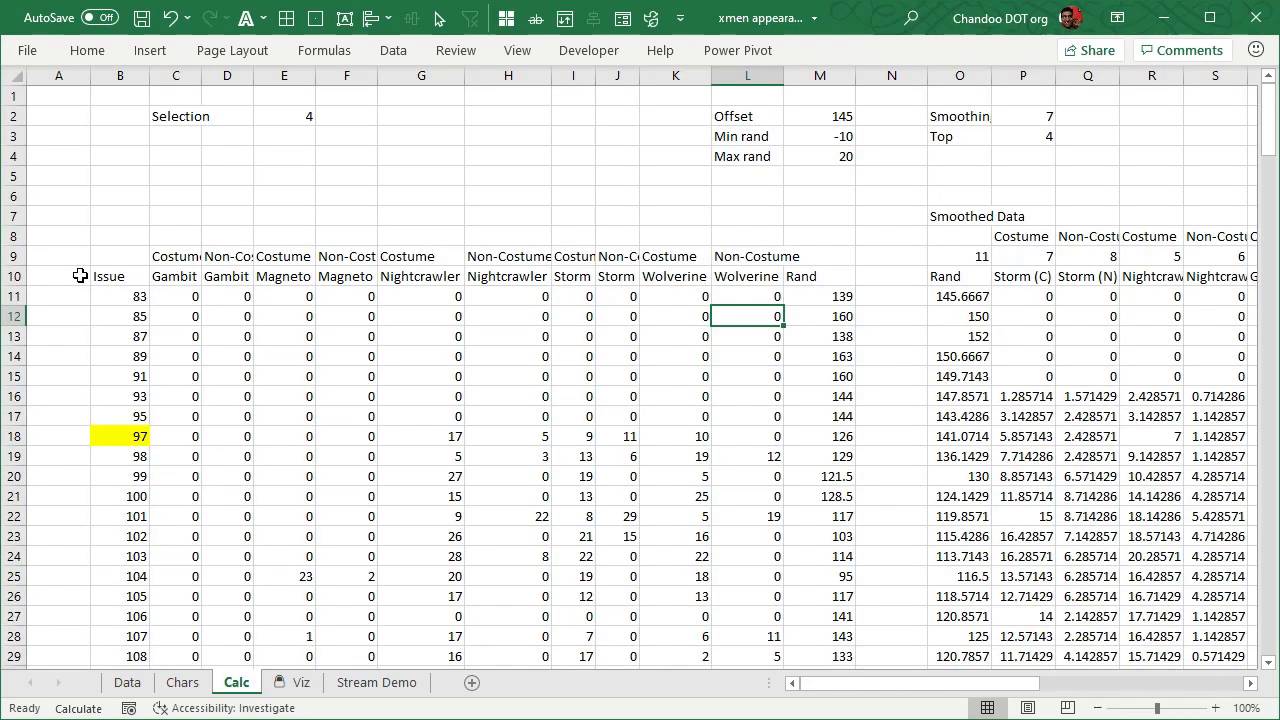
drag(137, 298, 130, 416)
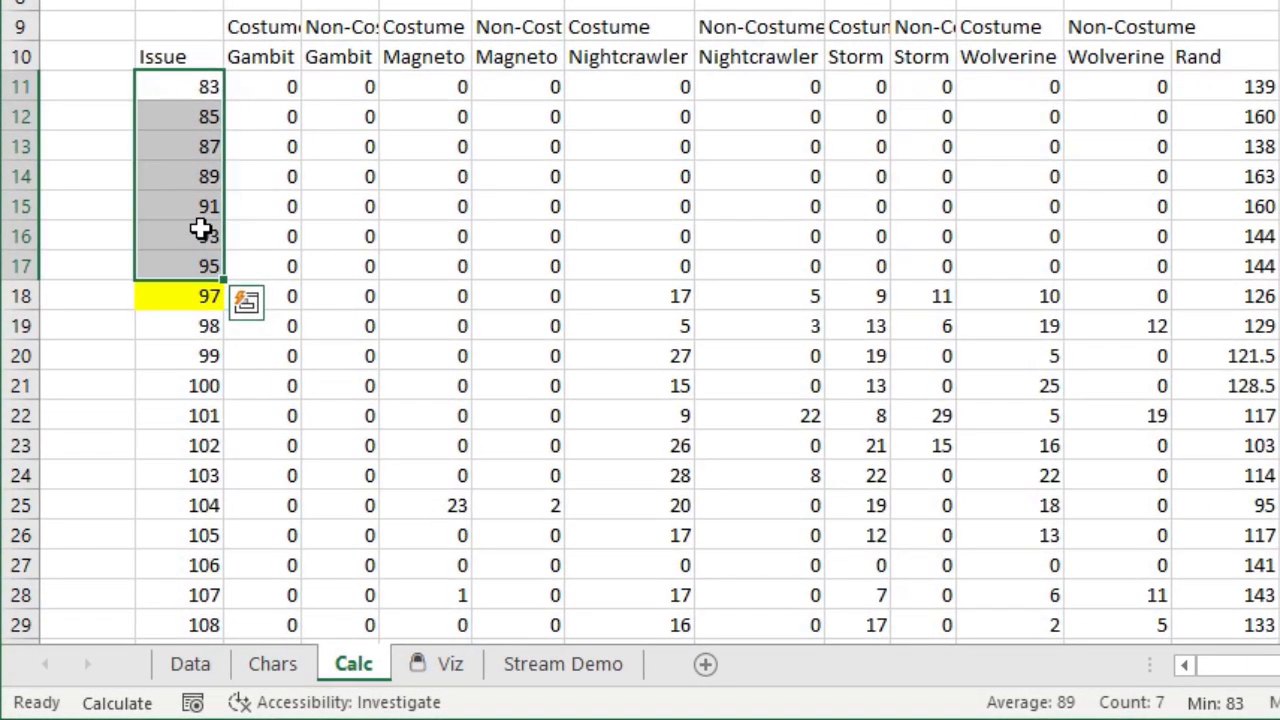
click(199, 264)
click(200, 230)
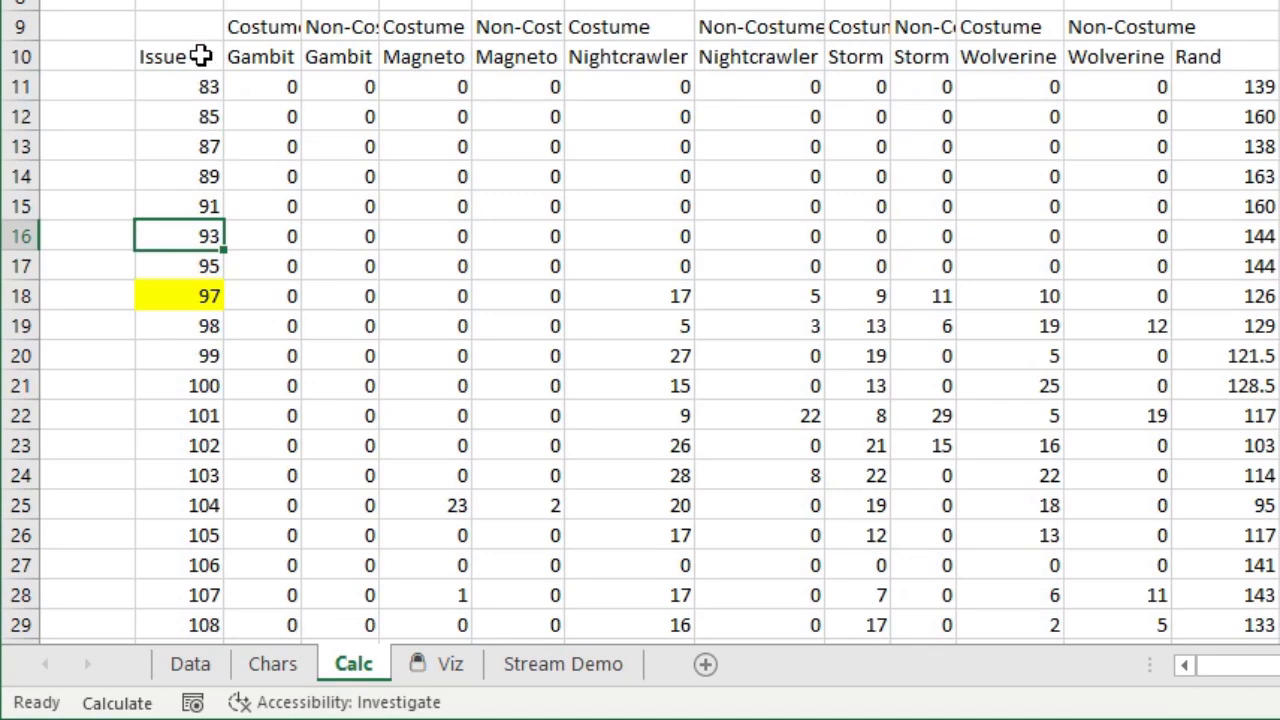
click(190, 77)
Step: Examine the padding issue numbers 282 to 300 placed after issue 280 on the Calc sheet
scroll(266, 423, down, 20)
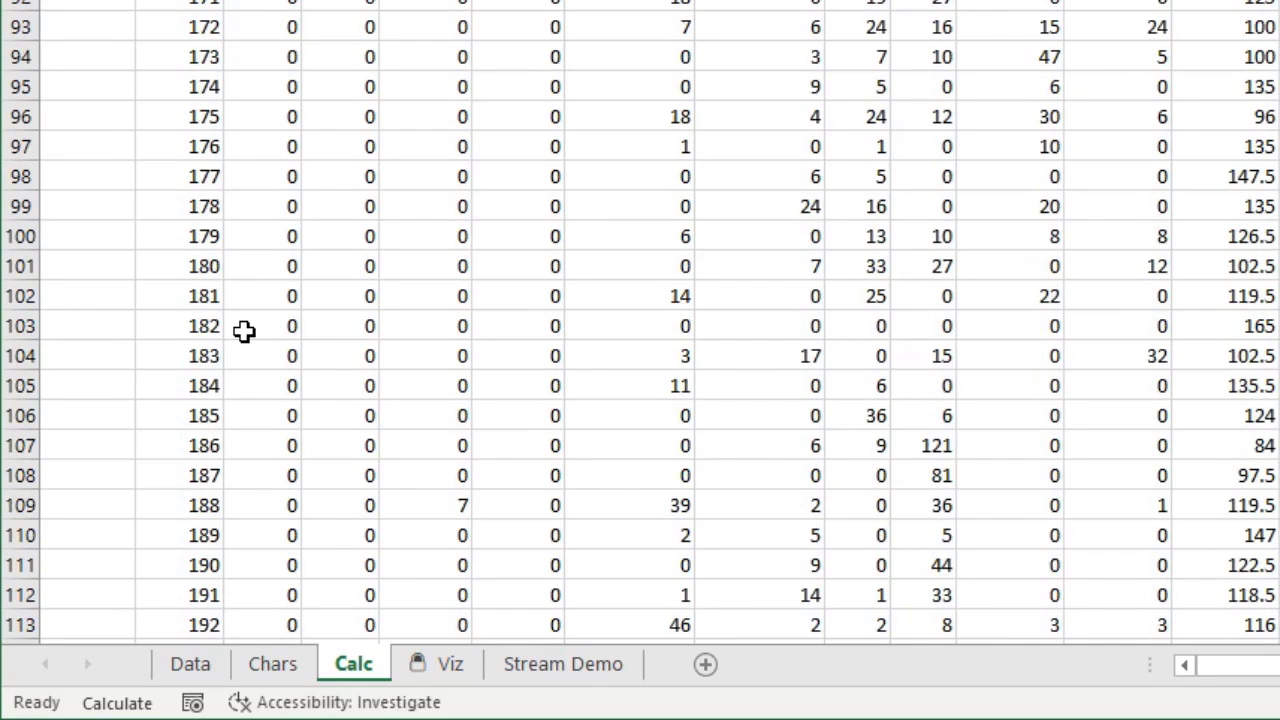
scroll(231, 331, down, 20)
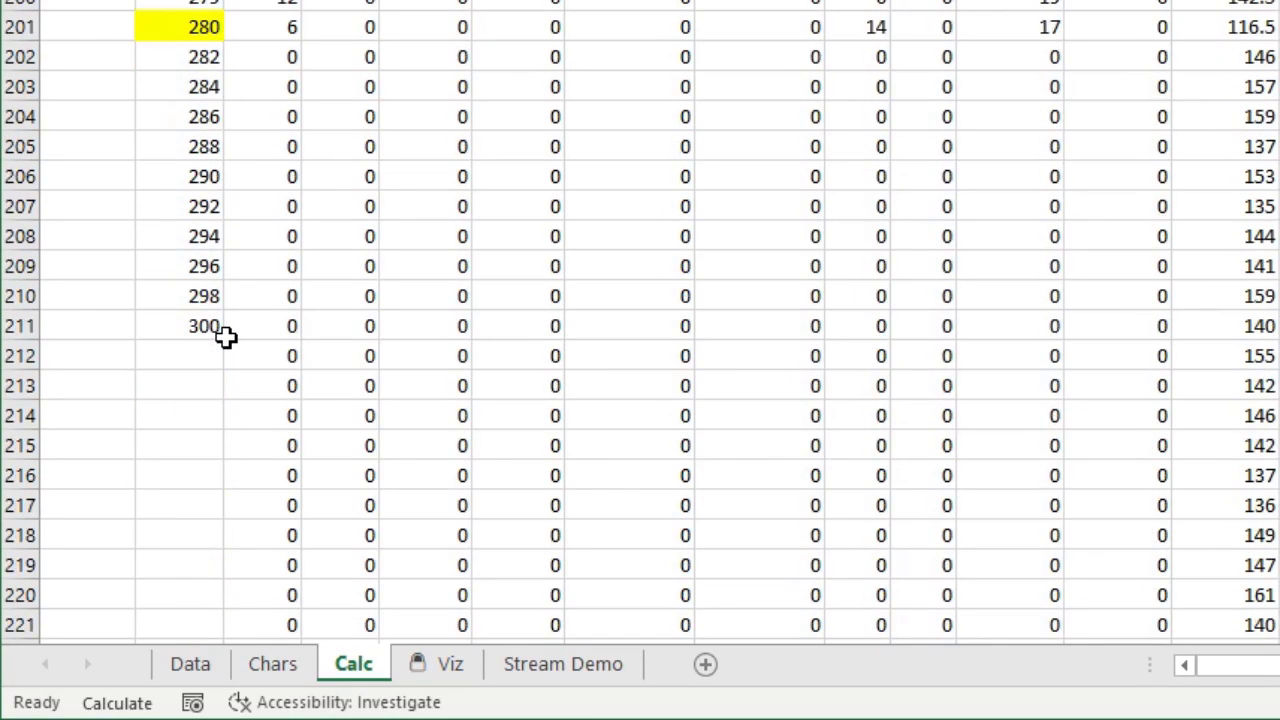
drag(206, 60, 180, 326)
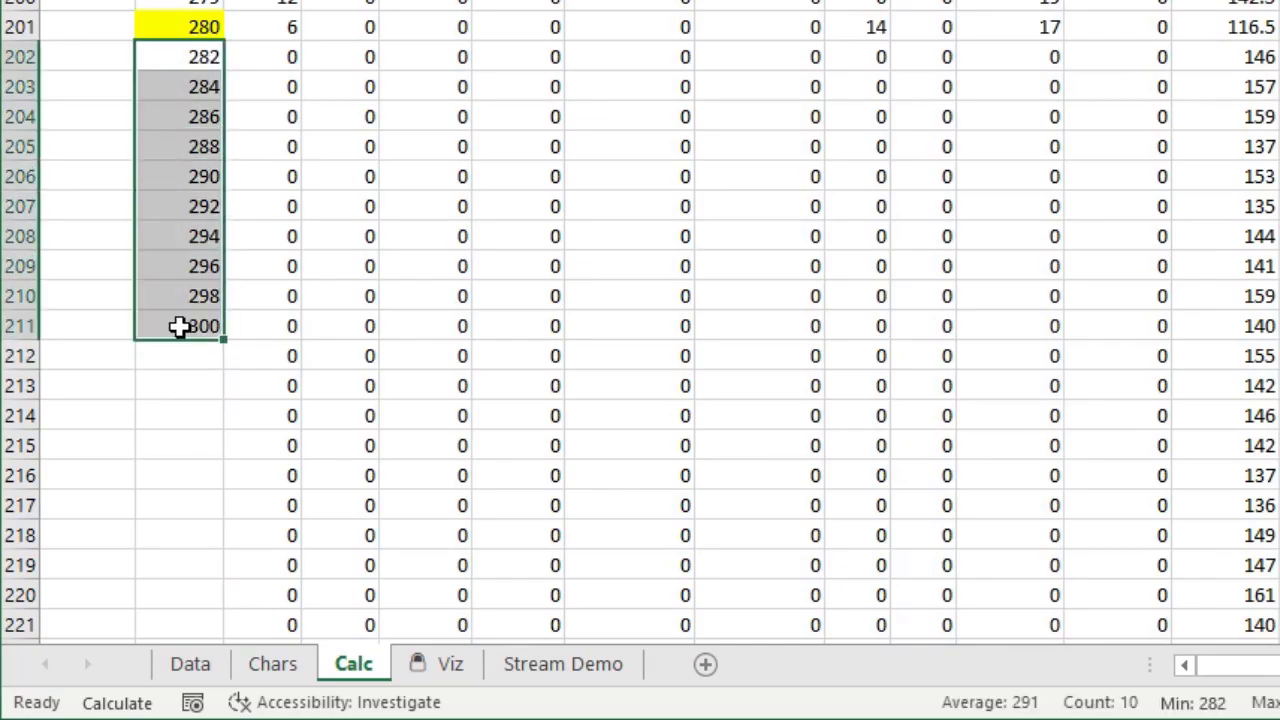
scroll(634, 372, up, 1)
scroll(634, 372, up, 20)
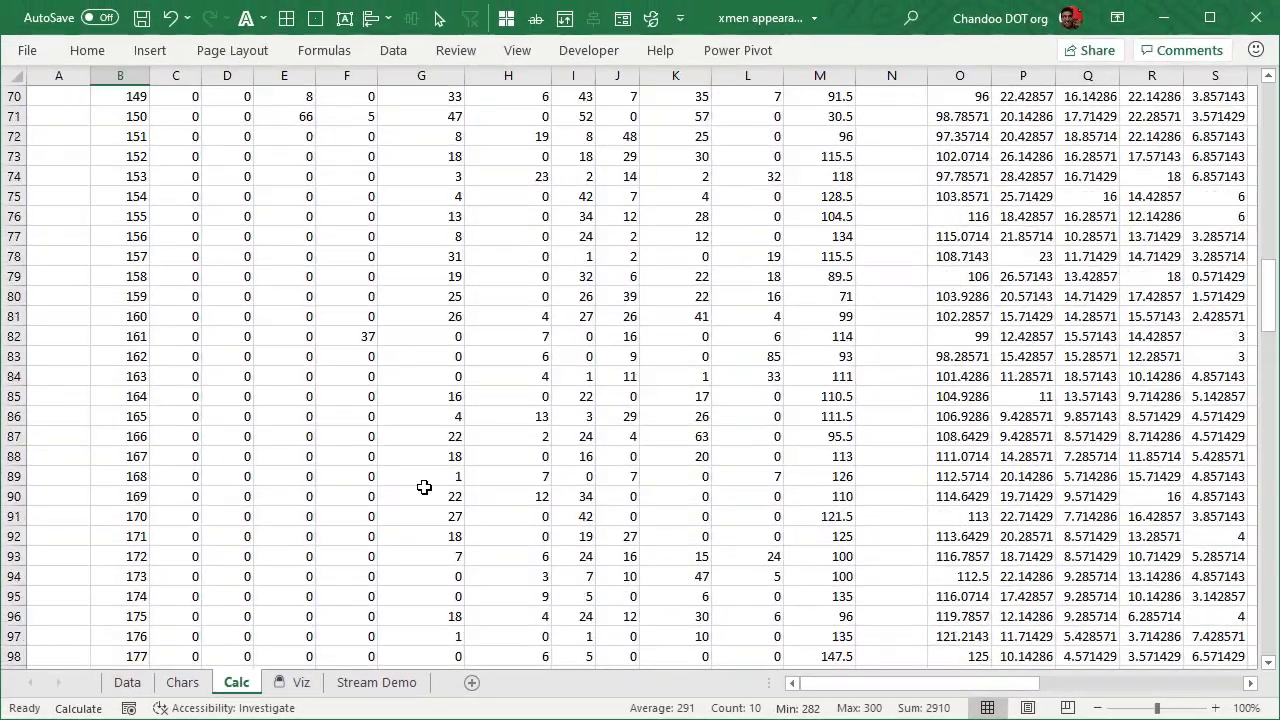
Step: Turn on the formula bar display and inspect the SUMIFS formula in cell C11 of the Calc sheet
scroll(424, 487, up, 6)
click(192, 300)
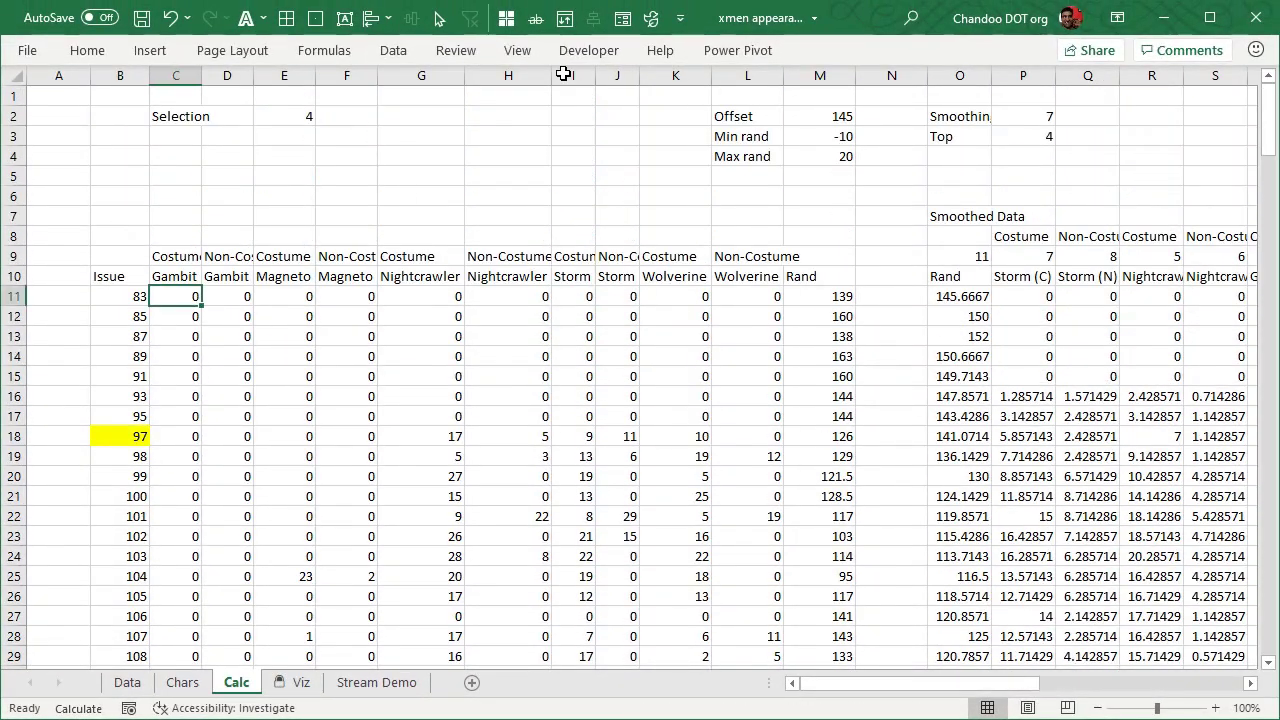
click(345, 55)
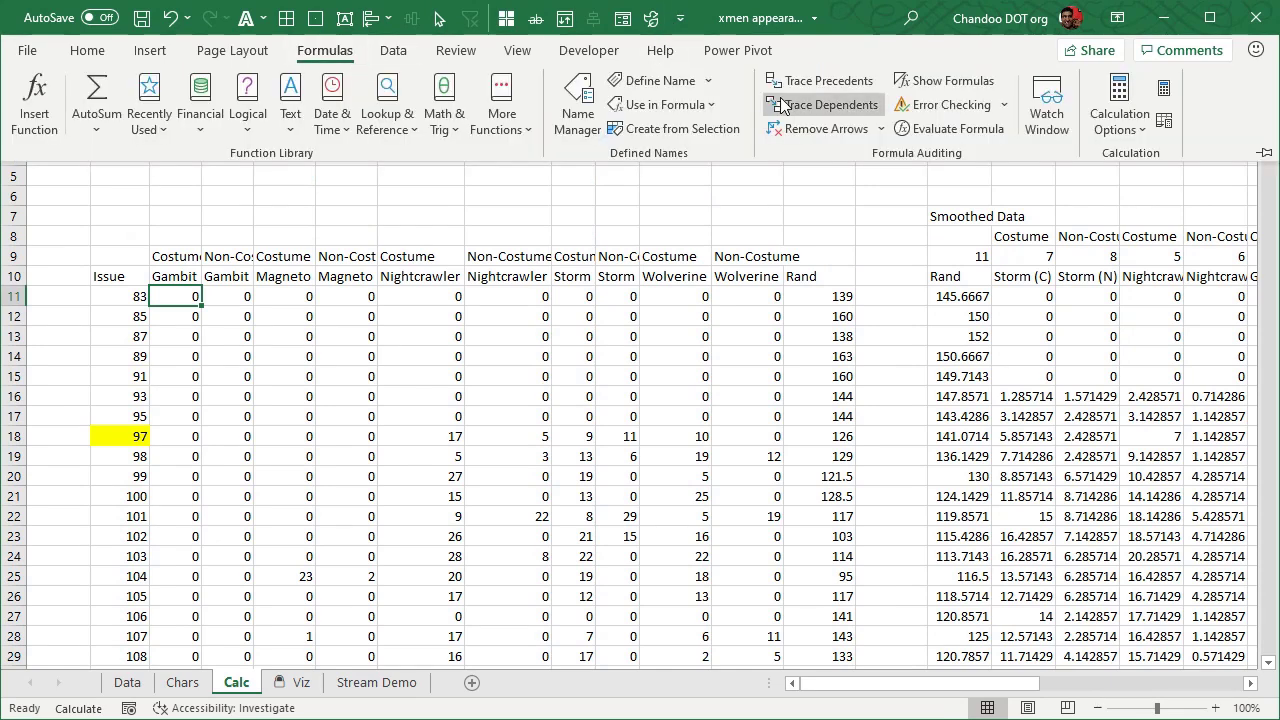
click(517, 52)
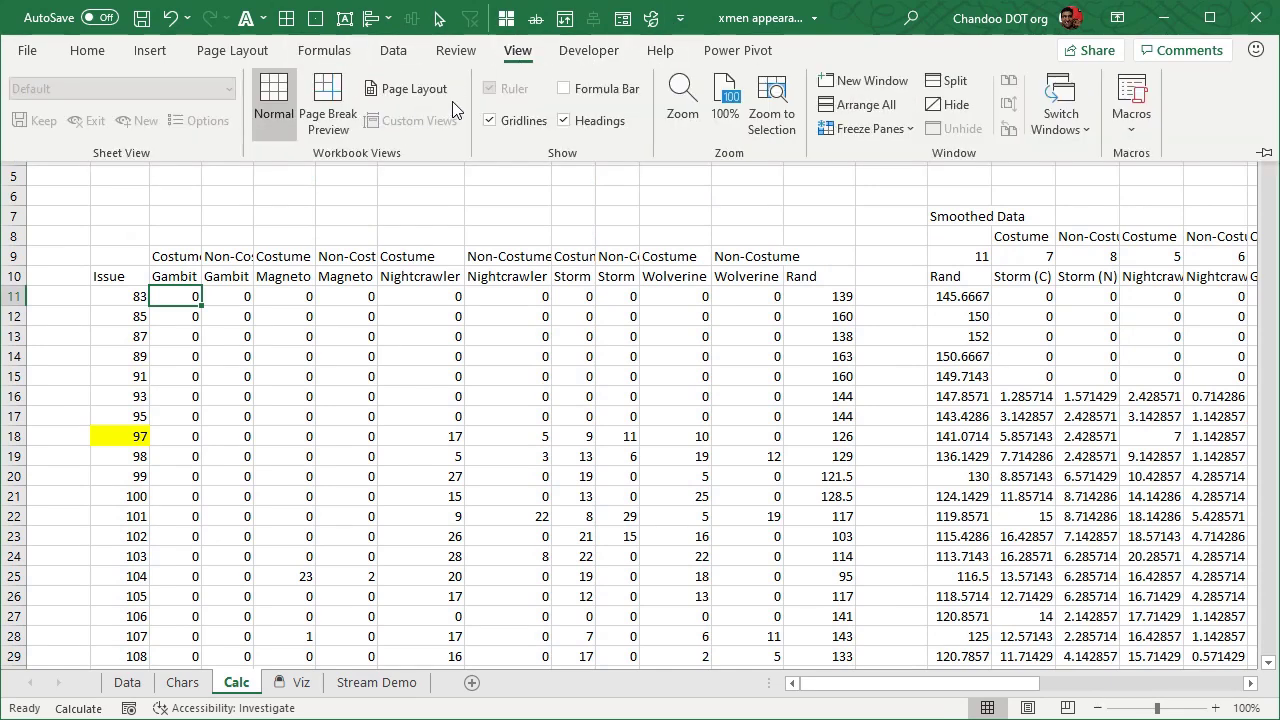
click(596, 91)
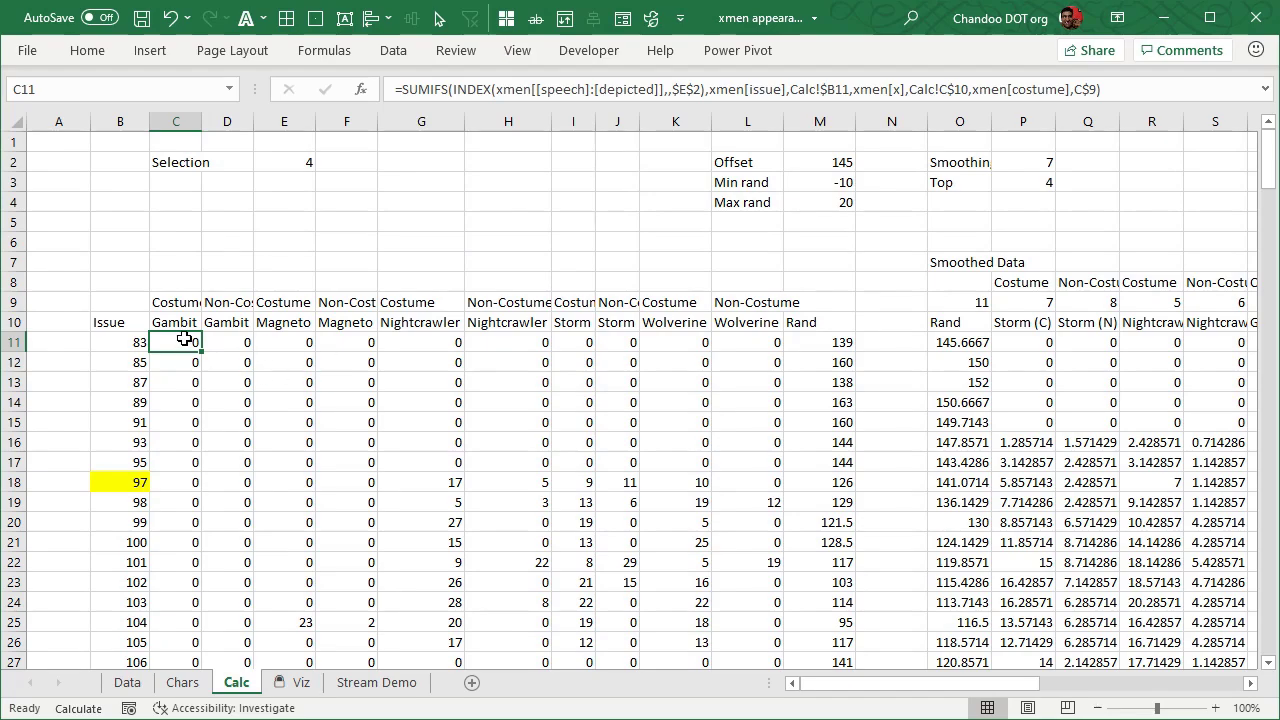
key(F2)
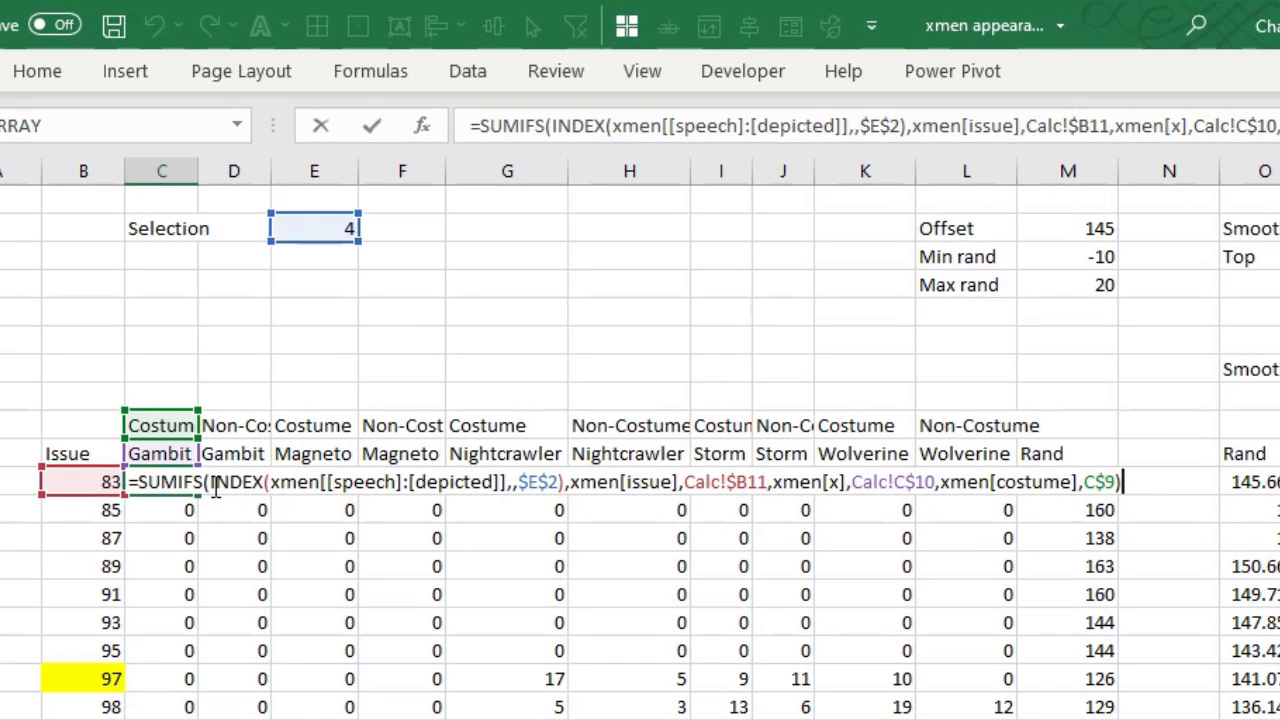
key(Escape)
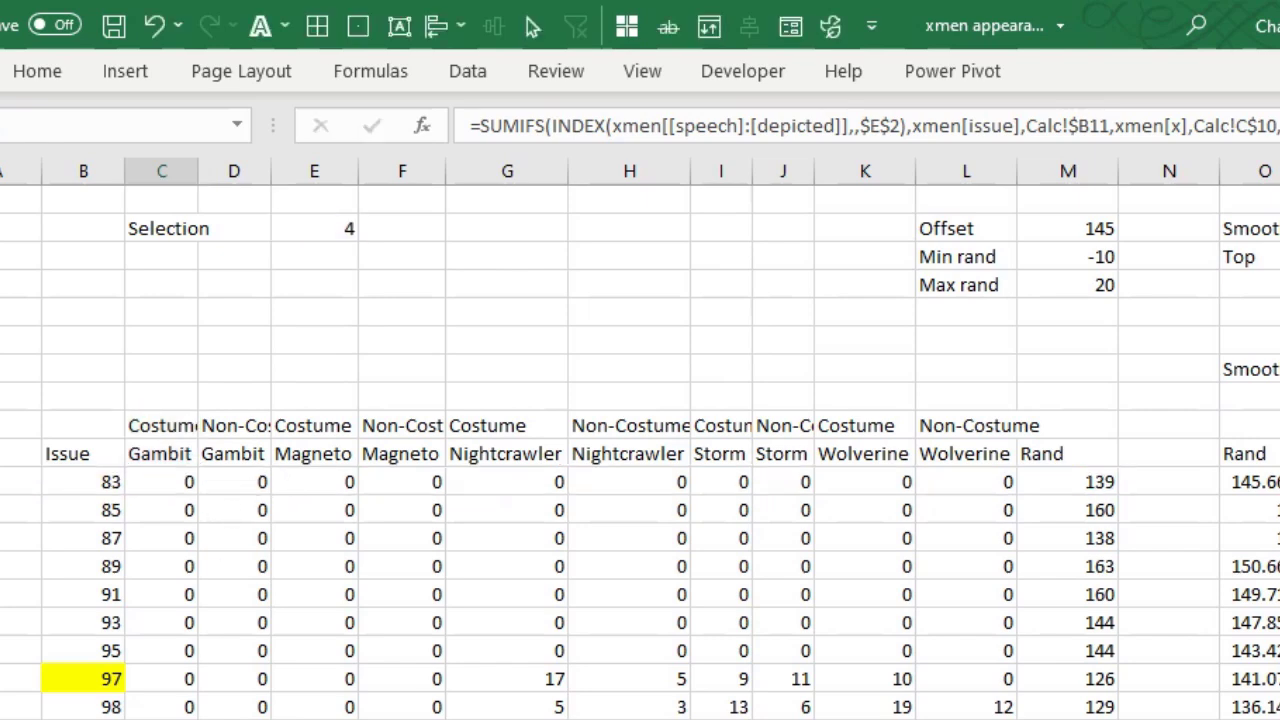
Step: Examine the speech, thought, narrative and depicted columns in the first record of the Data sheet
key(ctrl+Page_Up)
drag(606, 229, 943, 225)
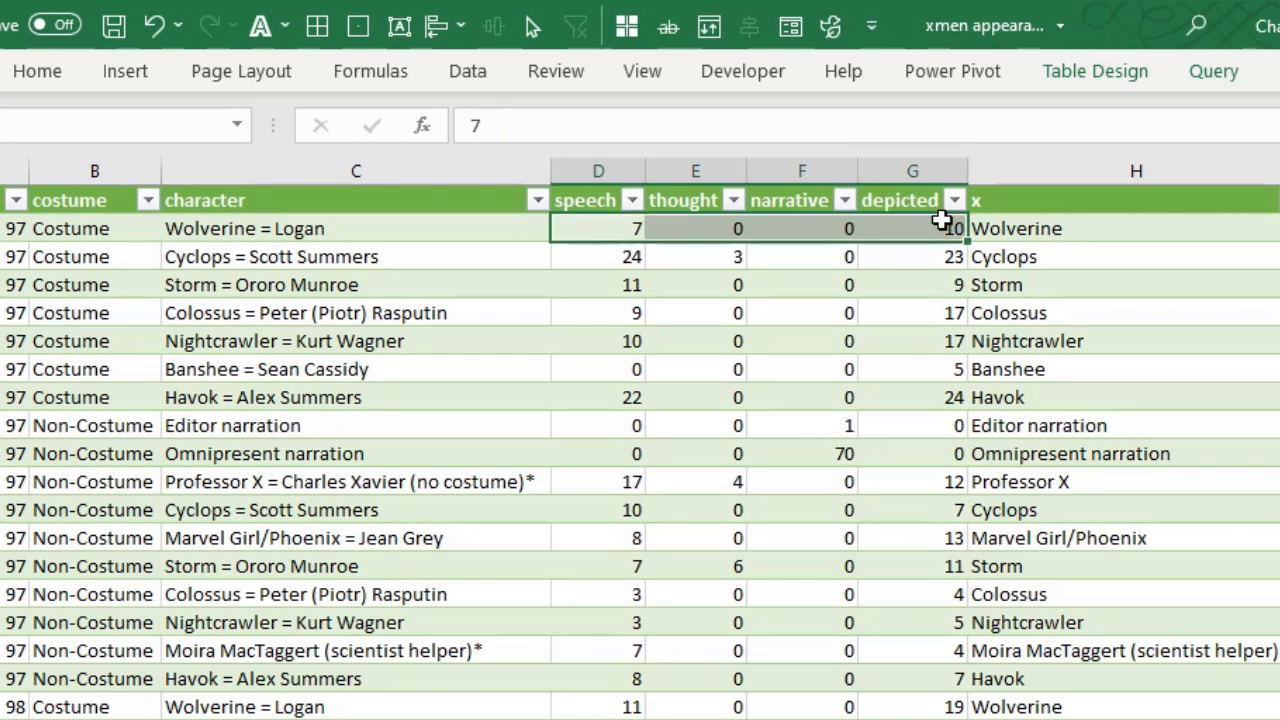
click(615, 225)
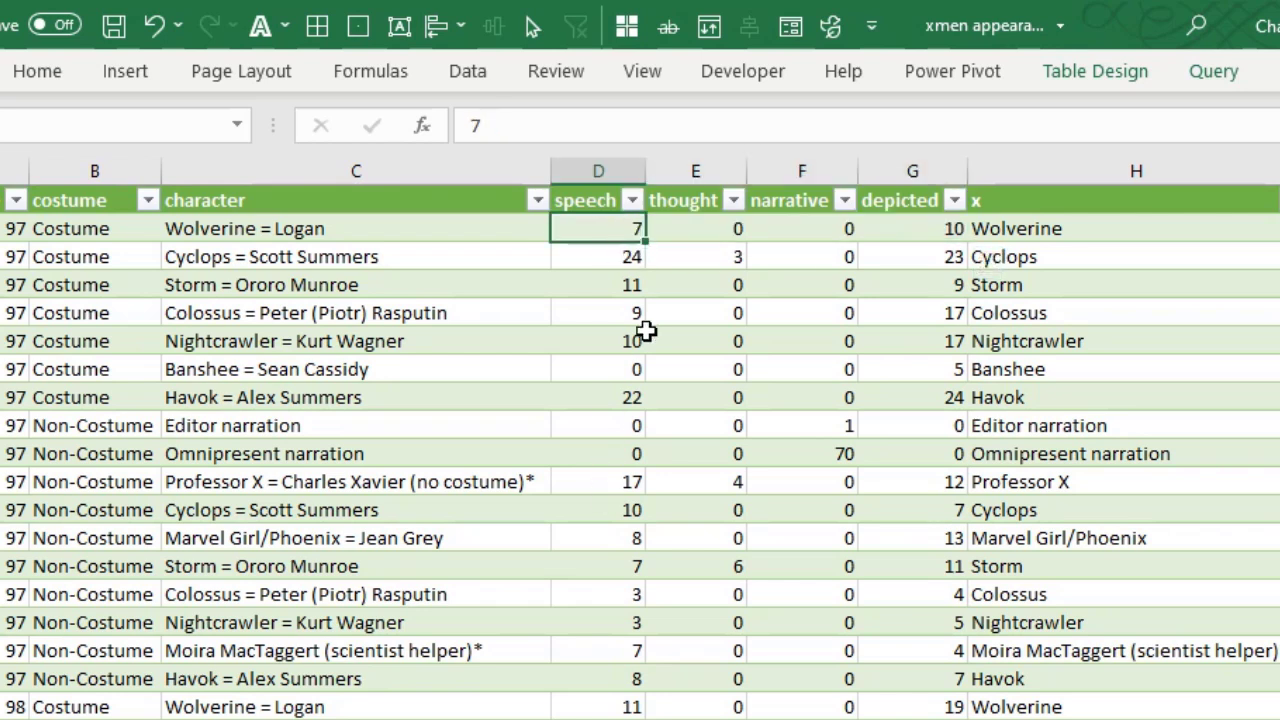
click(726, 231)
click(835, 229)
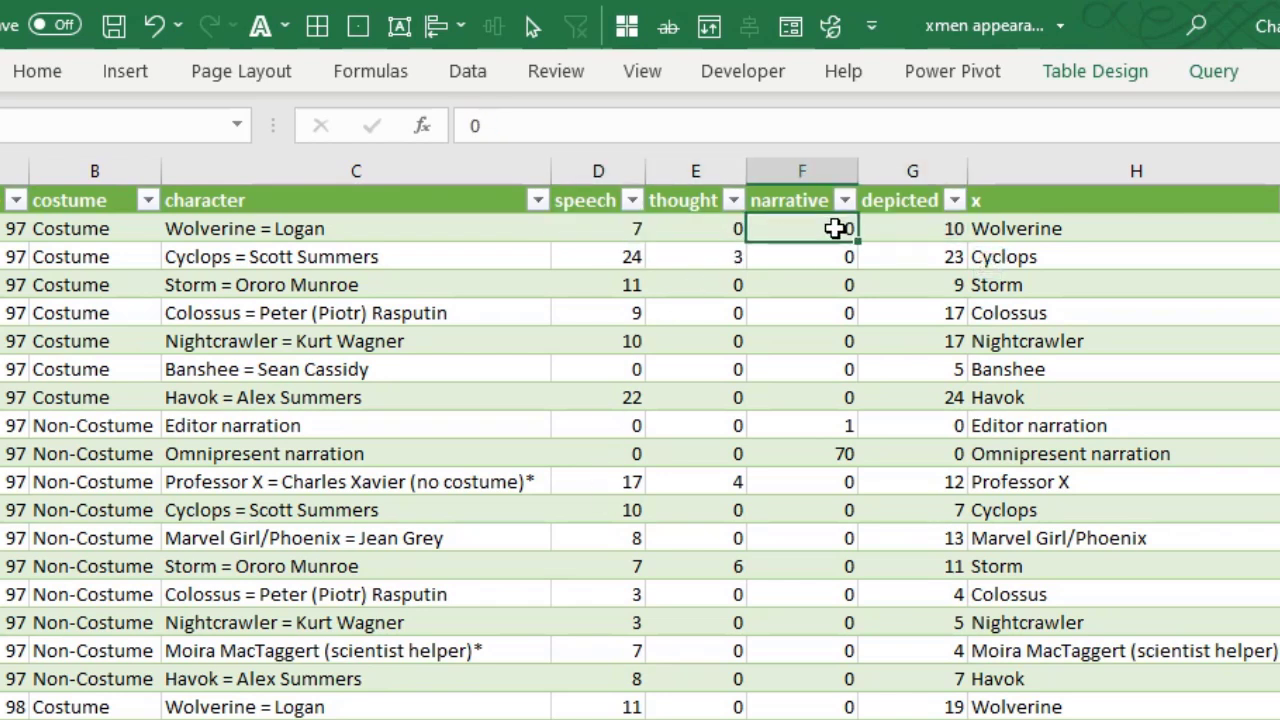
click(918, 232)
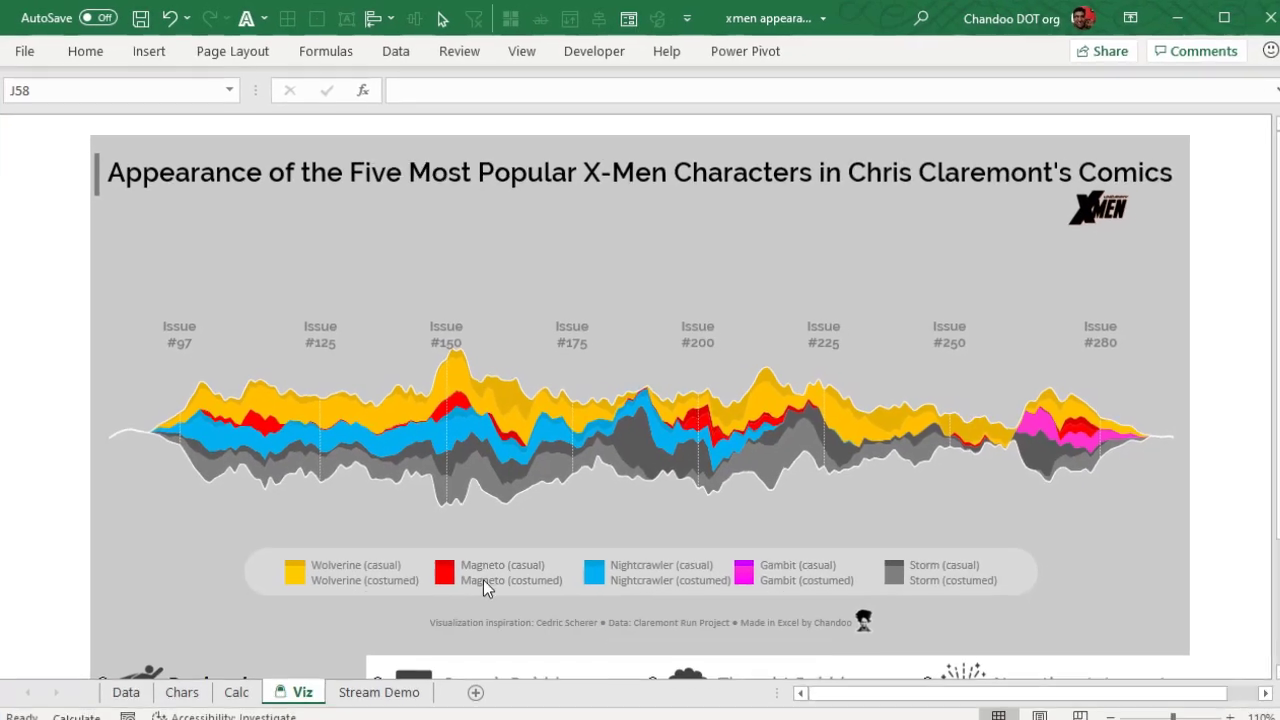
Step: Switch the Viz sheet's stream plot to Speech Bubbles and back to Depicted
scroll(632, 570, down, 5)
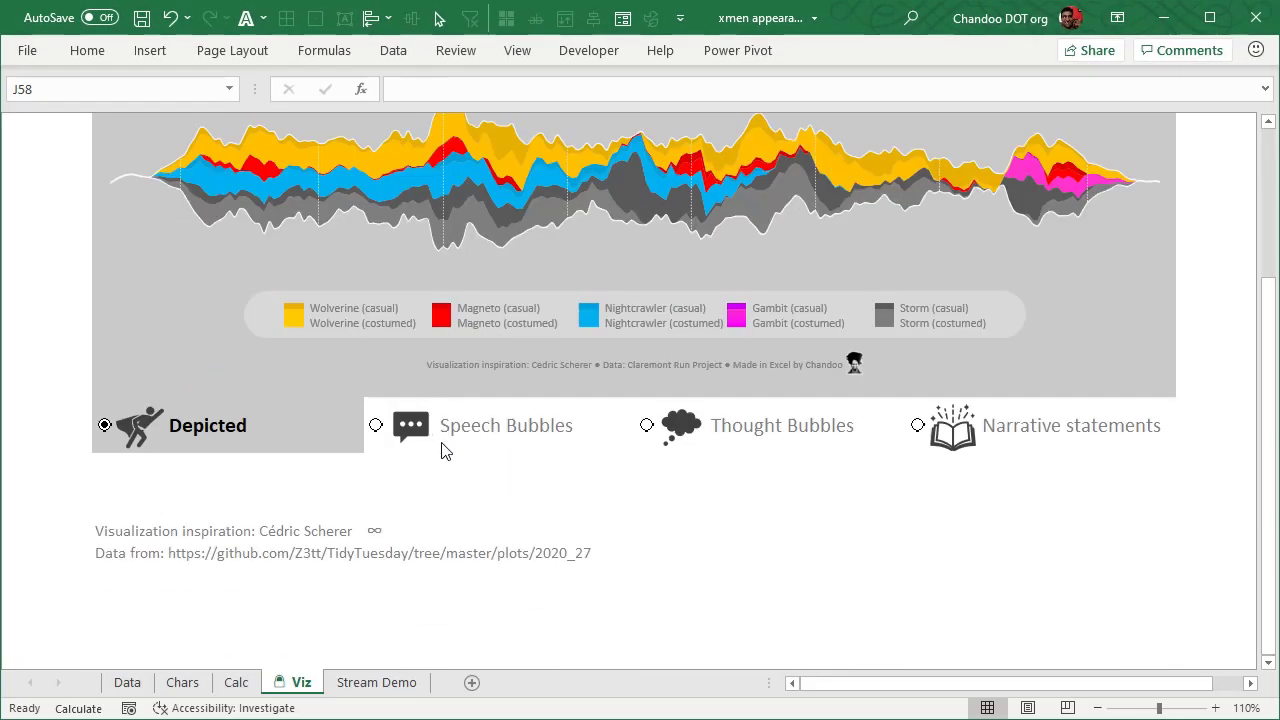
scroll(507, 436, up, 6)
scroll(494, 526, down, 3)
click(477, 491)
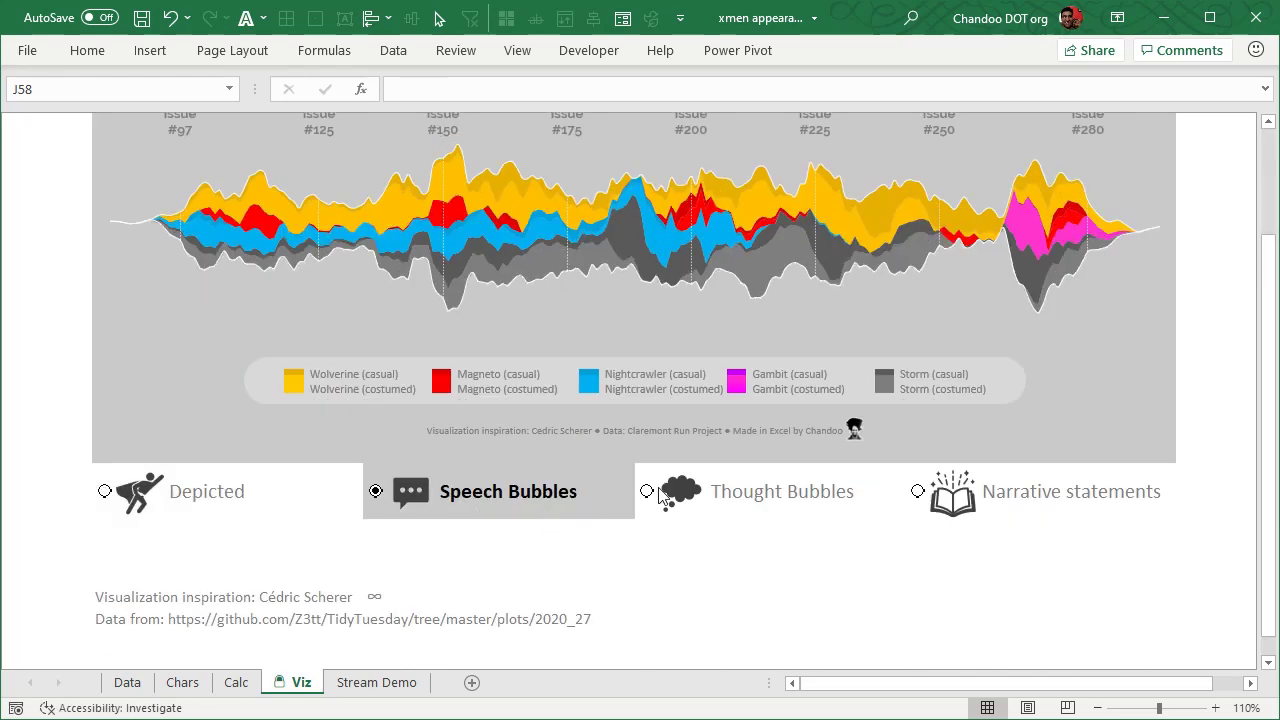
click(250, 498)
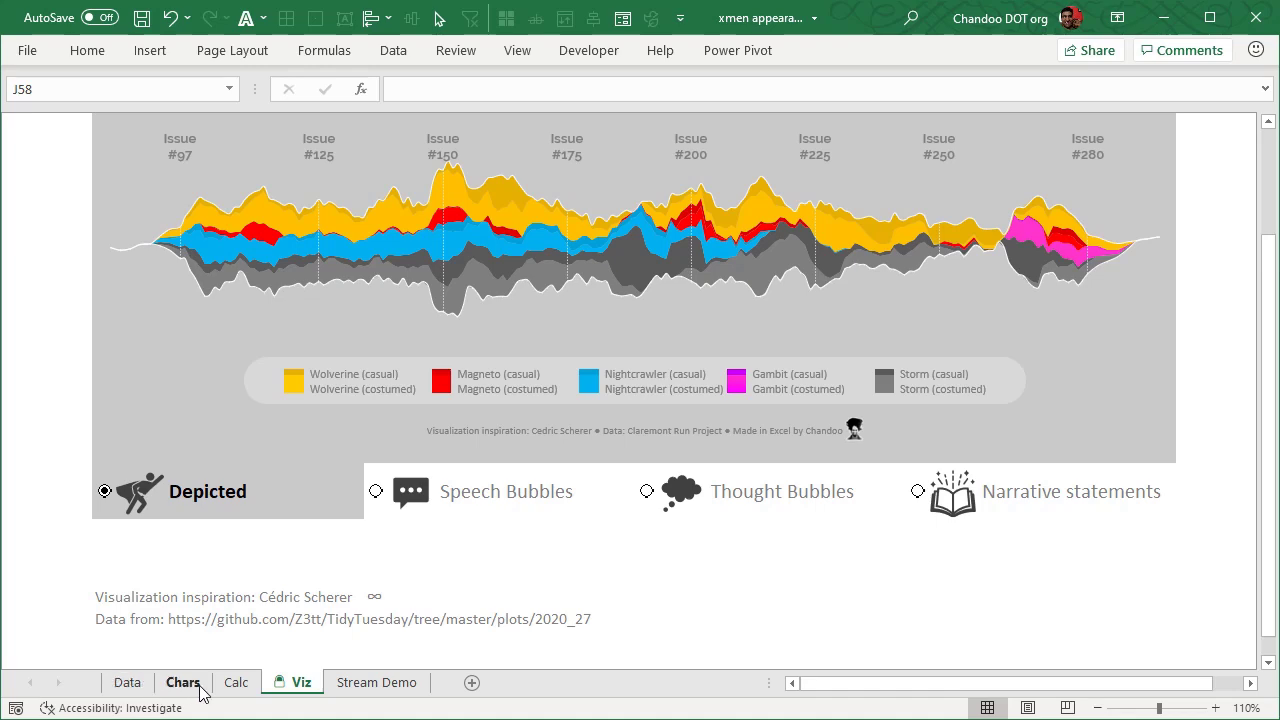
Step: Revisit the Data sheet and highlight the first two records across the speech to depicted columns
click(236, 682)
click(127, 682)
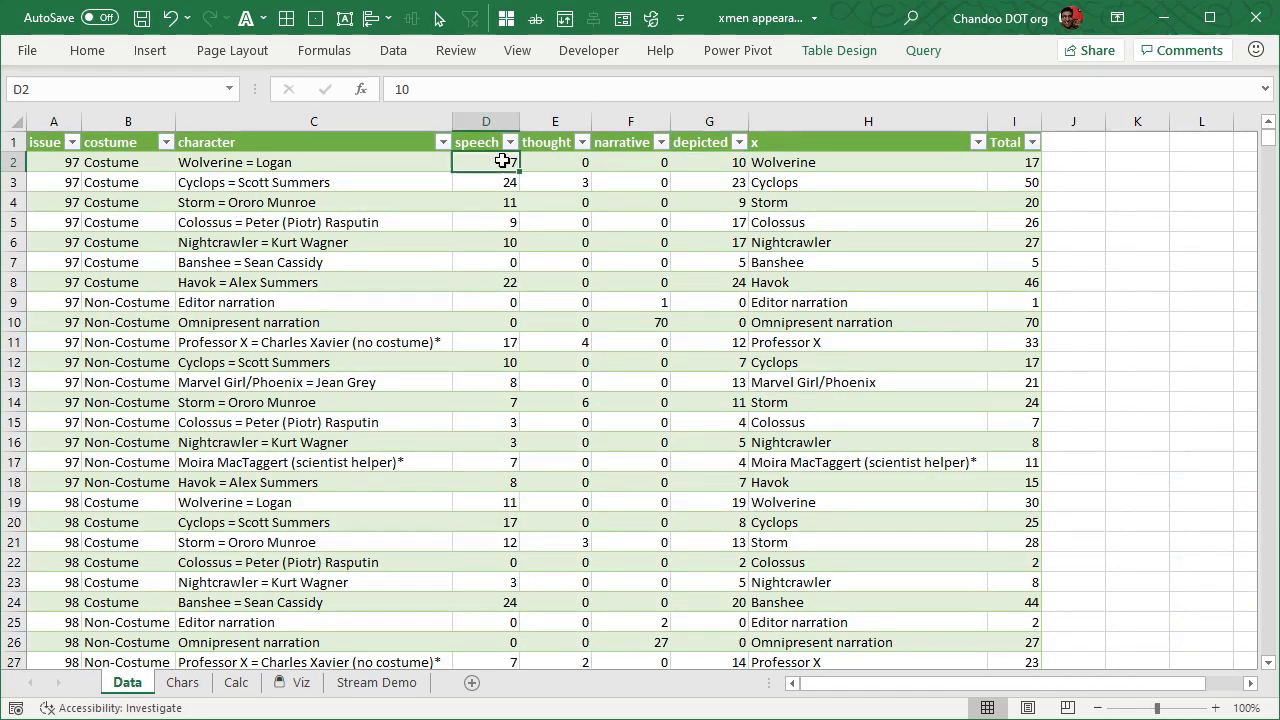
drag(503, 162, 697, 176)
Step: Examine the criteria, INDEX range and $E$2 column argument of the SUMIFS formula in Calc cell C11, plus the Selection cell
click(236, 682)
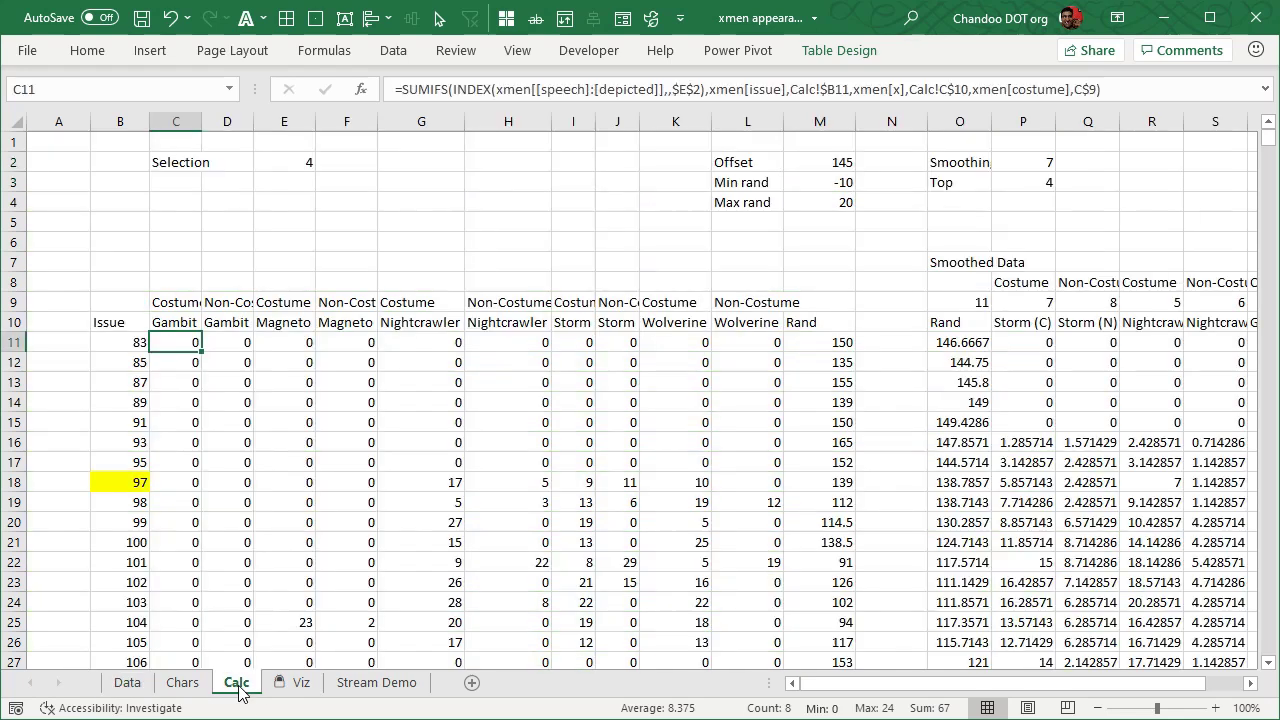
key(F2)
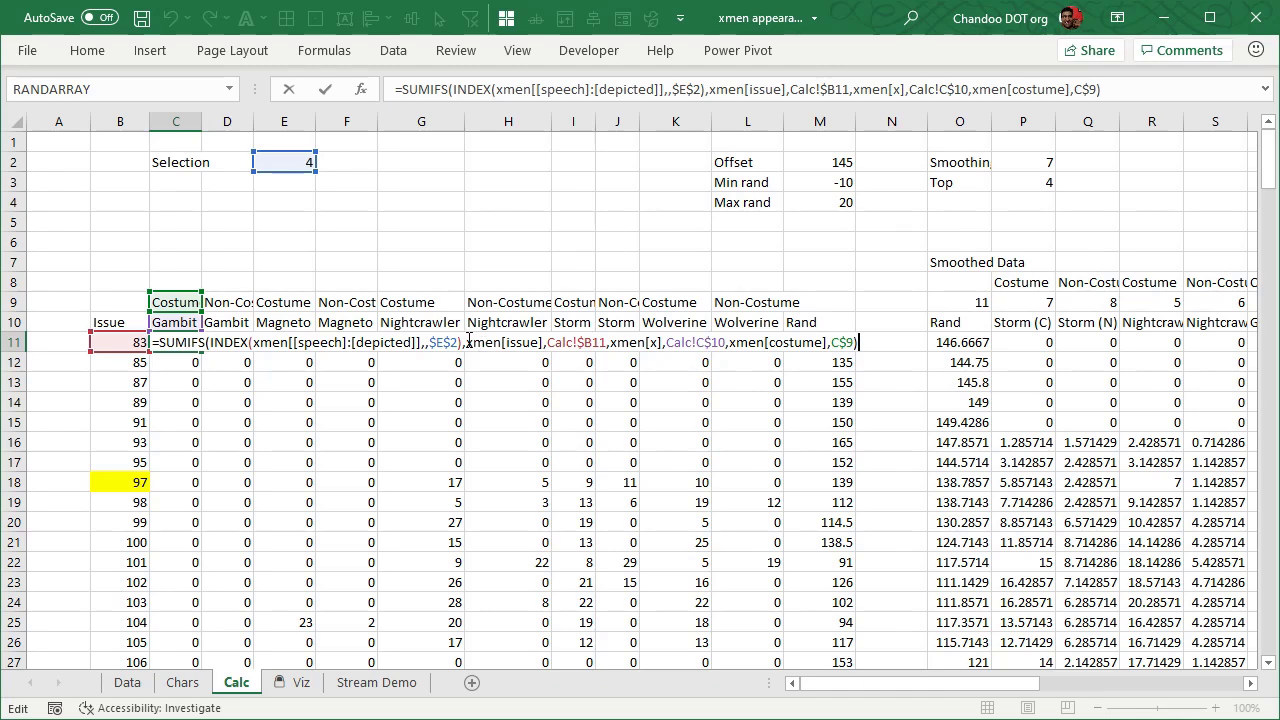
drag(495, 342, 846, 342)
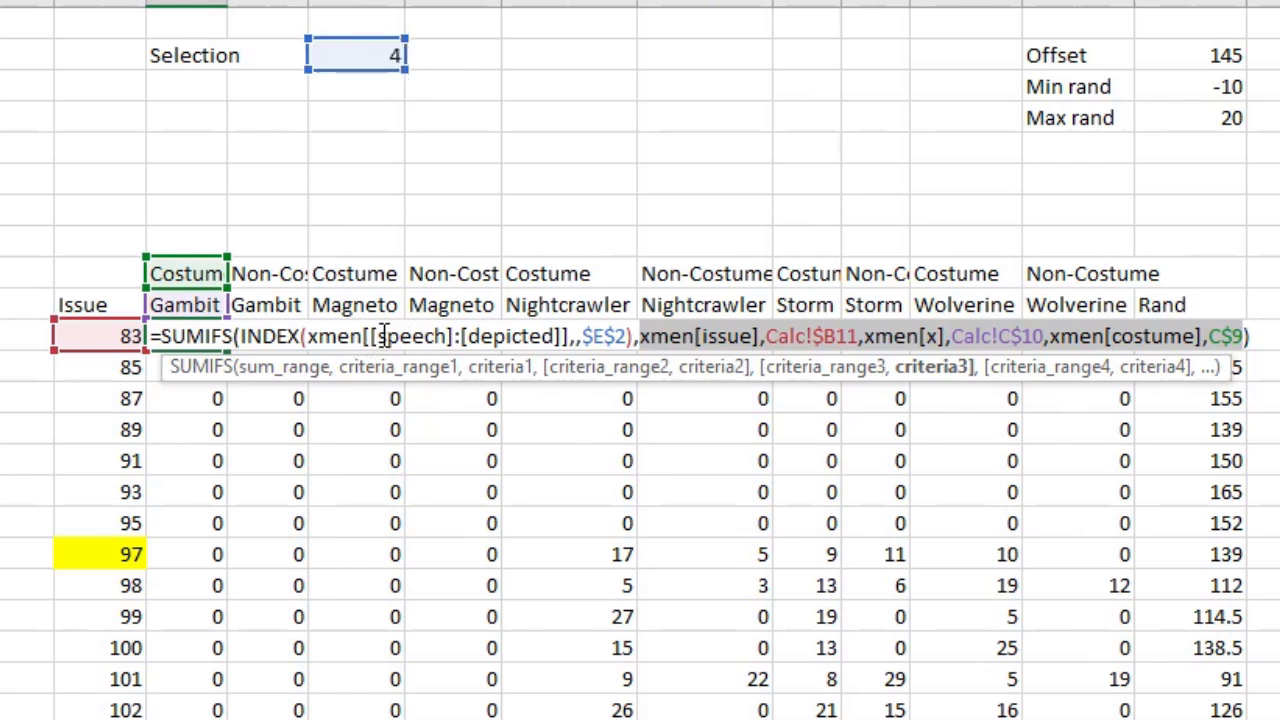
drag(307, 336, 576, 321)
double_click(605, 336)
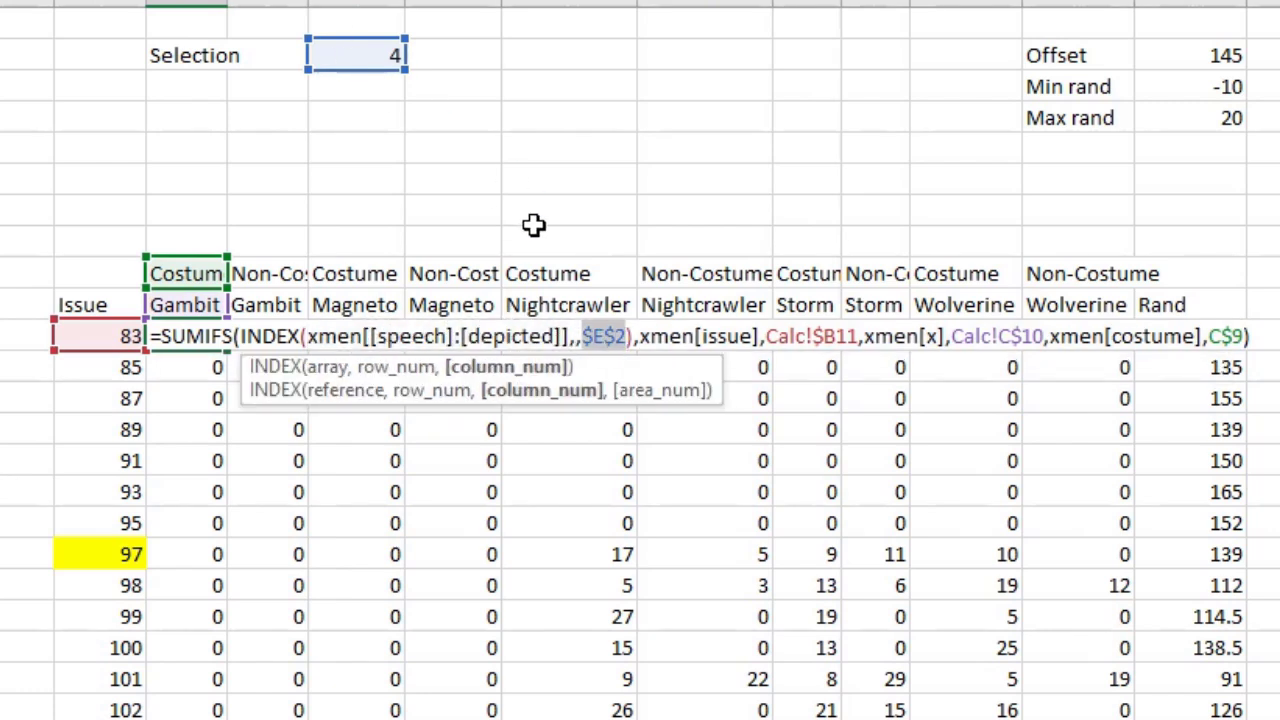
text())
key(ctrl+Return)
click(376, 60)
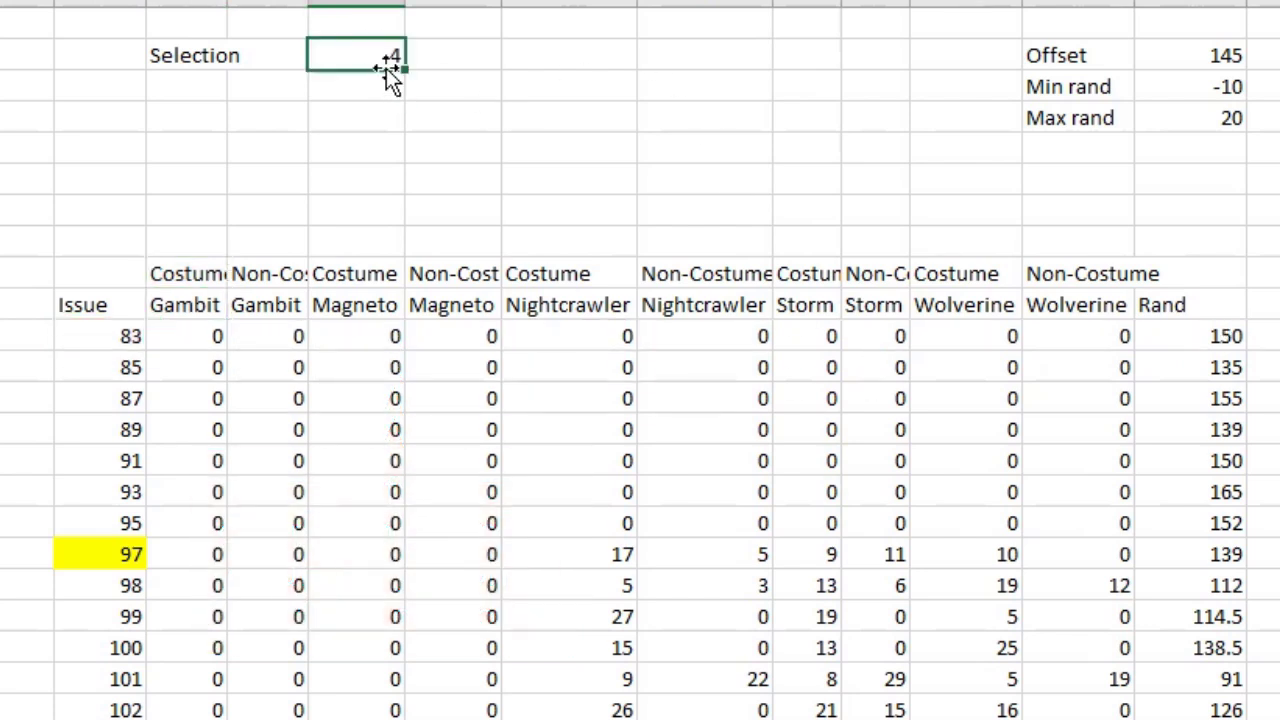
Step: Check how the SUMIFS formula carries on from cell C11 to the lower issue rows, such as cell L61
click(168, 341)
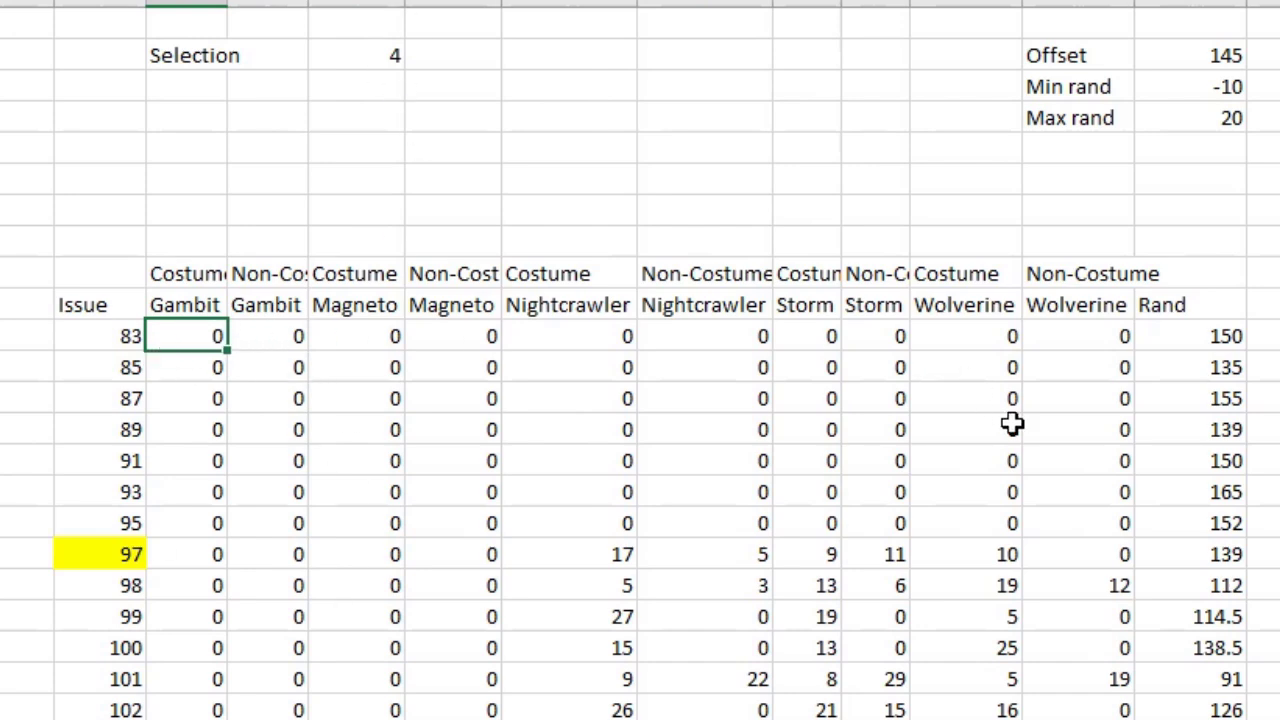
scroll(1005, 418, down, 12)
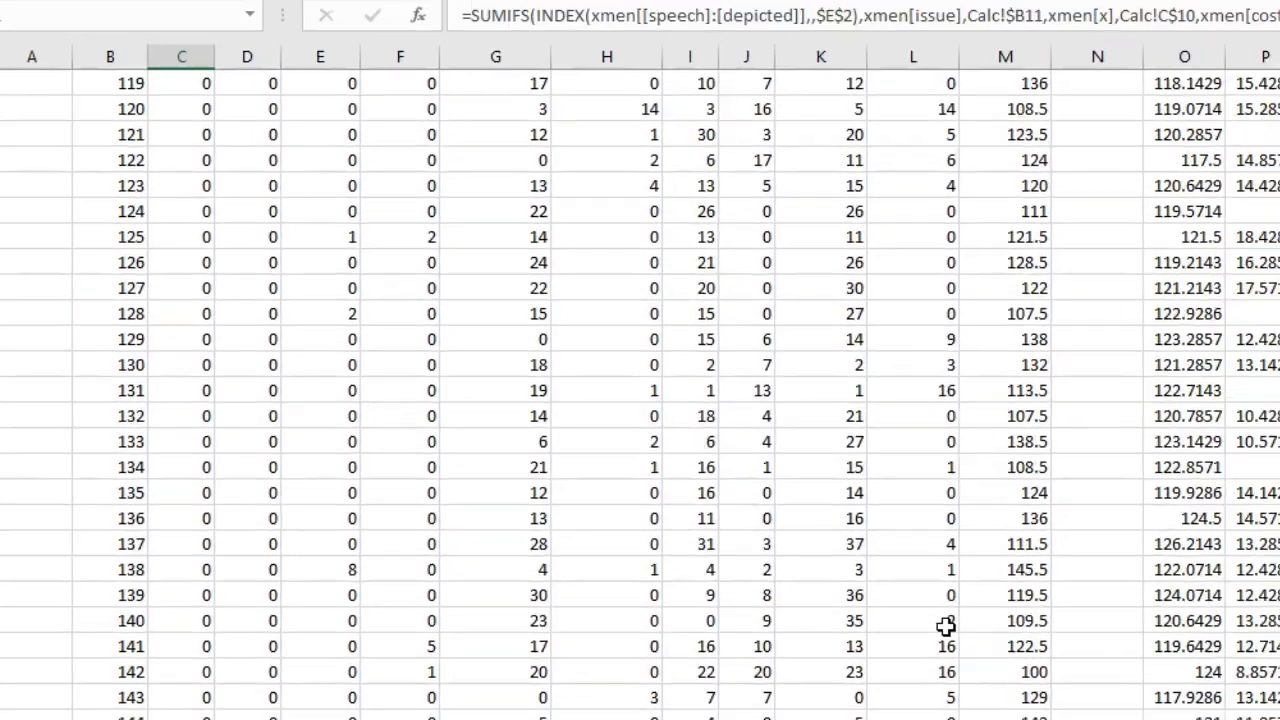
click(945, 626)
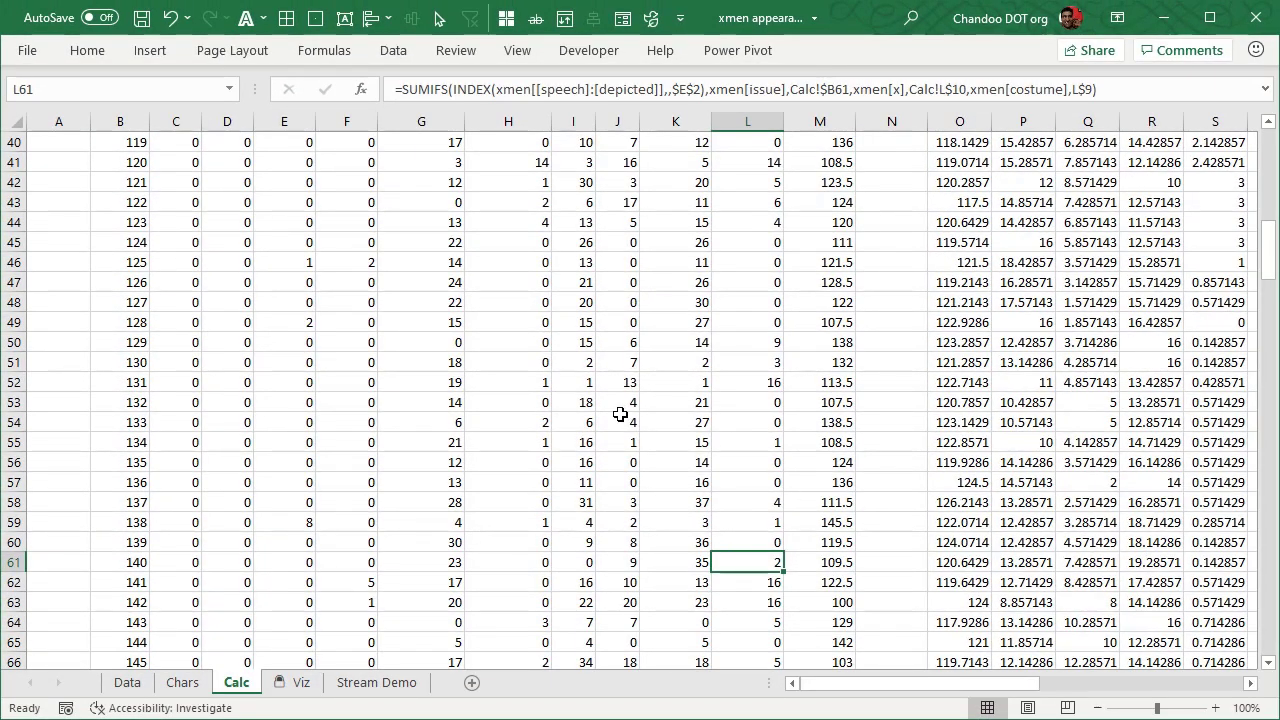
scroll(623, 414, up, 13)
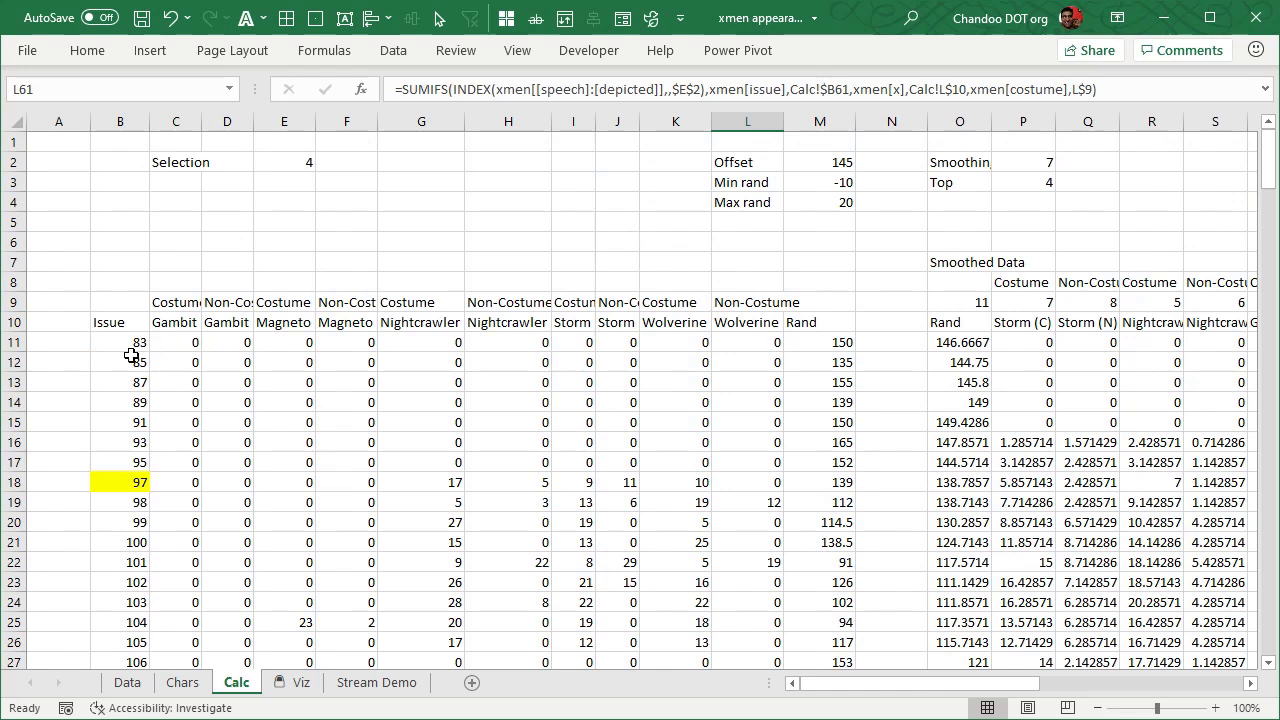
Step: Compare the first issue on the Data sheet with issue numbers 83 to 97 on the Calc sheet
click(127, 683)
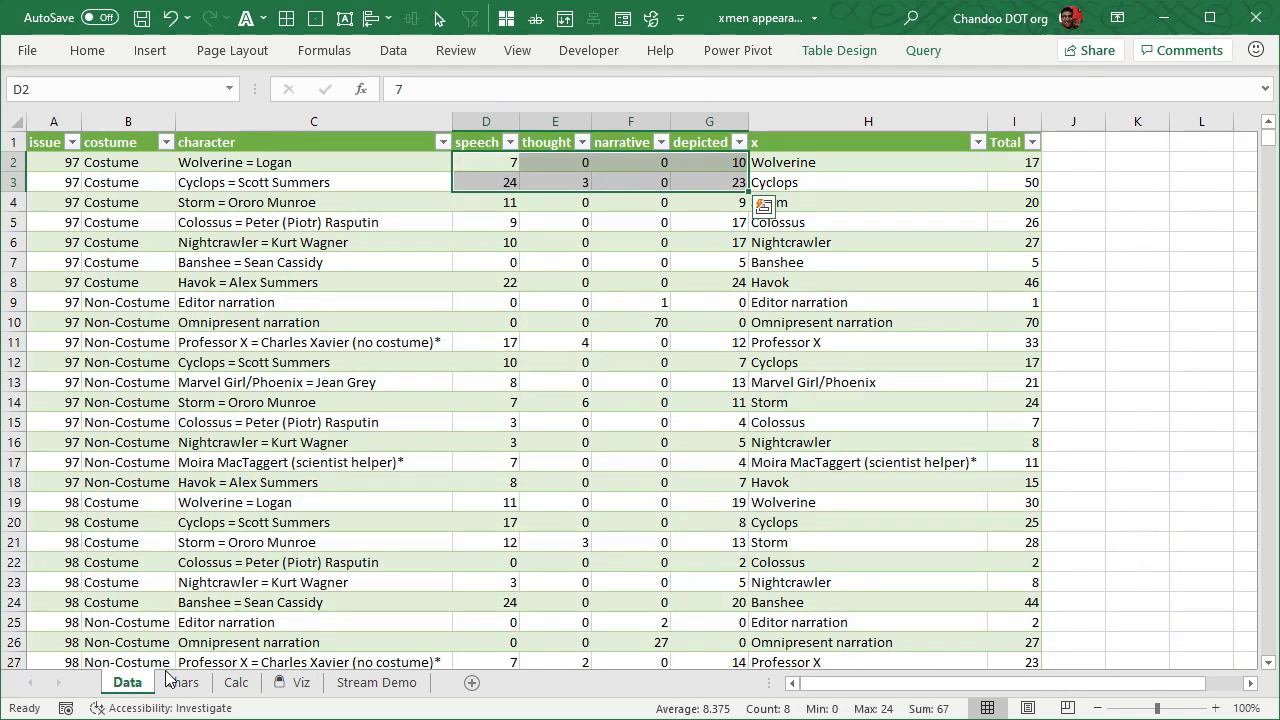
click(240, 684)
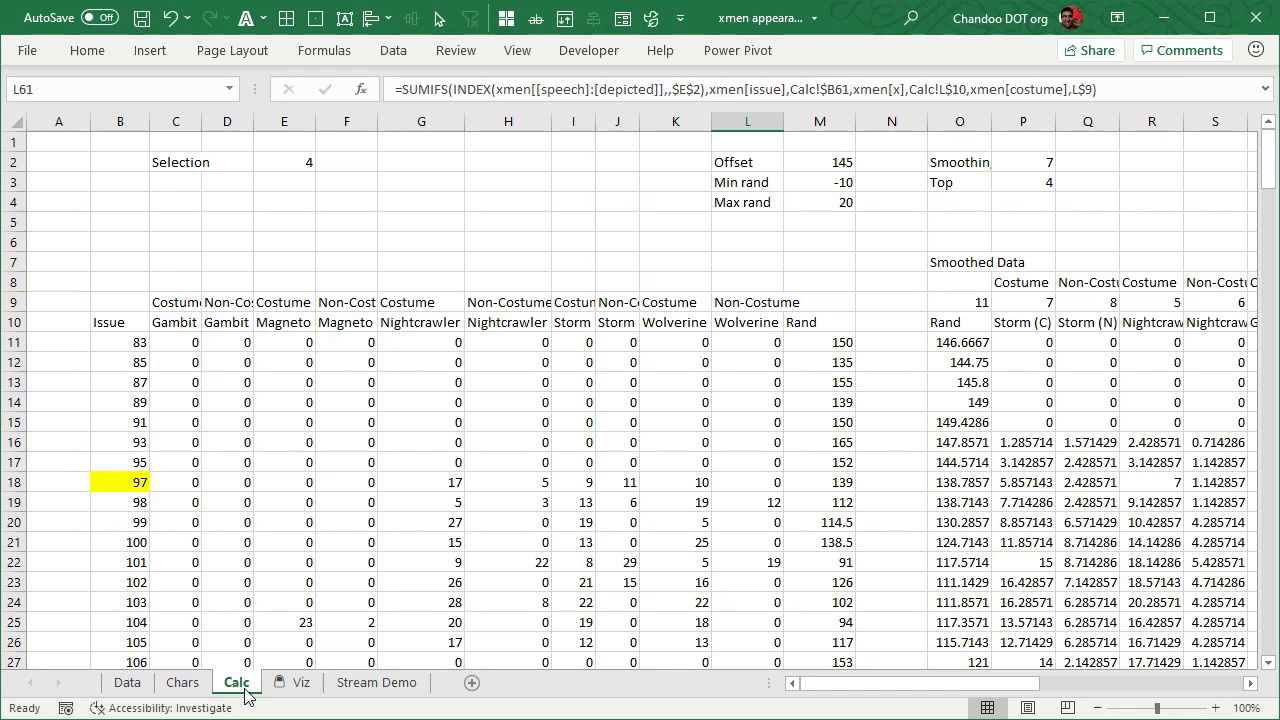
drag(130, 334, 122, 480)
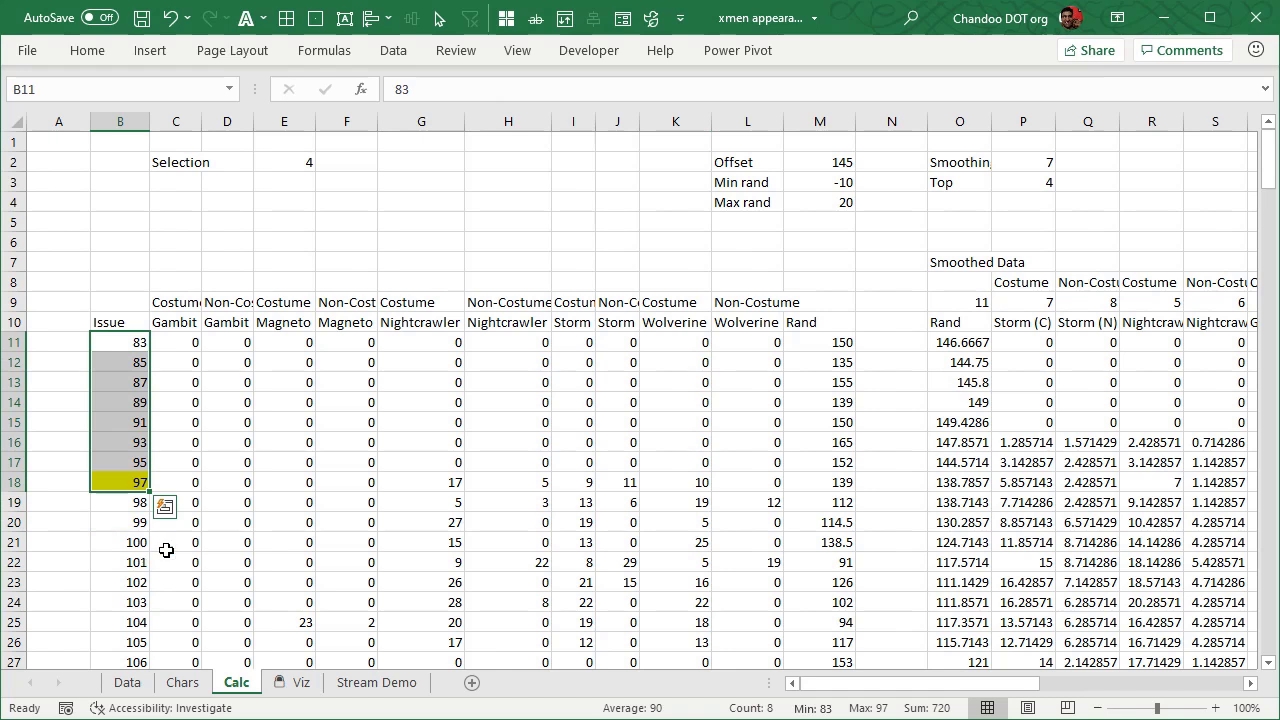
Step: Inspect the offset and RANDBETWEEN formula in the first Rand cell, M11, of the Calc sheet
click(831, 340)
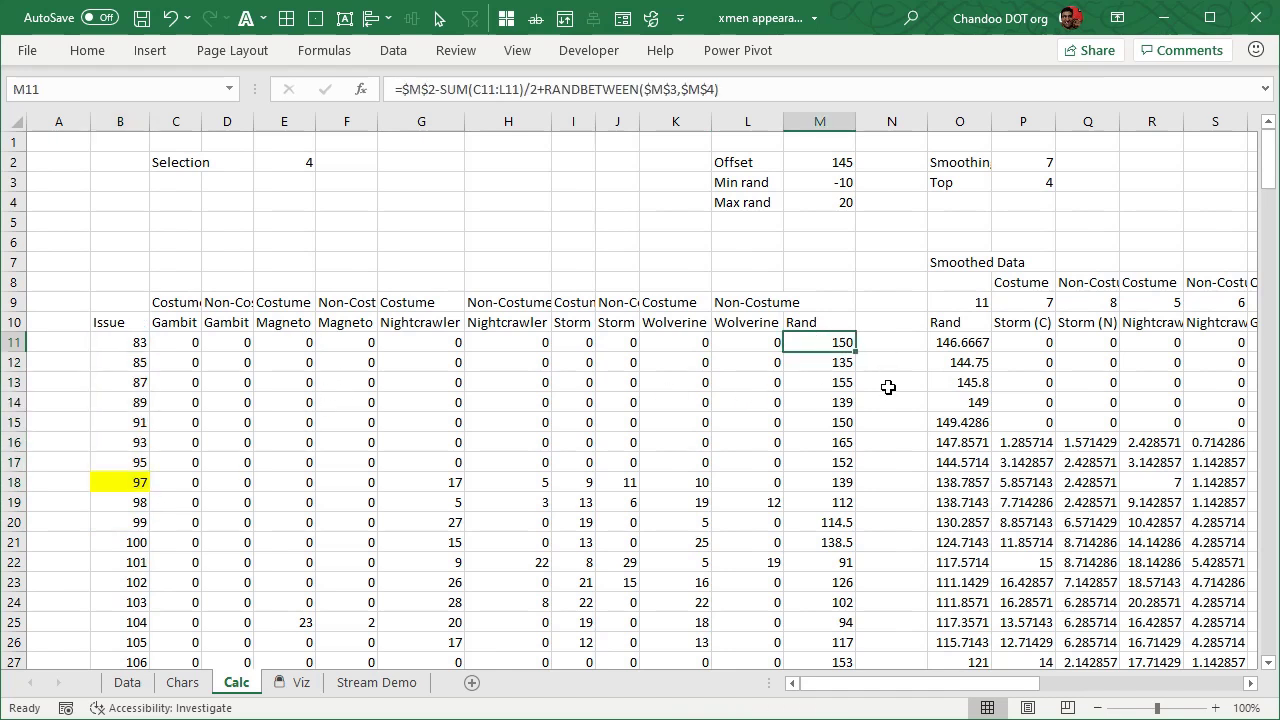
key(F2)
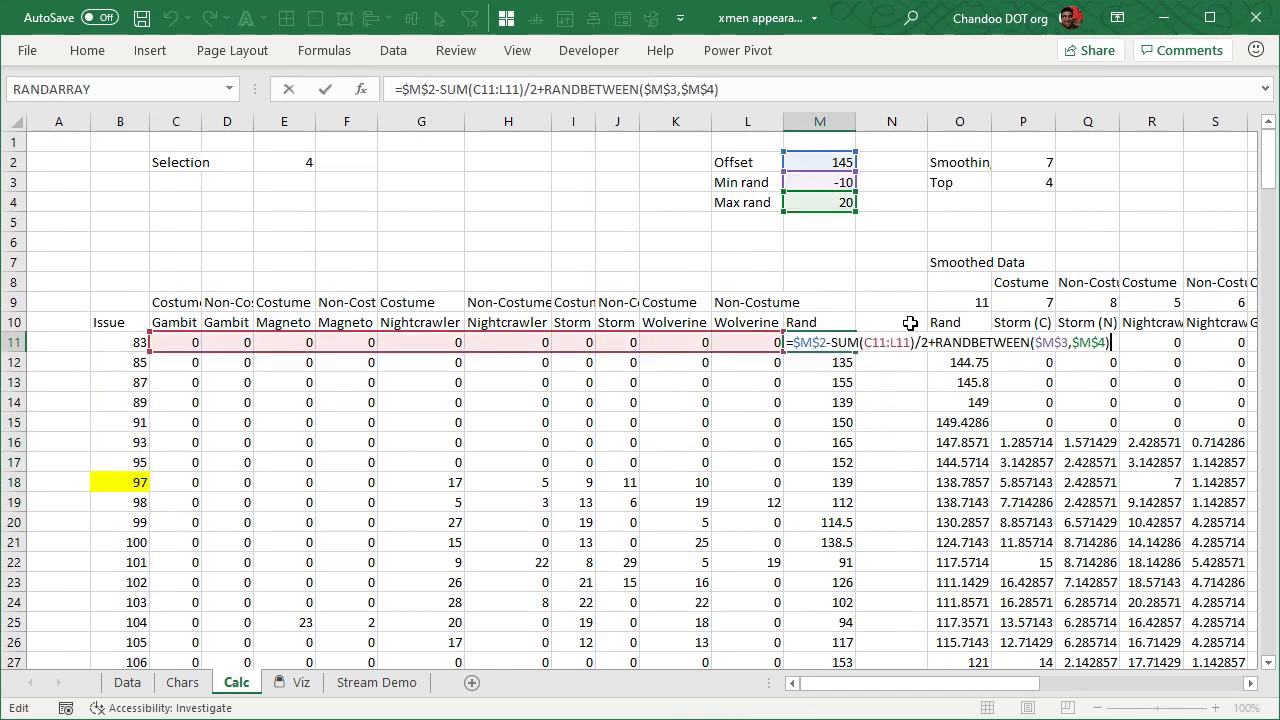
key(Escape)
Step: Inspect the first Dummy Series formula in cell AQ5 of the Stream Demo sheet
click(376, 682)
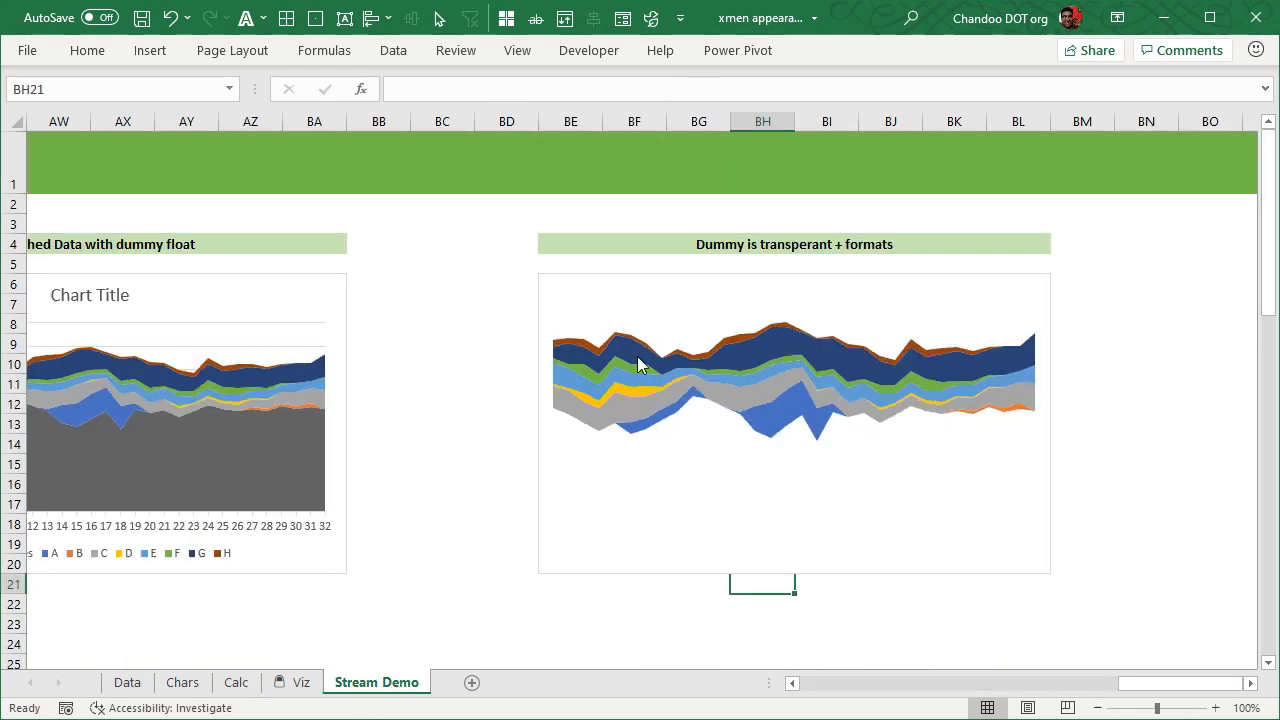
drag(1155, 684, 1018, 690)
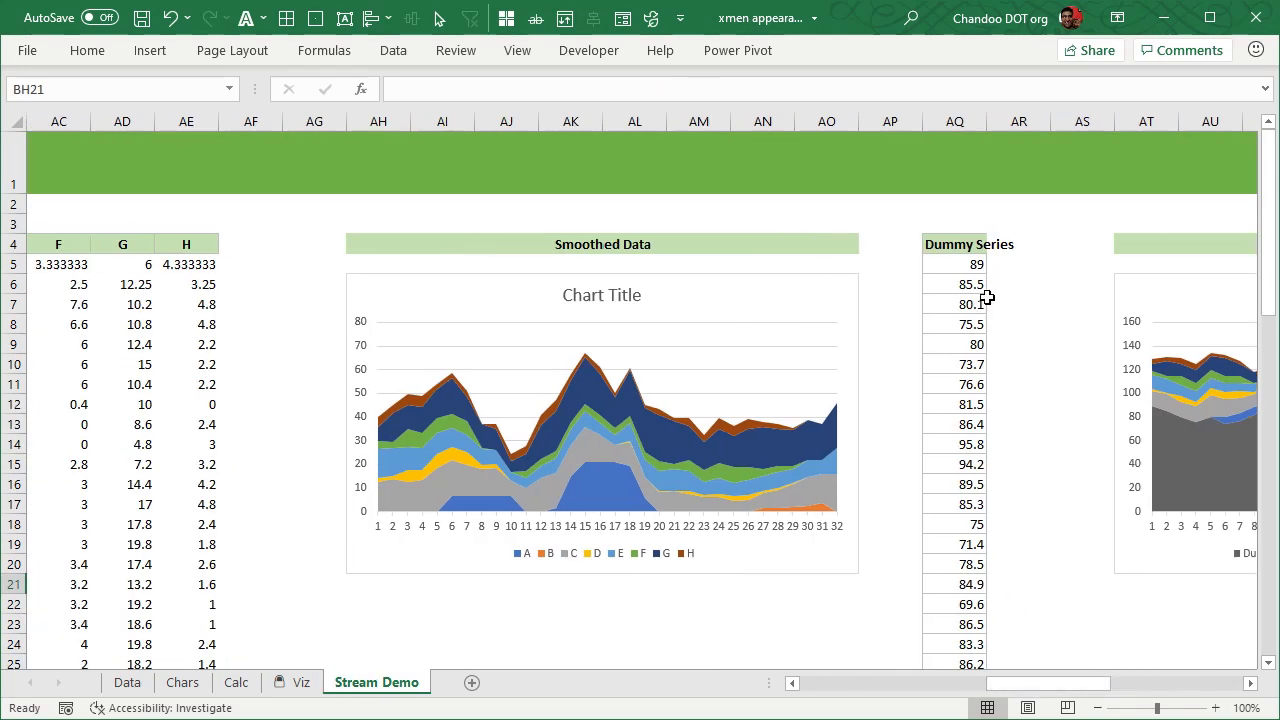
click(965, 264)
key(F2)
key(Escape)
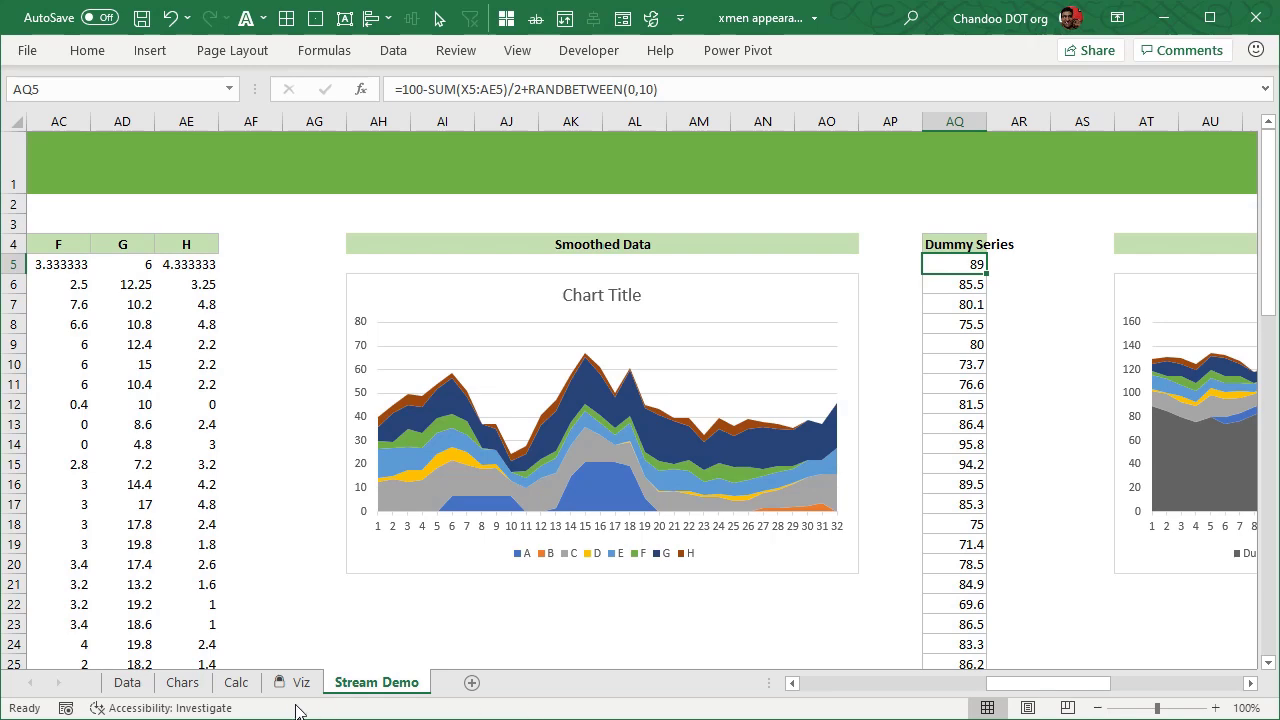
Step: Inspect the MROUND formula behind the Offset value in cell M2 of the Calc sheet
click(235, 683)
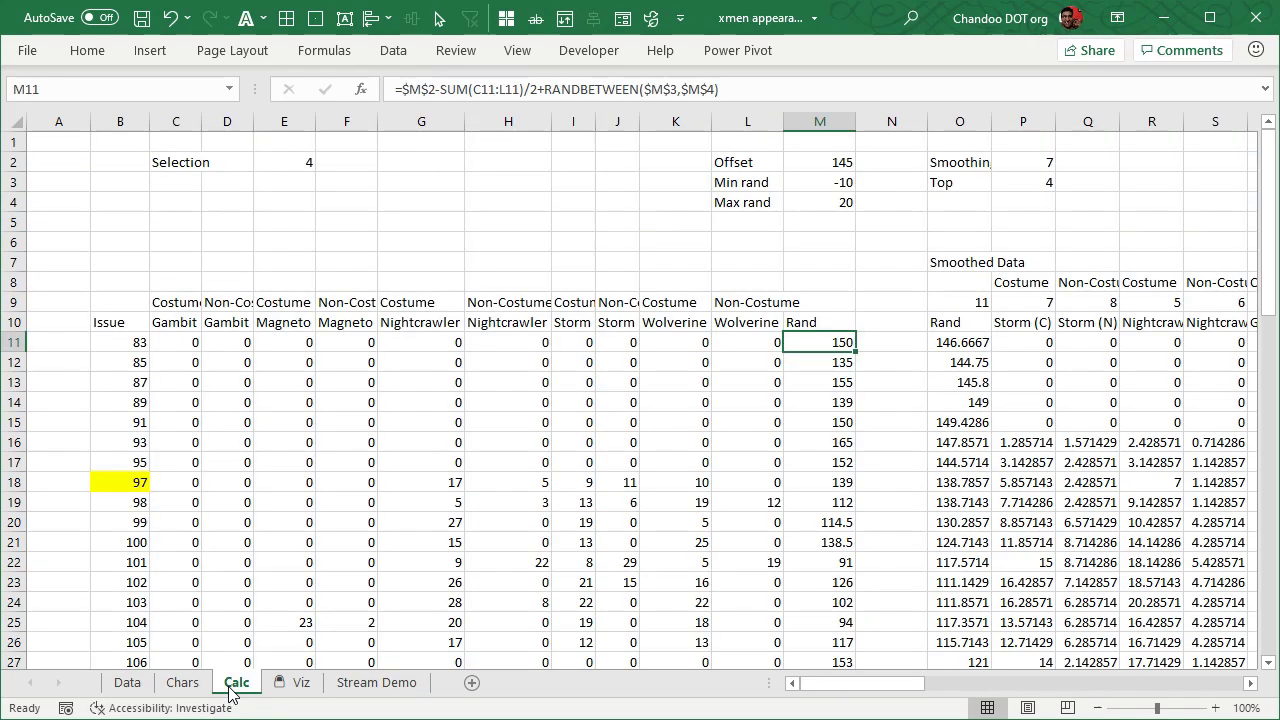
click(838, 163)
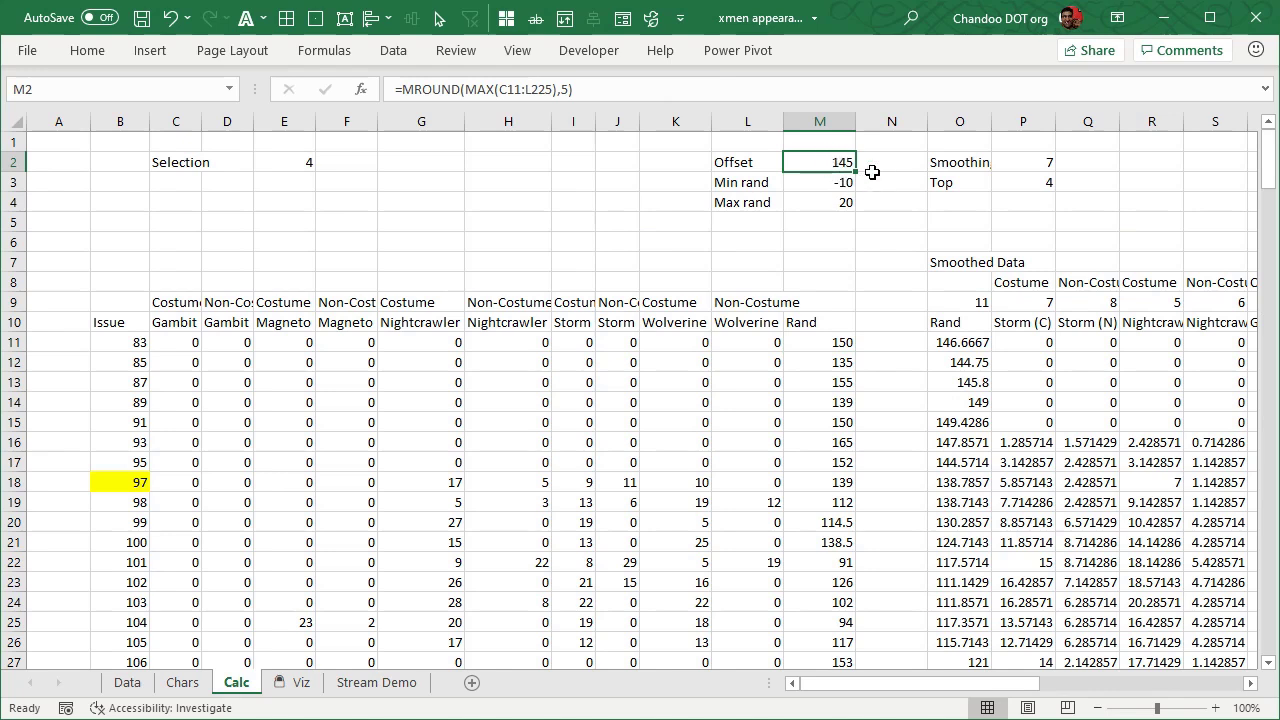
key(F2)
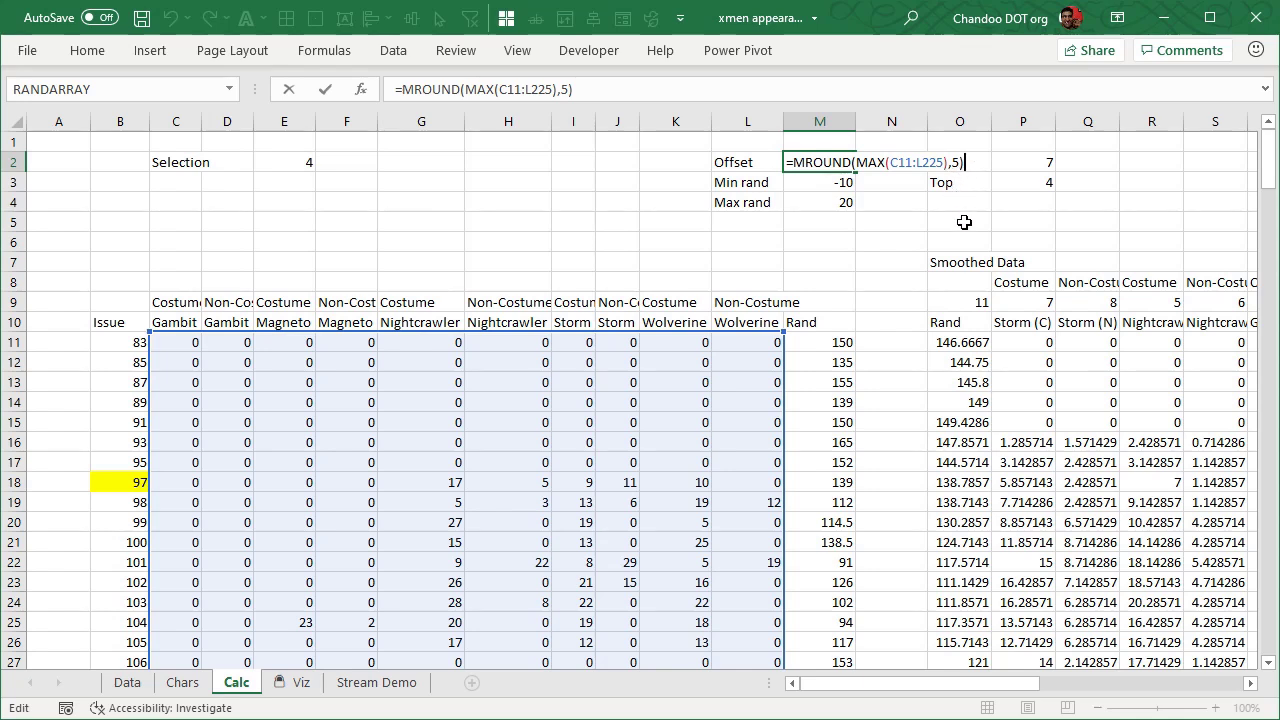
key(Escape)
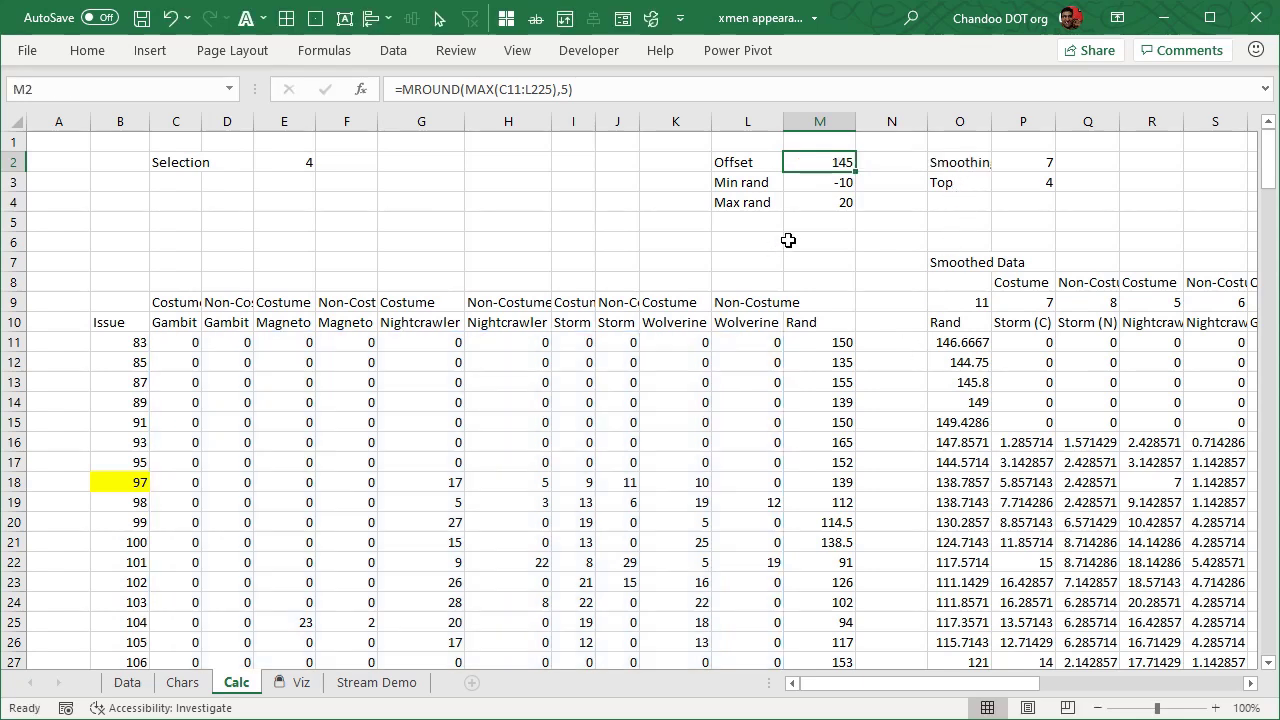
Step: Compare the Viz sheet's stream plot for the Narrative statements and Depicted options, ending on Depicted
click(285, 682)
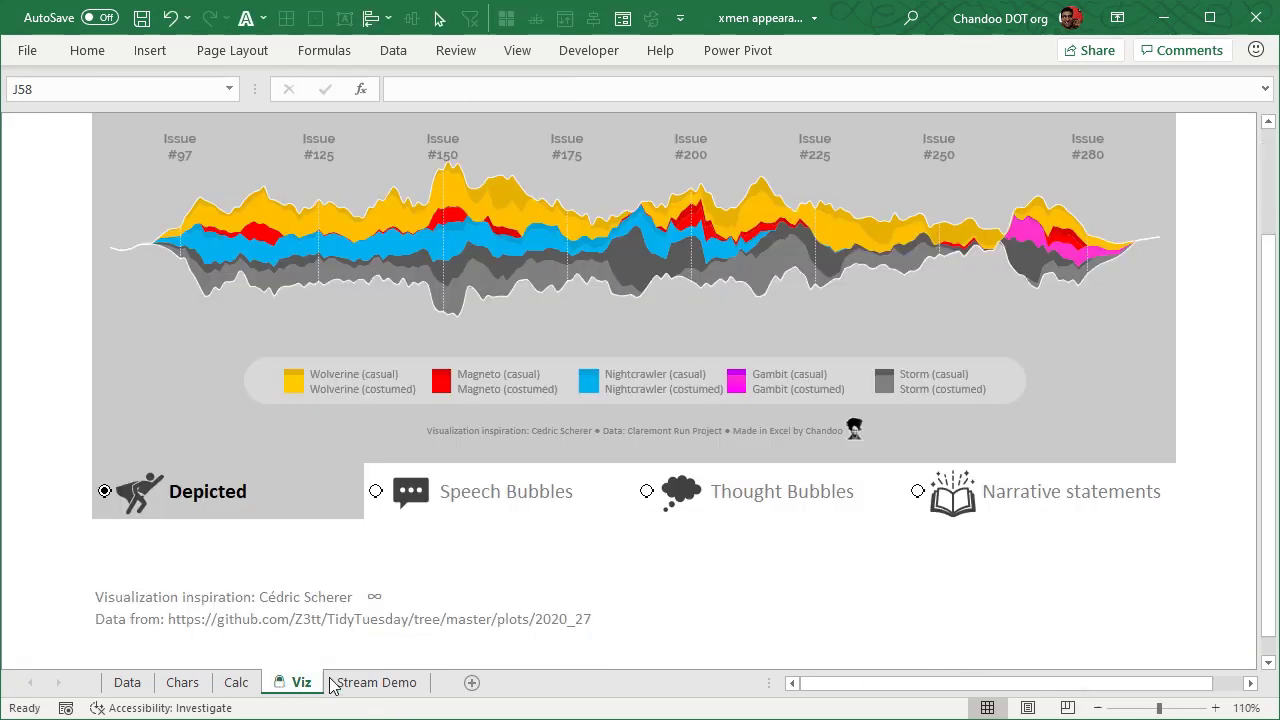
click(1030, 500)
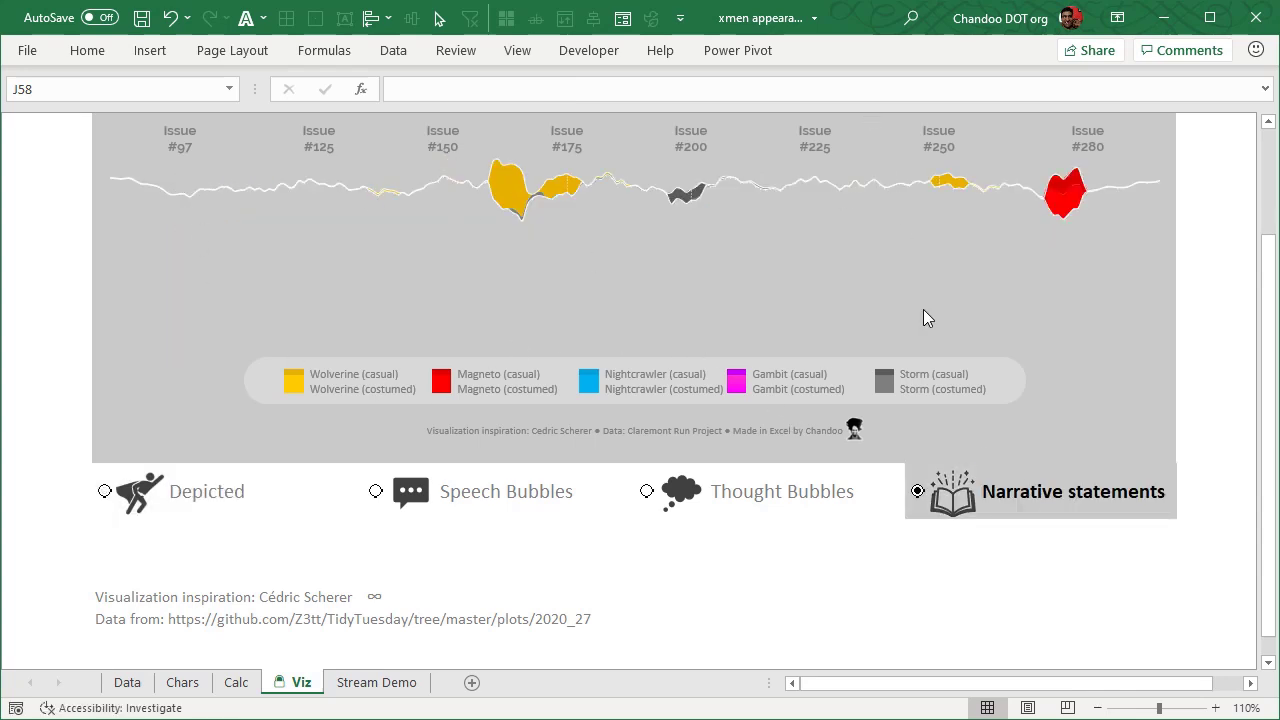
scroll(1108, 315, up, 3)
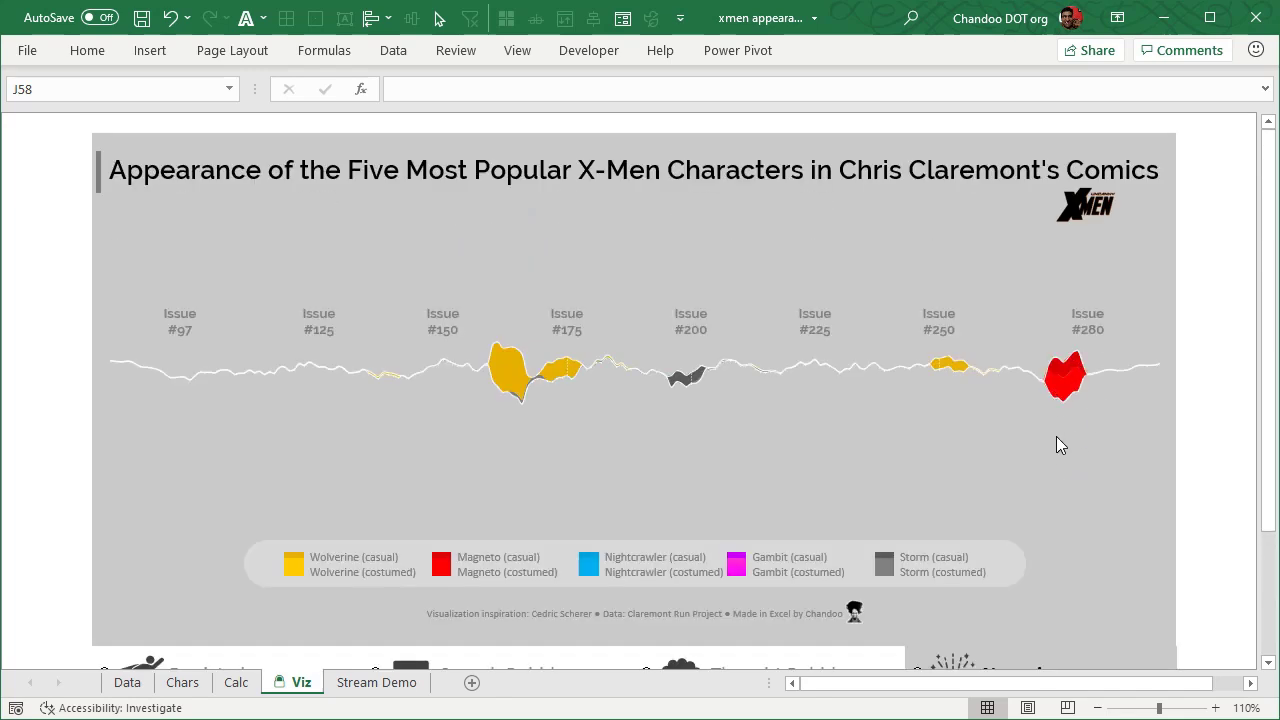
scroll(748, 563, down, 2)
click(244, 568)
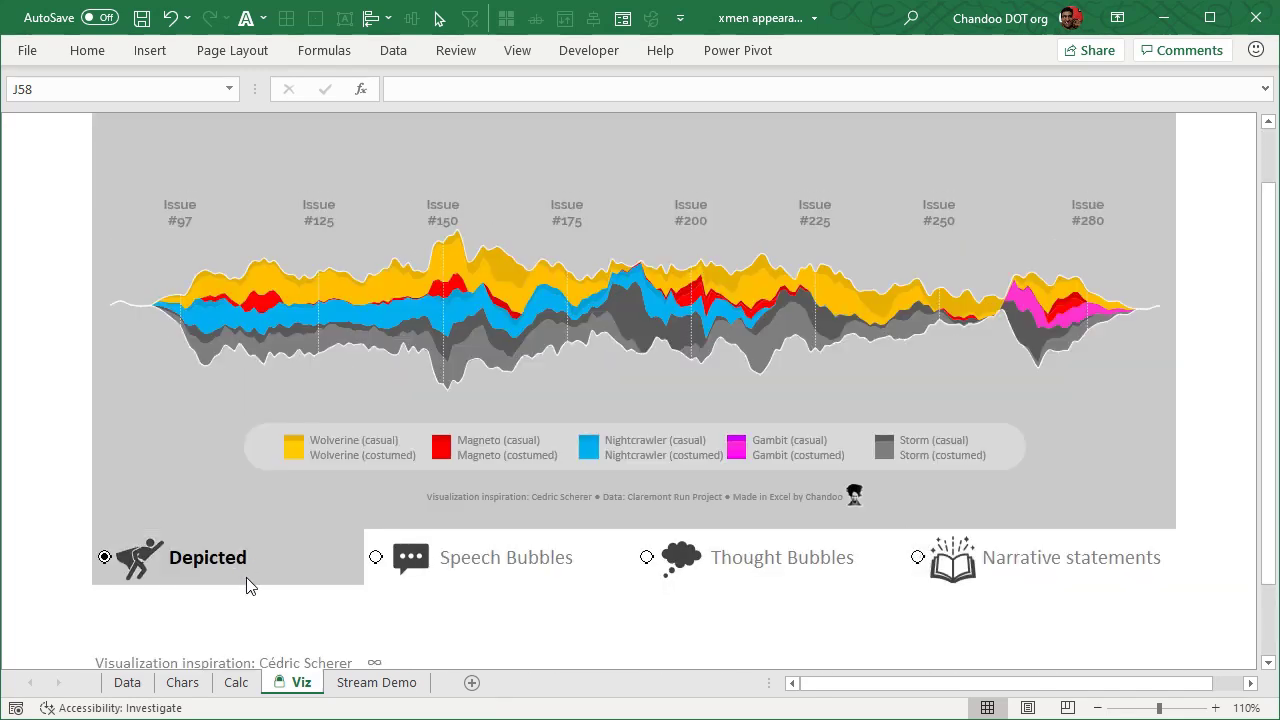
Step: Review the Offset formula in M2 and the Rand formula in M11 of the Calc sheet, highlighting its offset-minus-half-sum part
click(242, 688)
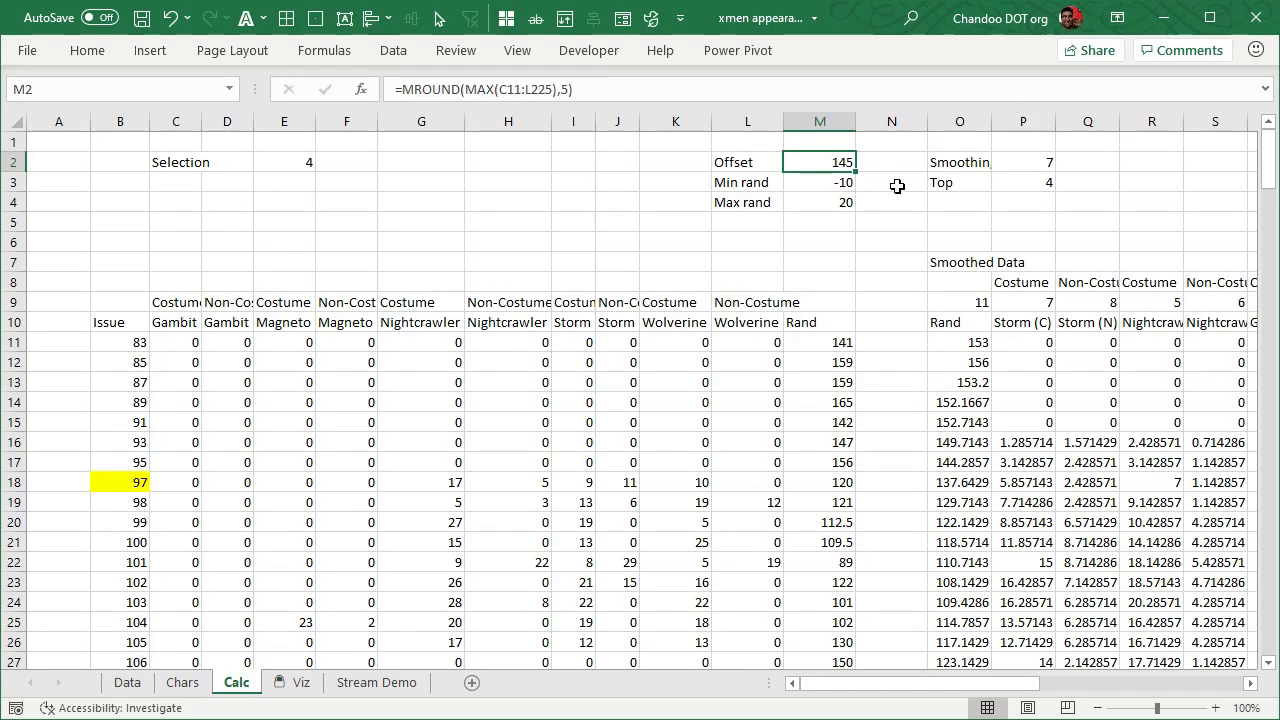
key(F2)
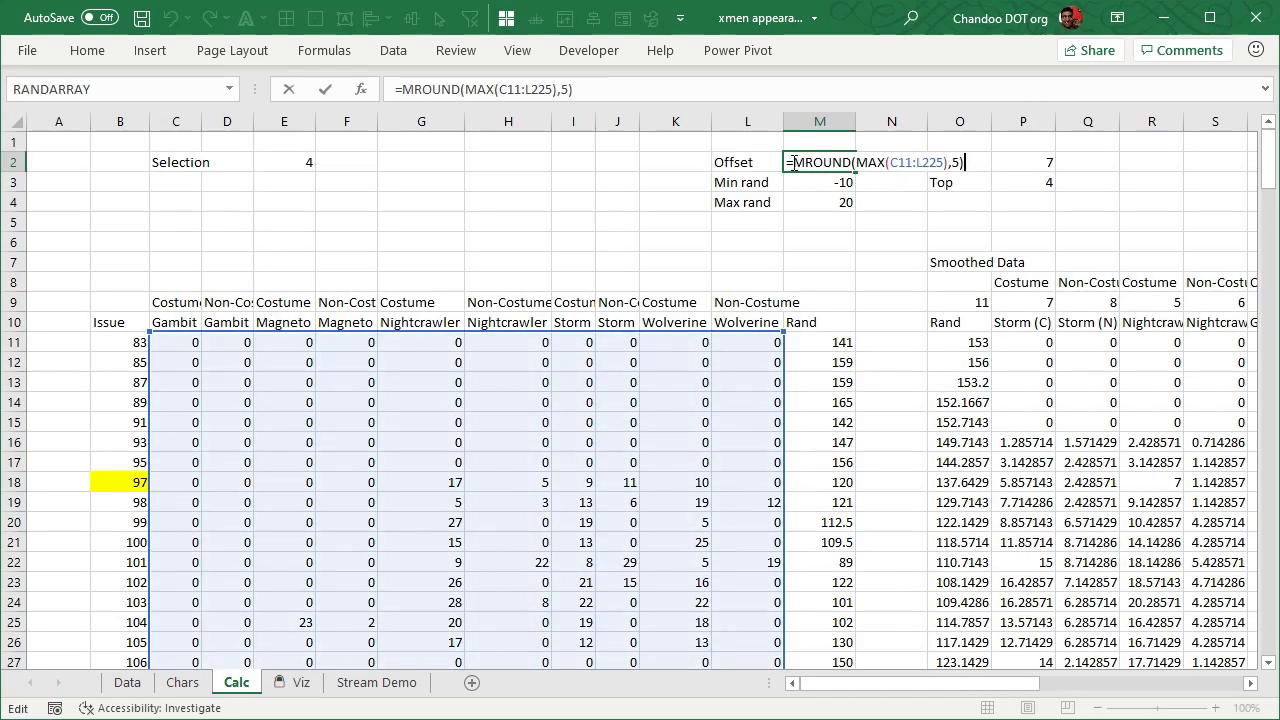
click(836, 345)
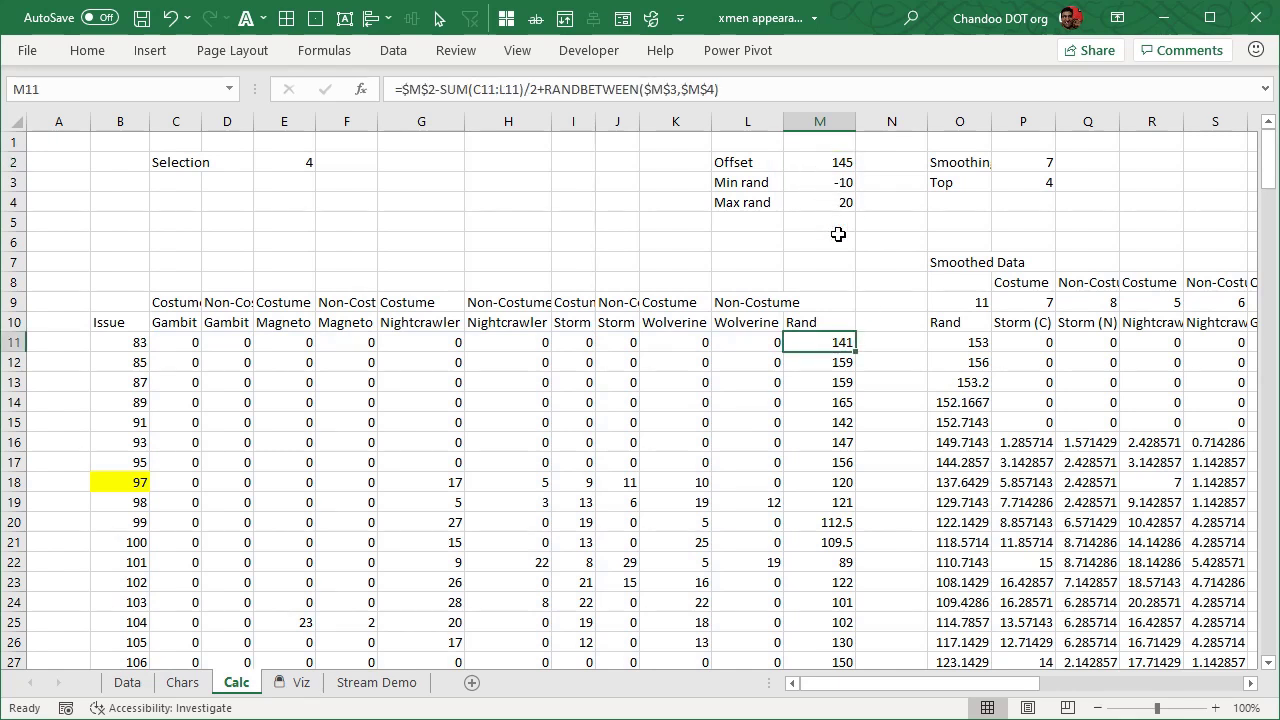
key(F2)
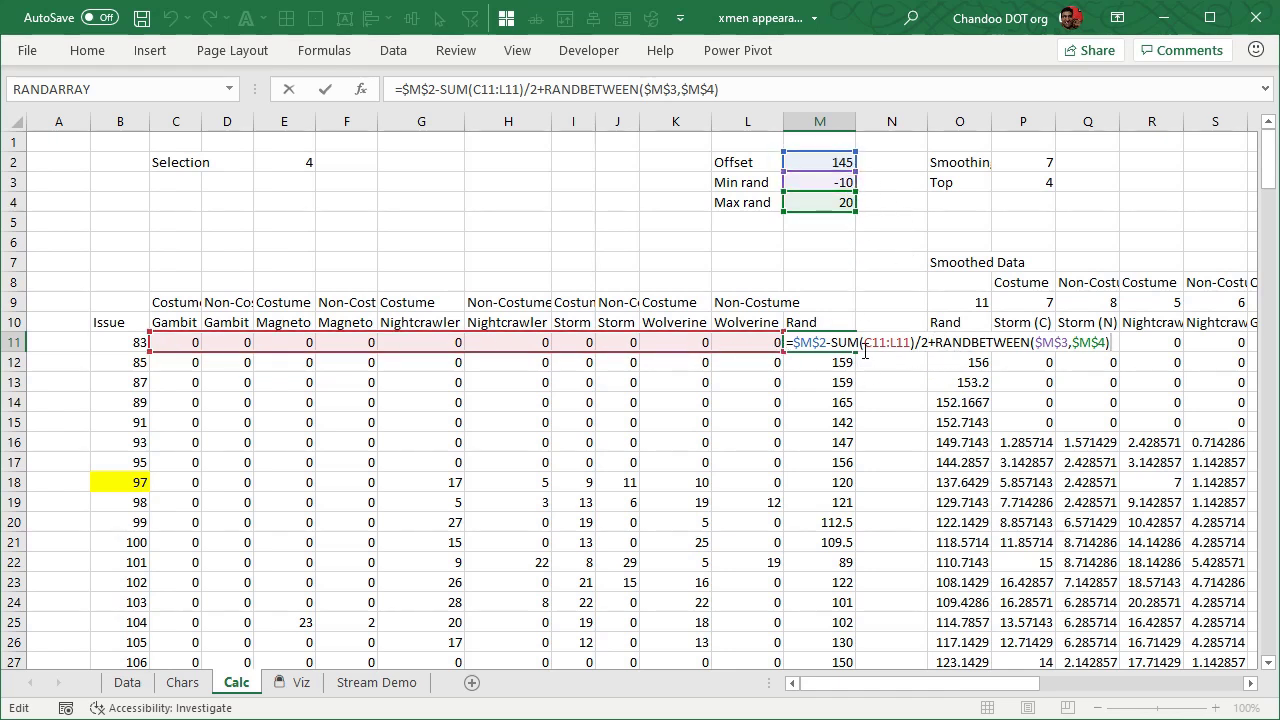
drag(831, 343, 936, 342)
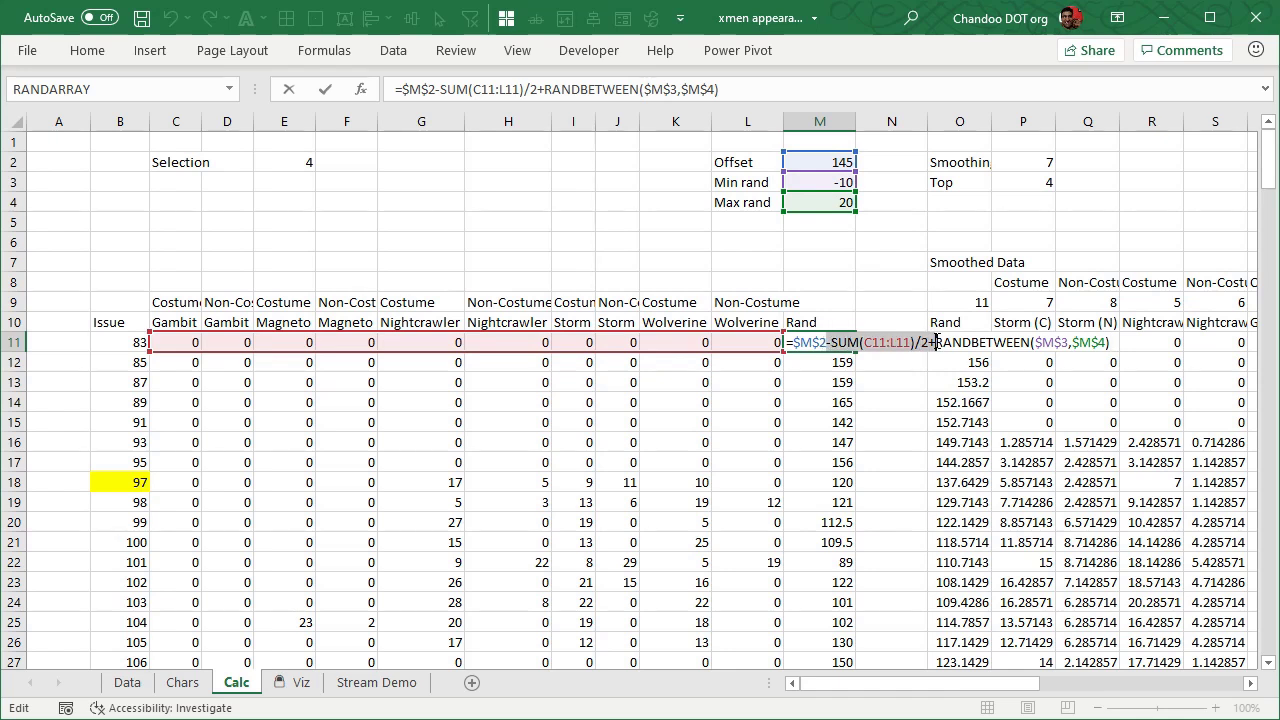
drag(795, 343, 930, 343)
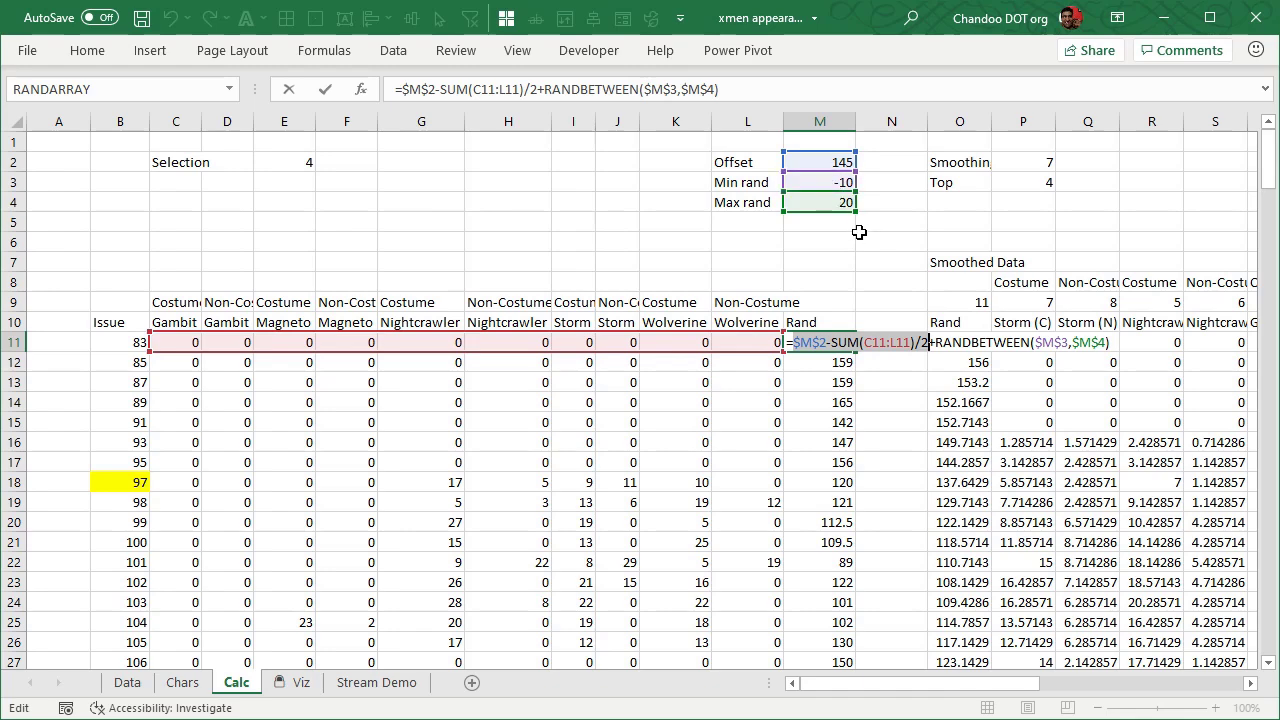
key(Escape)
scroll(797, 474, down, 16)
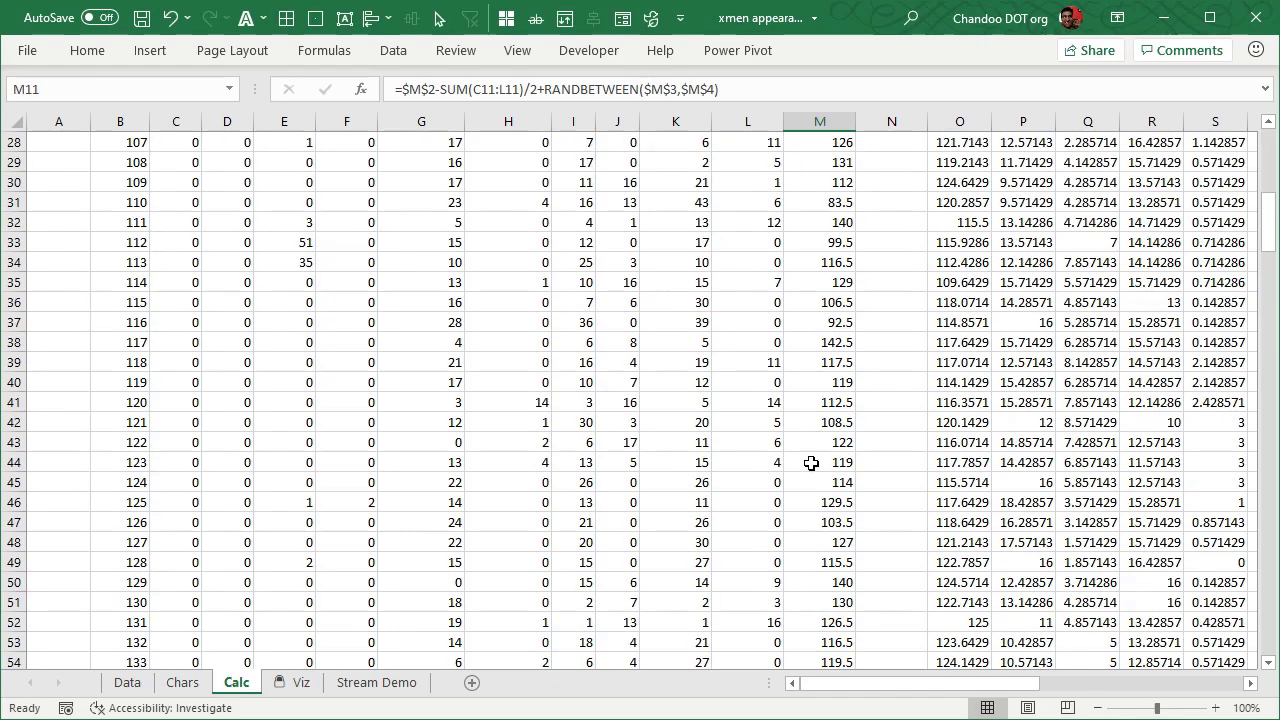
scroll(797, 474, up, 19)
Step: Inspect the moving-average formula in O11 with its smoothing inputs, and the first Top line formula in Z11
drag(963, 685, 1112, 708)
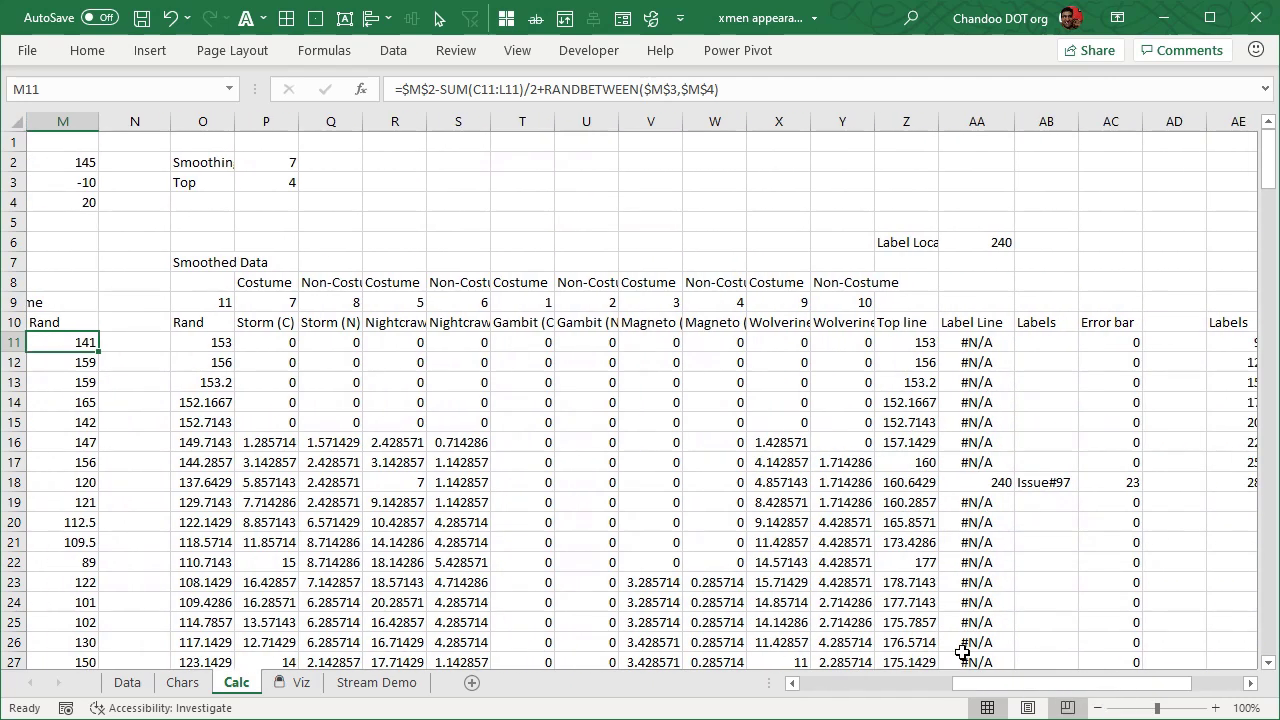
click(277, 163)
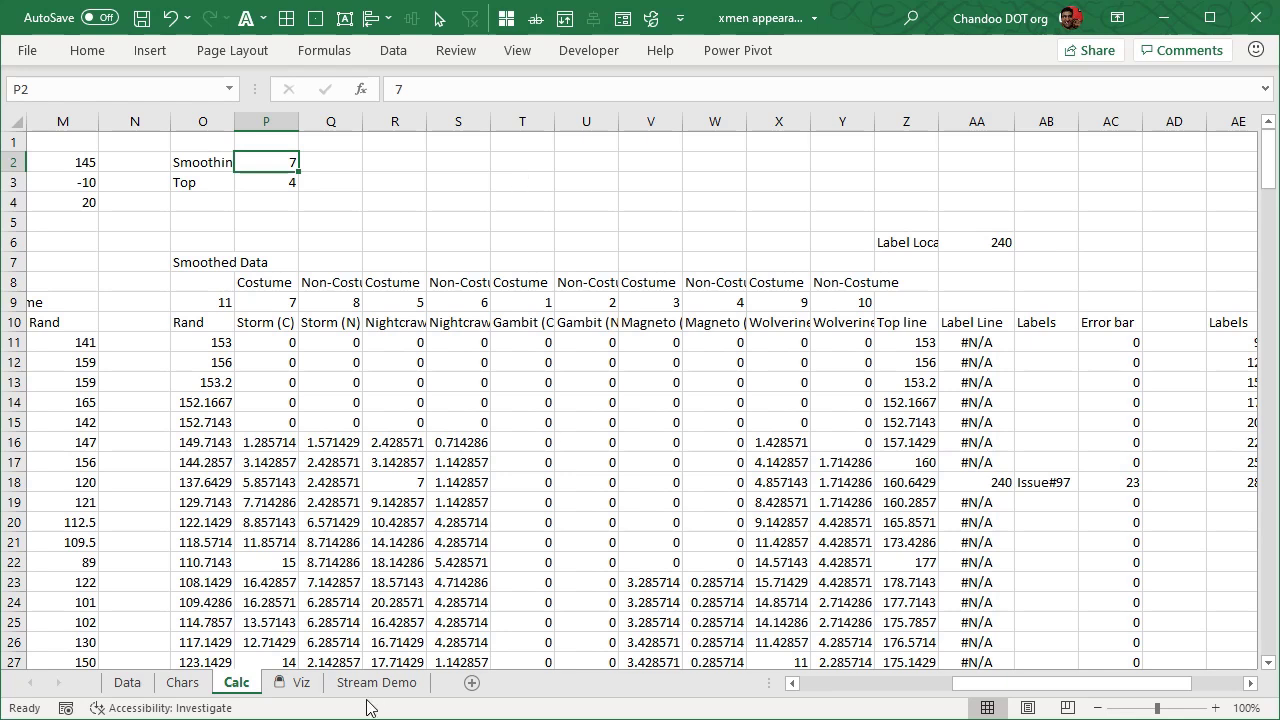
click(301, 686)
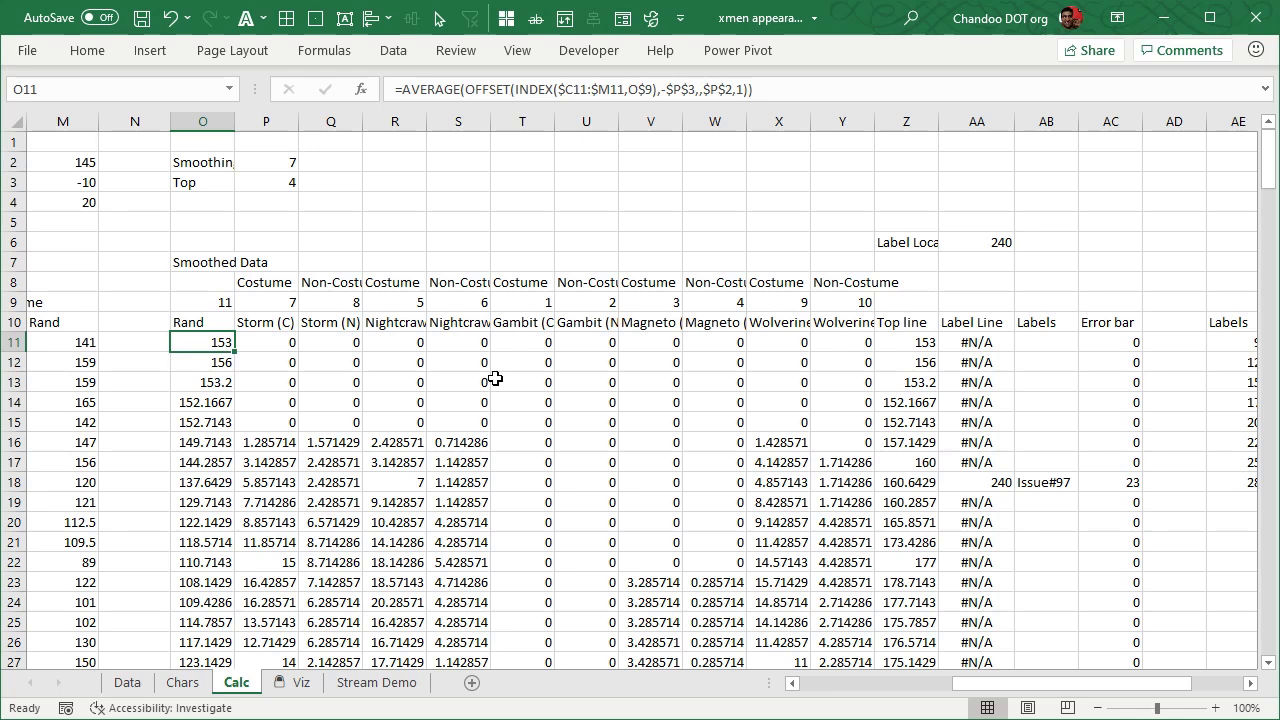
key(F2)
drag(985, 684, 812, 674)
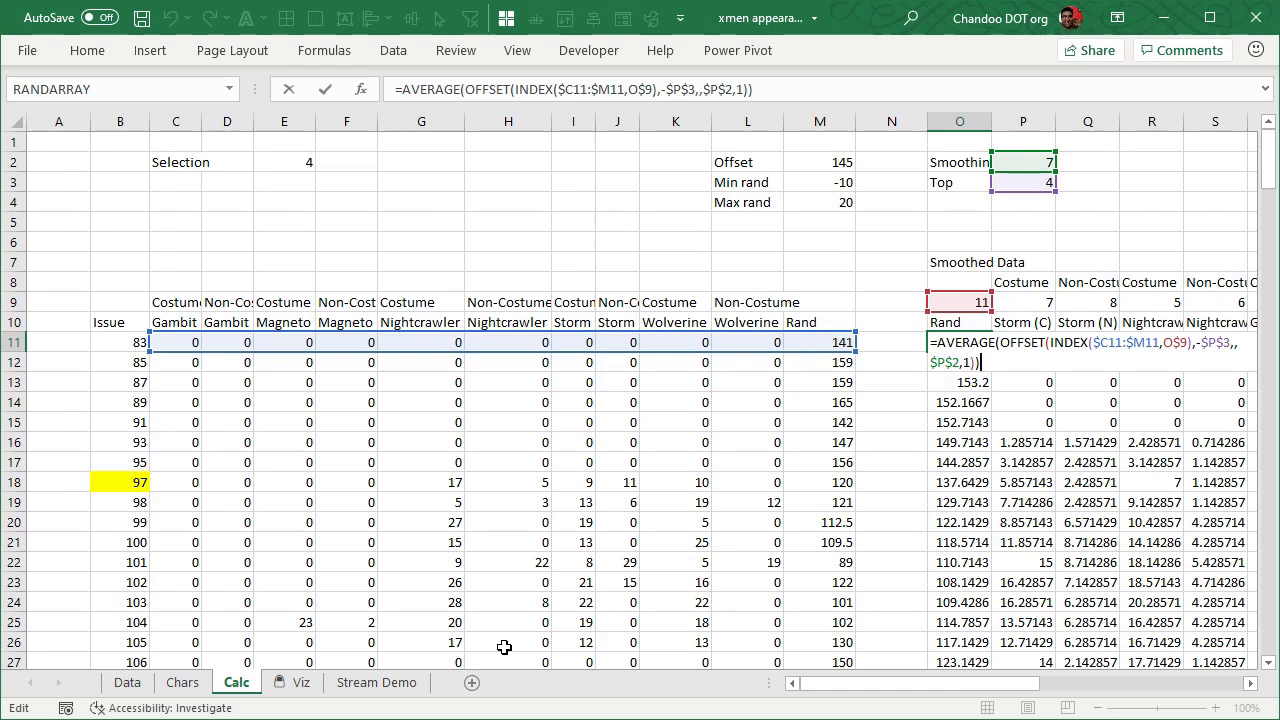
drag(1037, 694, 1146, 708)
key(Escape)
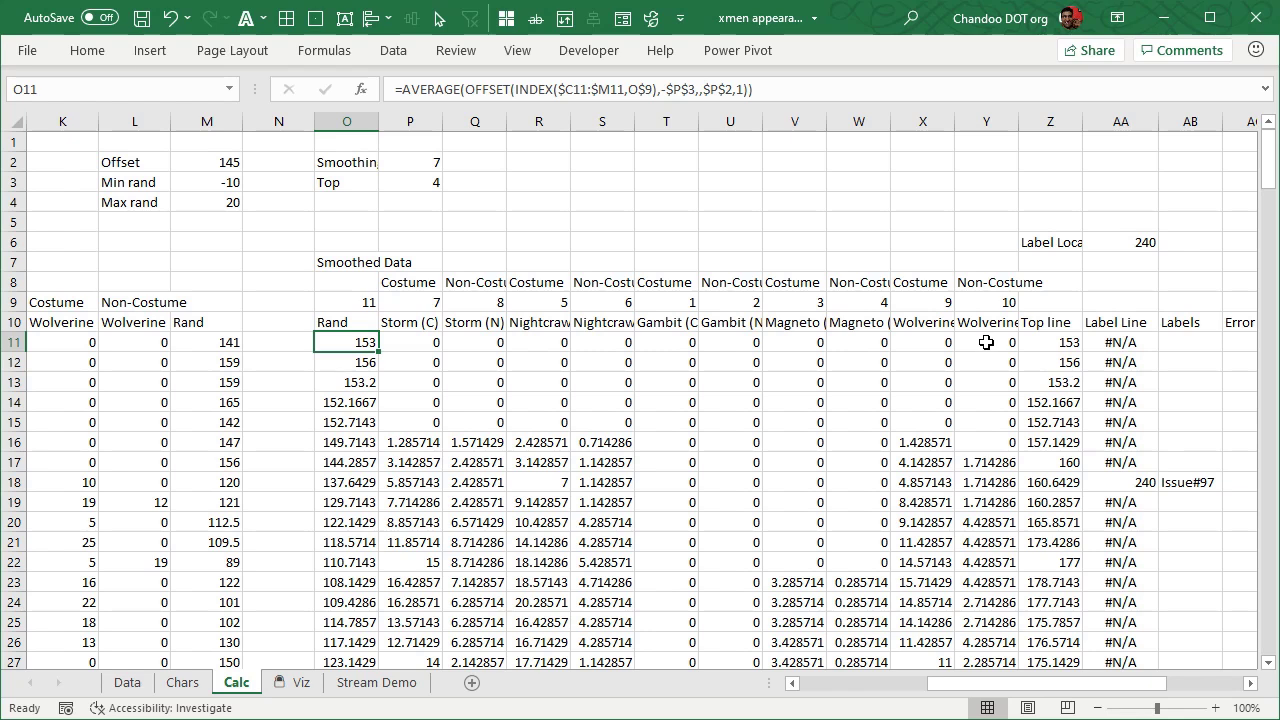
click(1050, 342)
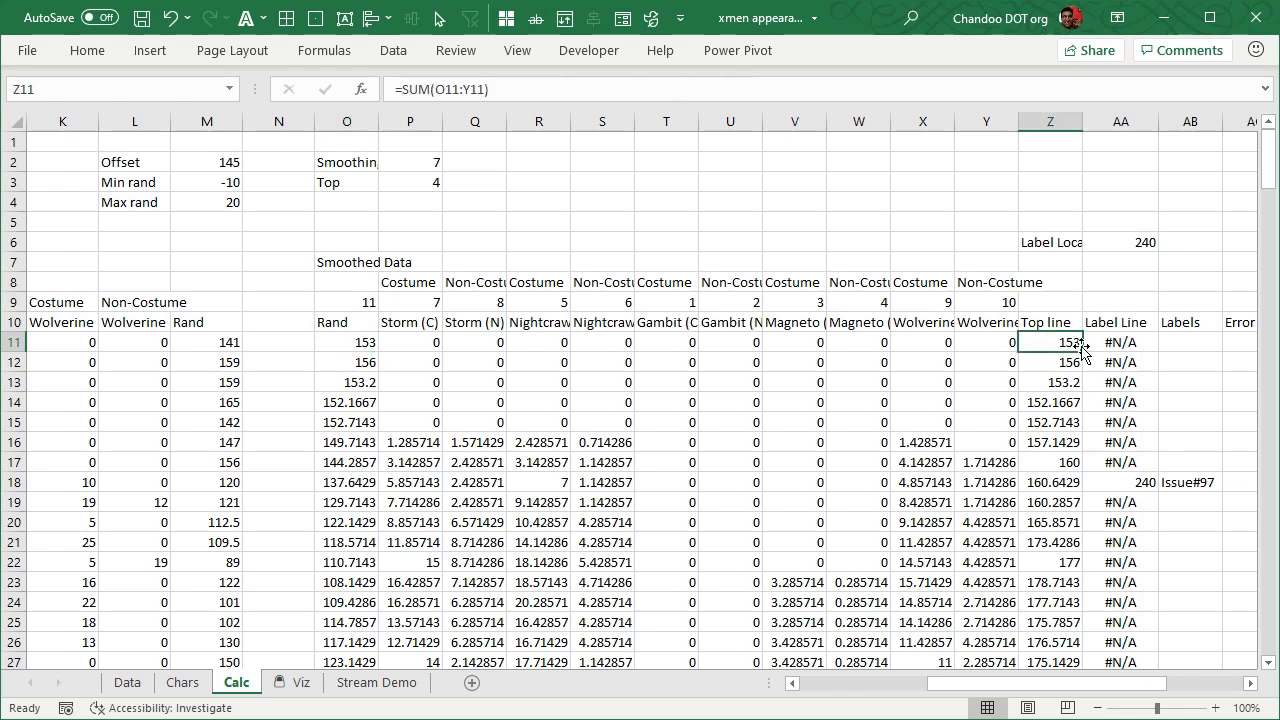
drag(1150, 683, 1212, 683)
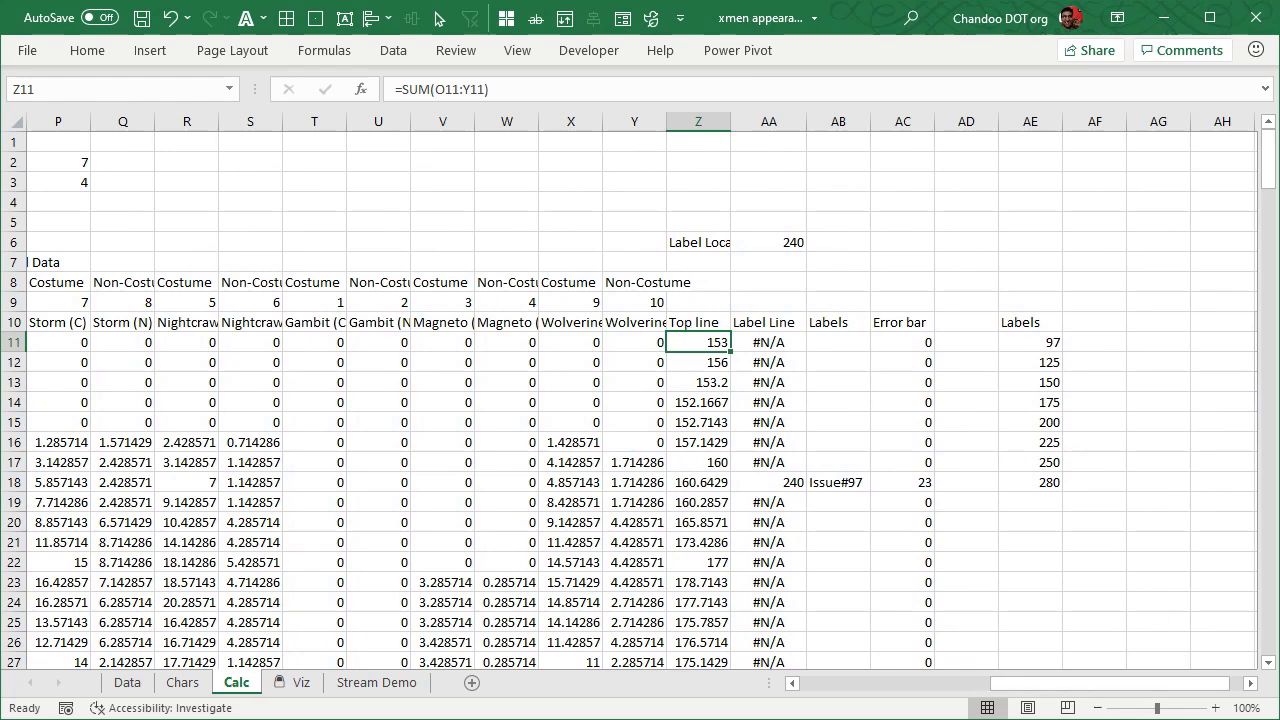
Step: Unprotect the Viz sheet
click(293, 682)
right_click(292, 684)
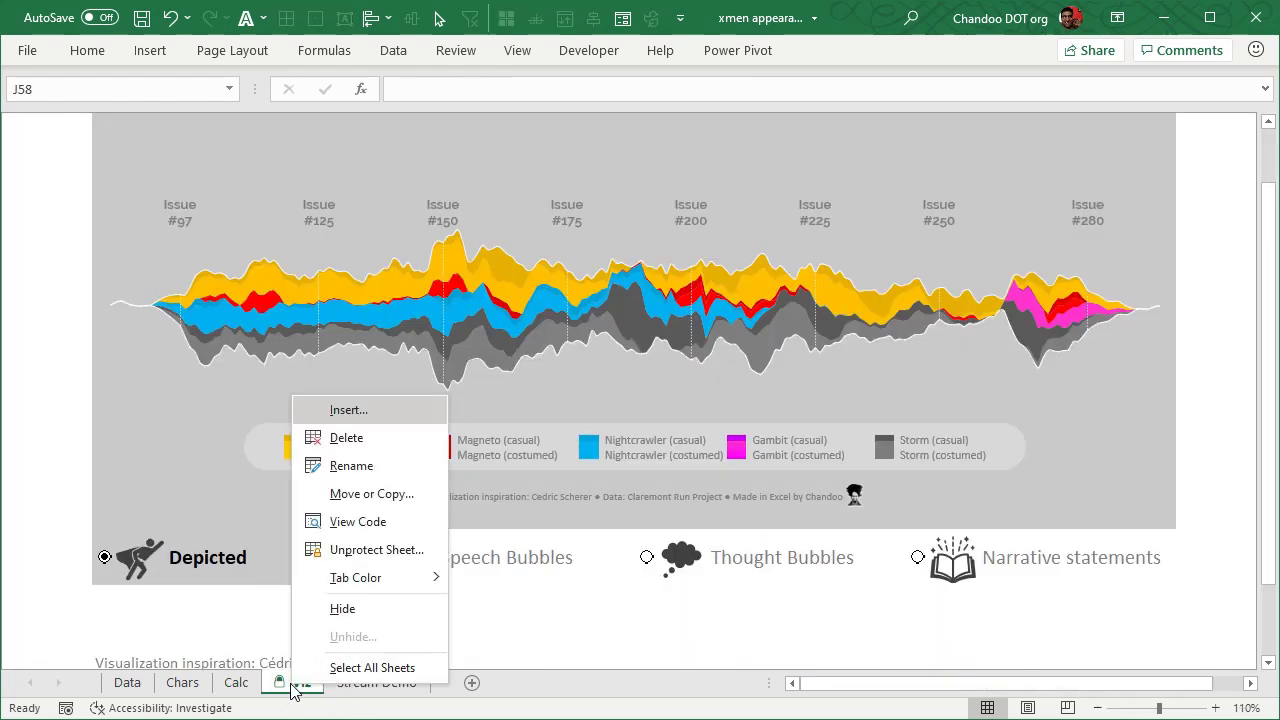
click(368, 558)
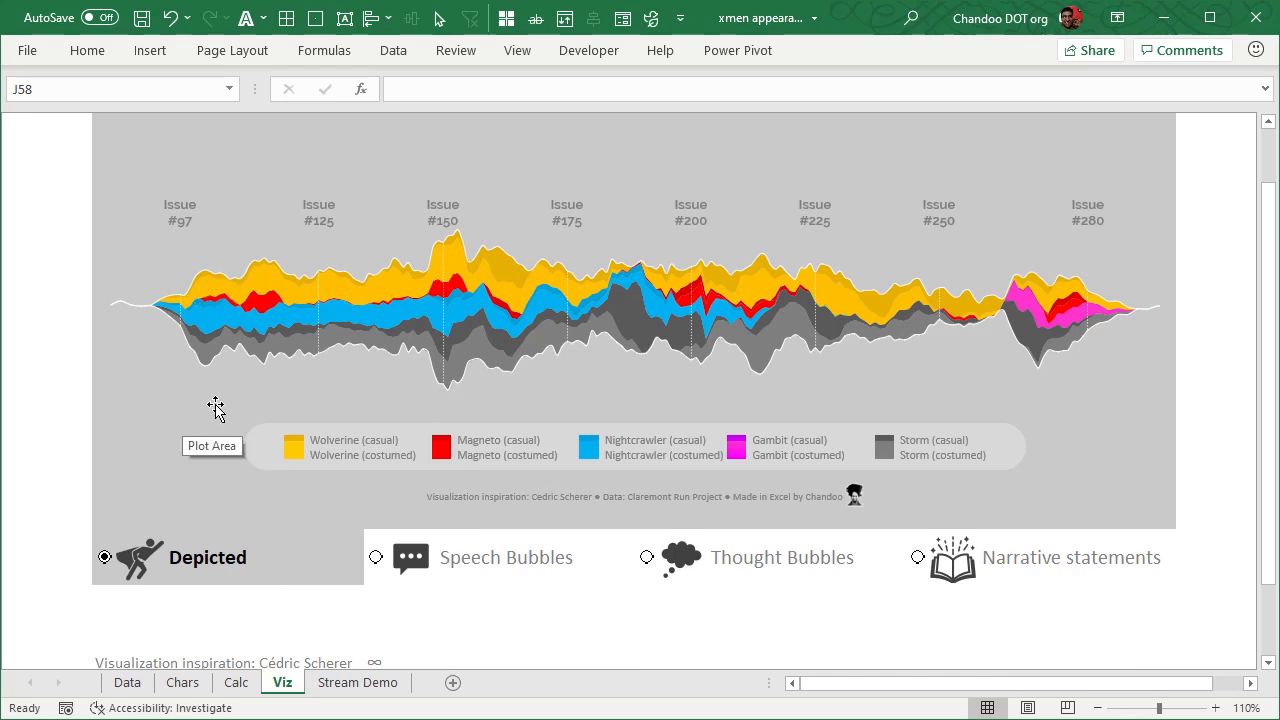
Step: Examine the series formulas behind the stream chart's upper and lower white outlines on the Viz sheet
scroll(216, 407, up, 2)
click(193, 503)
click(250, 482)
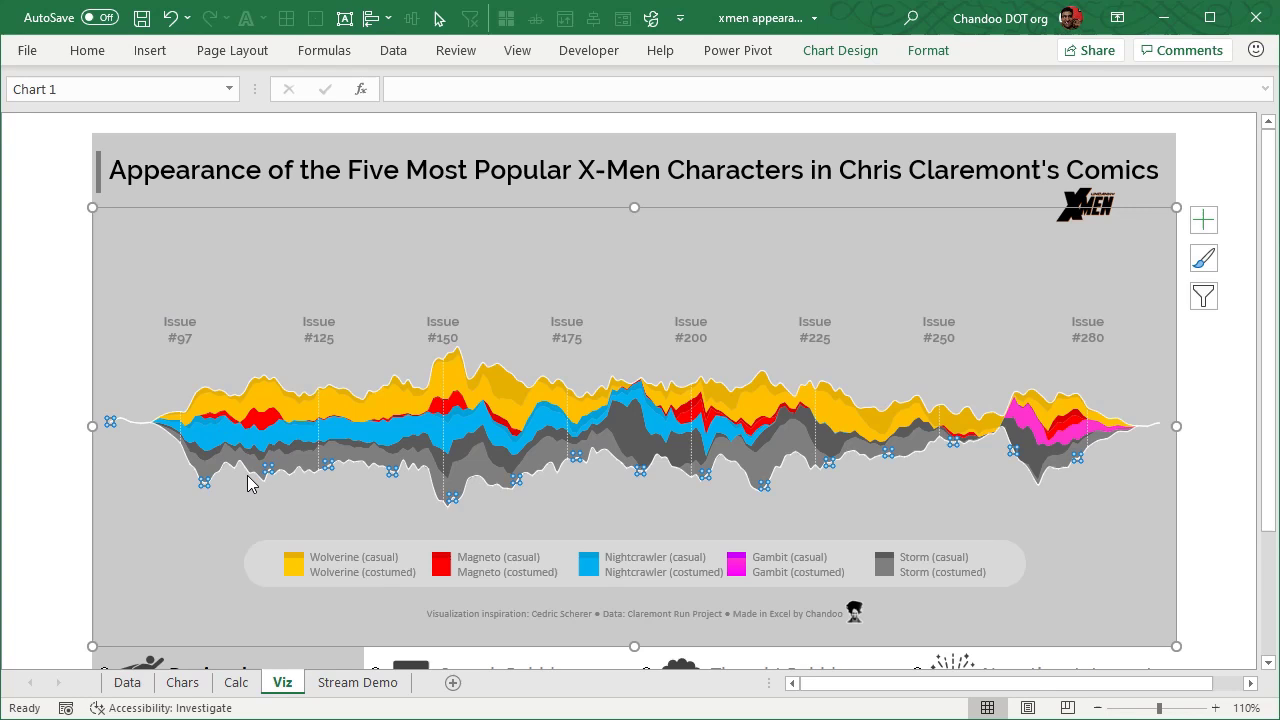
click(259, 389)
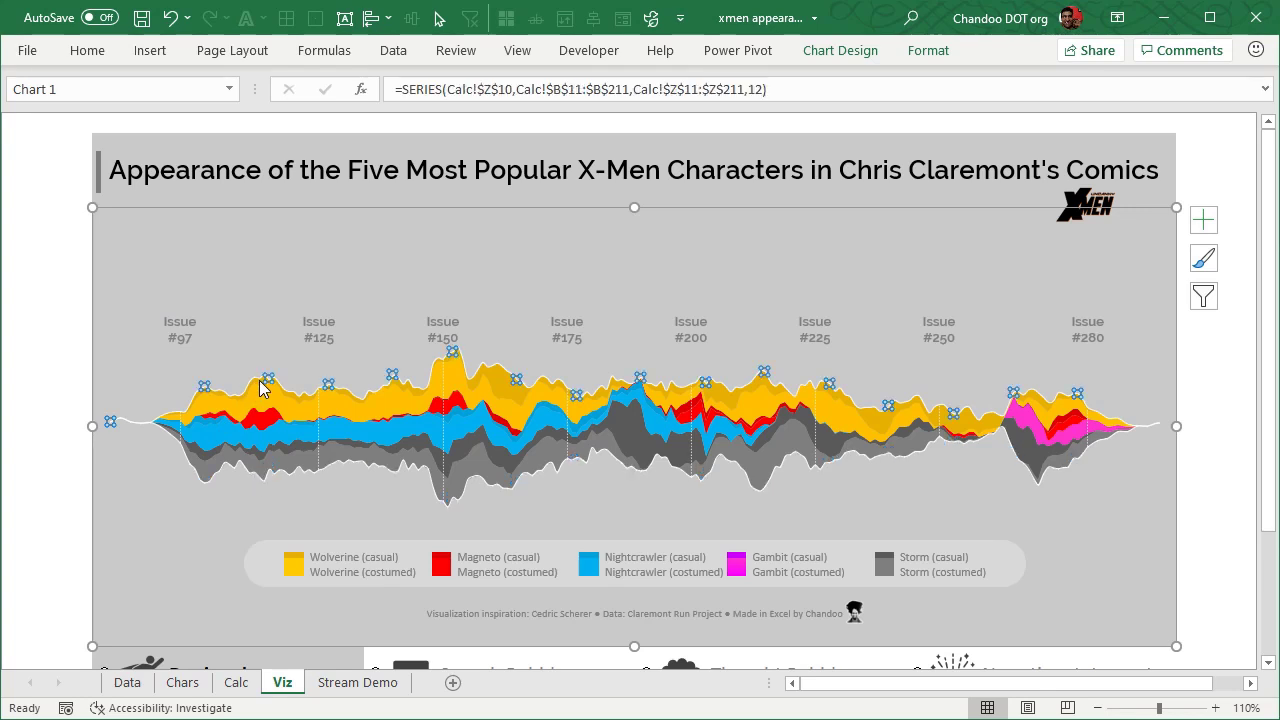
click(612, 342)
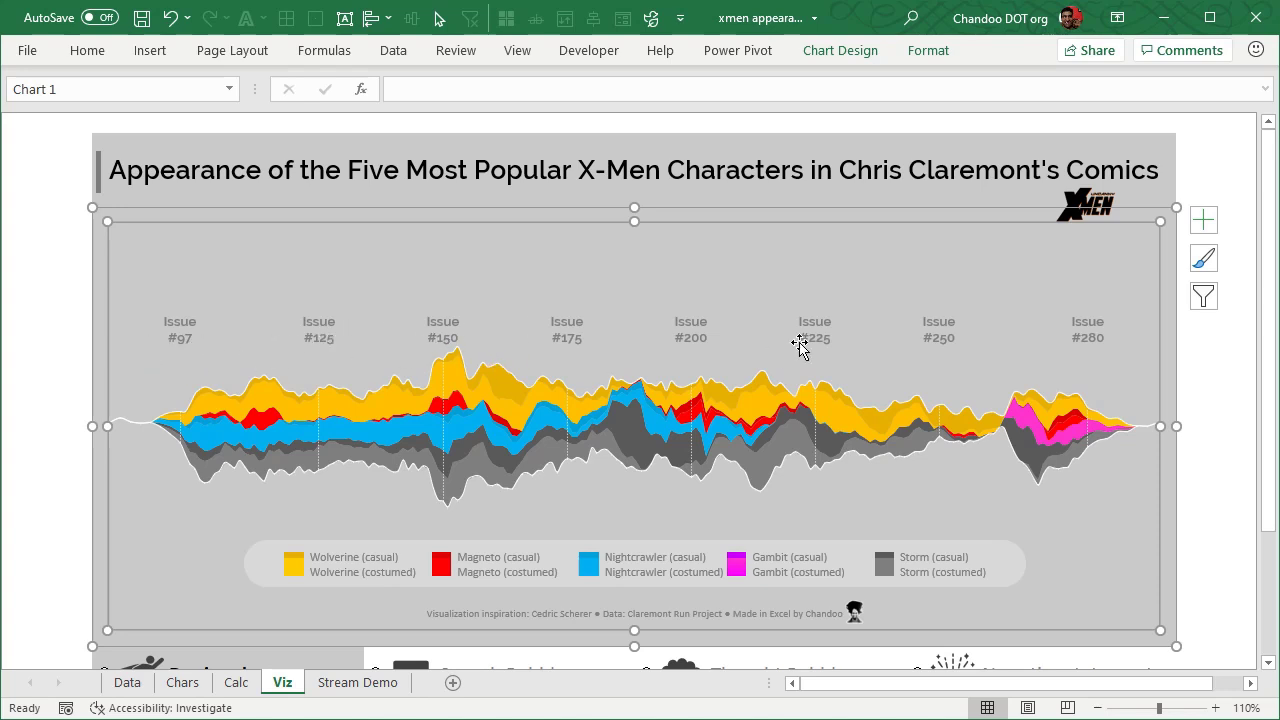
click(485, 374)
click(490, 492)
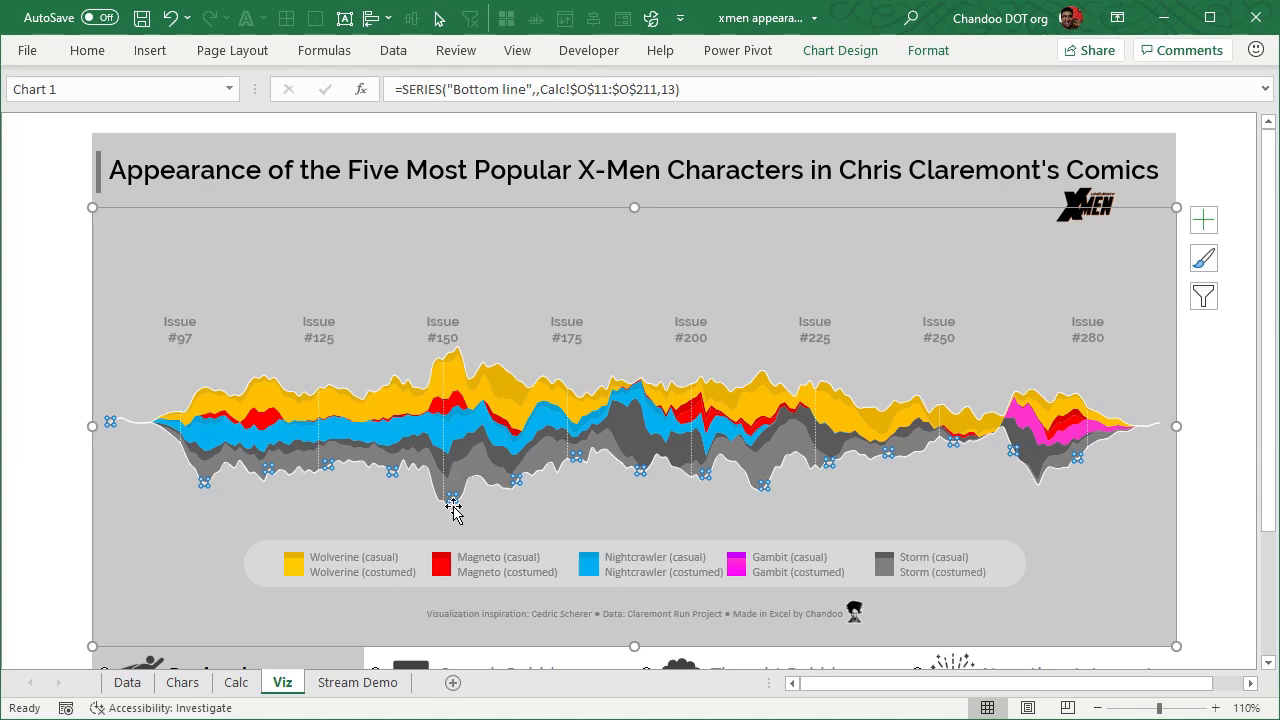
mouse_move(446, 510)
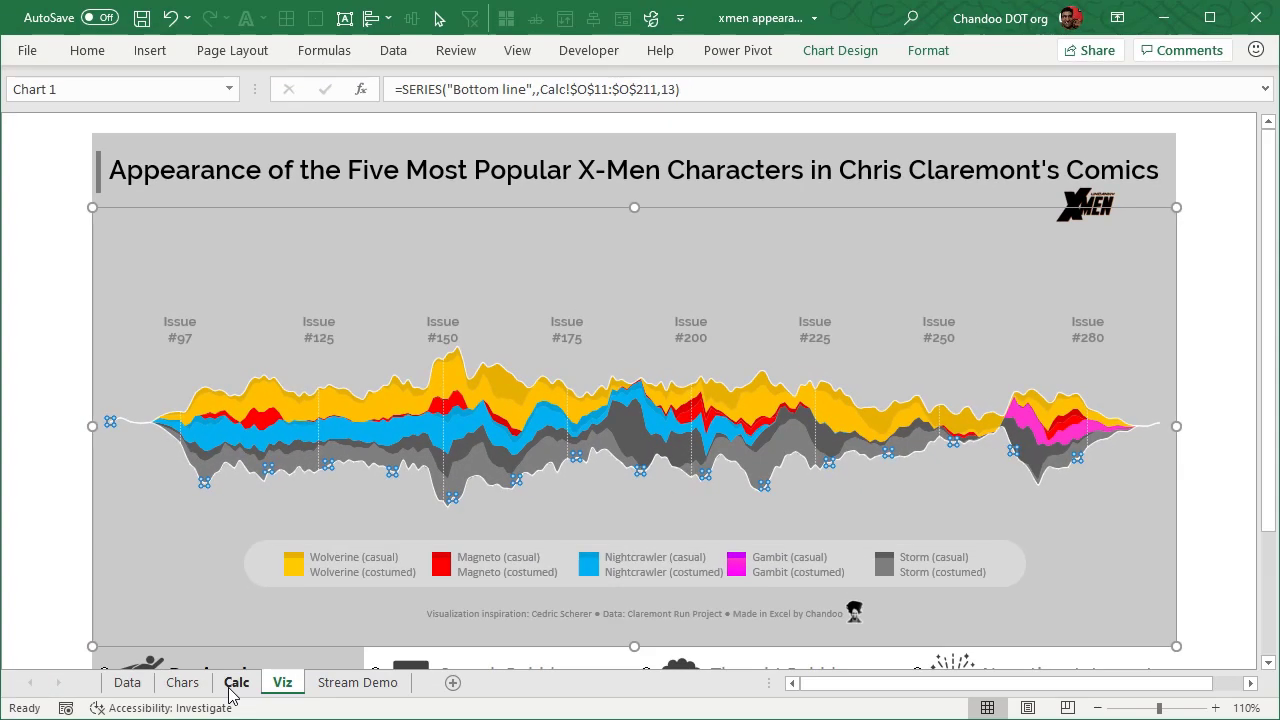
Step: Trace the ranges summed by the Top line formulas in Z11, Z15 and Z19 of the Calc sheet
click(236, 682)
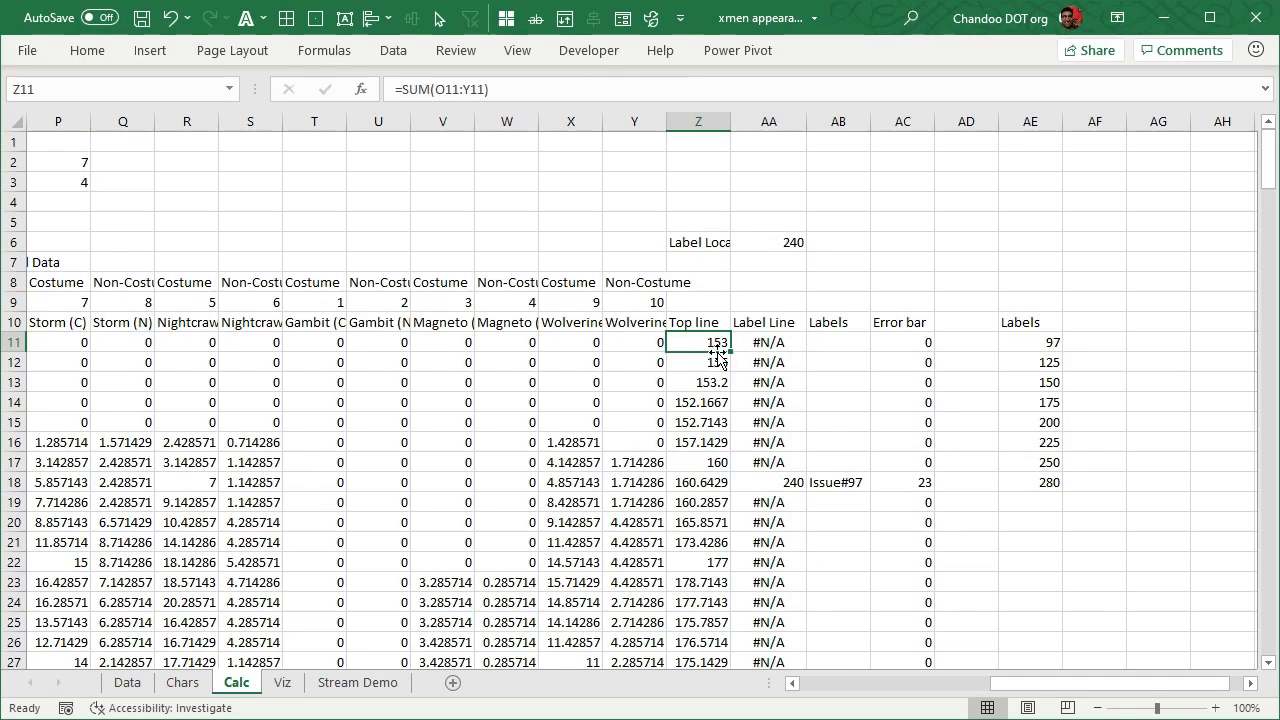
key(F2)
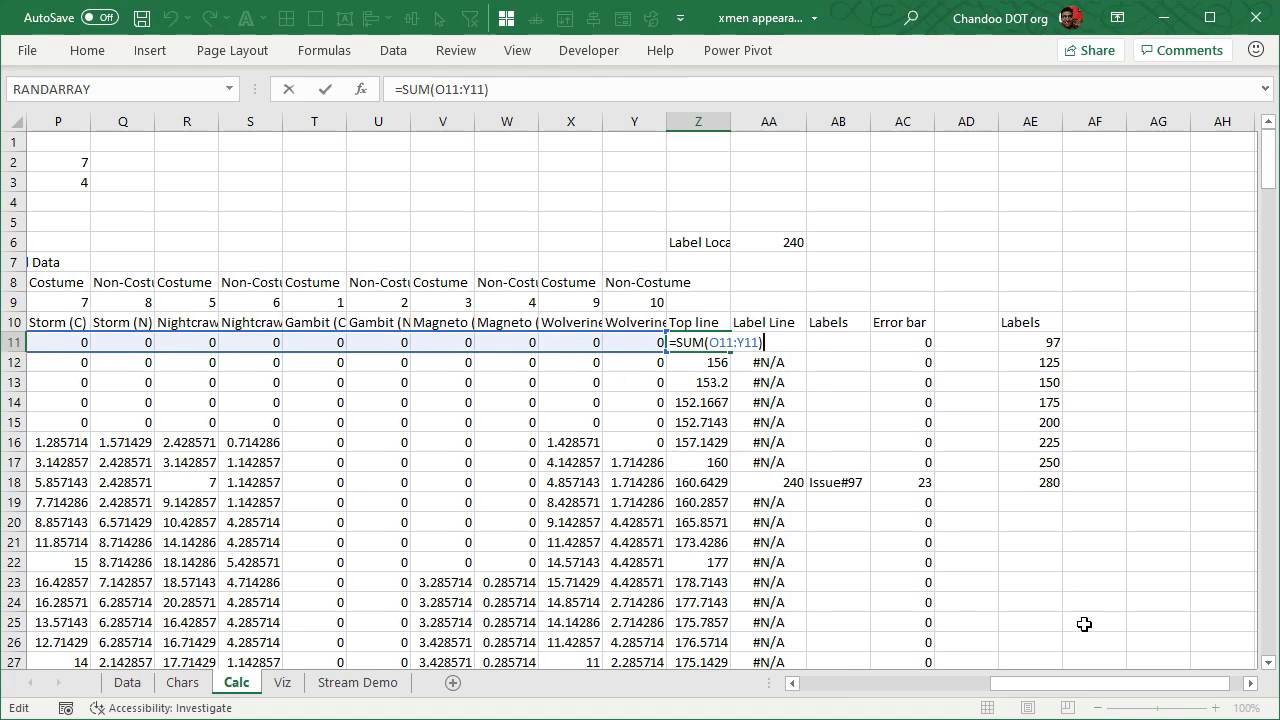
mouse_move(1070, 690)
mouse_down()
mouse_move(1021, 695)
mouse_move(1045, 692)
mouse_up()
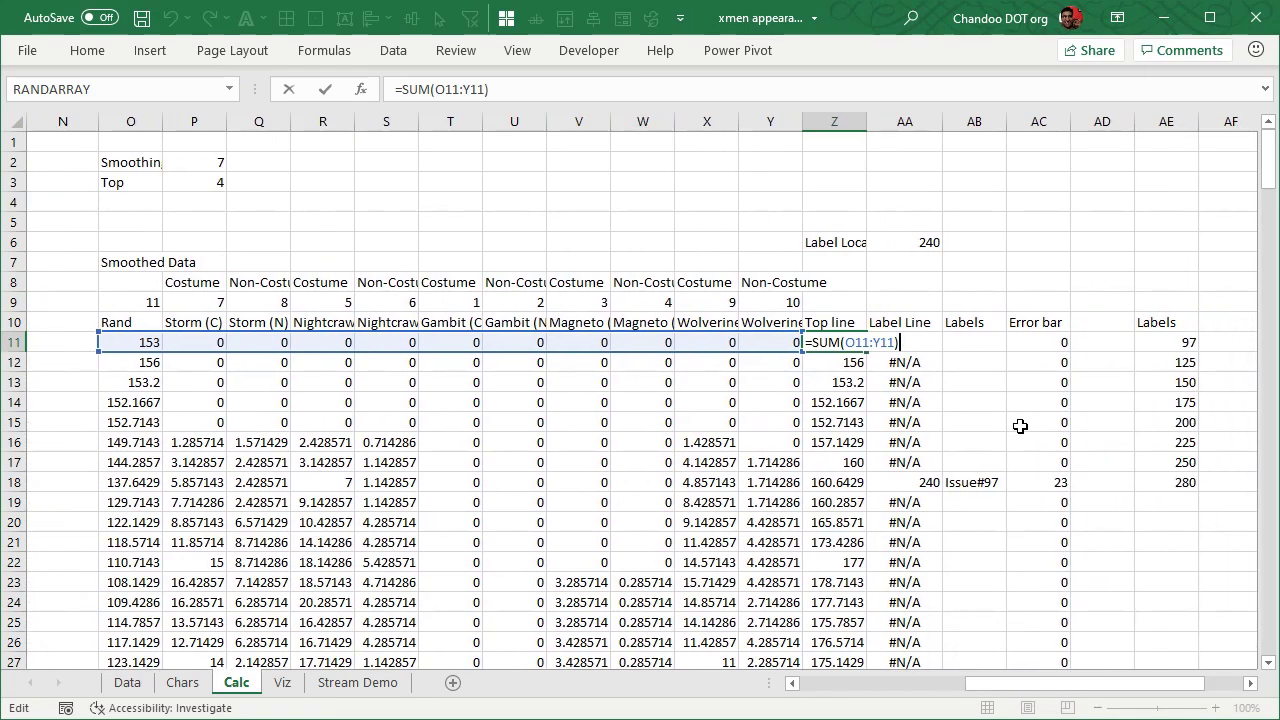
key(Escape)
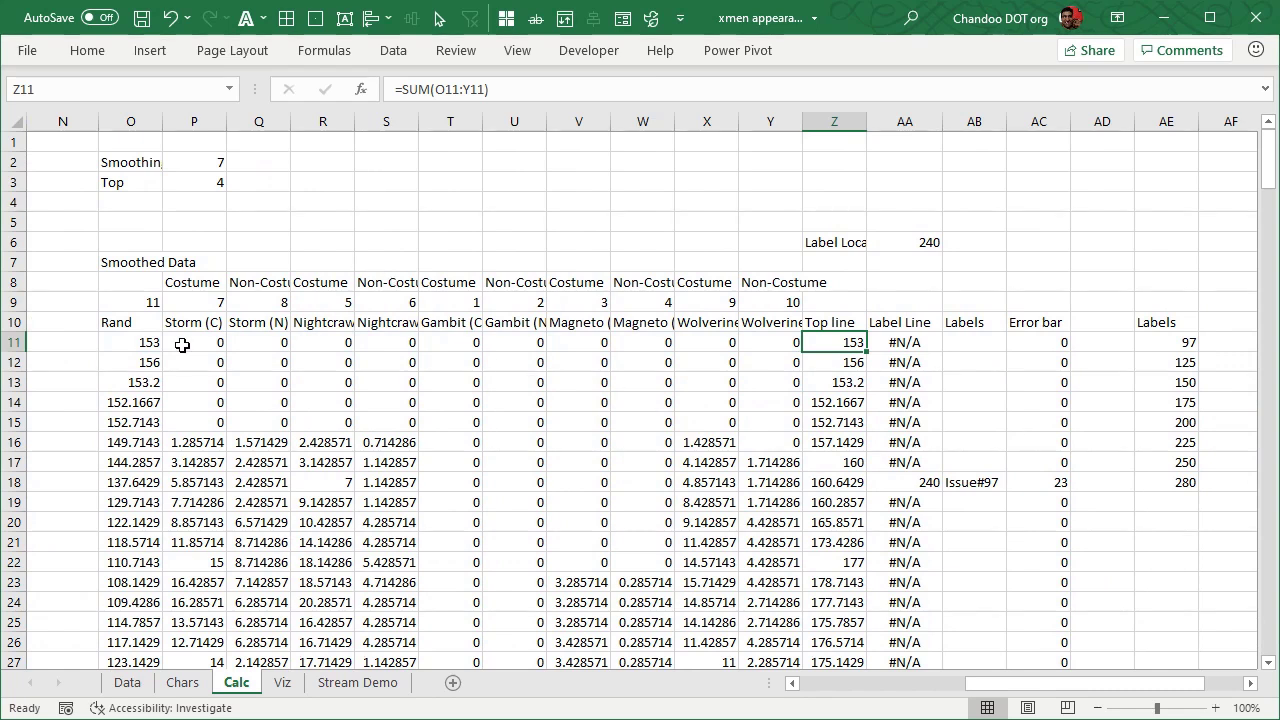
click(852, 425)
key(F2)
key(Escape)
click(840, 505)
key(F2)
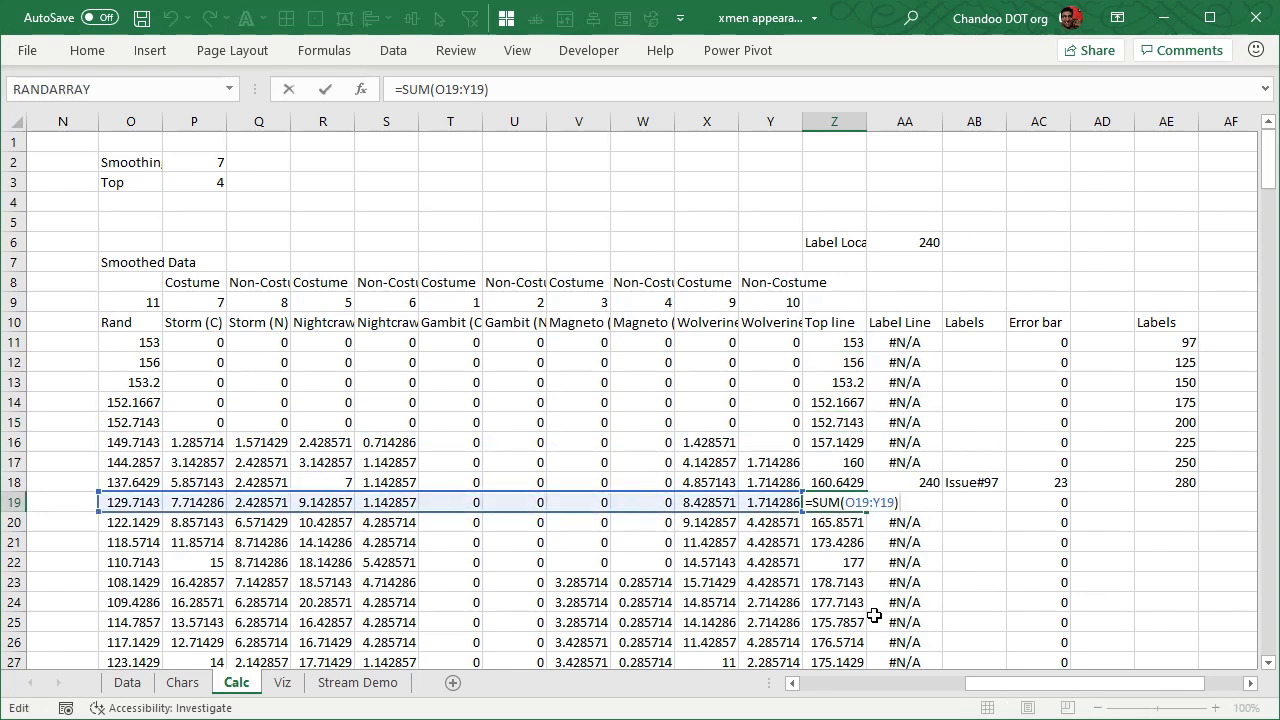
key(Escape)
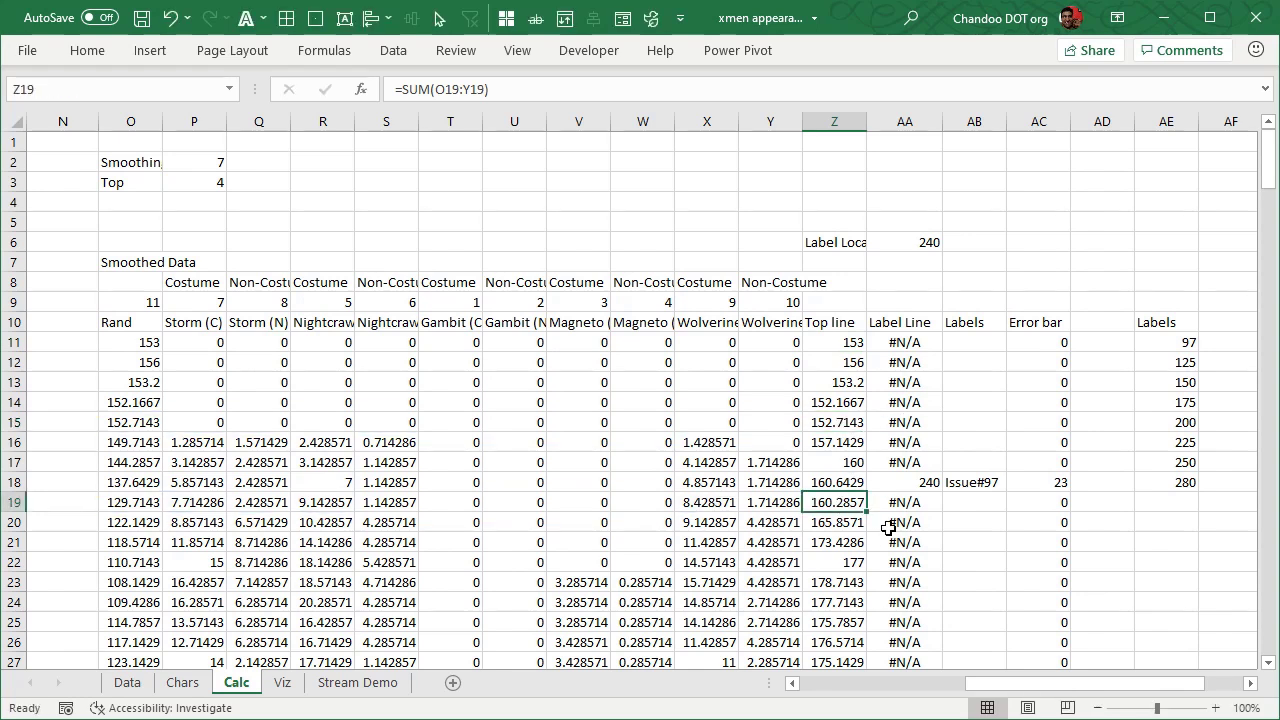
Step: Insert a 2-D stacked area chart from the smoothed data in O10:Y211 of the Calc sheet
click(139, 315)
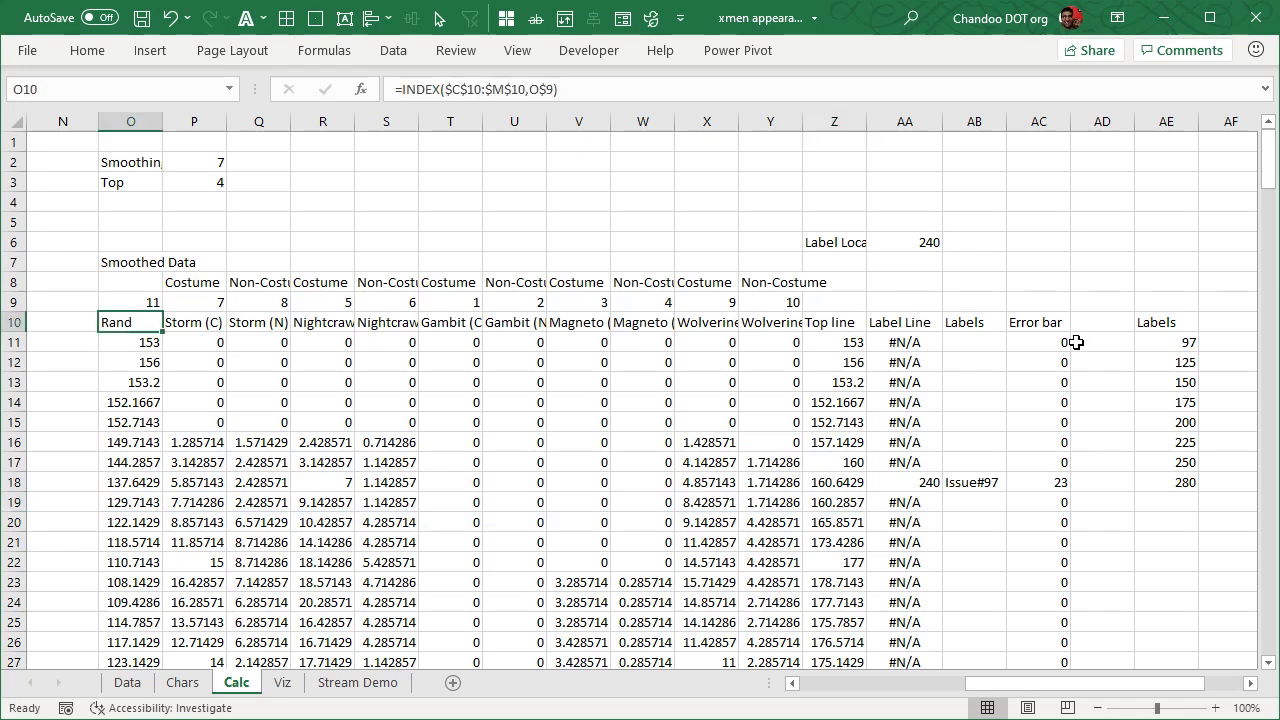
key(ctrl+shift+Down)
key(shift+Right)
key(shift+Right)
key(shift+Right)
key(shift+Right)
key(shift+Right)
key(shift+Right)
key(shift+Right)
key(shift+Right)
key(shift+Right)
key(shift+Right)
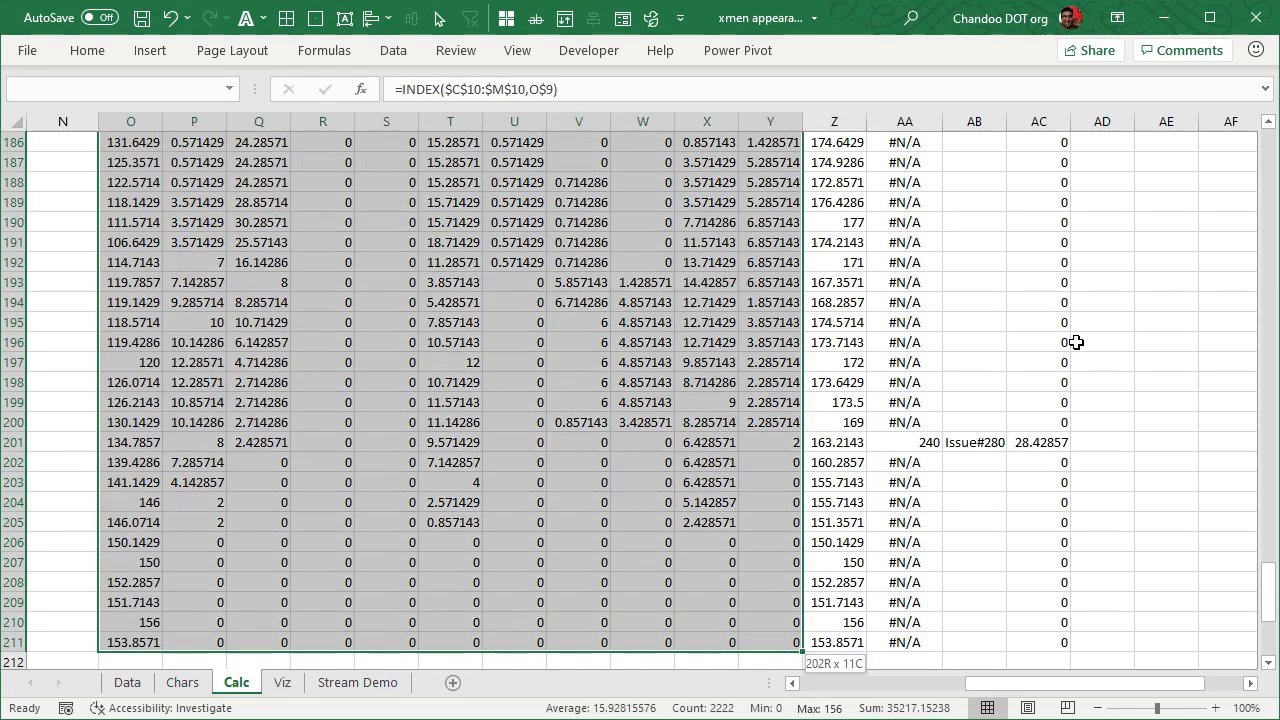
drag(1268, 595, 1268, 155)
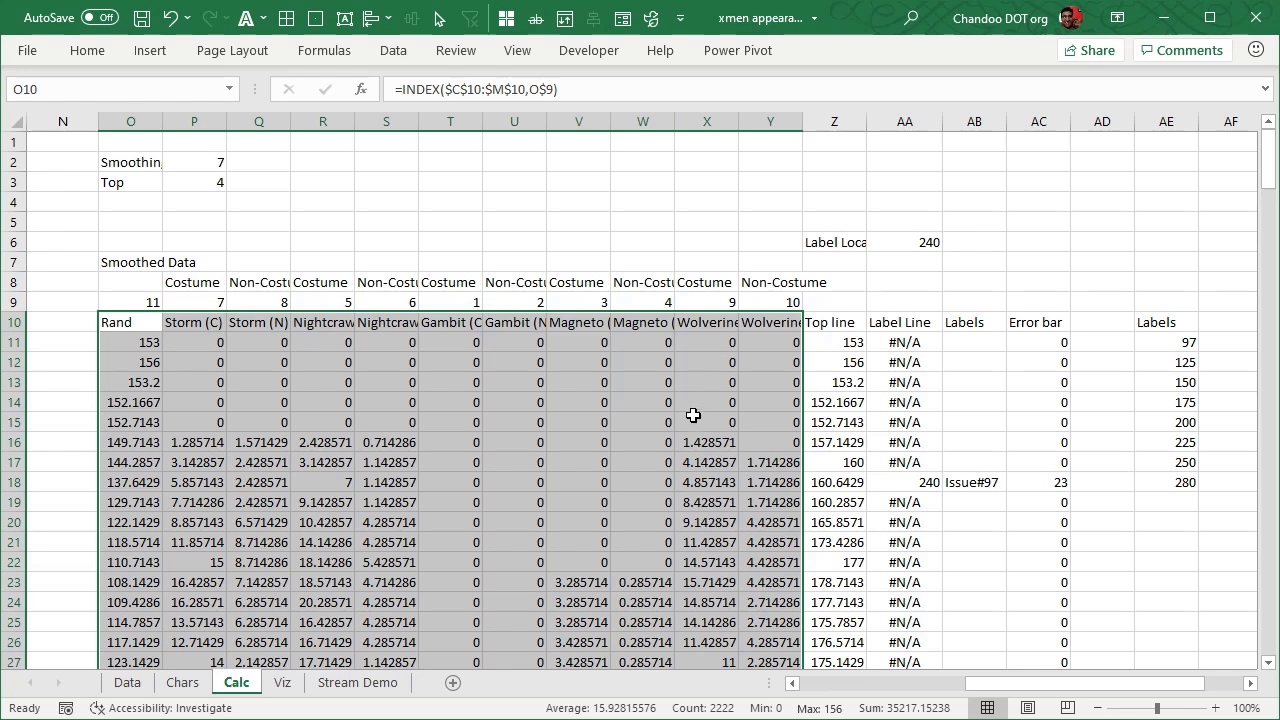
scroll(351, 414, down, 3)
scroll(253, 255, up, 3)
click(150, 50)
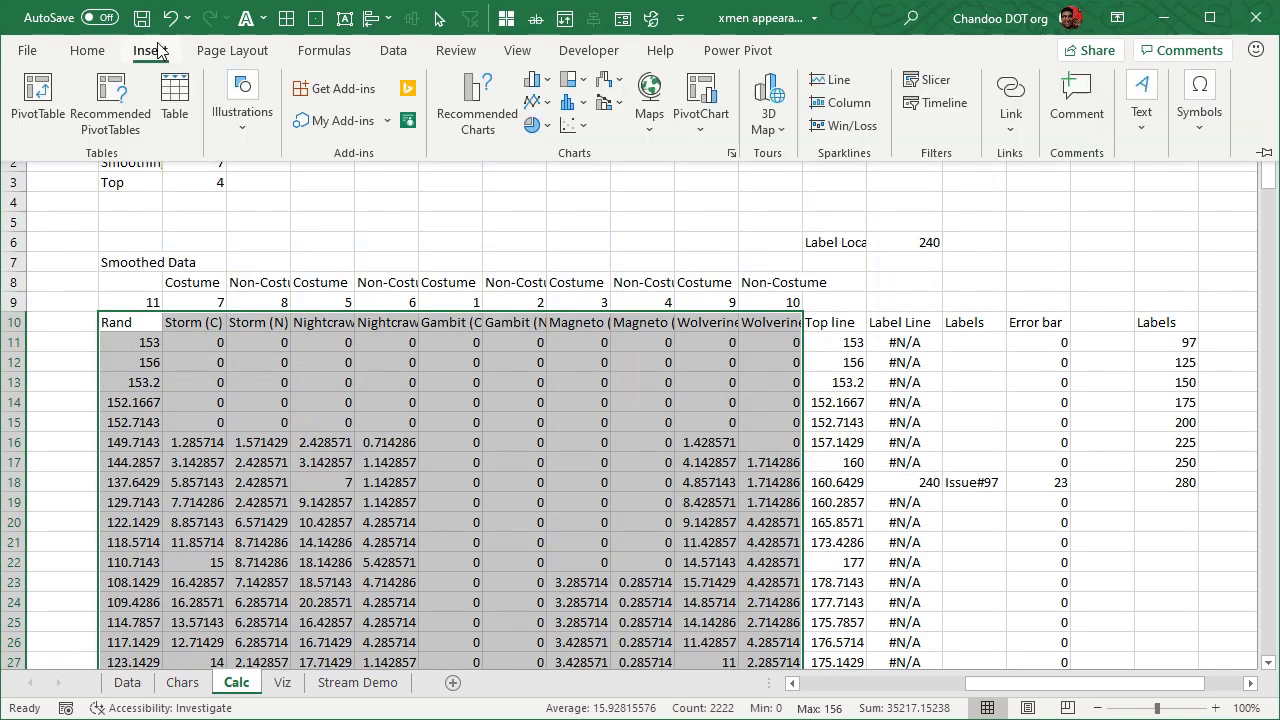
click(545, 106)
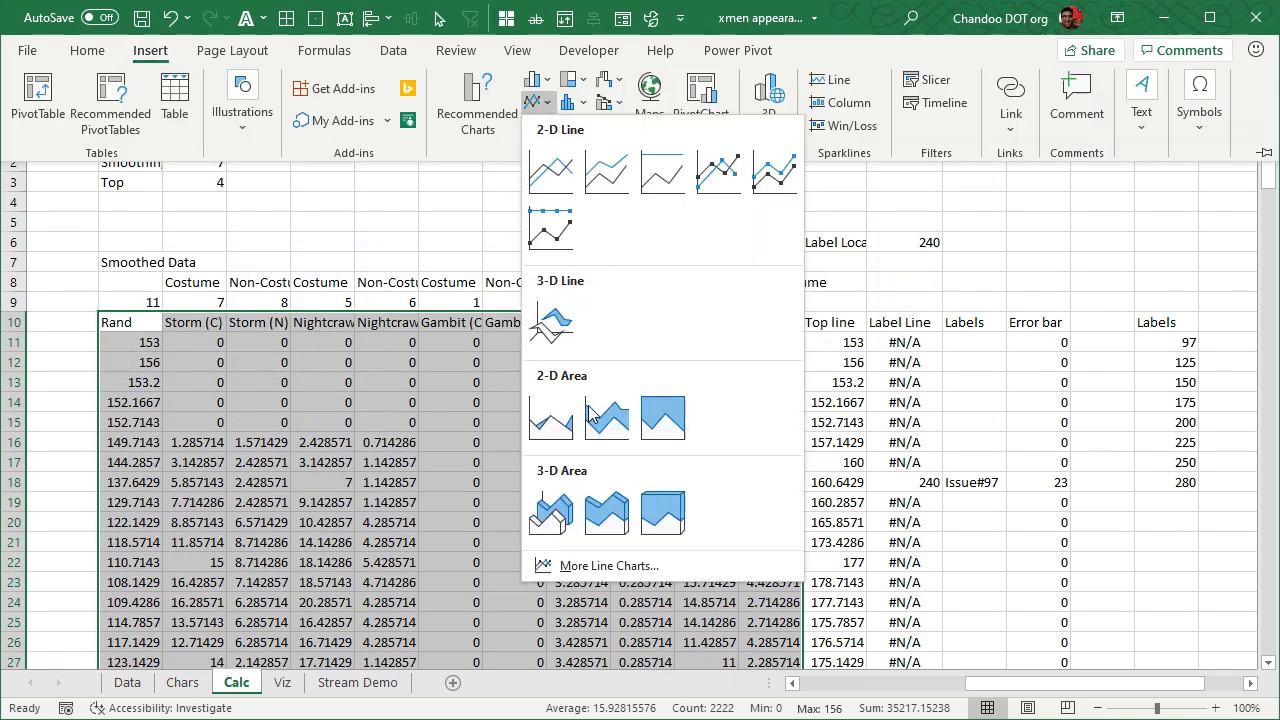
click(614, 428)
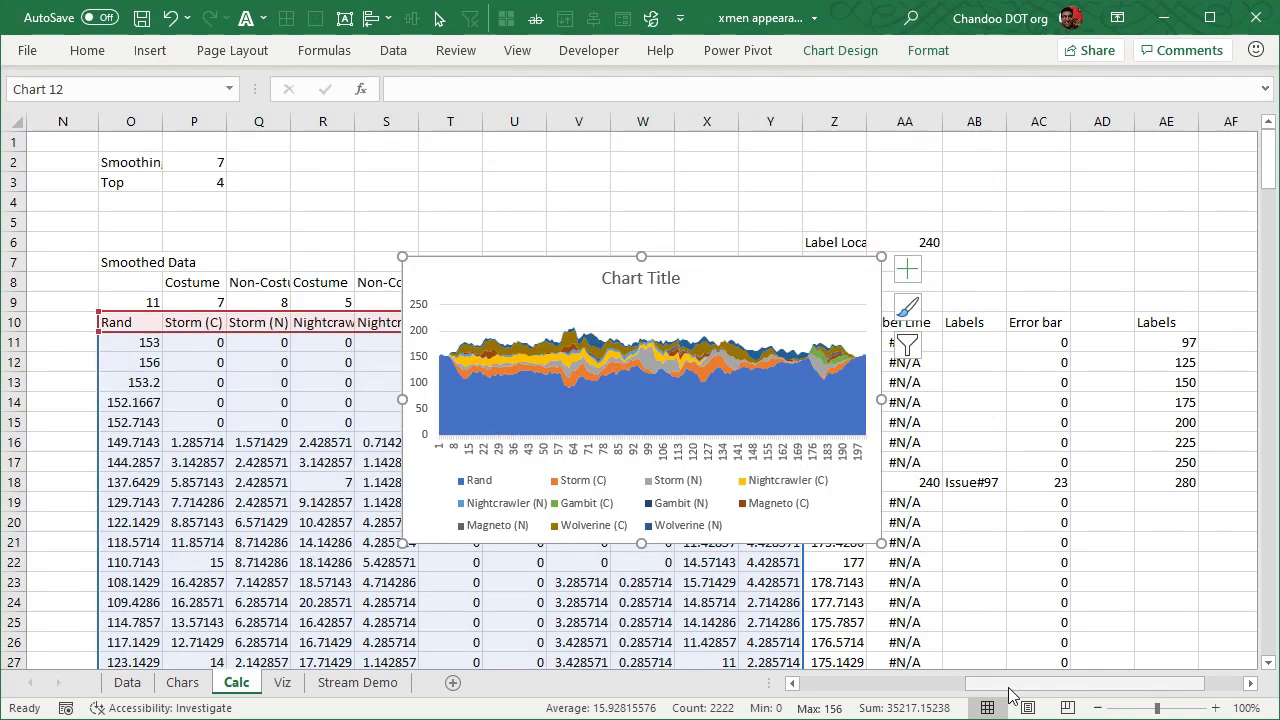
Step: Move the new stacked area chart up to the first rows of the sheet and enlarge it
drag(1032, 690, 1069, 690)
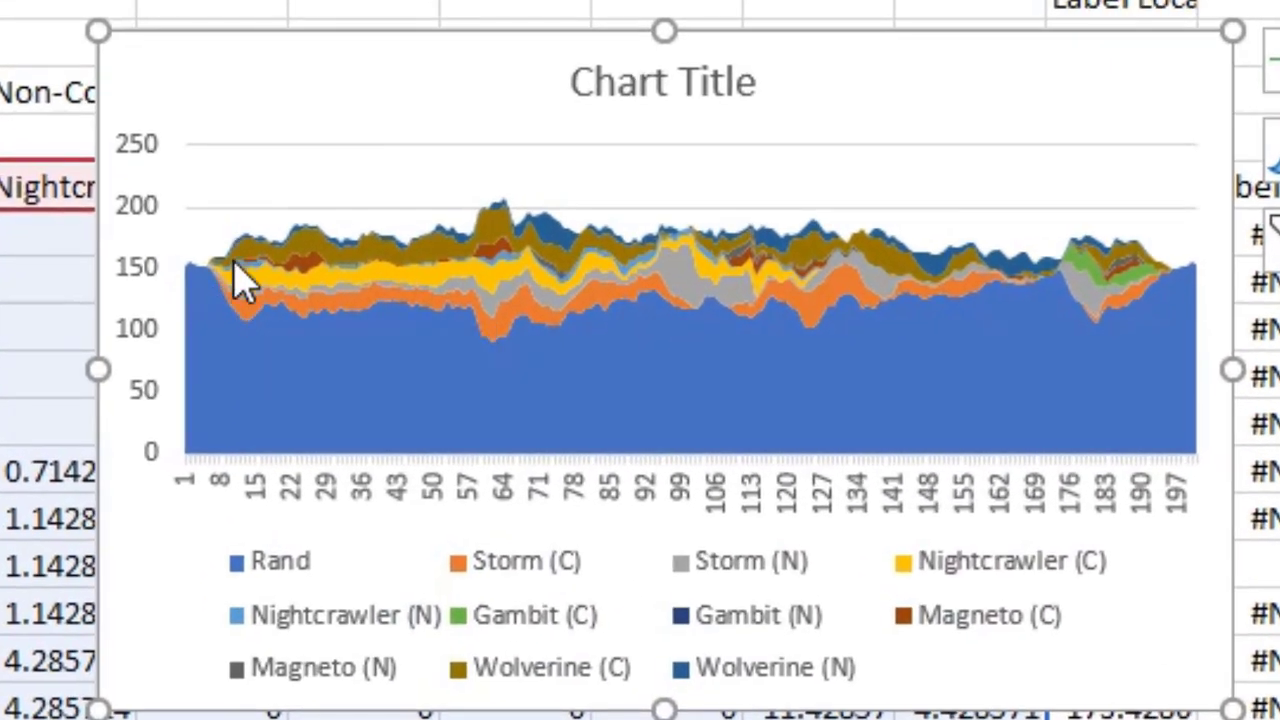
click(365, 430)
drag(1016, 79, 469, 2)
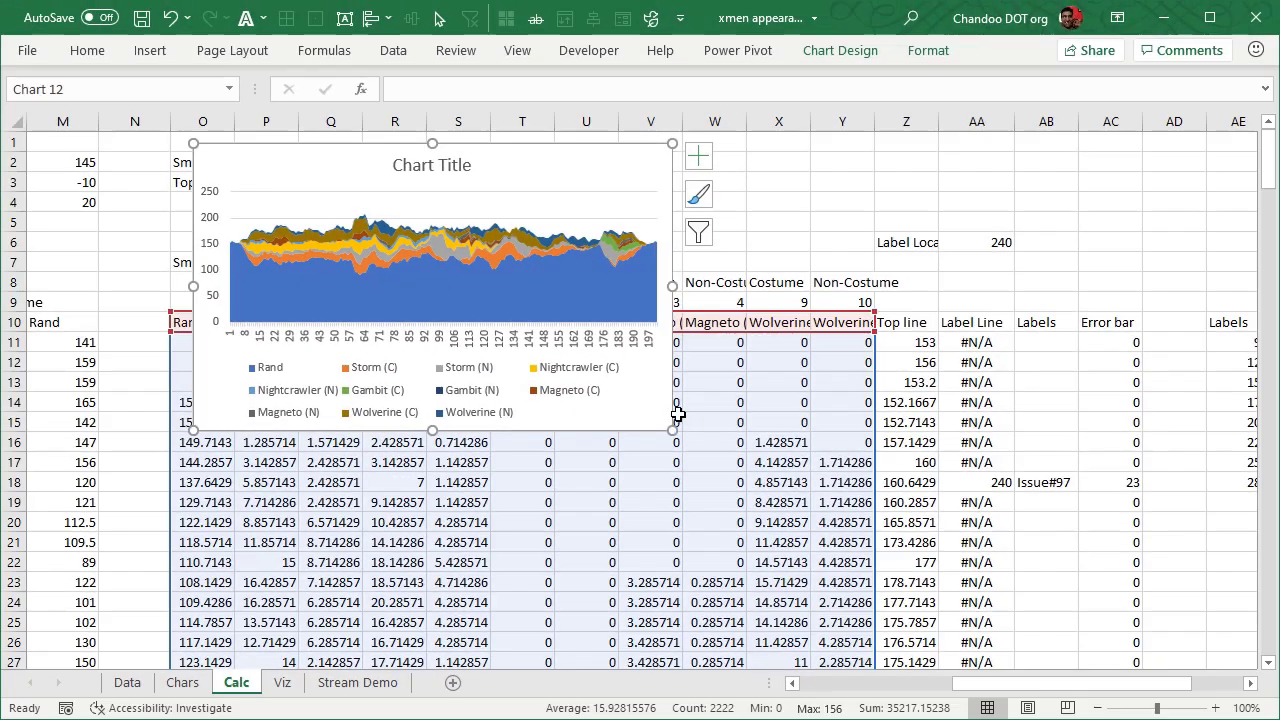
drag(665, 424, 1047, 594)
Step: Remove the fill from the Rand series so that only the character areas stay coloured
click(644, 404)
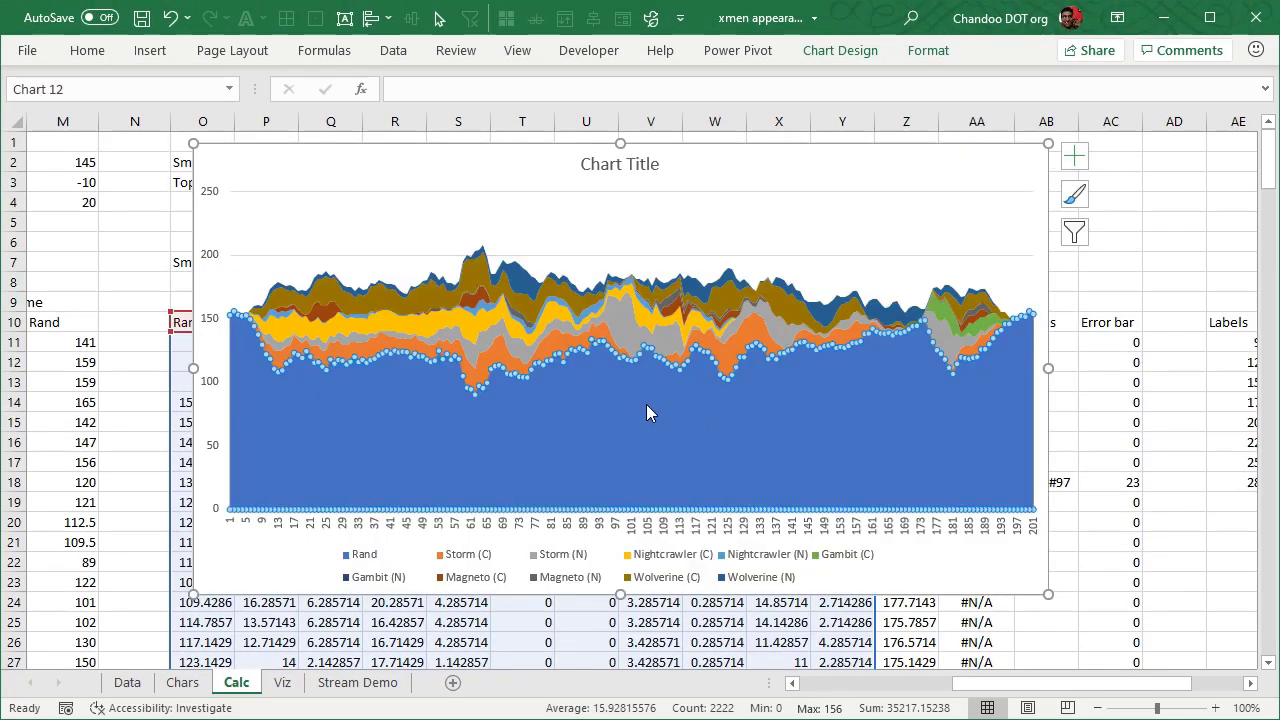
click(928, 50)
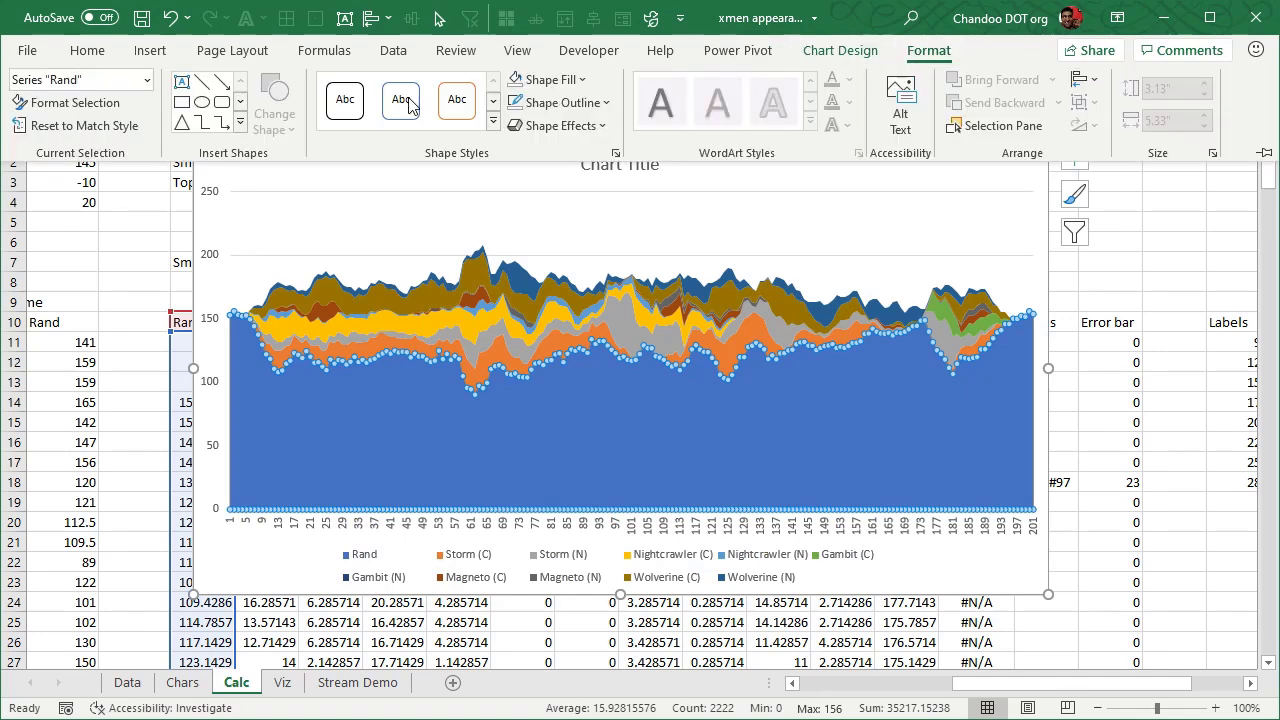
click(540, 79)
click(1120, 250)
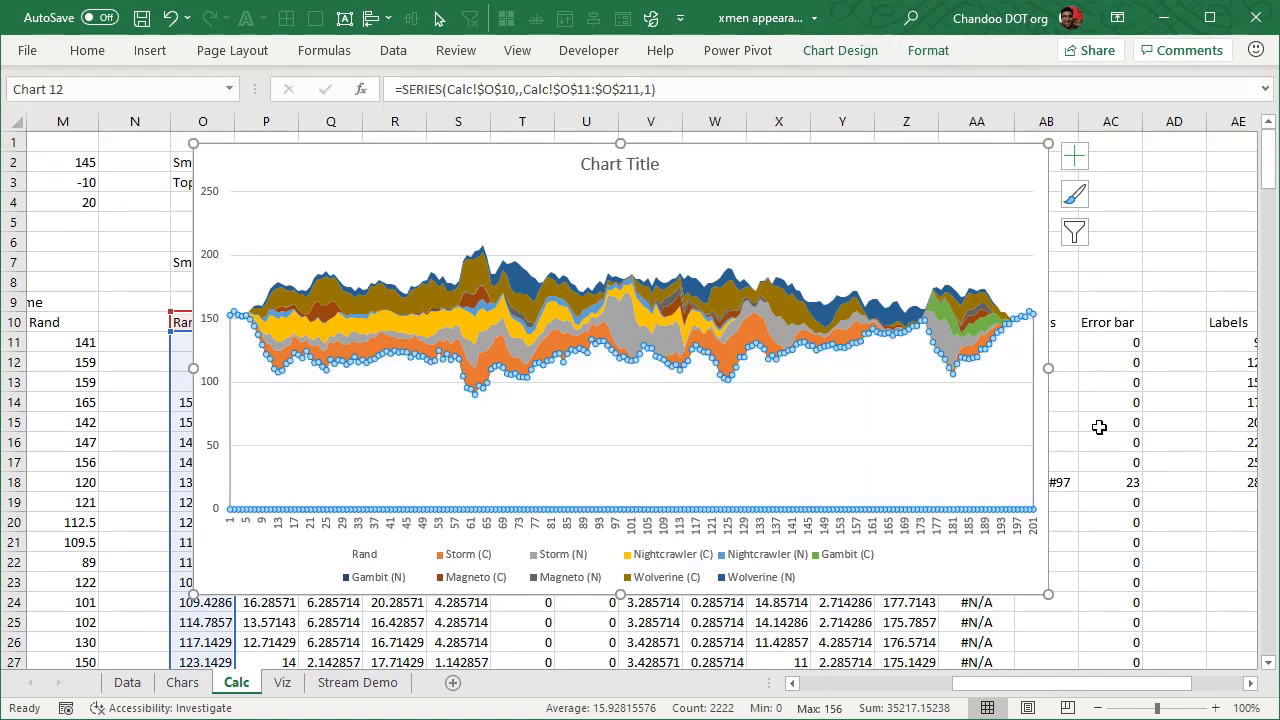
click(945, 214)
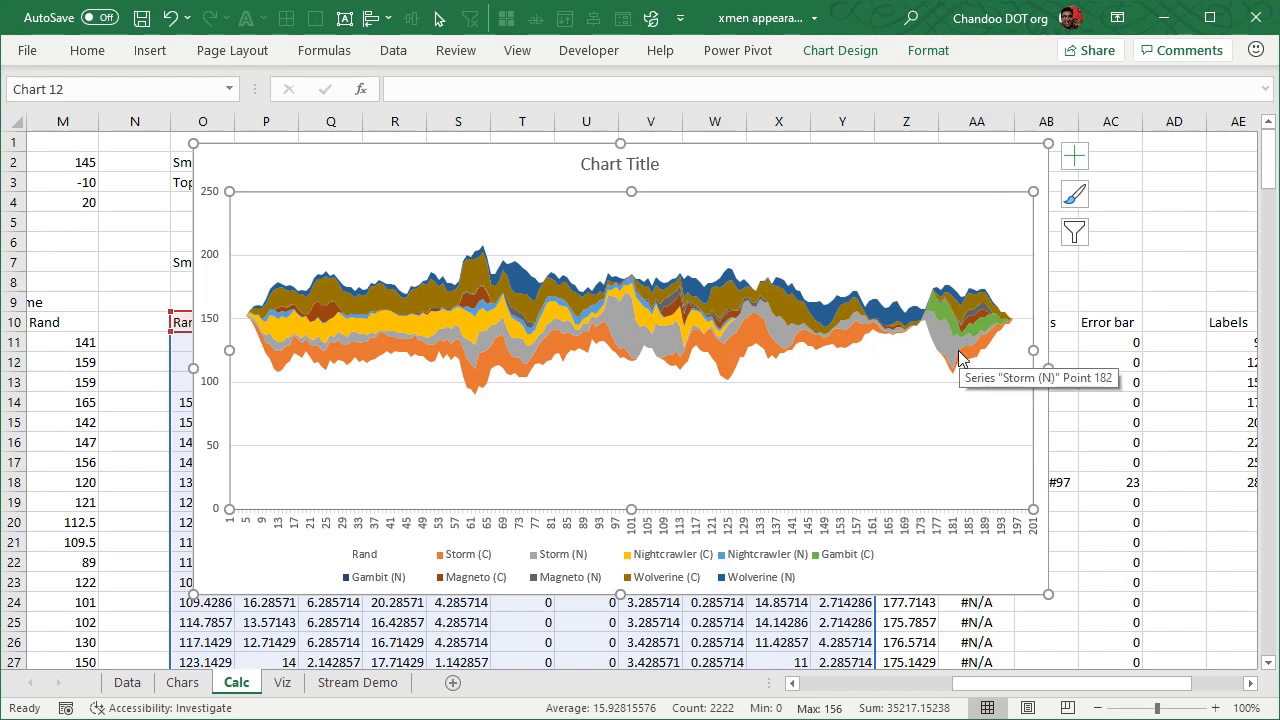
click(955, 172)
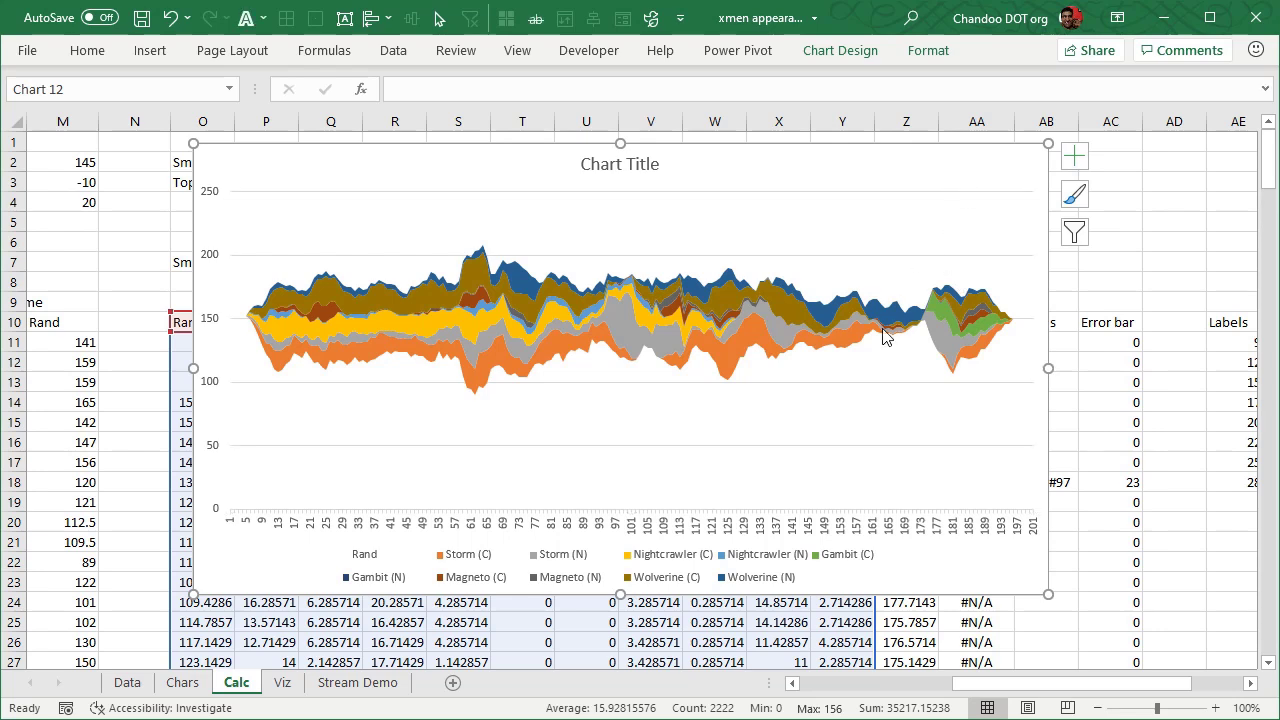
Step: Move the chart clear of the first smoothed-data columns and fill its chart area with light grey
drag(797, 155, 1011, 135)
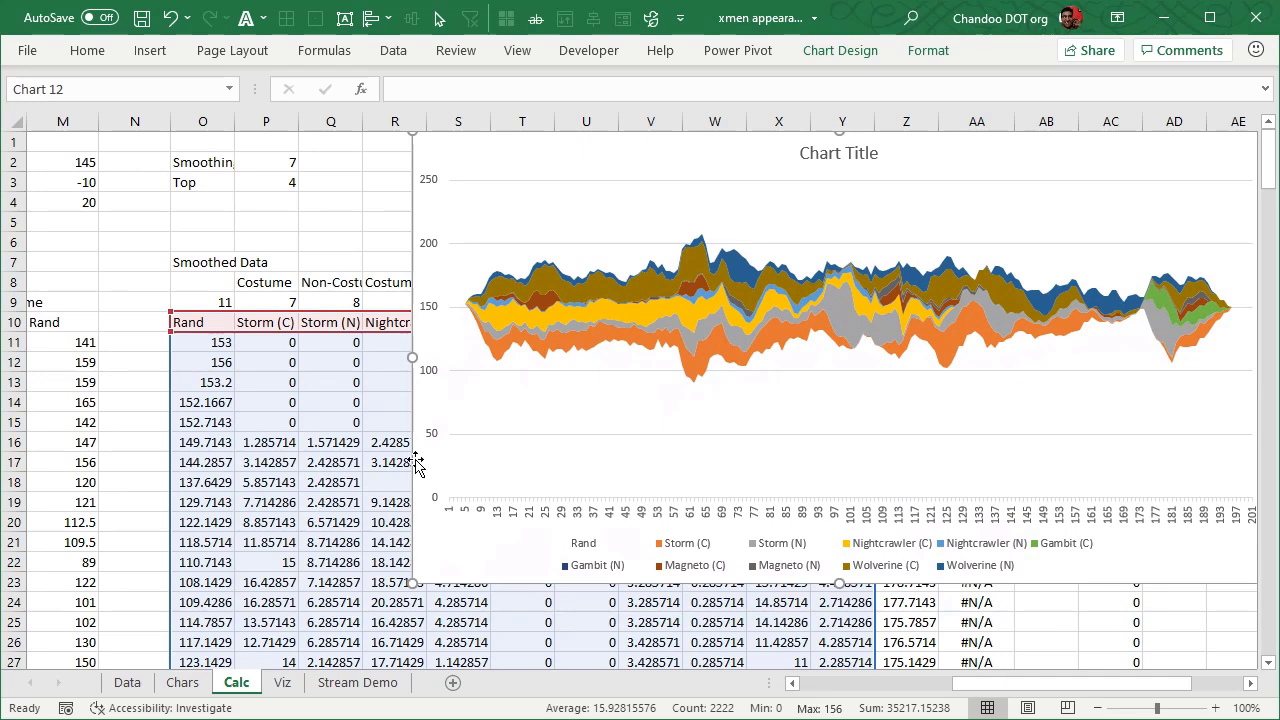
click(933, 52)
click(574, 80)
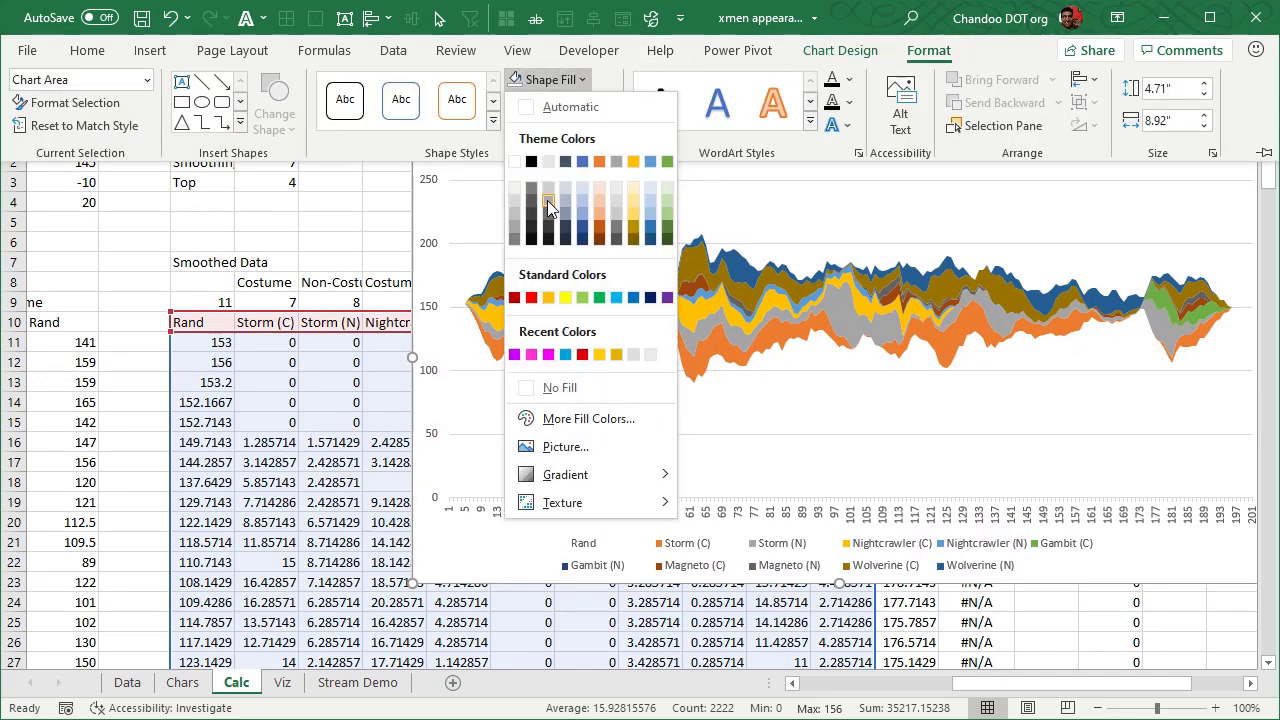
click(547, 200)
click(540, 80)
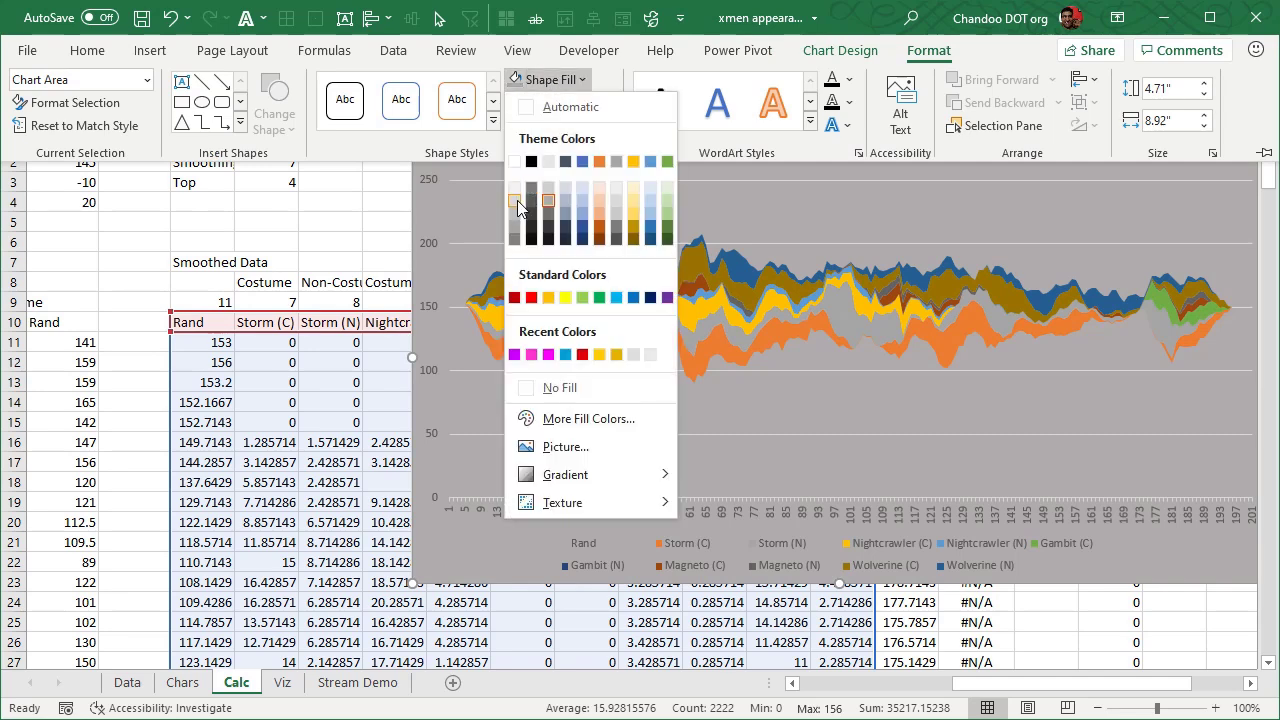
click(518, 200)
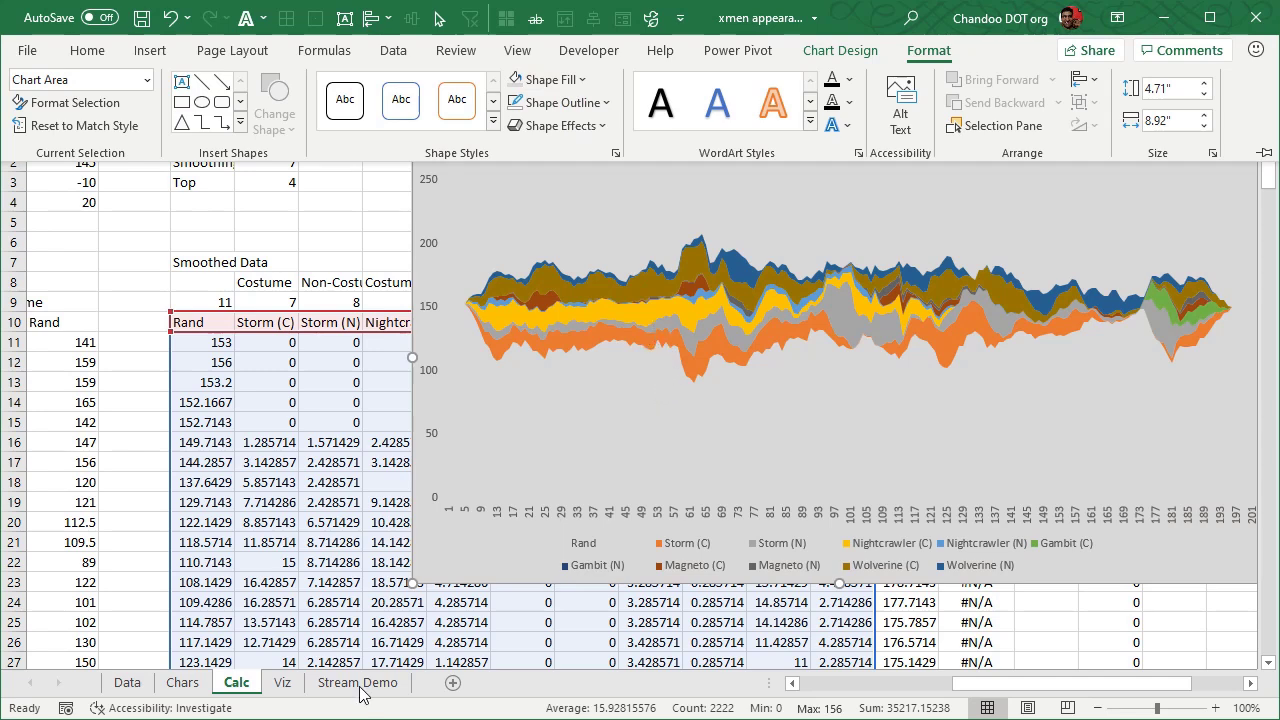
Step: Check the finished chart on the Viz sheet and add a Bottom line series with values Calc!O11:O211 to the new chart
click(282, 682)
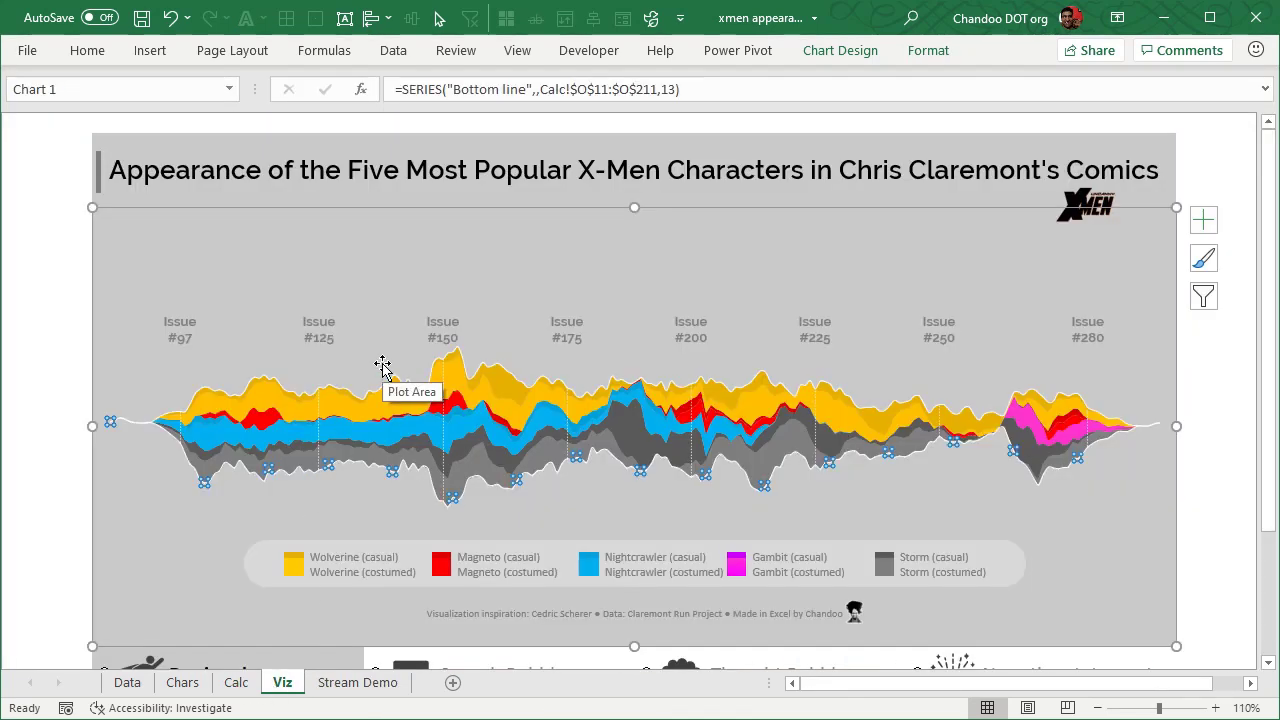
click(237, 684)
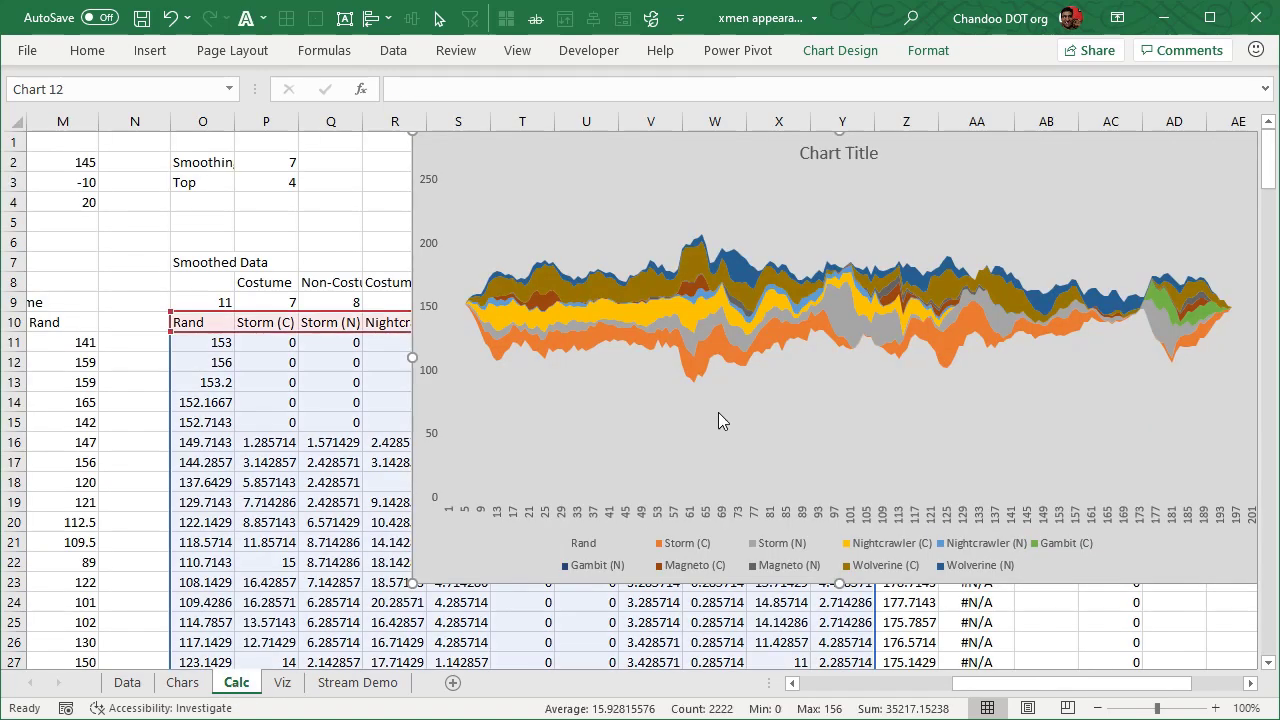
click(524, 376)
right_click(537, 201)
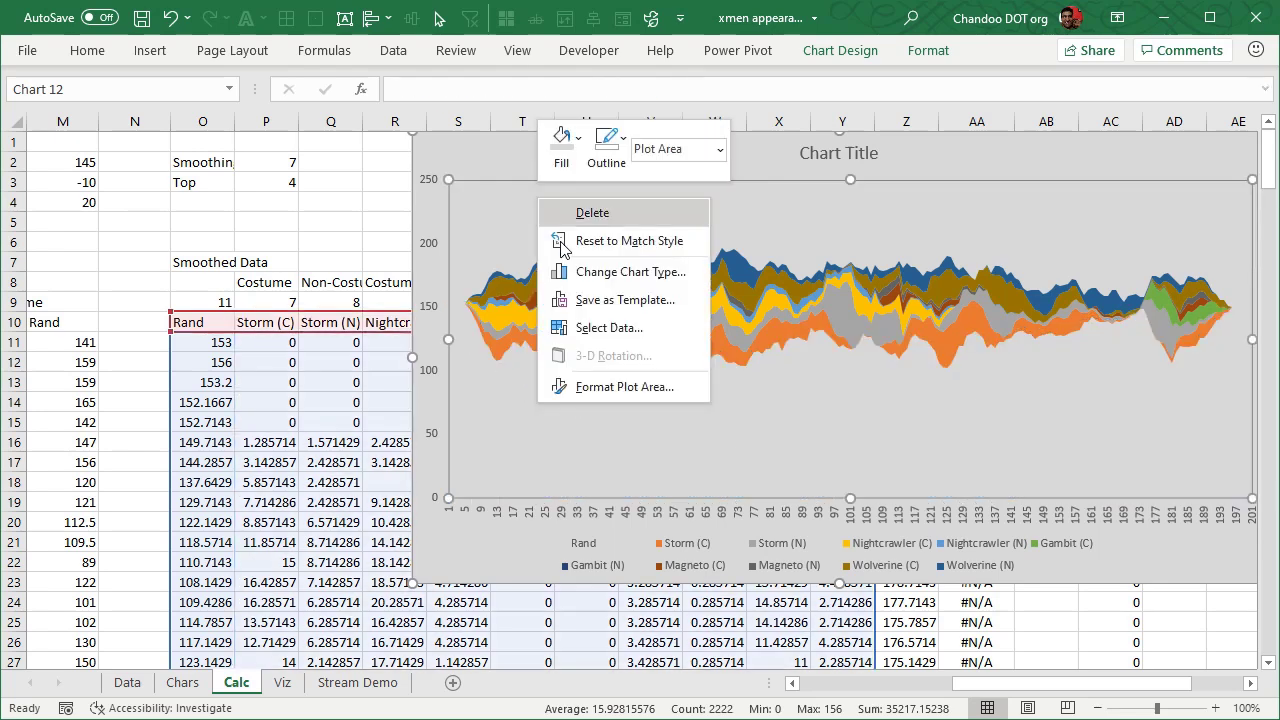
click(643, 338)
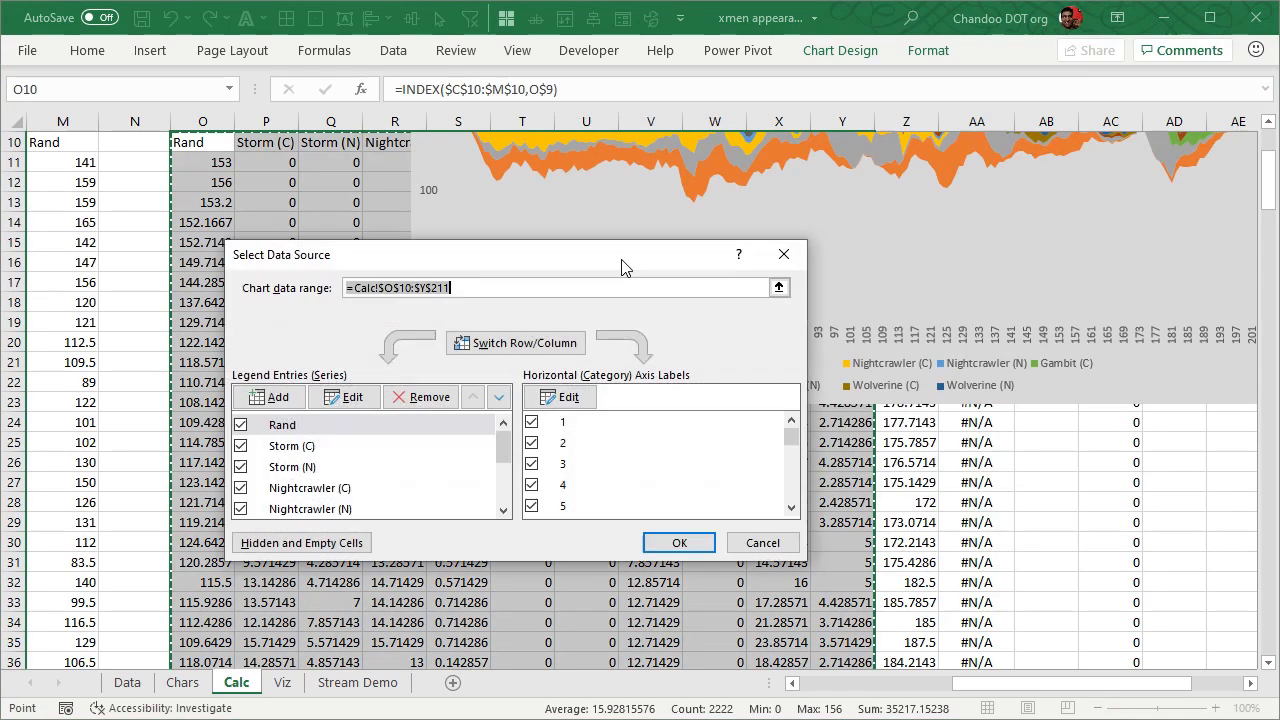
click(294, 398)
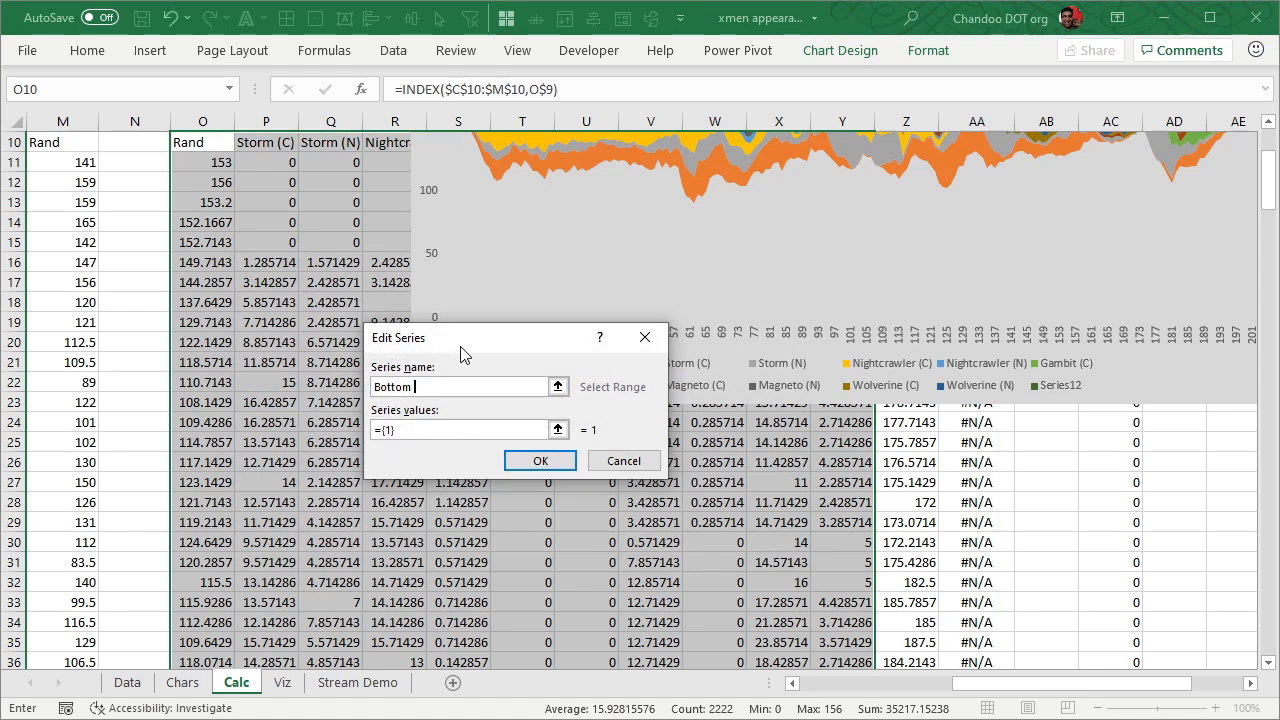
key(Tab)
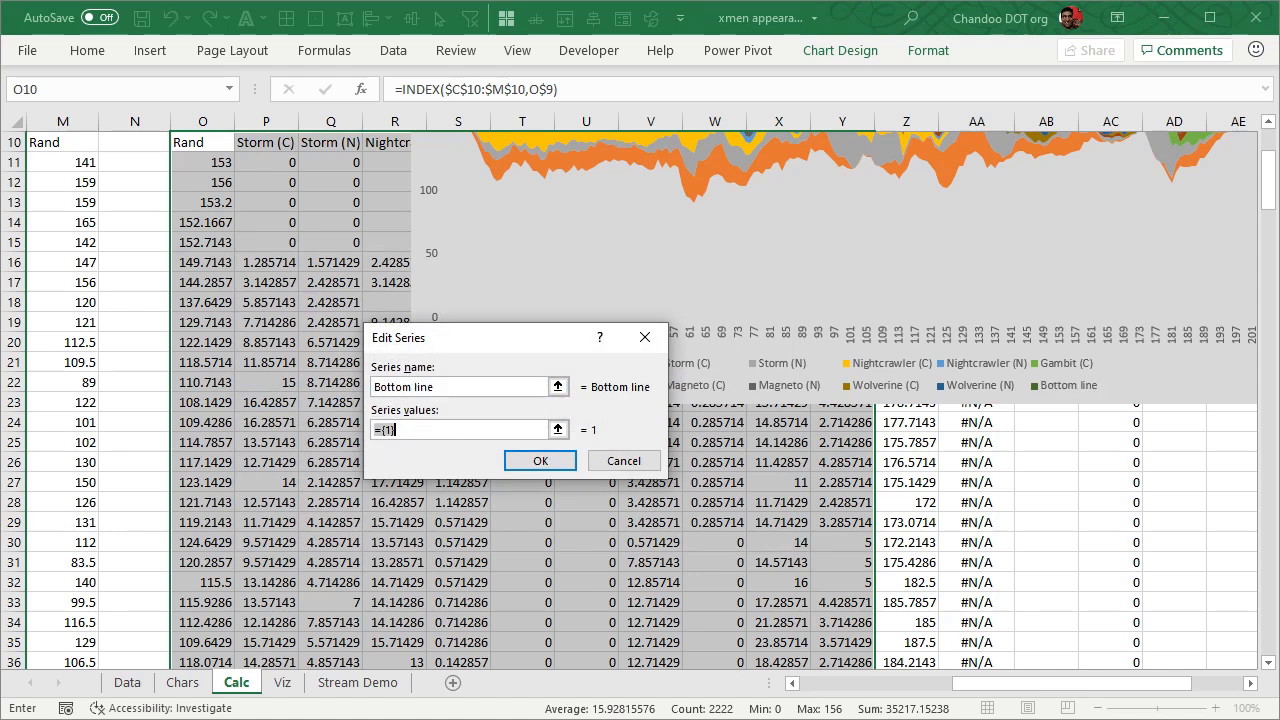
click(205, 158)
key(ctrl+shift+Down)
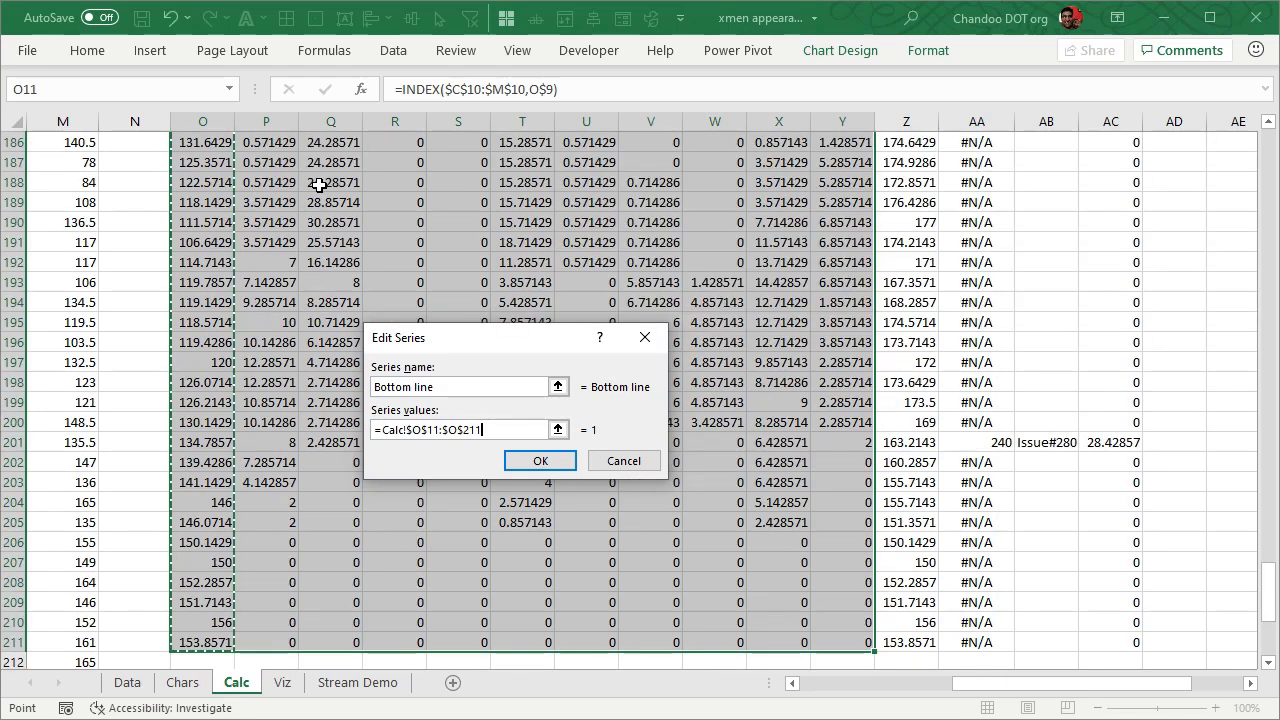
click(540, 461)
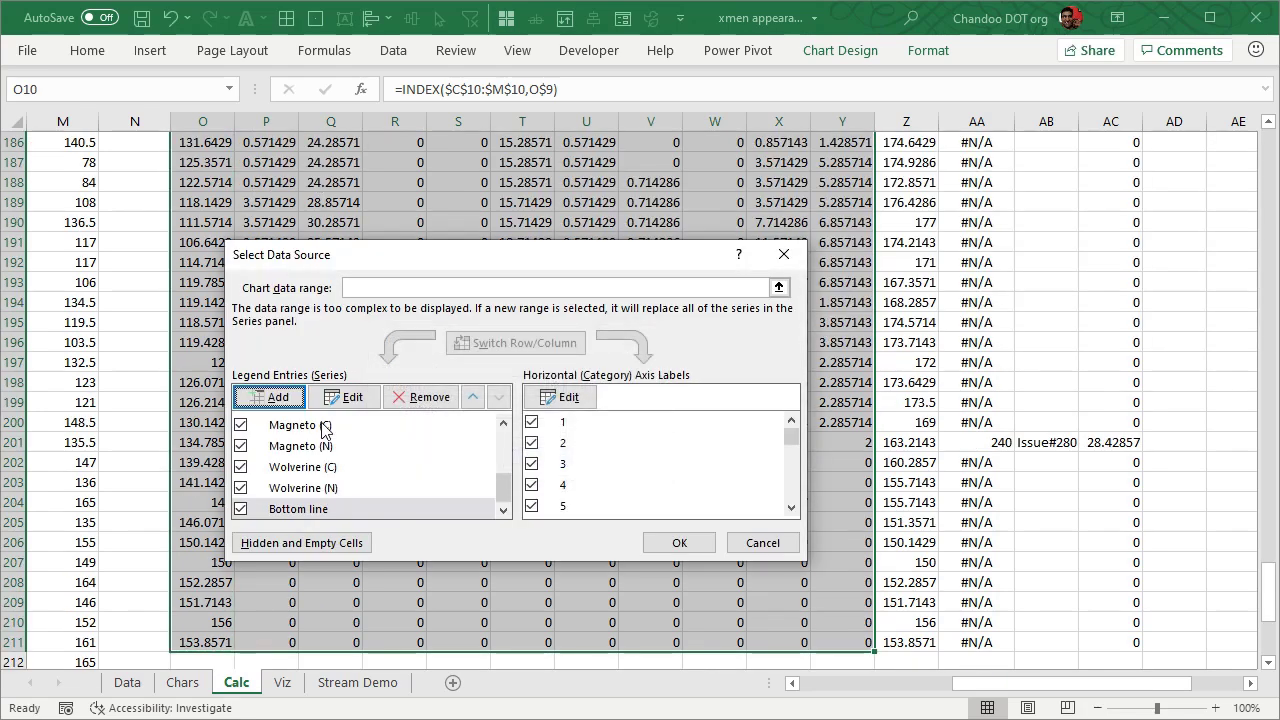
Step: Add a Top line series with values Calc!Z11:Z211 and apply the data source changes
click(278, 397)
text(Top line)
key(Tab)
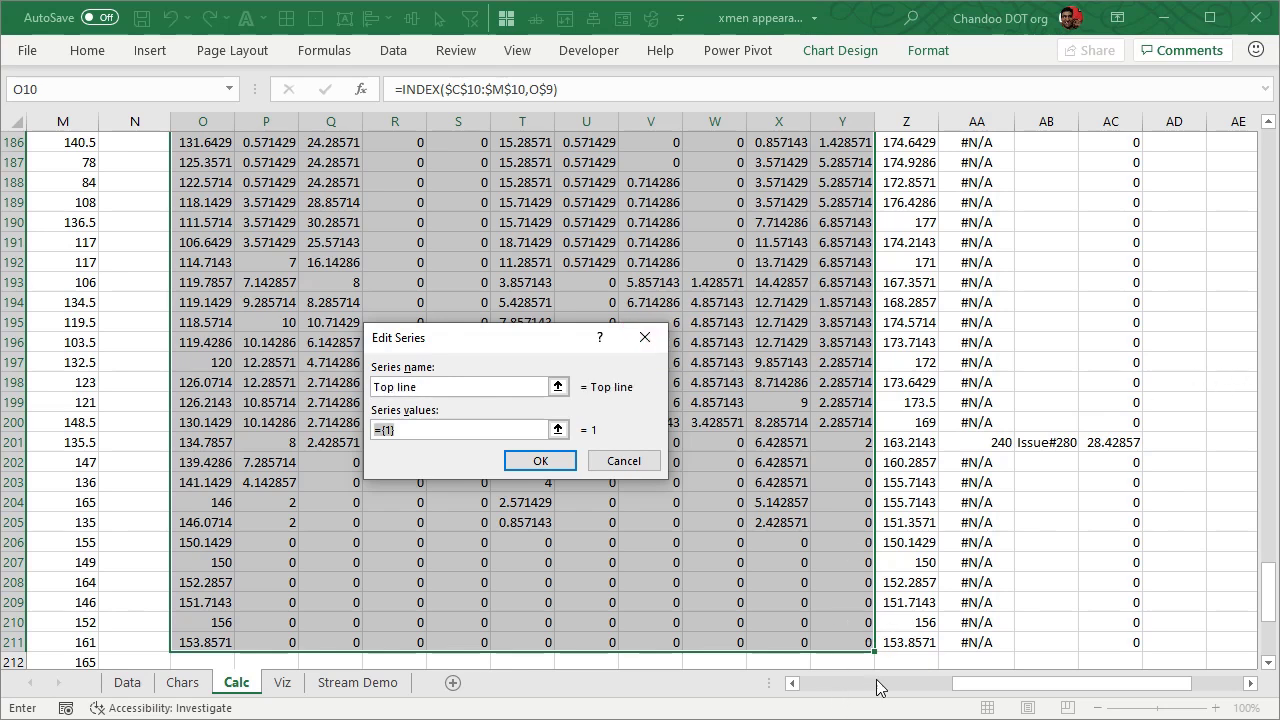
click(918, 640)
key(ctrl+shift+Up)
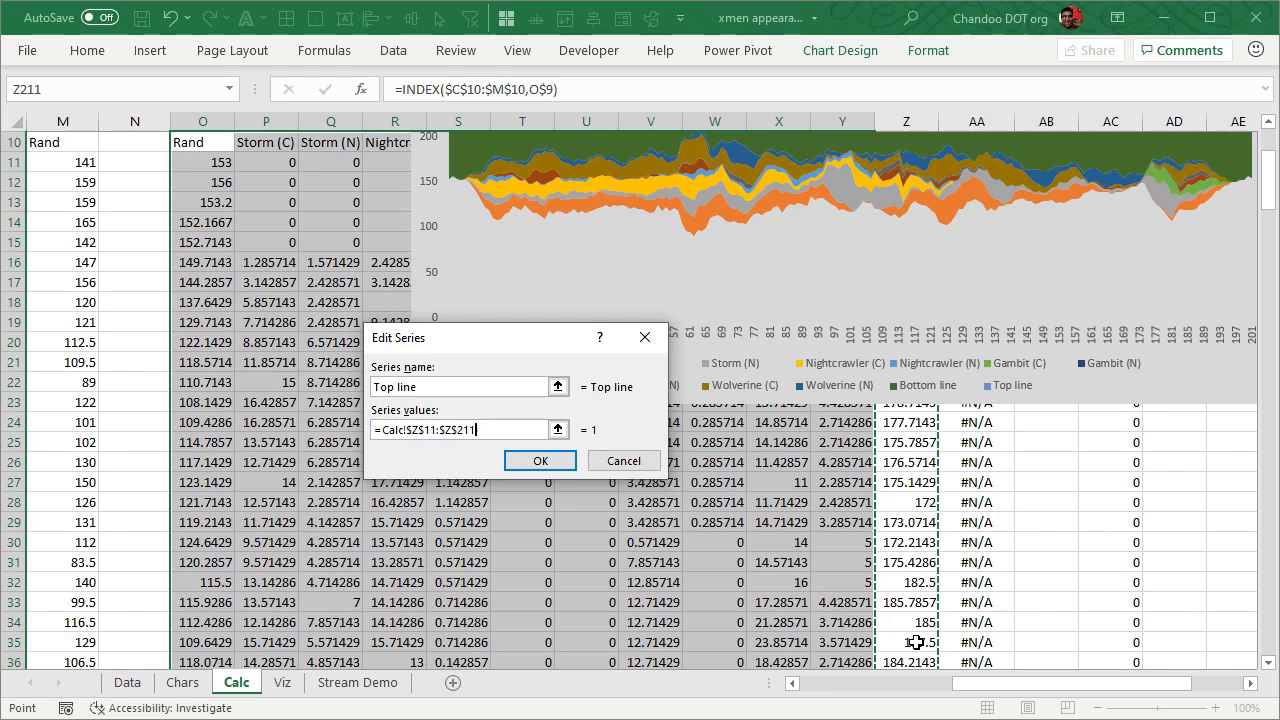
key(Return)
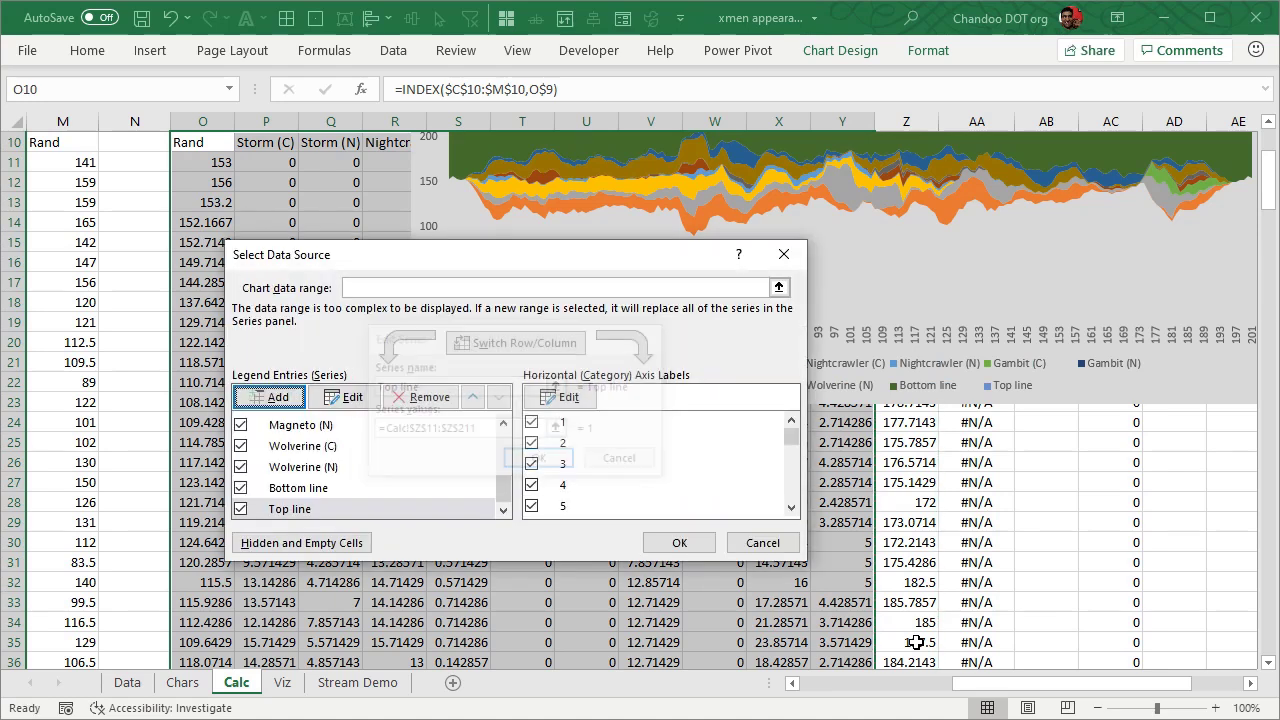
click(679, 542)
Step: Examine how the added Bottom line and Top line series are stacked in the chart
drag(1150, 683, 1205, 683)
scroll(1094, 510, up, 2)
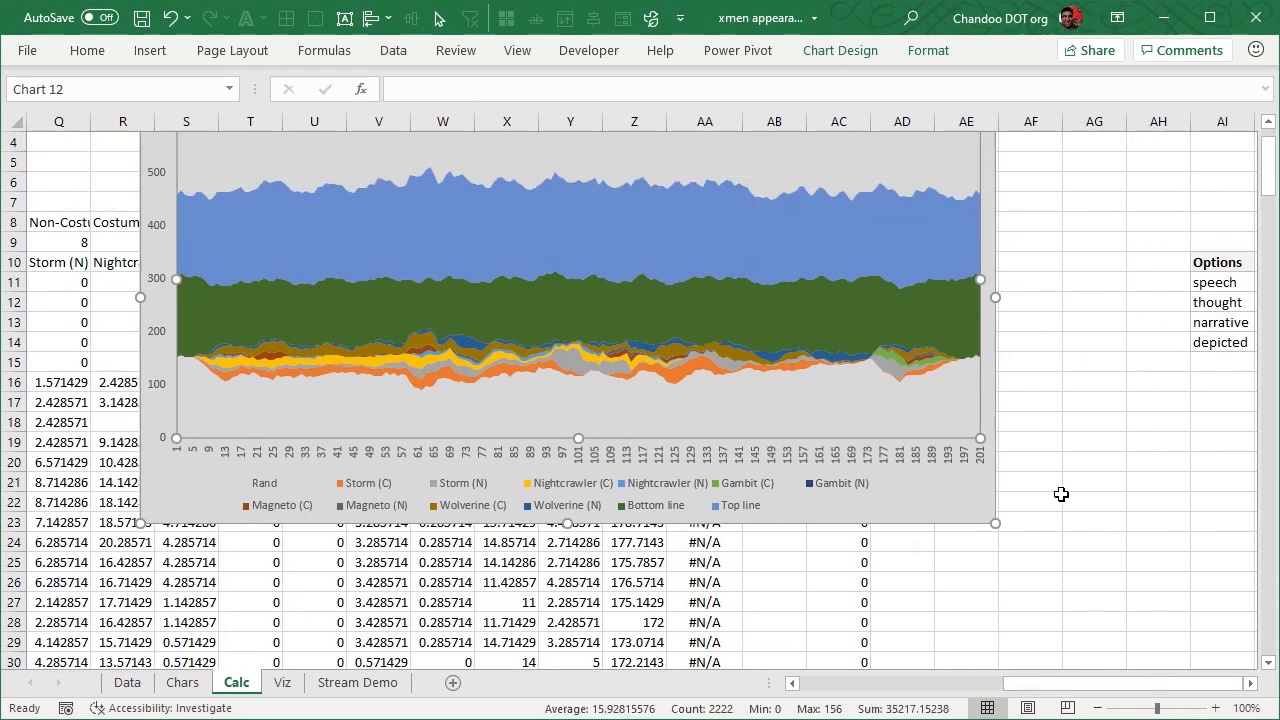
click(293, 315)
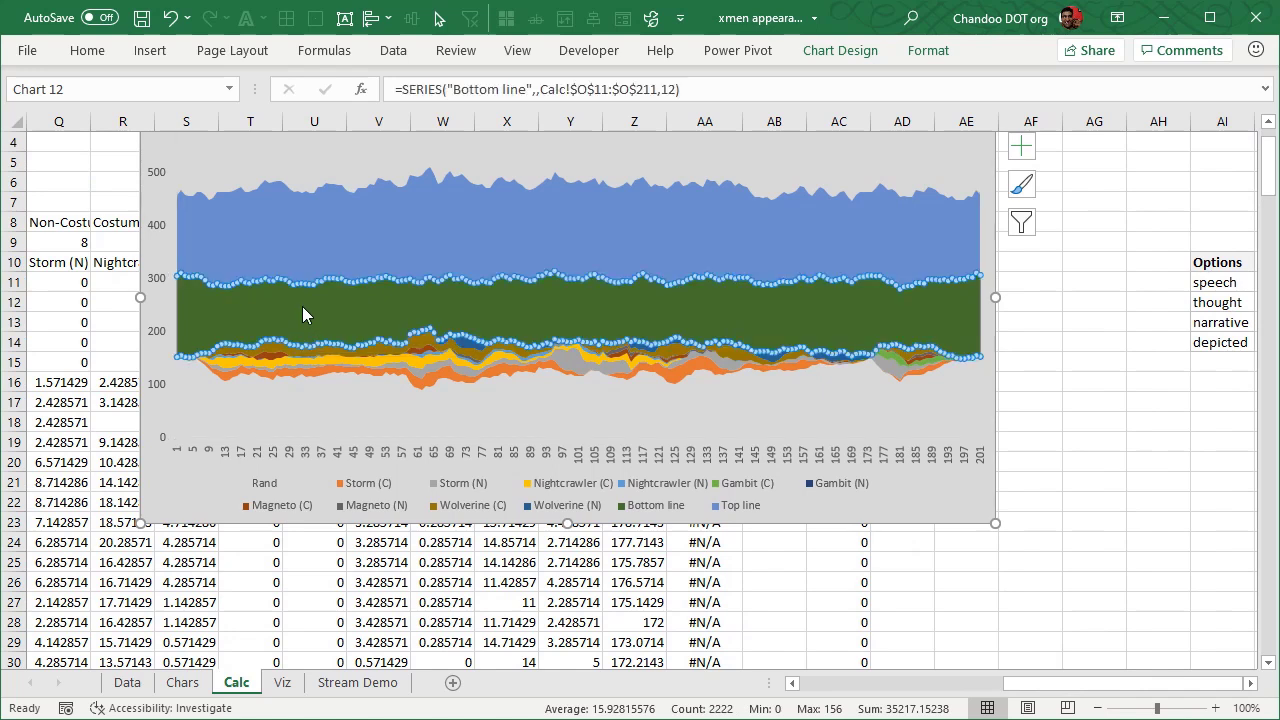
click(336, 256)
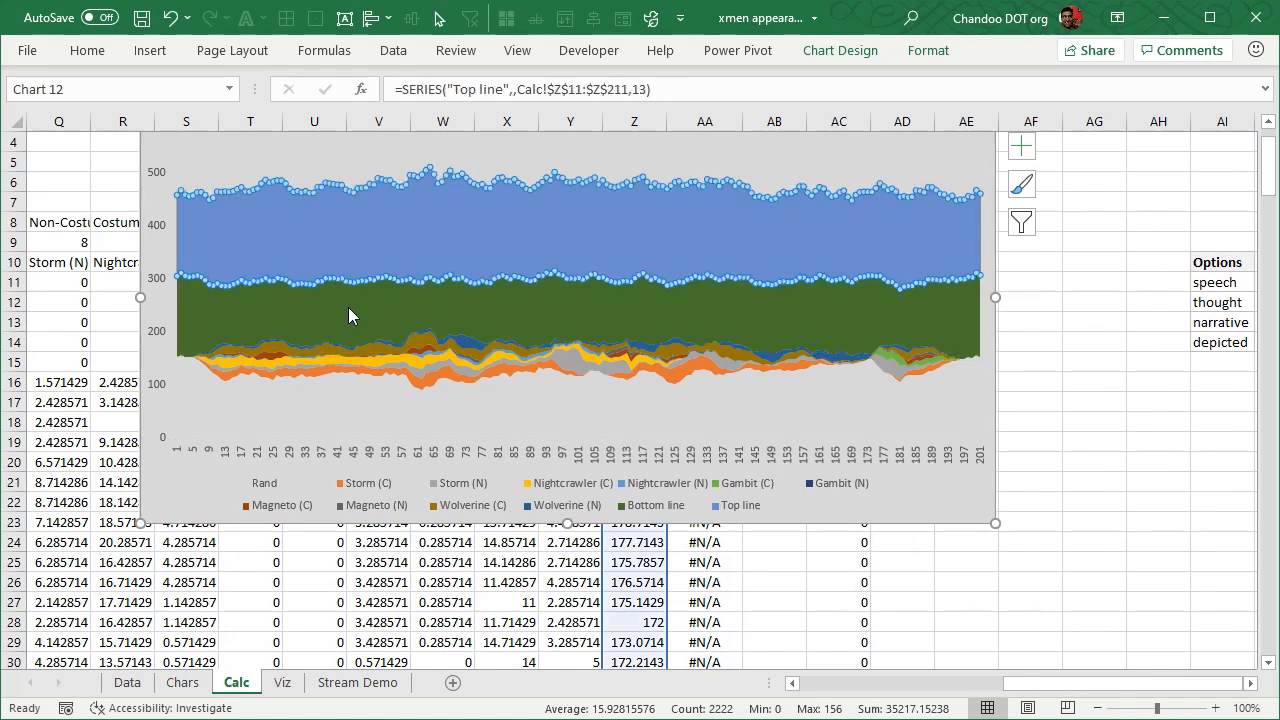
scroll(348, 307, up, 1)
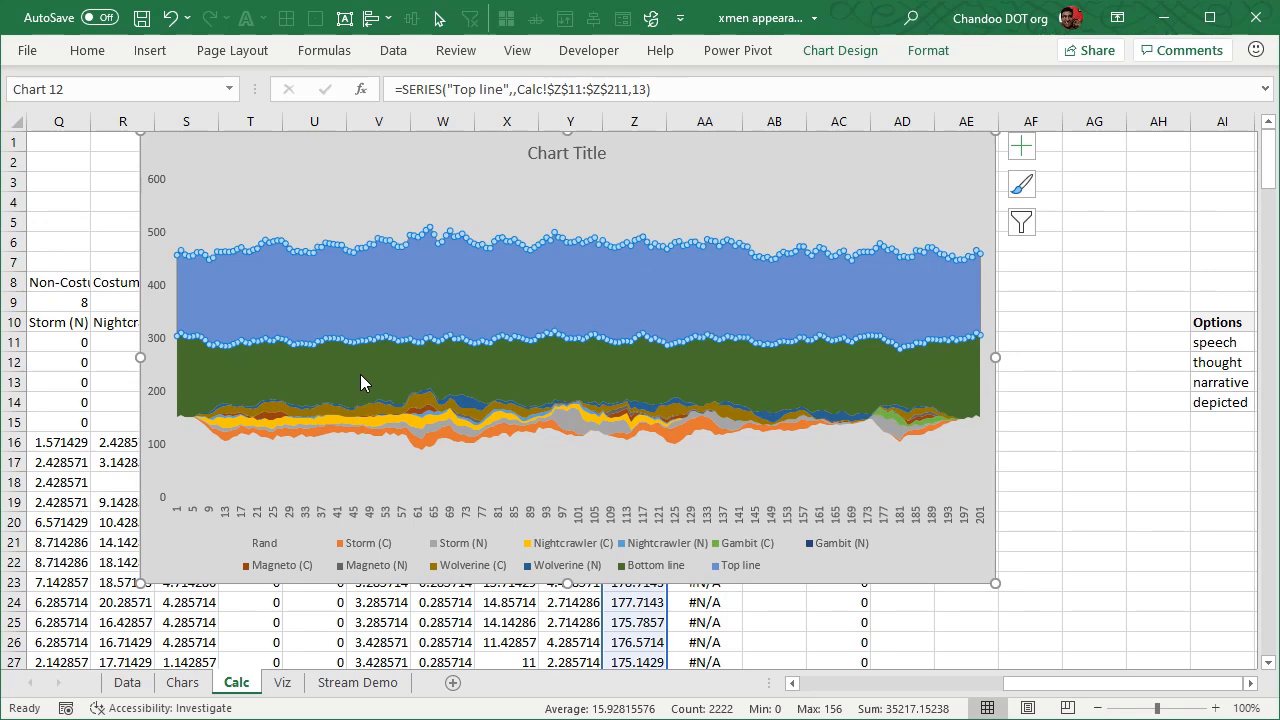
right_click(367, 187)
click(458, 262)
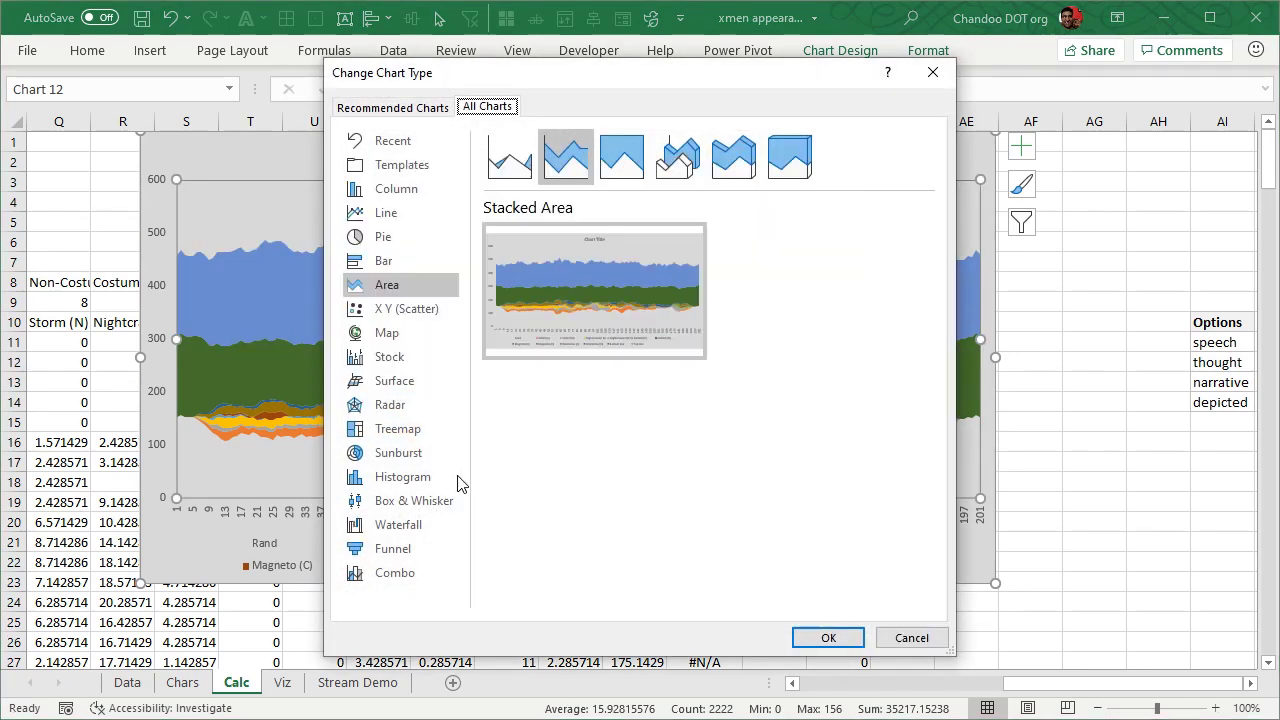
click(910, 637)
Step: Change the chart type of the Bottom line and Top line series to Line in a custom combination chart
right_click(516, 350)
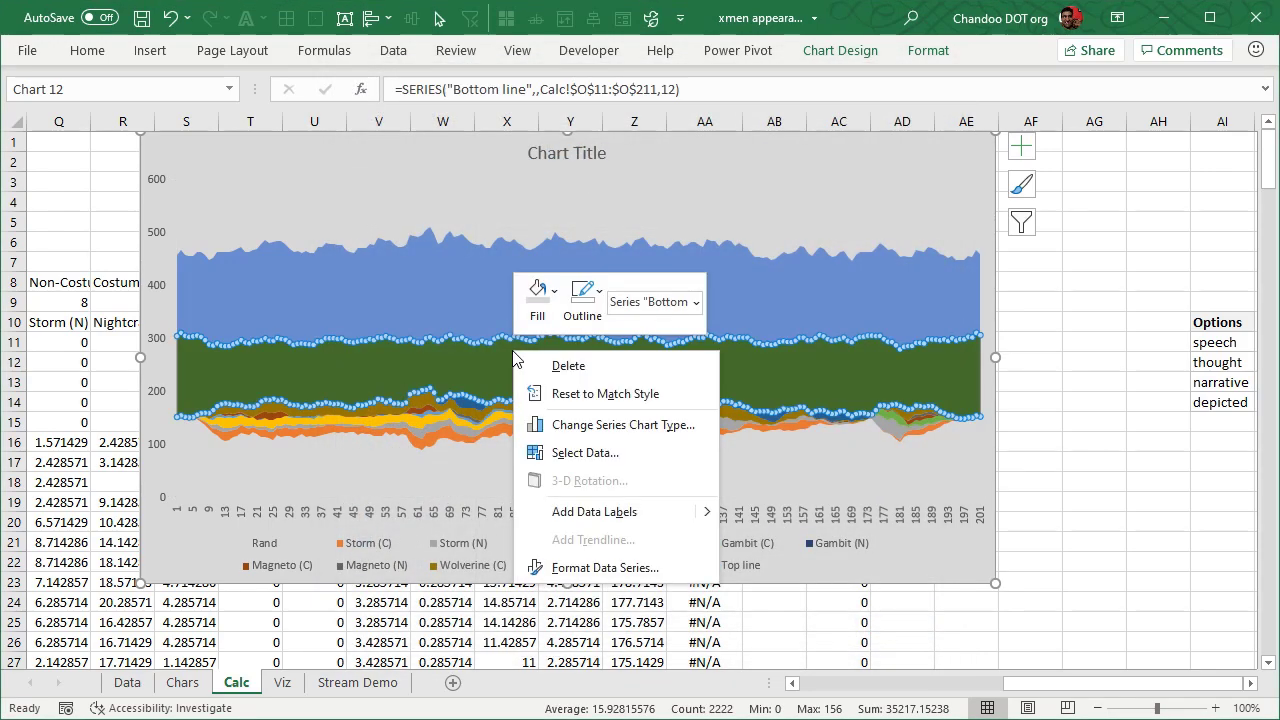
click(619, 426)
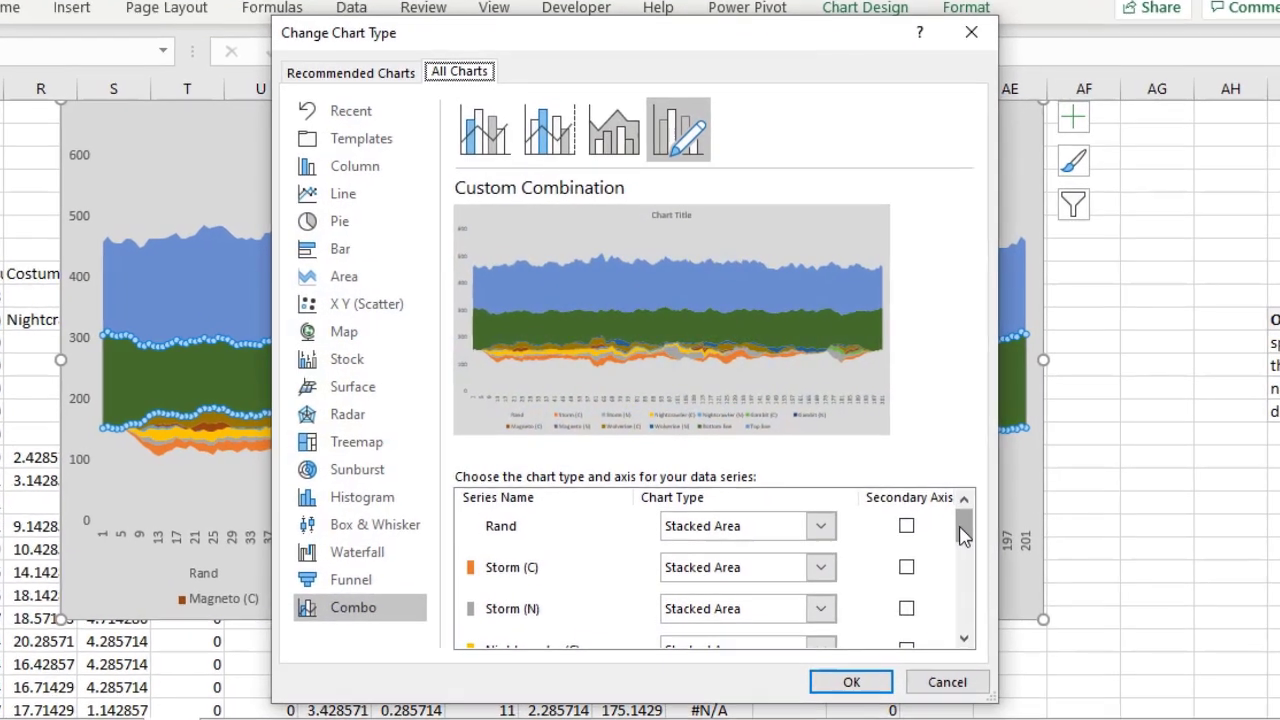
drag(926, 503, 927, 590)
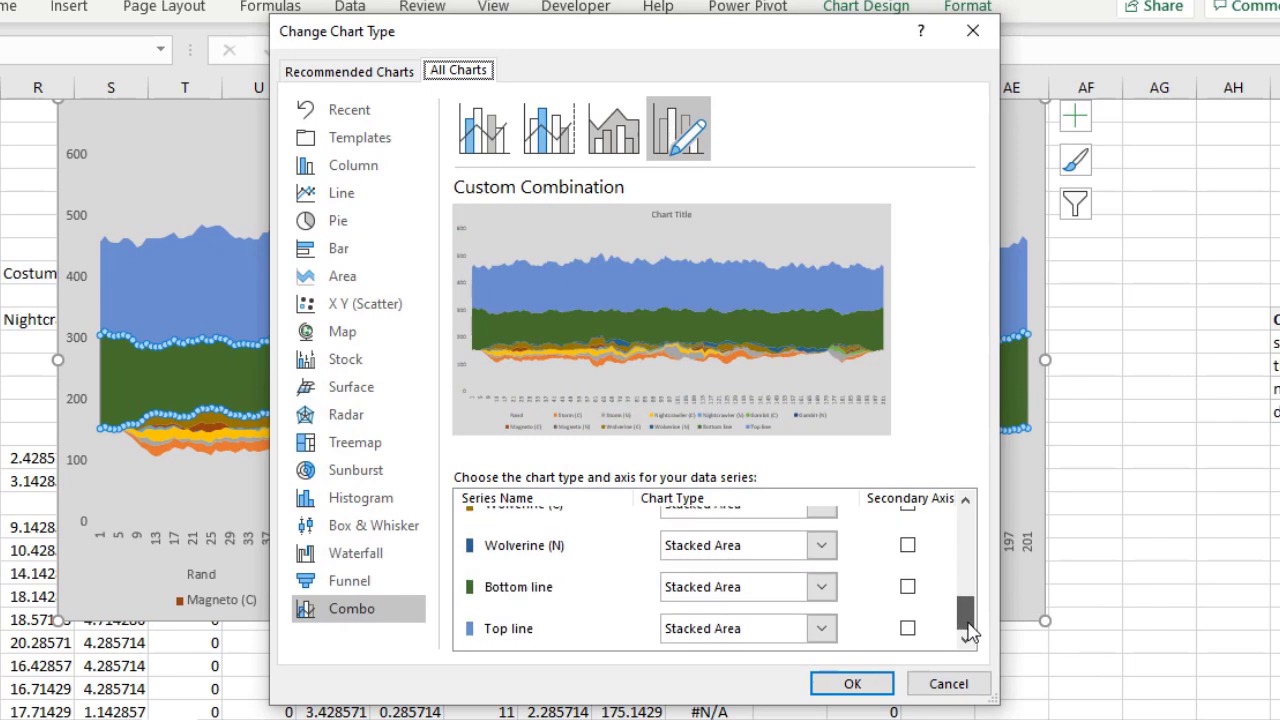
click(821, 587)
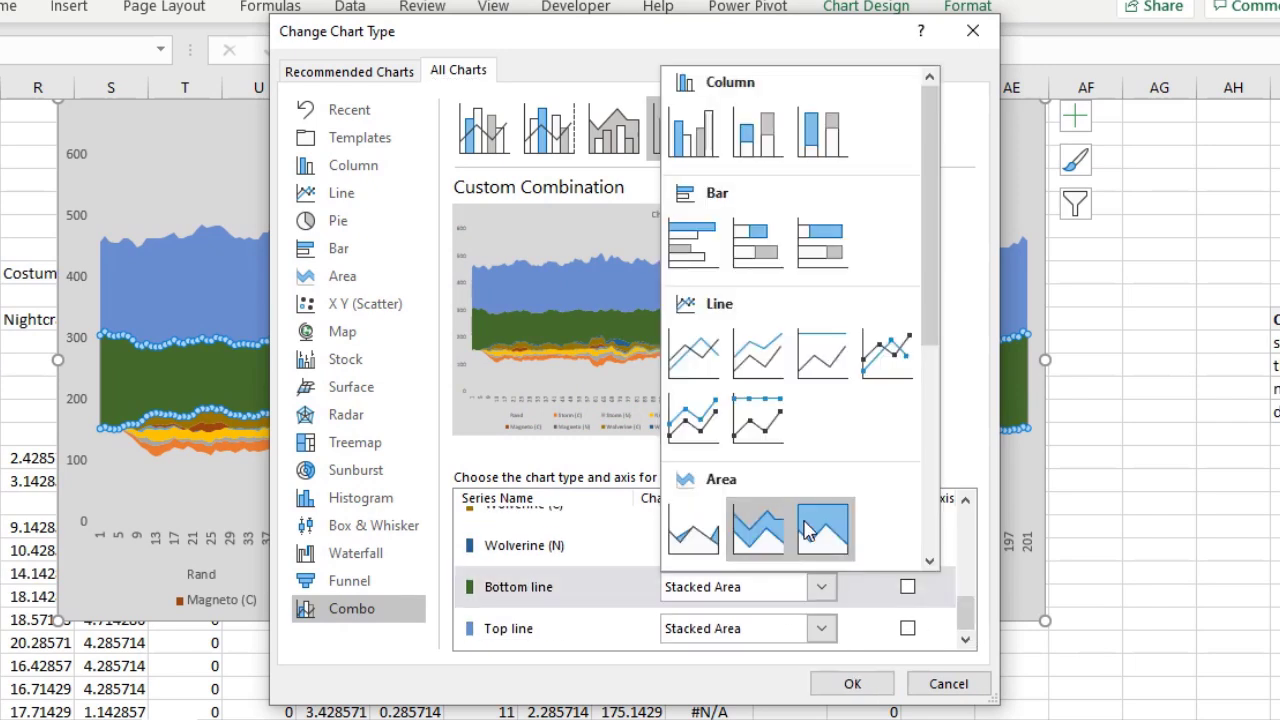
click(693, 381)
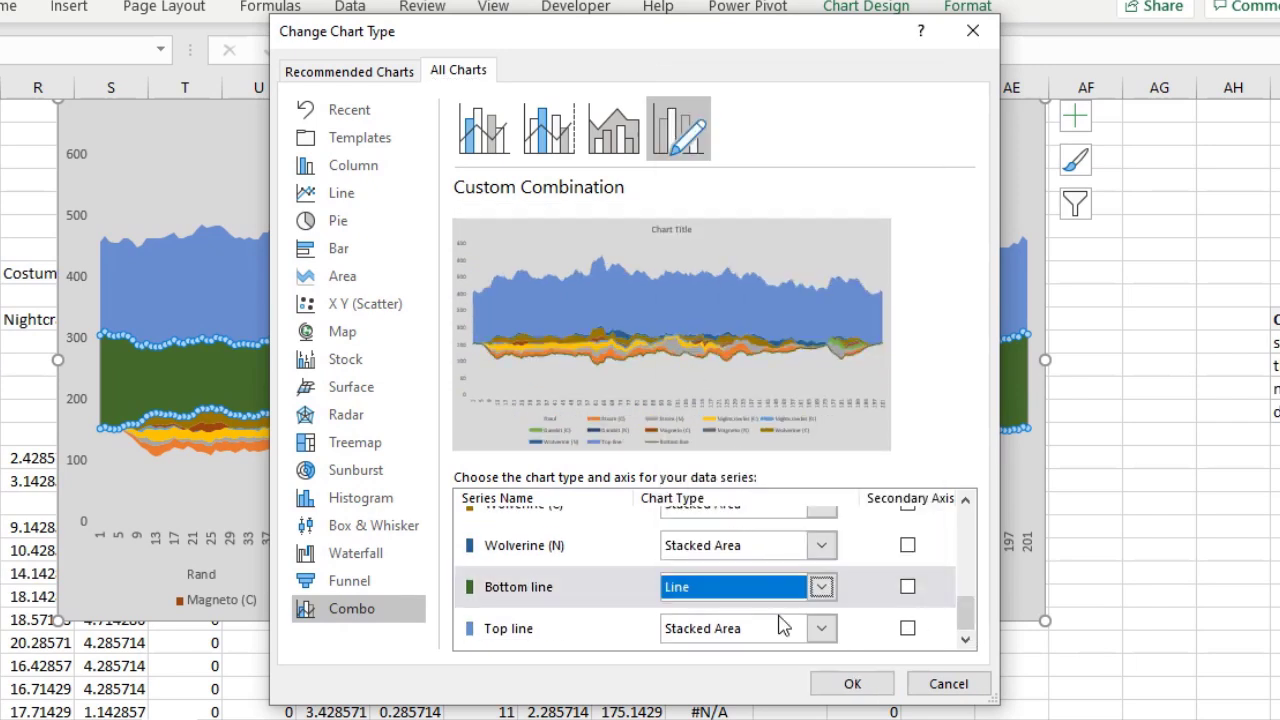
click(826, 632)
click(695, 394)
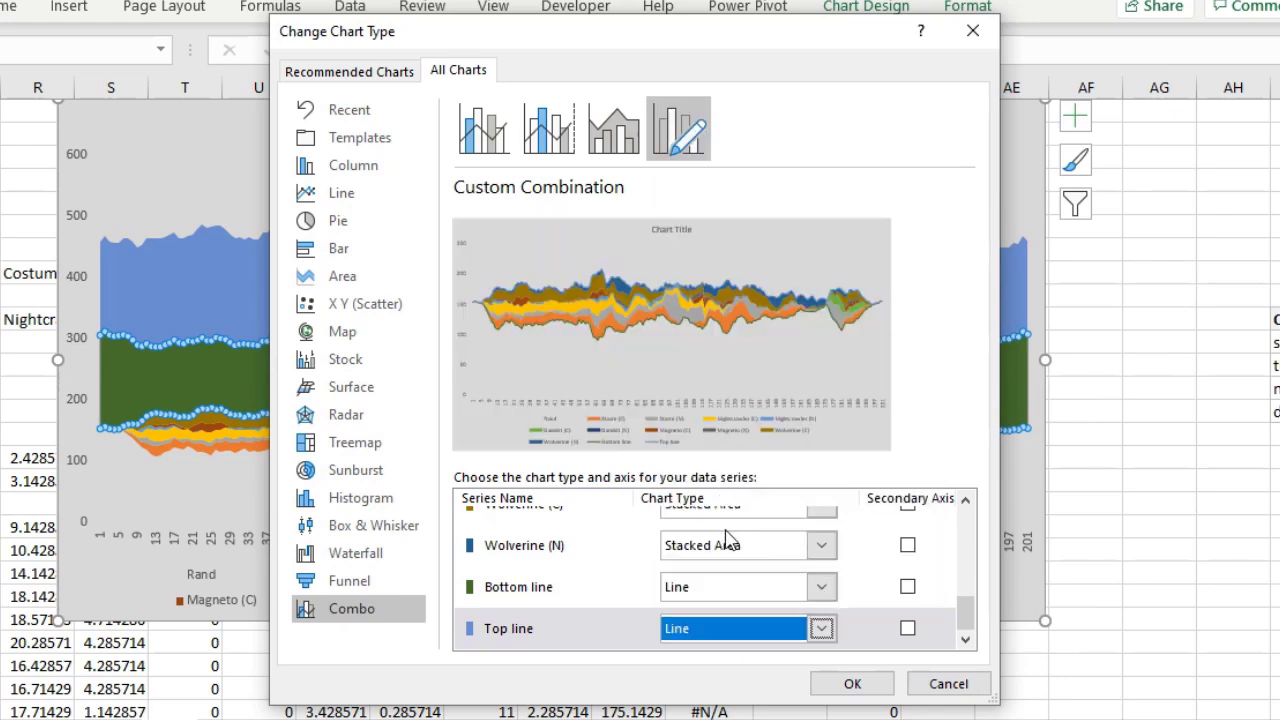
click(855, 683)
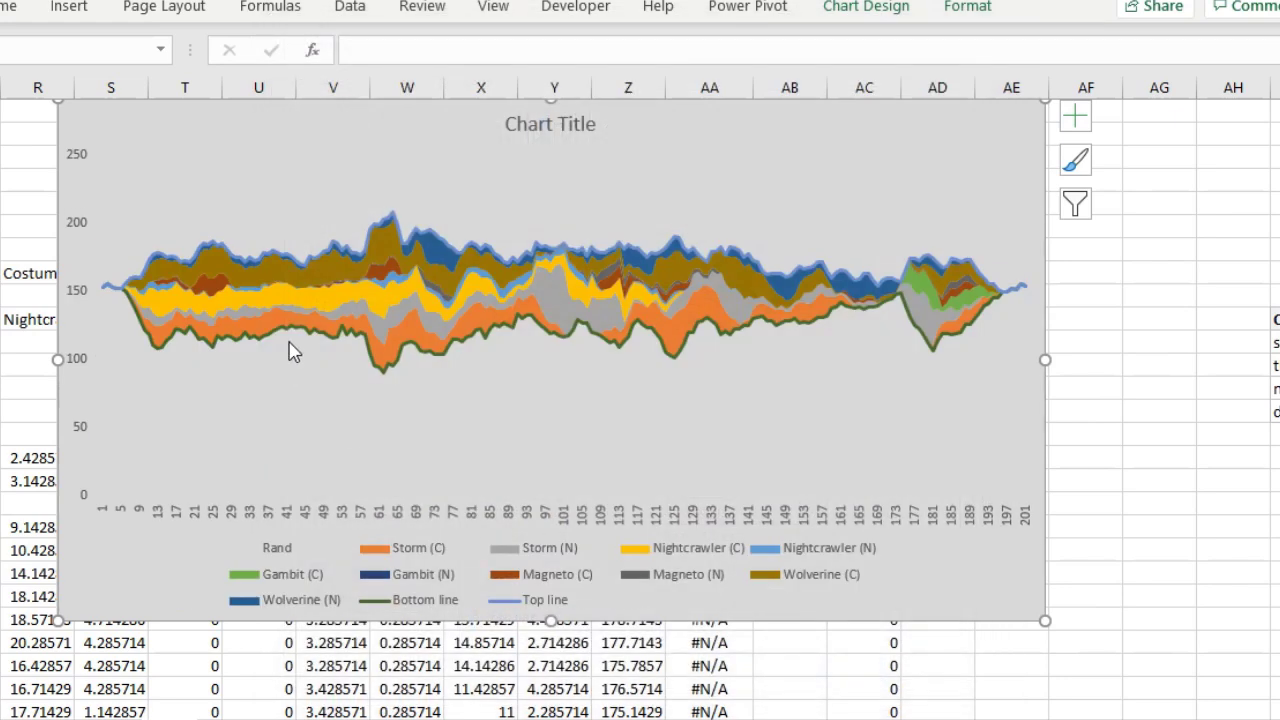
click(924, 428)
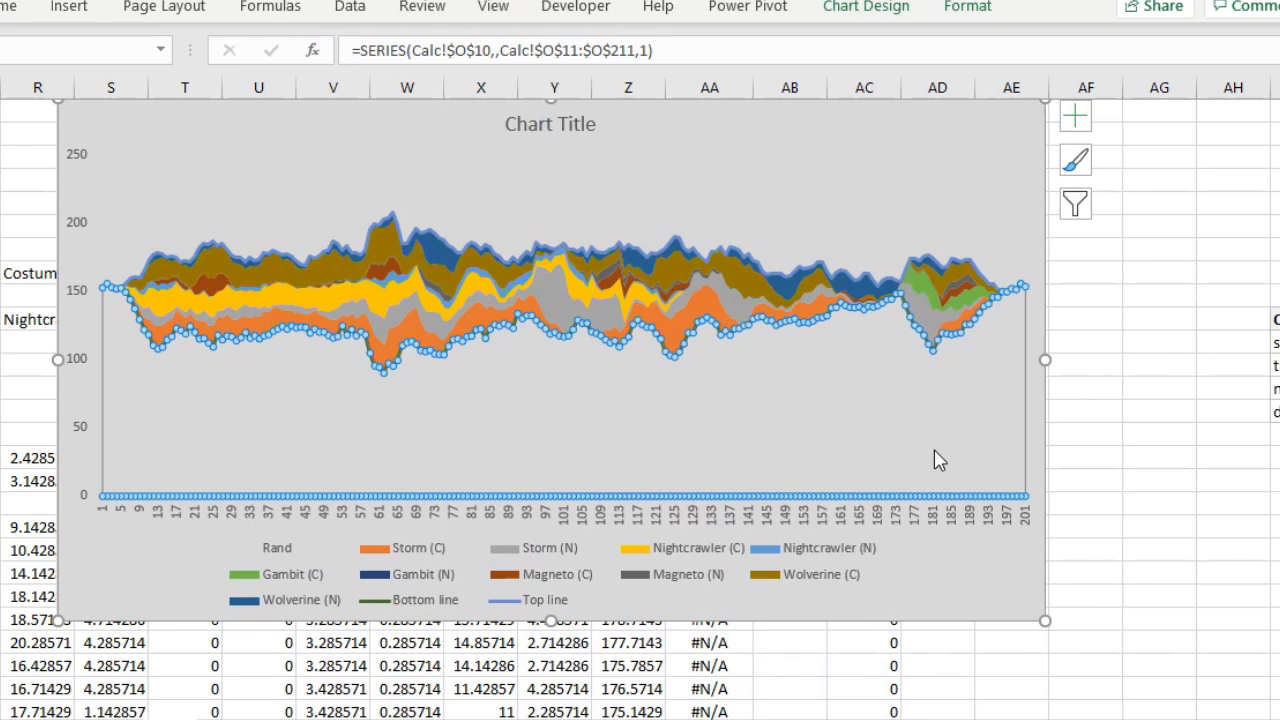
click(1150, 549)
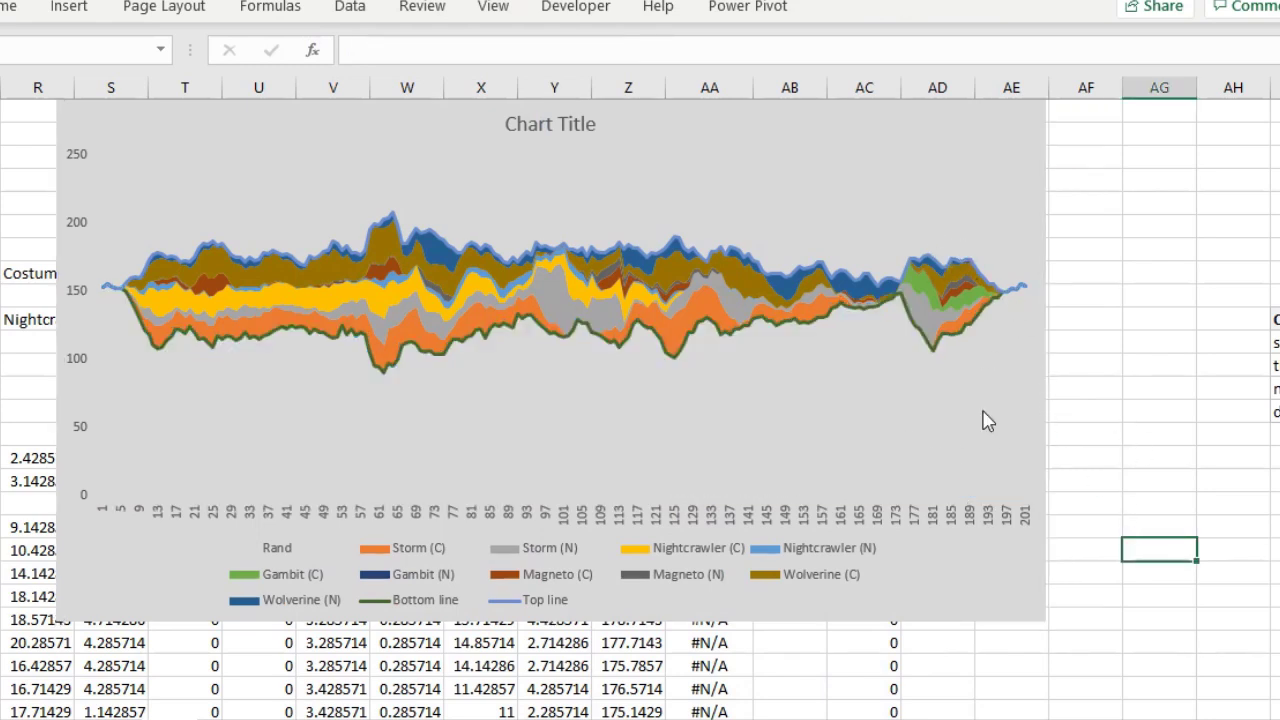
Step: Format the Bottom line series as a solid white line with a width of 1 pt
double_click(916, 424)
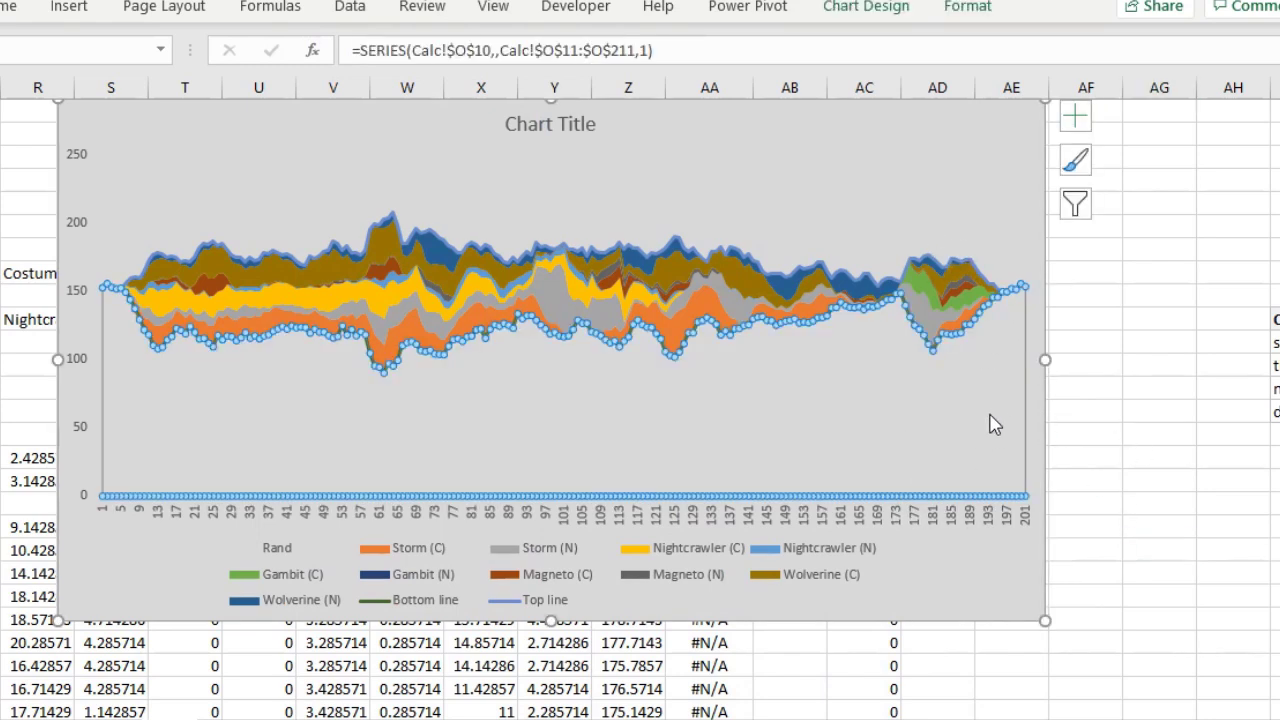
click(1034, 182)
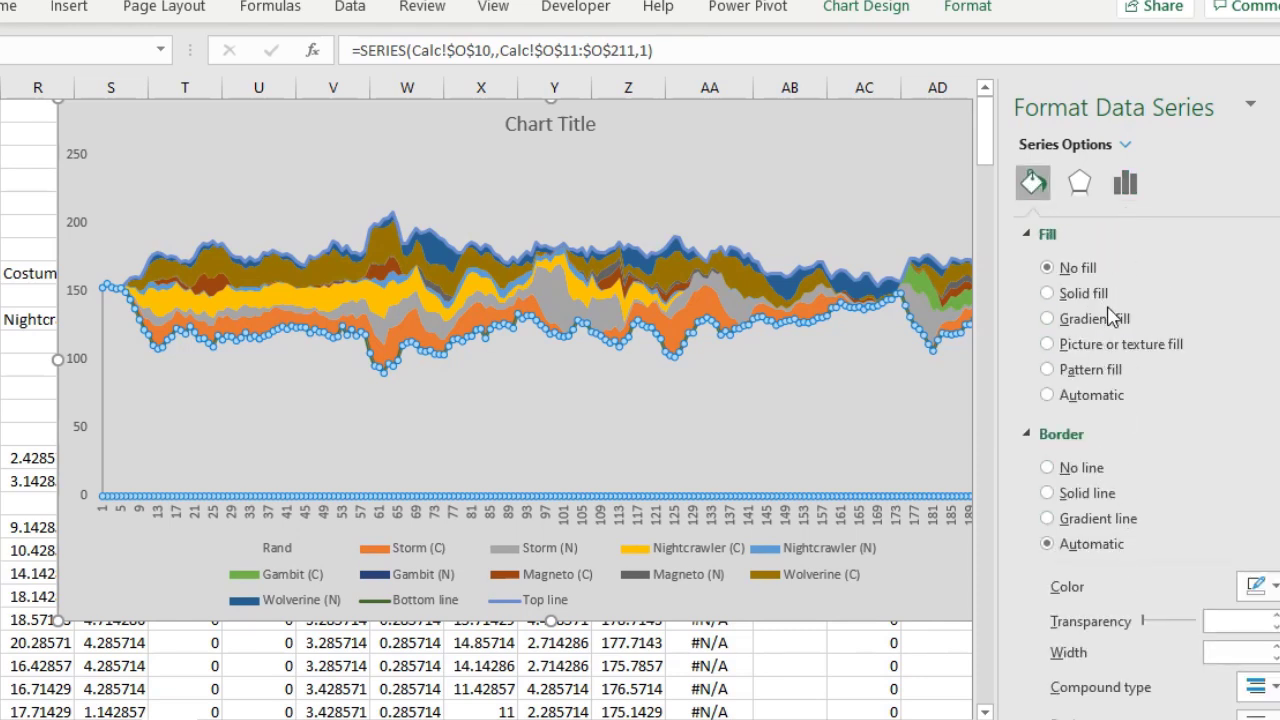
click(1126, 146)
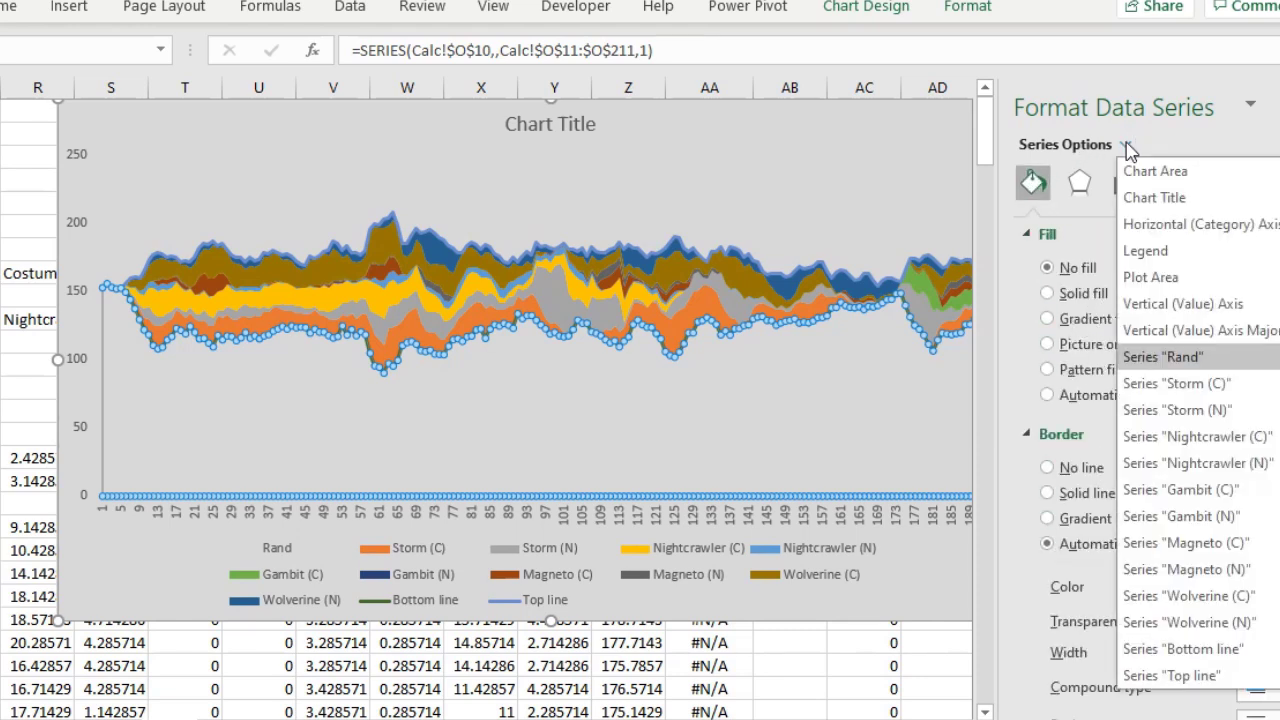
click(1182, 648)
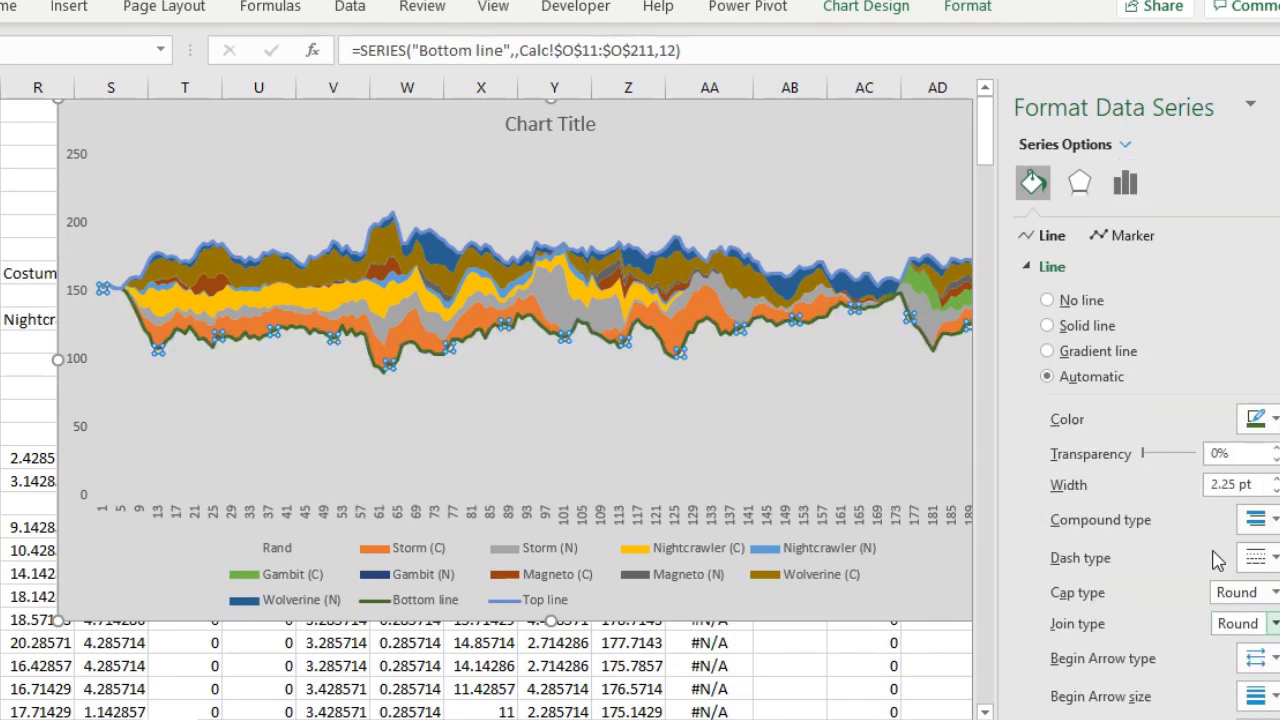
click(1264, 418)
click(1220, 477)
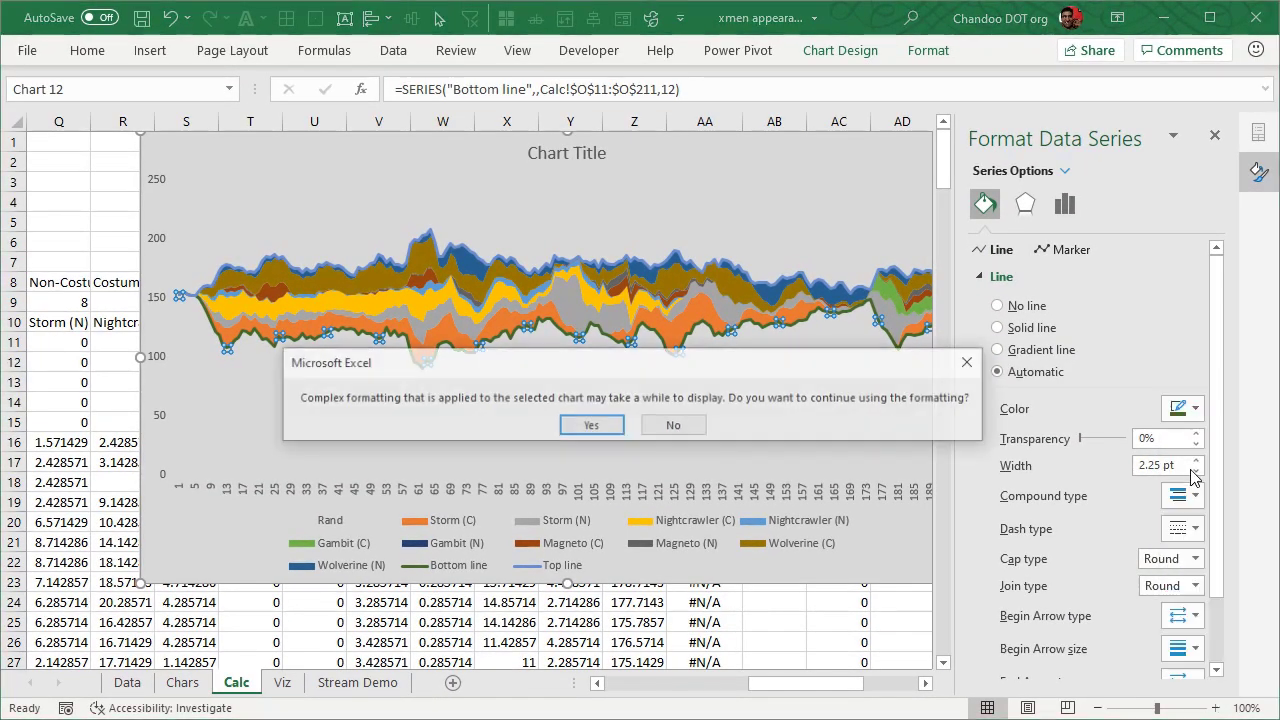
click(586, 428)
click(1196, 470)
click(1196, 470)
click(1196, 470)
click(1197, 471)
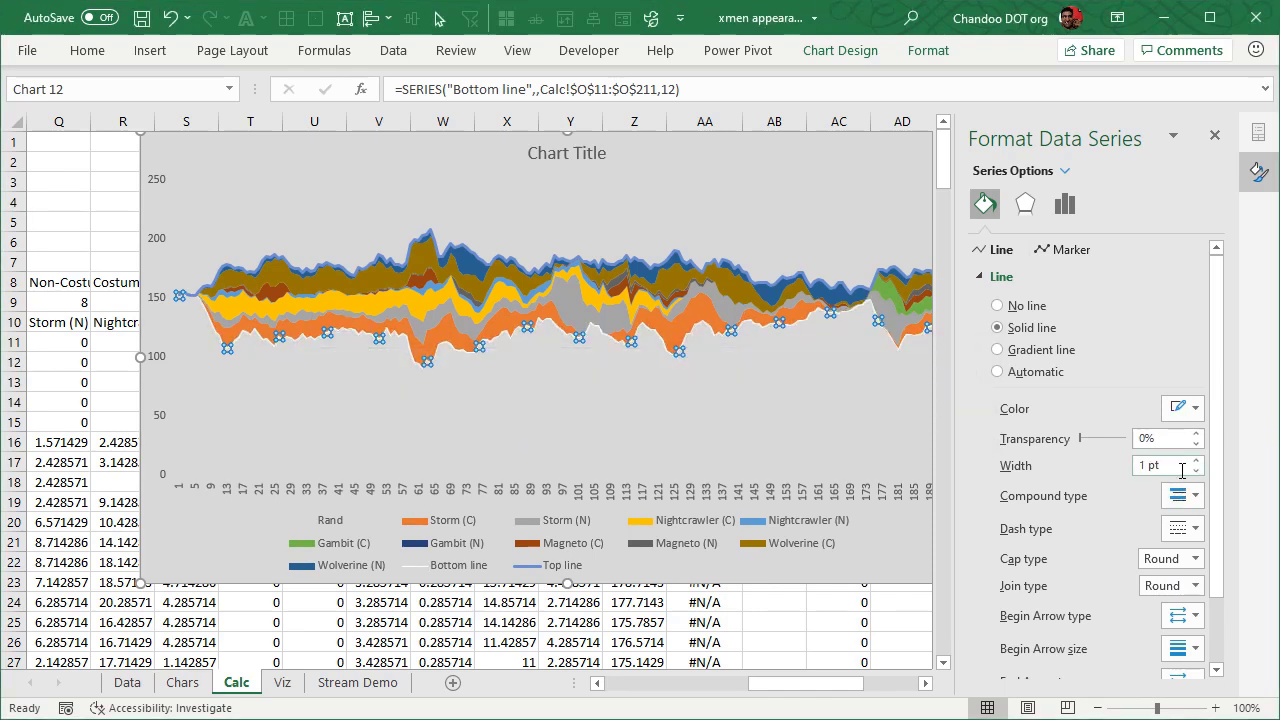
Step: Format the Top line series as a solid white line 1 pt wide and close the formatting options
click(622, 263)
click(1197, 471)
click(1197, 471)
click(1197, 471)
click(1197, 471)
click(1197, 471)
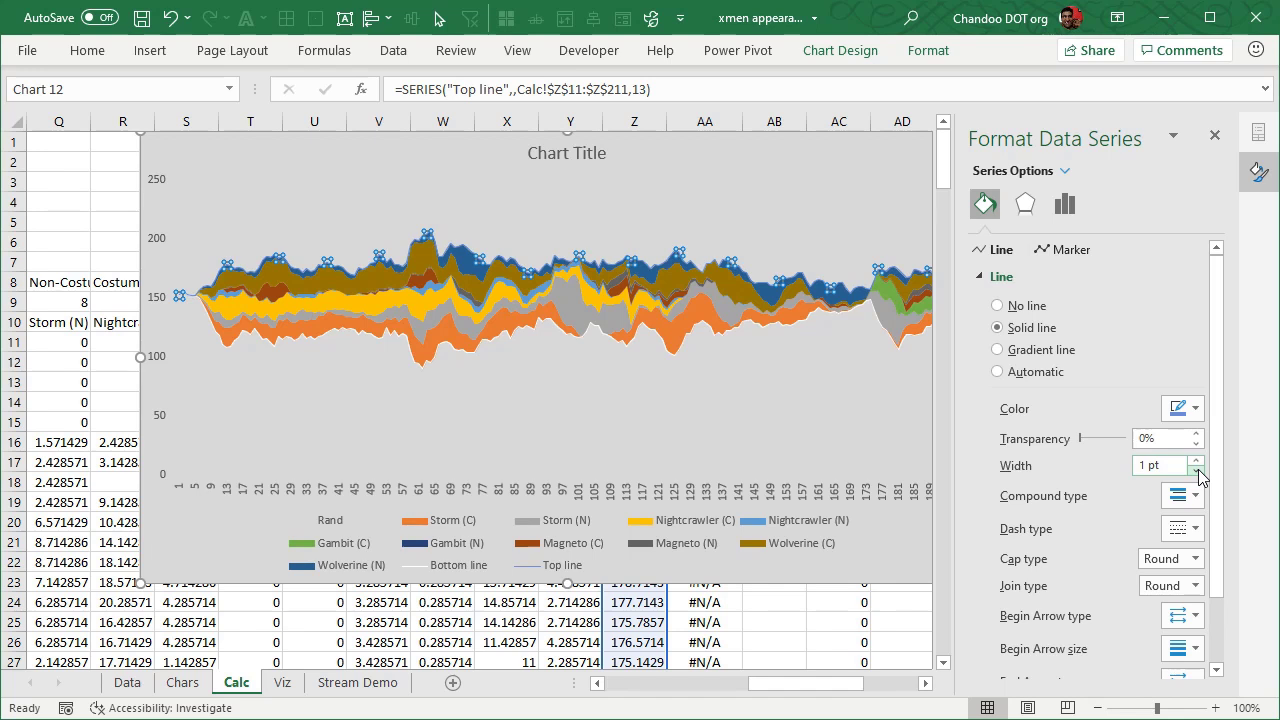
click(1182, 408)
click(953, 455)
click(789, 443)
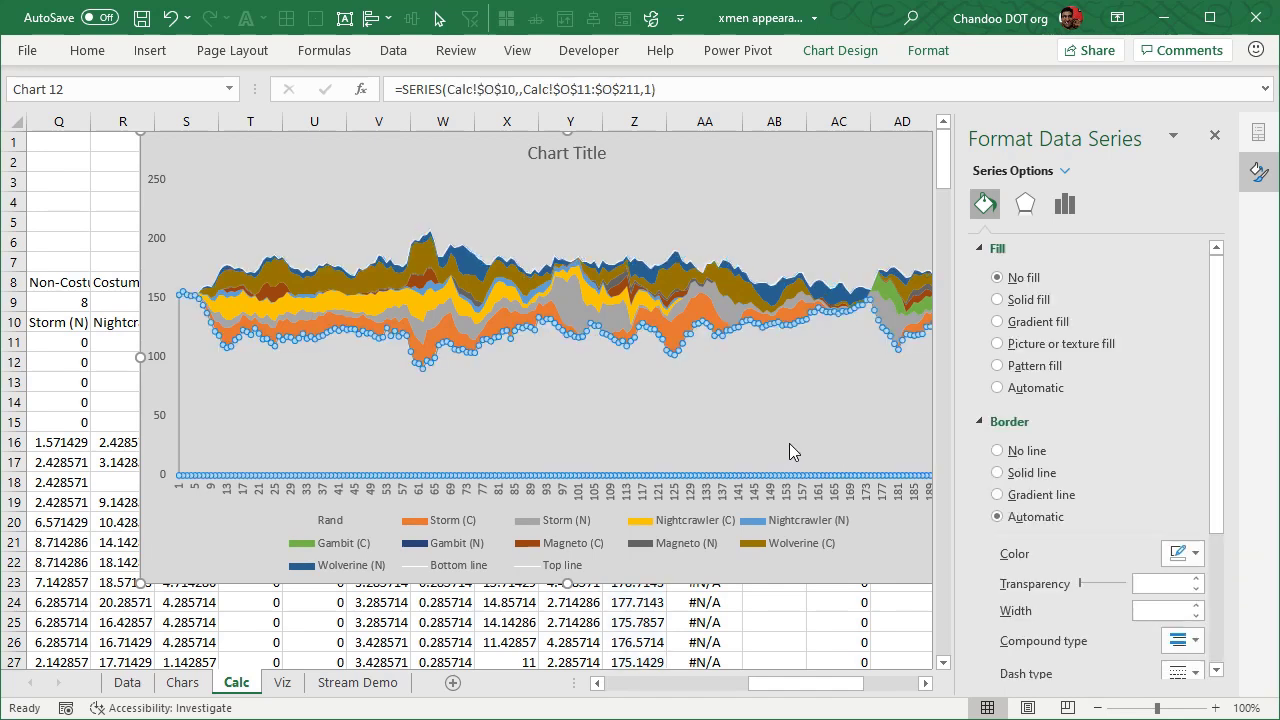
click(817, 208)
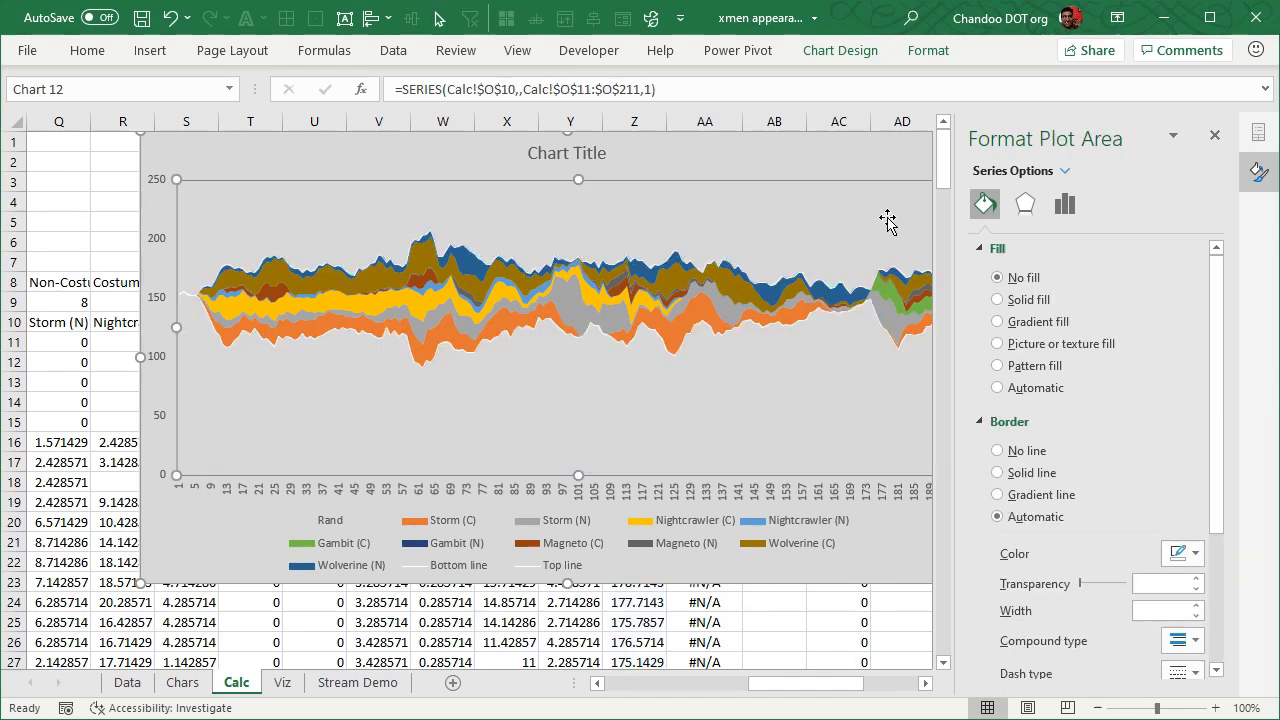
click(1215, 138)
click(1030, 420)
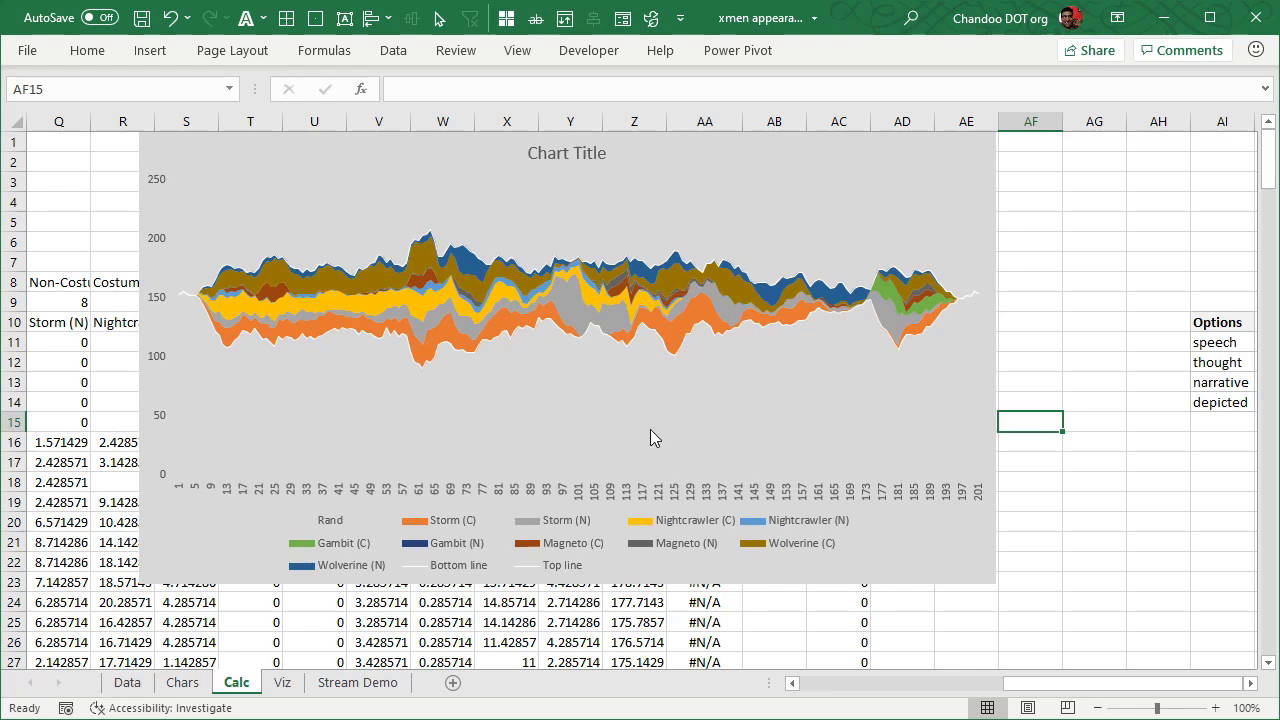
Step: Move the chart clear of the Label Line, Error bar and Labels columns and select the issue list AE11:AE18
drag(283, 177, 920, 226)
click(1249, 686)
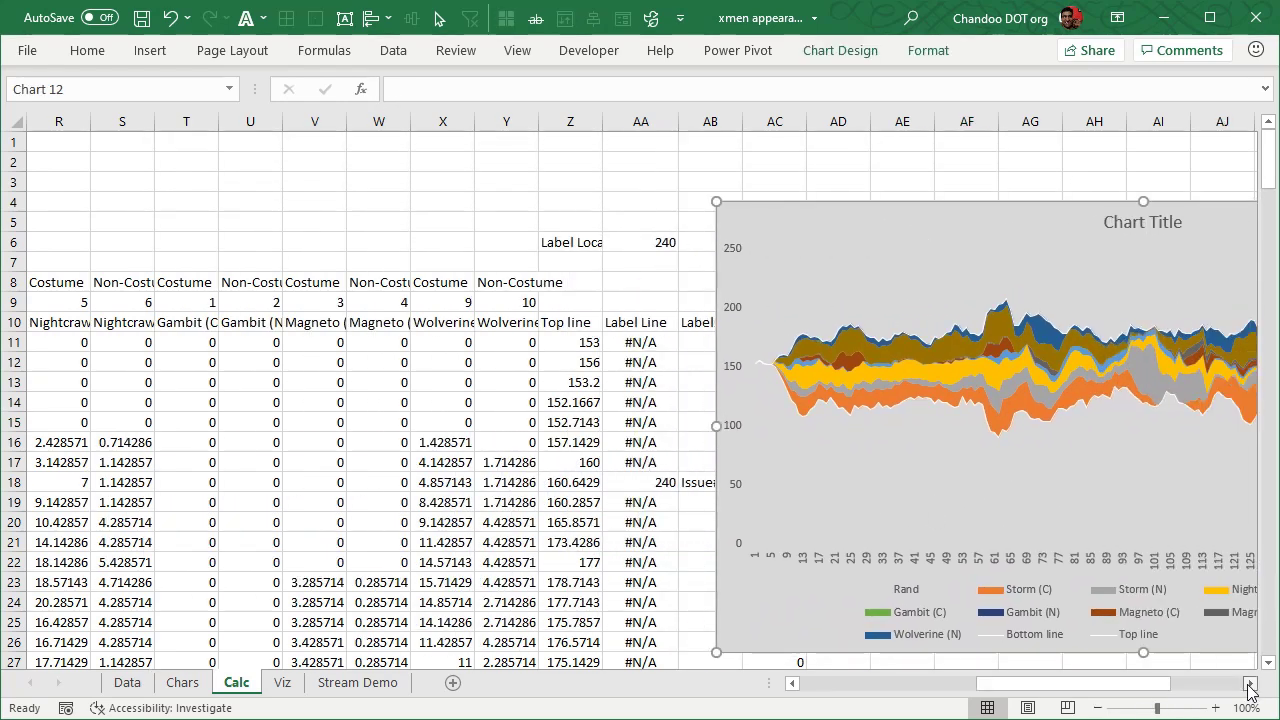
click(1249, 686)
click(1249, 686)
click(1249, 686)
click(1249, 686)
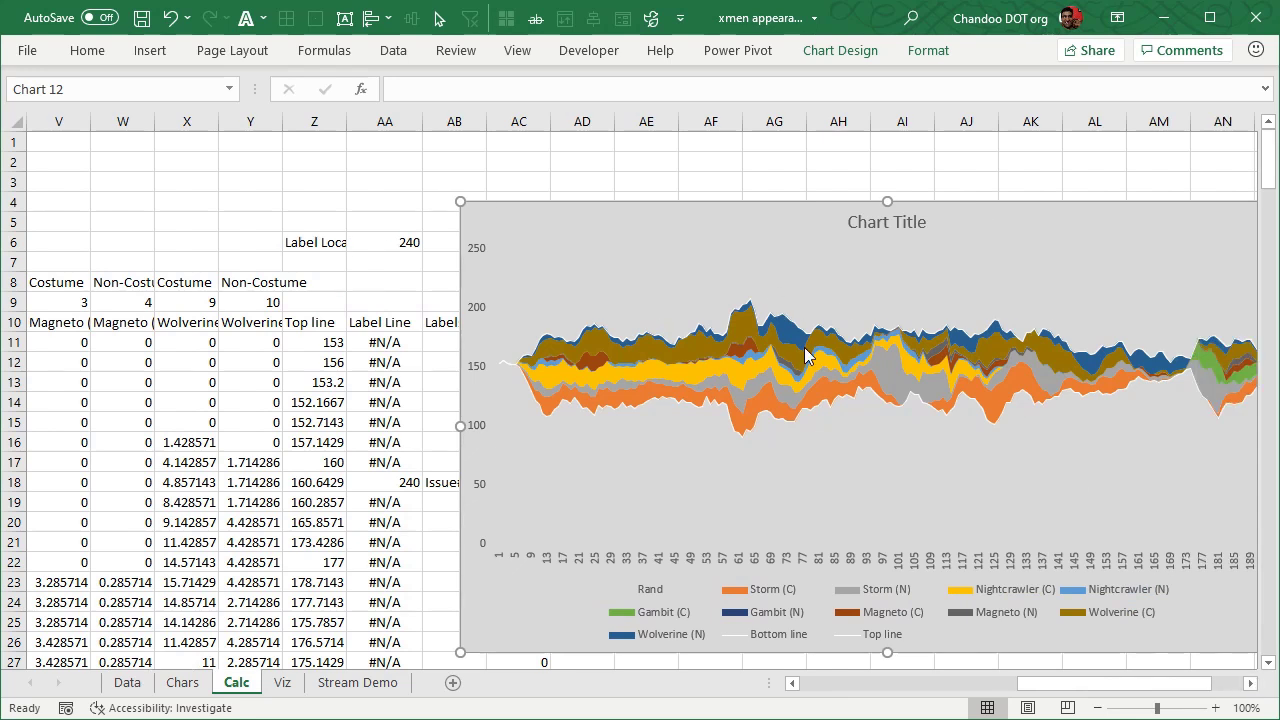
drag(621, 238, 862, 268)
drag(645, 342, 633, 498)
drag(491, 457, 493, 478)
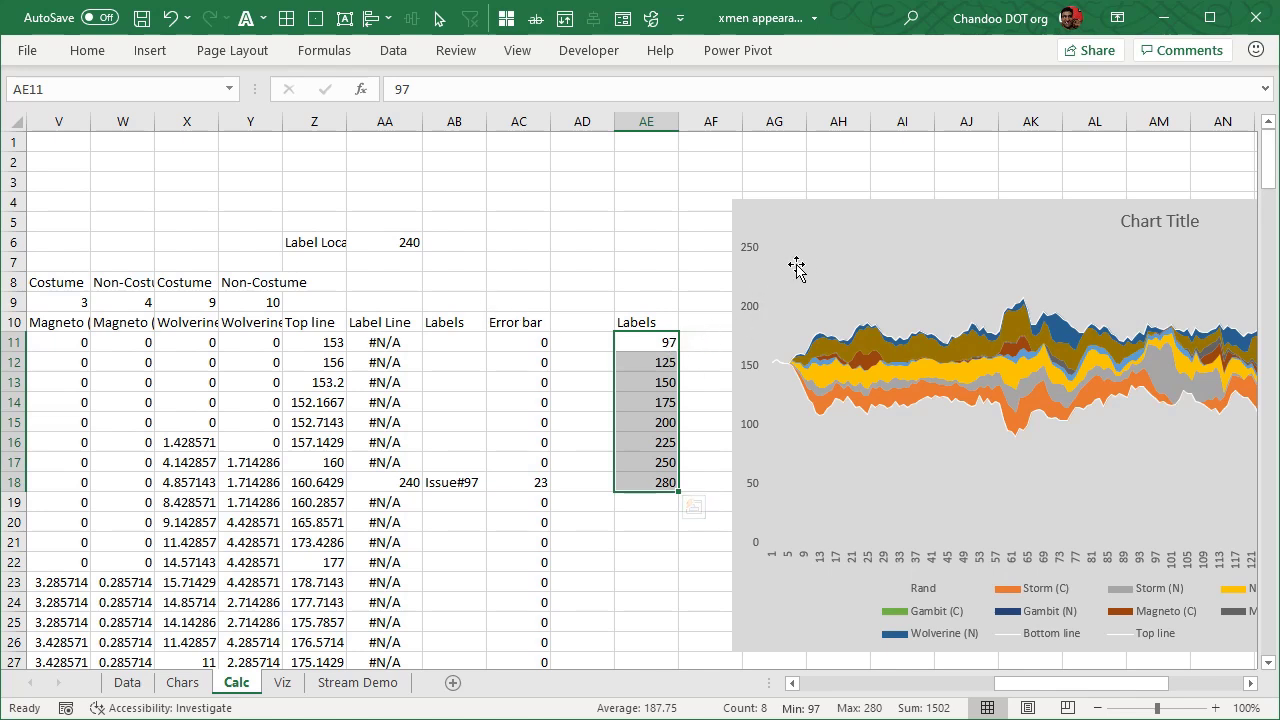
Step: Set the chart's horizontal axis labels to the issue numbers in Calc!B11:B211 and apply the data source change
right_click(879, 484)
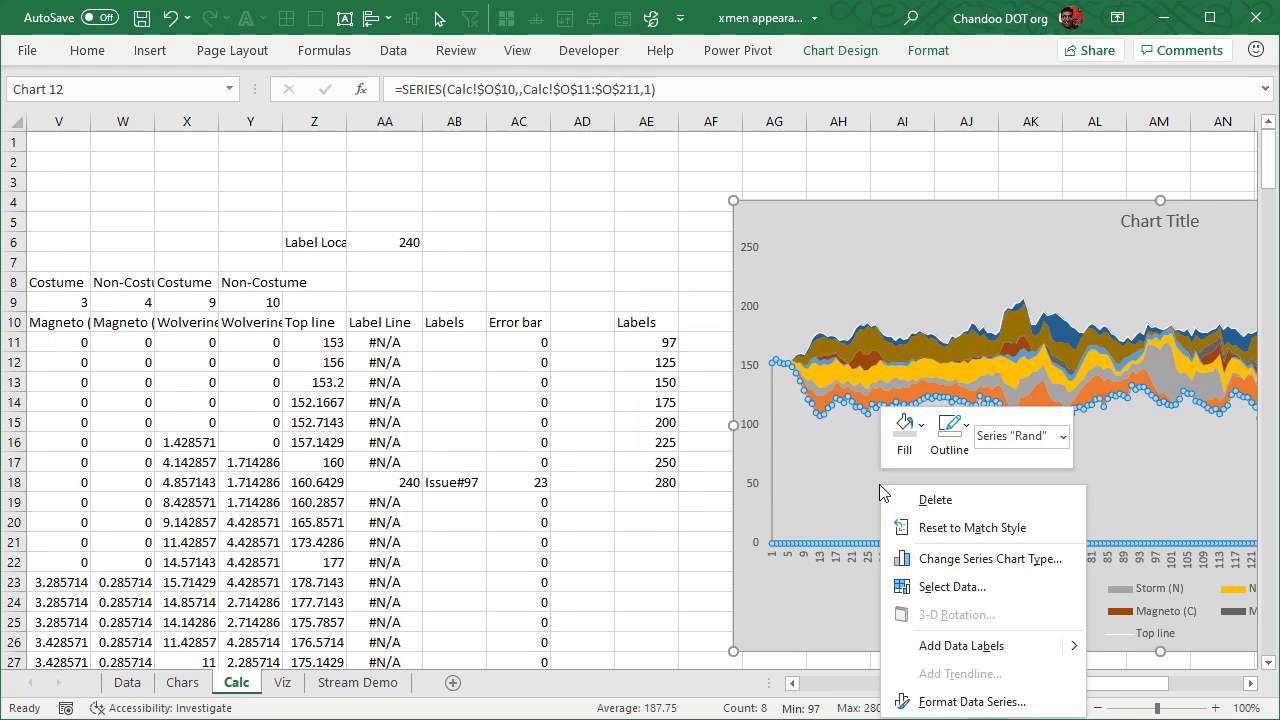
click(952, 587)
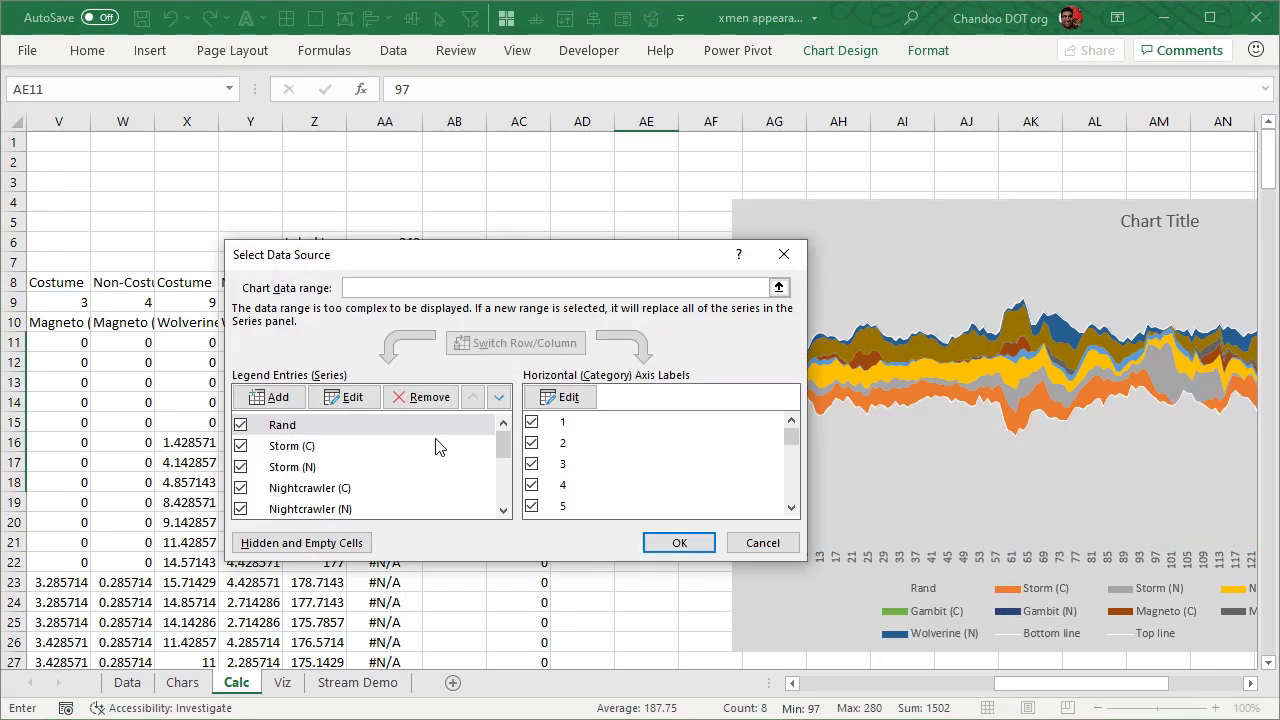
click(566, 397)
drag(1040, 686, 790, 692)
click(126, 344)
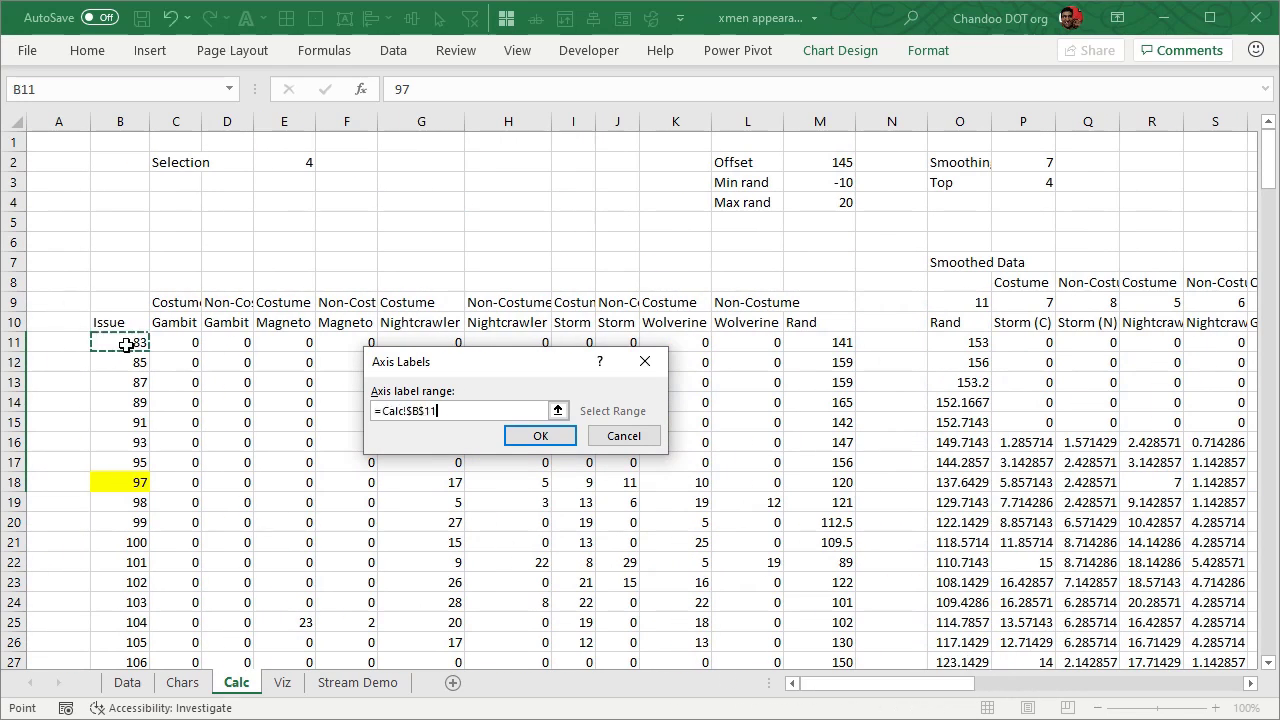
key(ctrl+shift+Down)
key(Return)
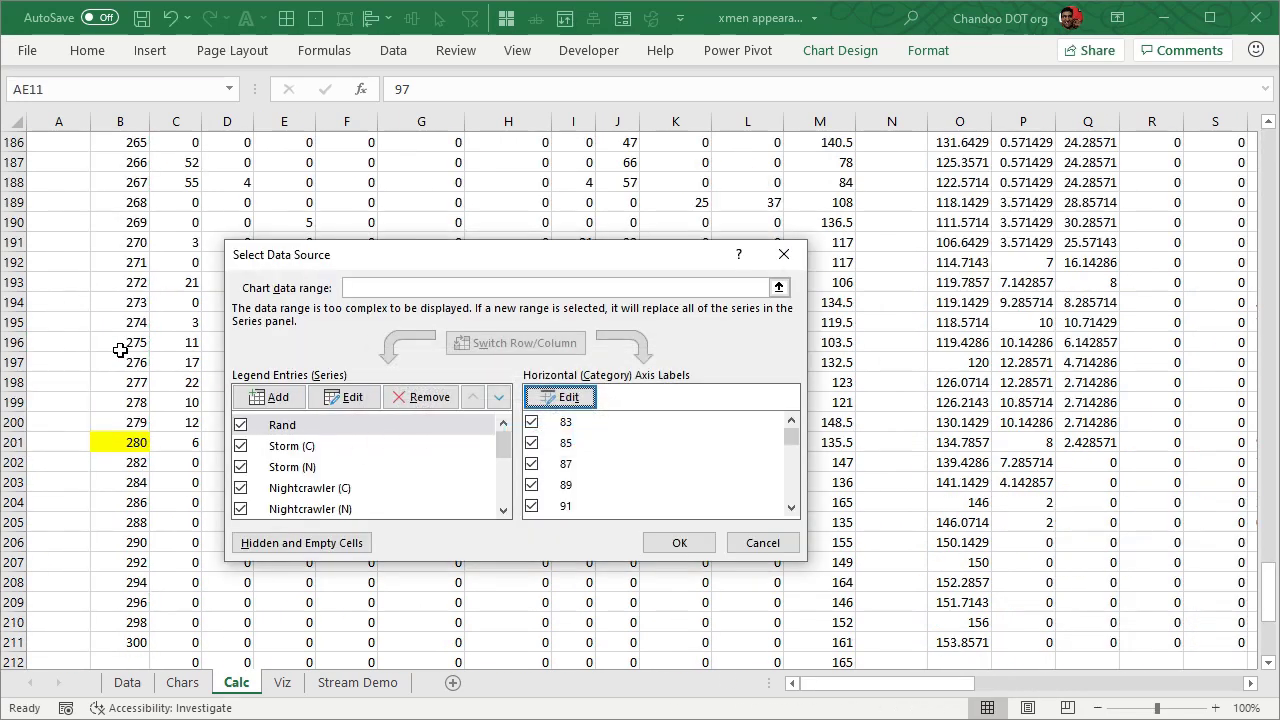
click(690, 548)
Step: Set the chart's horizontal issue axis to the date axis type and close the axis formatting options
drag(962, 690, 1230, 680)
drag(1262, 600, 1237, 186)
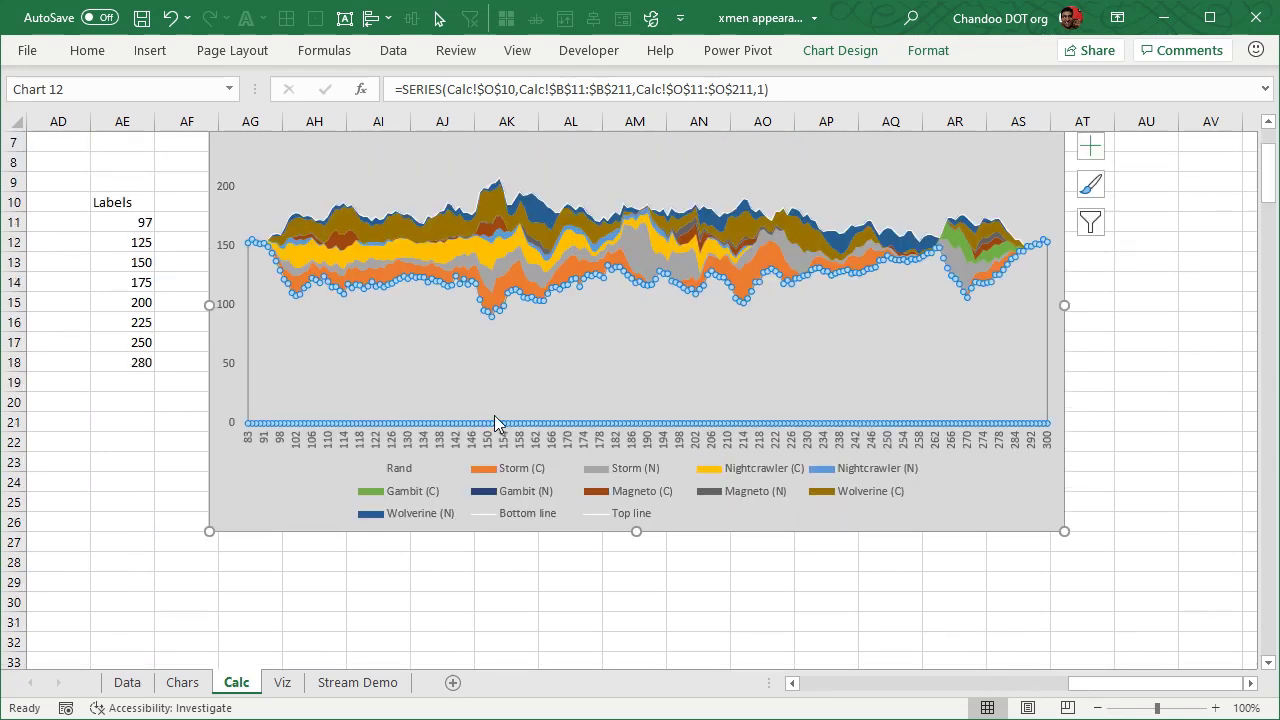
click(304, 439)
double_click(293, 442)
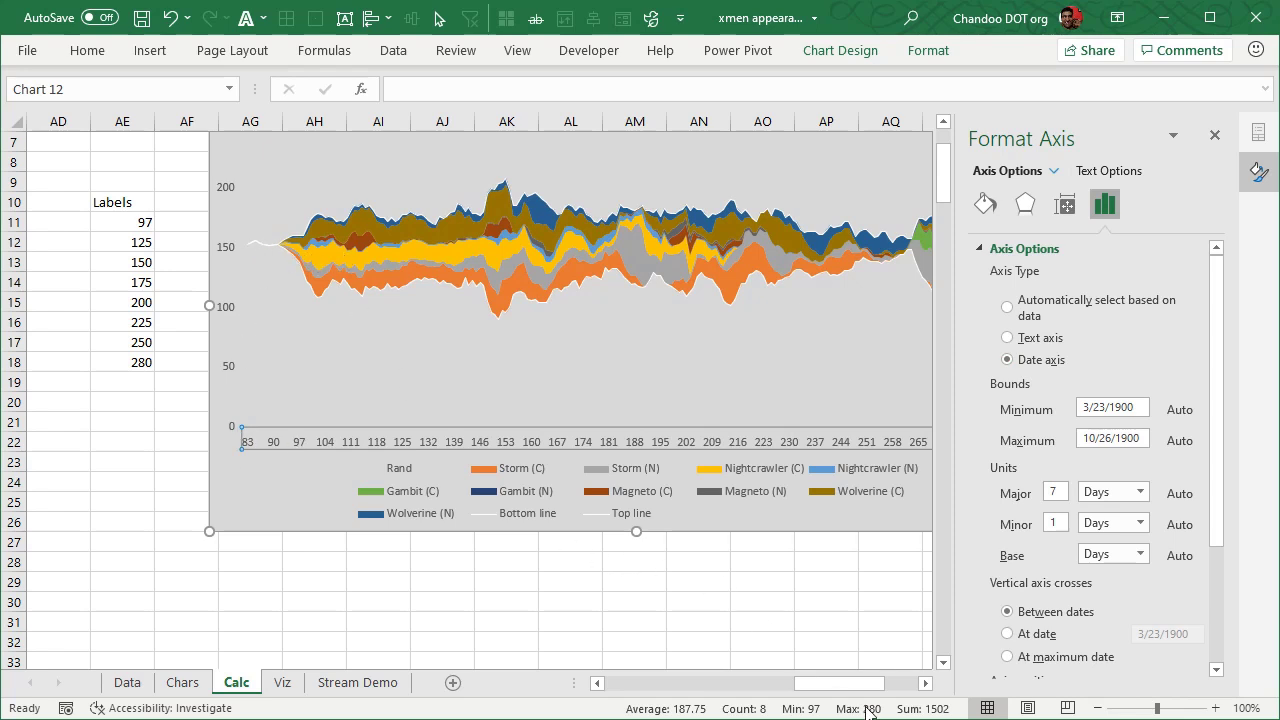
click(1215, 134)
click(1160, 500)
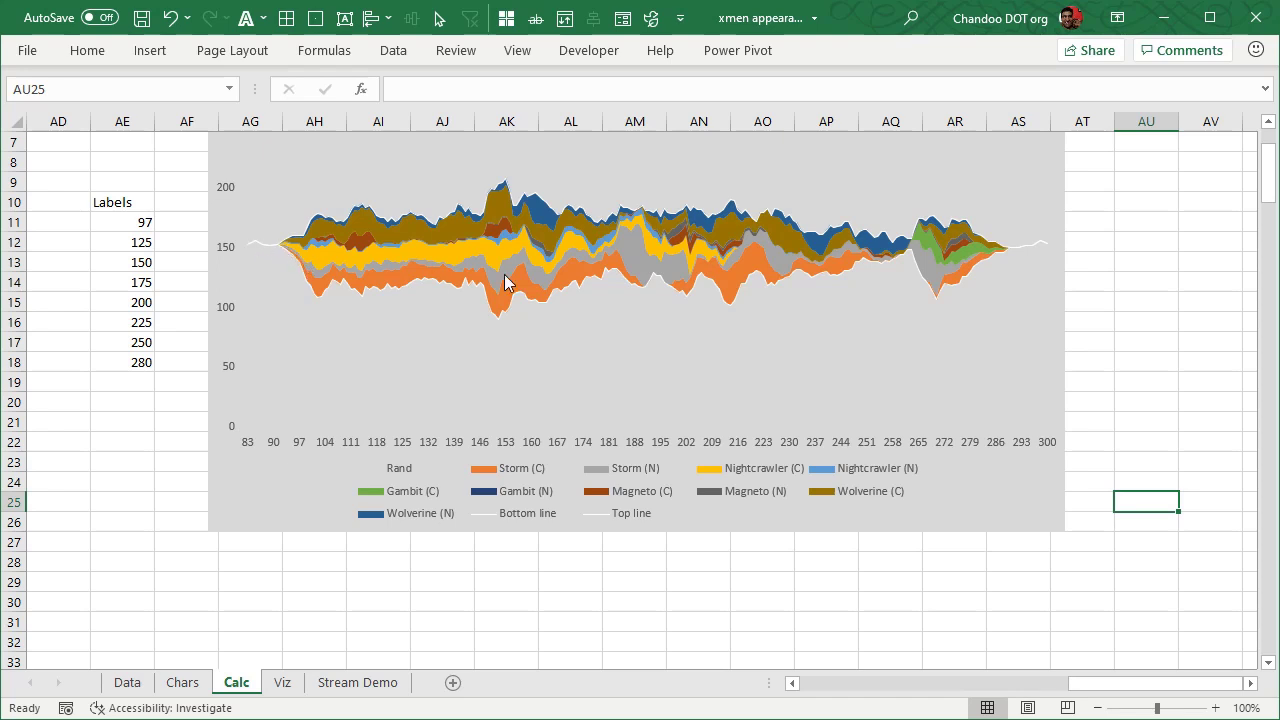
Step: Examine the Label Line formula in AA11 and the issue, label list and label location cells it references
scroll(836, 400, up, 2)
drag(1134, 690, 1069, 688)
click(573, 342)
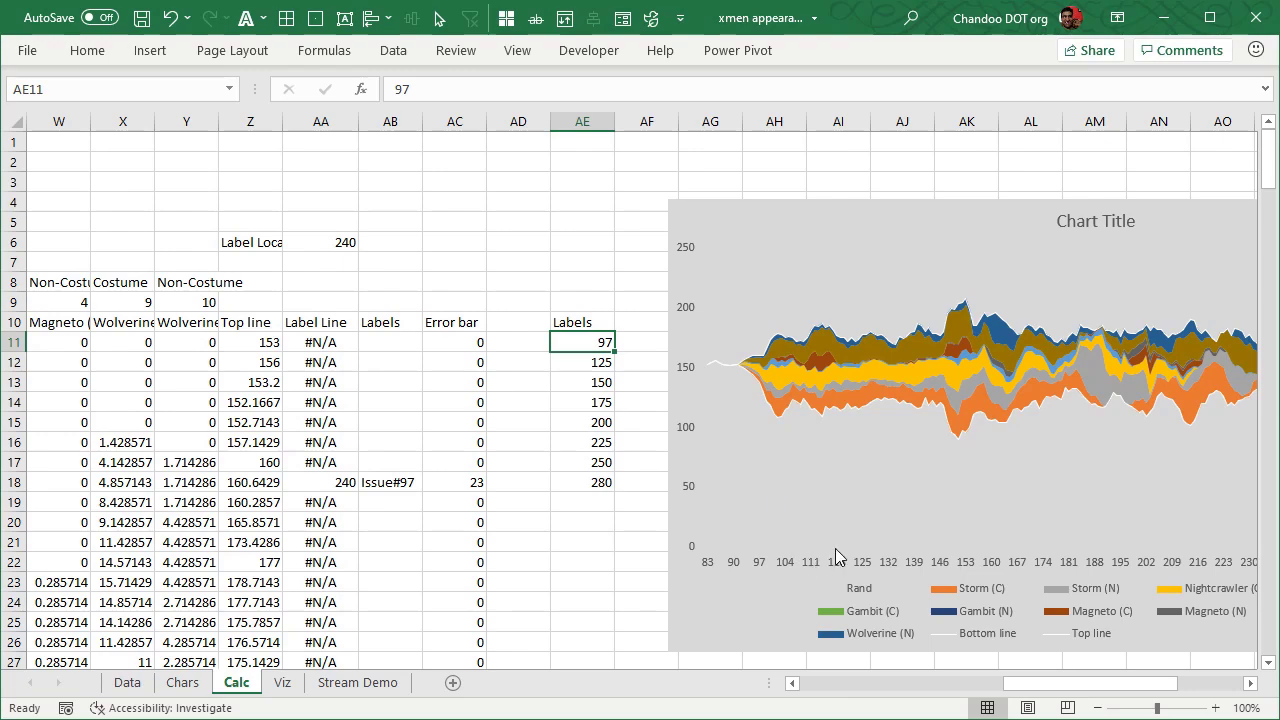
click(317, 342)
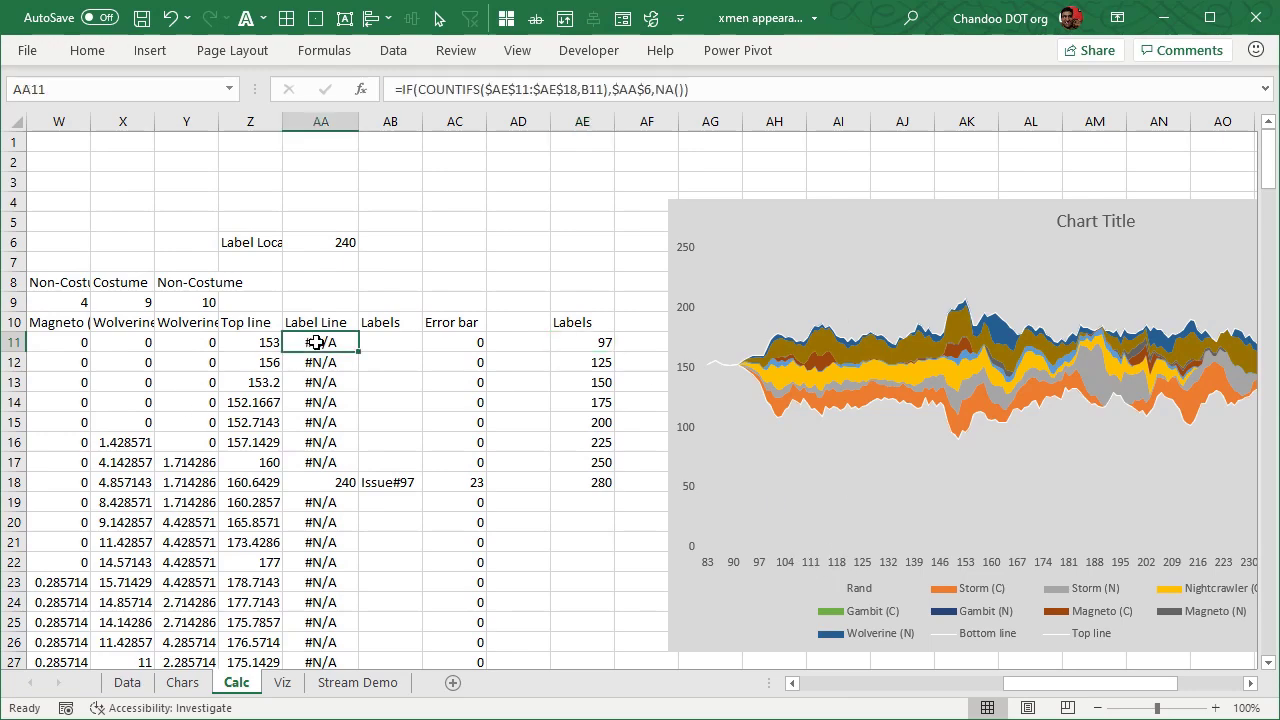
key(F2)
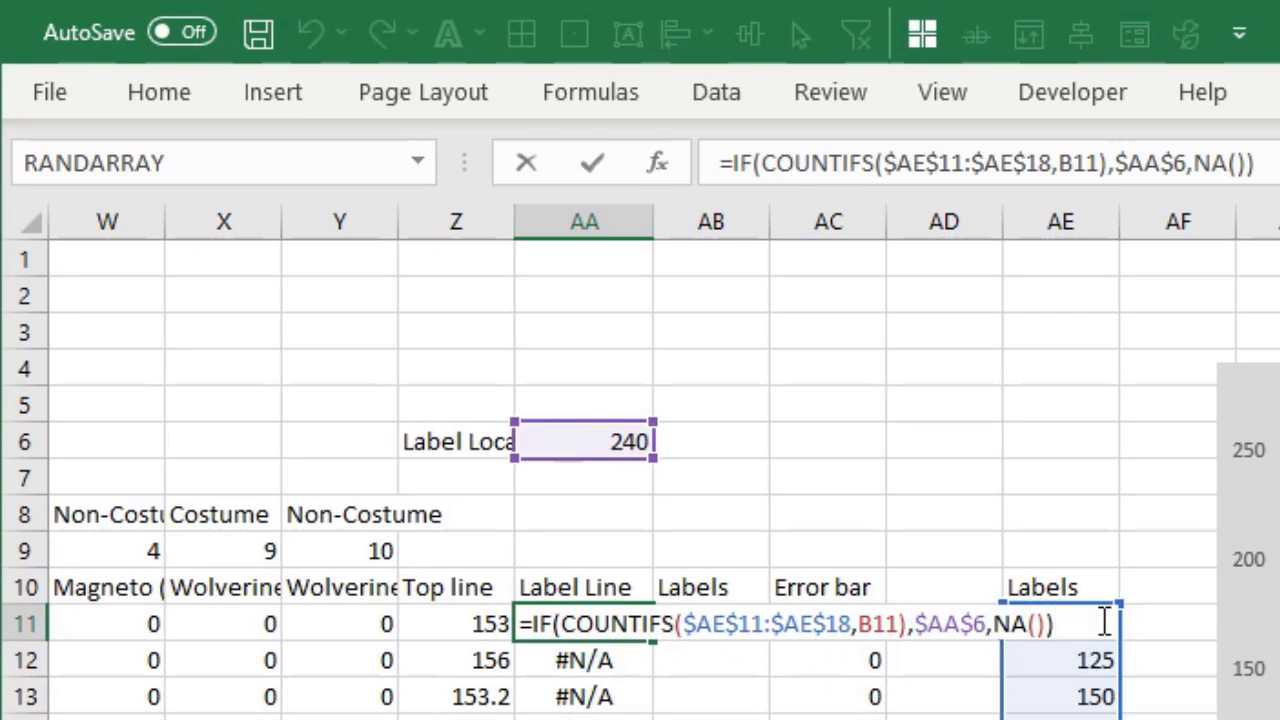
scroll(640, 460, left, 8)
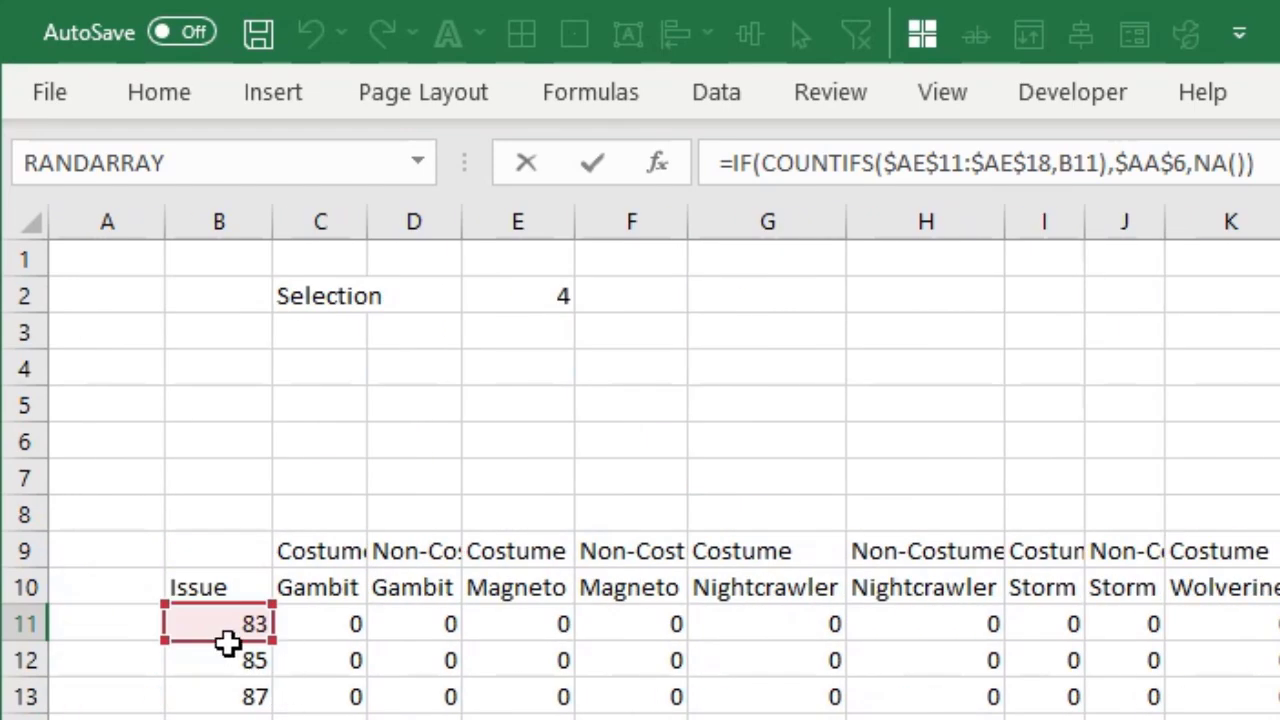
scroll(640, 460, right, 8)
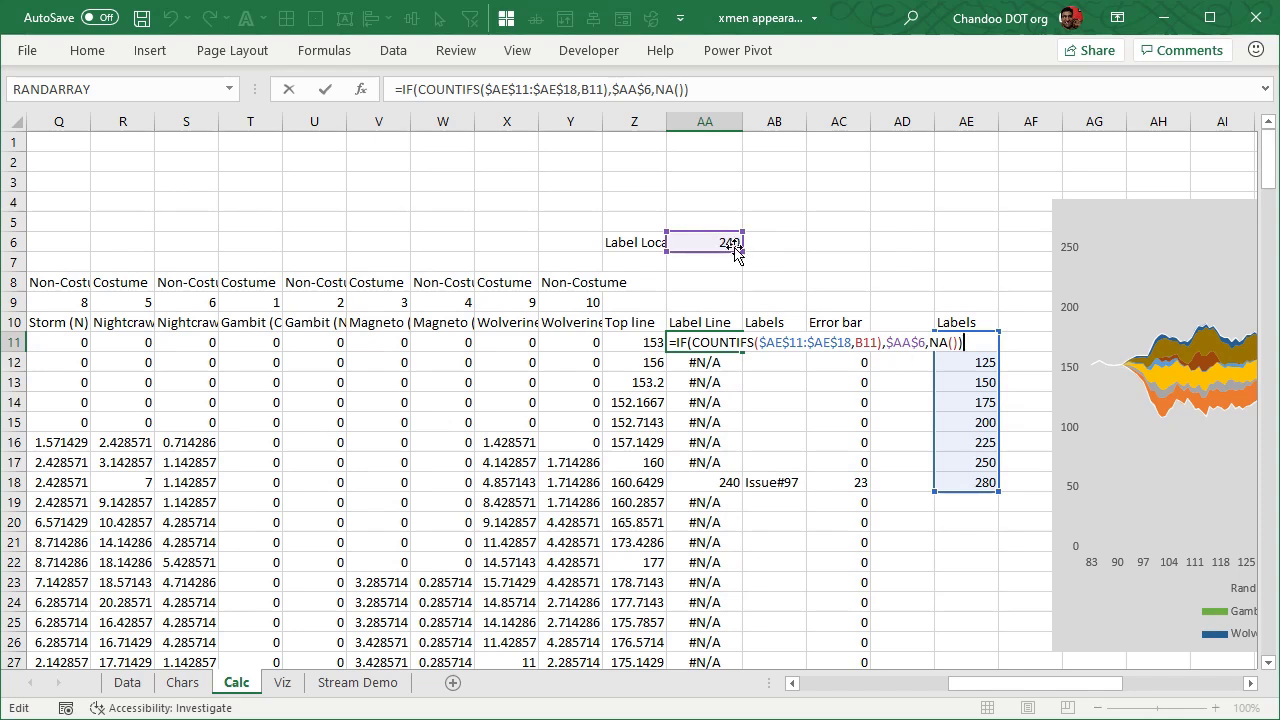
key(ctrl+Return)
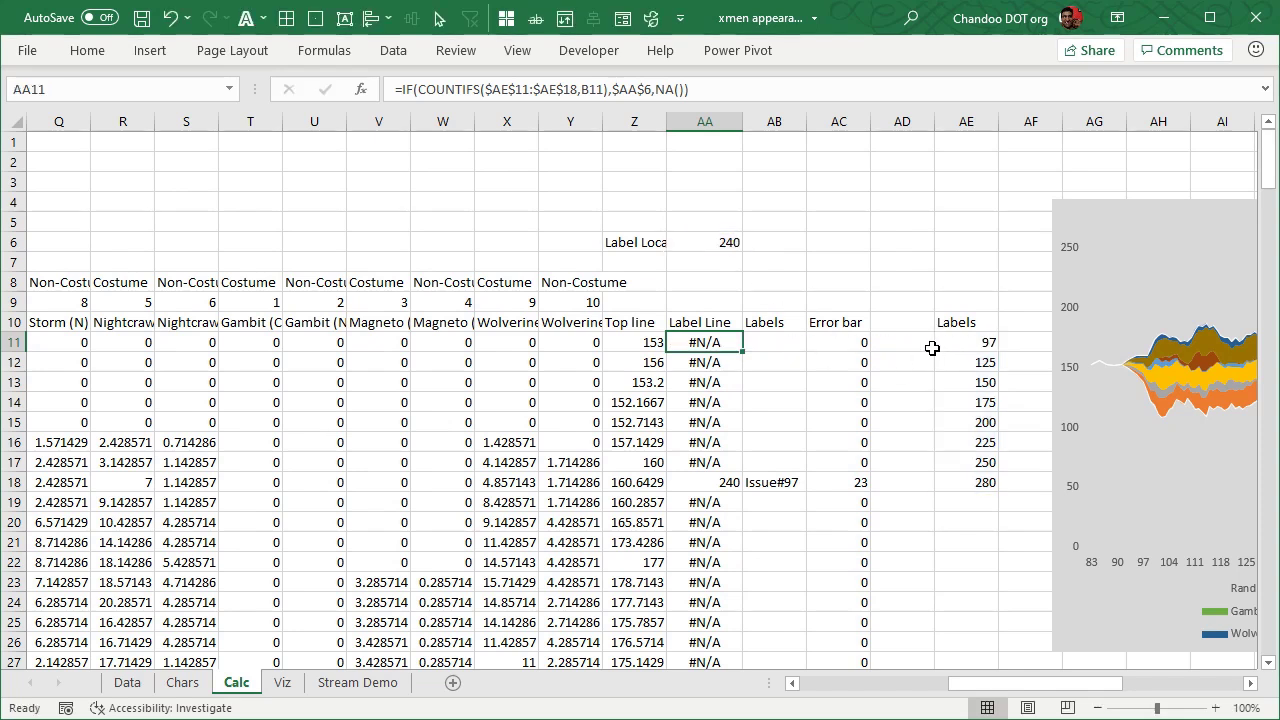
Step: Copy the Label Line column from its header in AA10 down and paste it into the chart as a new series
click(710, 324)
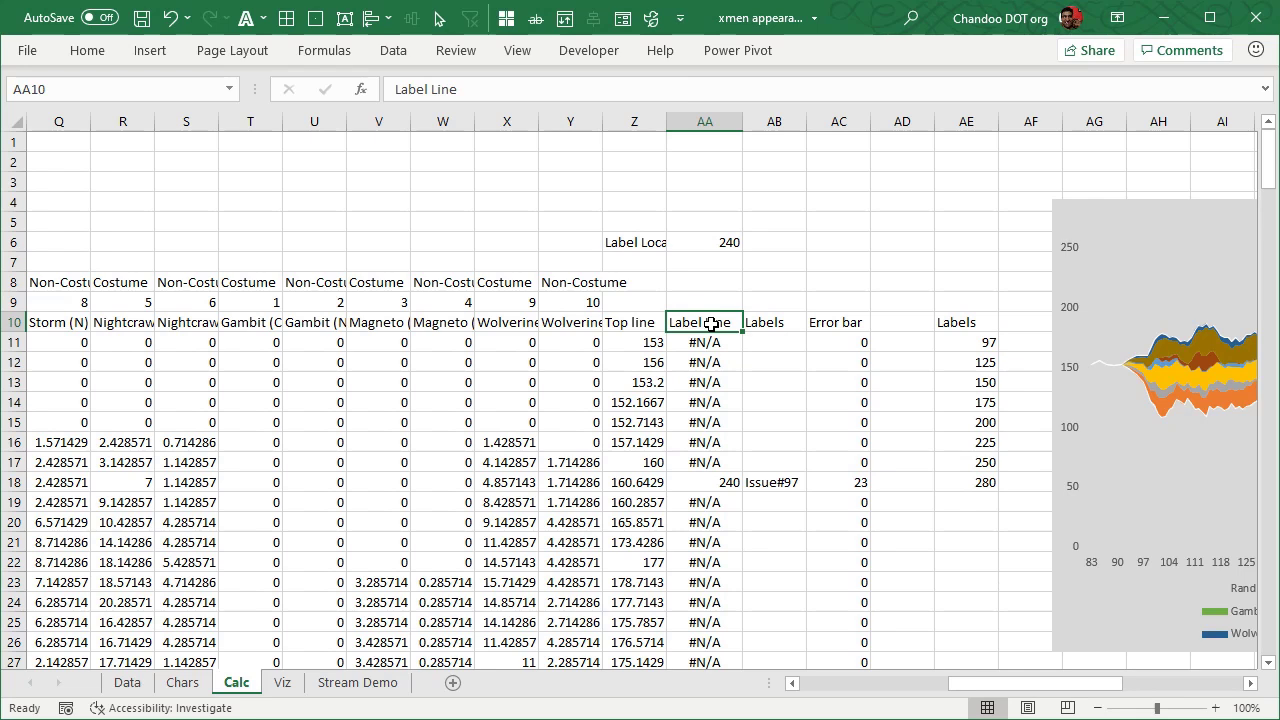
key(ctrl+shift+Down)
key(ctrl+c)
drag(1075, 683, 1230, 686)
drag(1268, 591, 1246, 168)
click(964, 328)
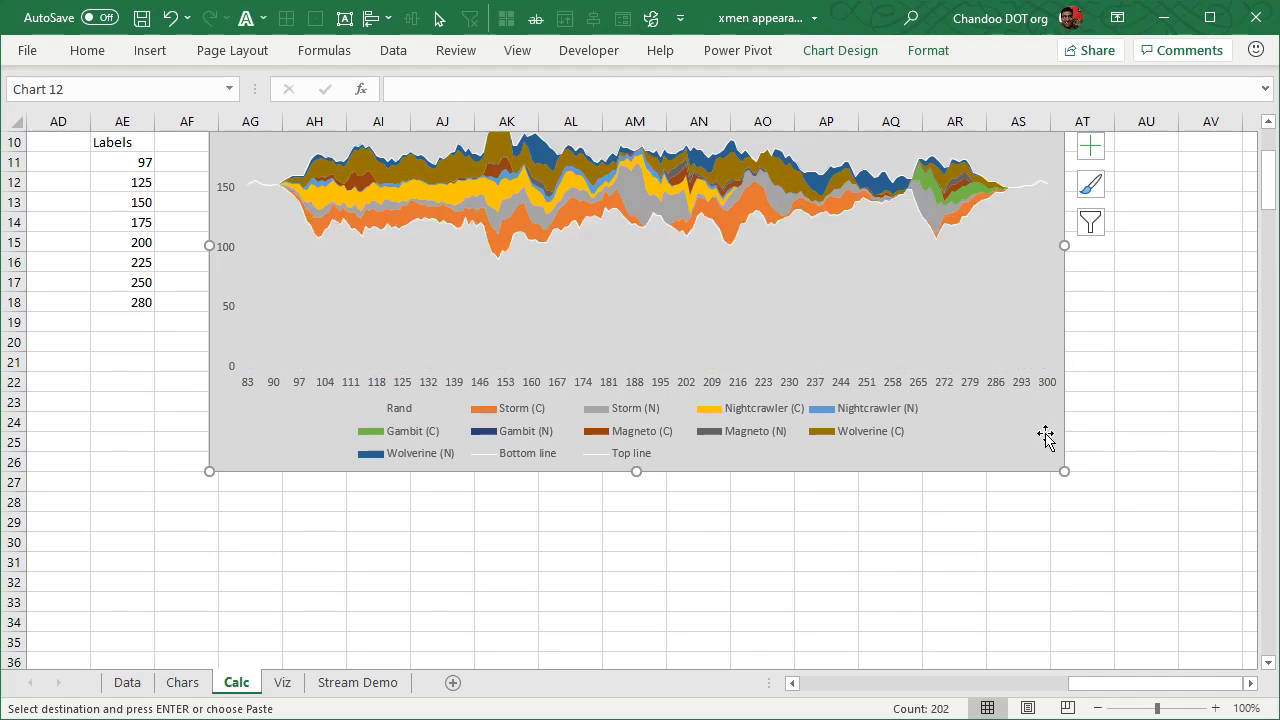
key(ctrl+v)
scroll(903, 470, up, 3)
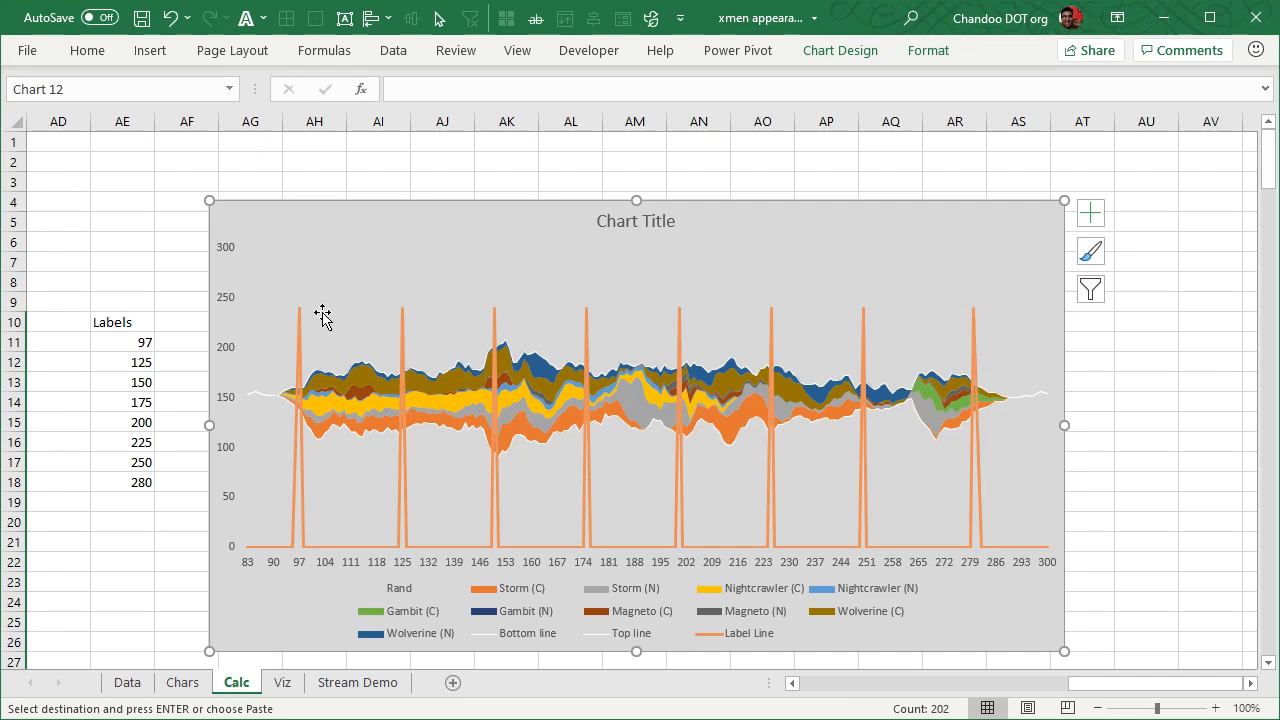
Step: Examine the issue label formula in AB18 of the Labels column
drag(1086, 686, 1043, 683)
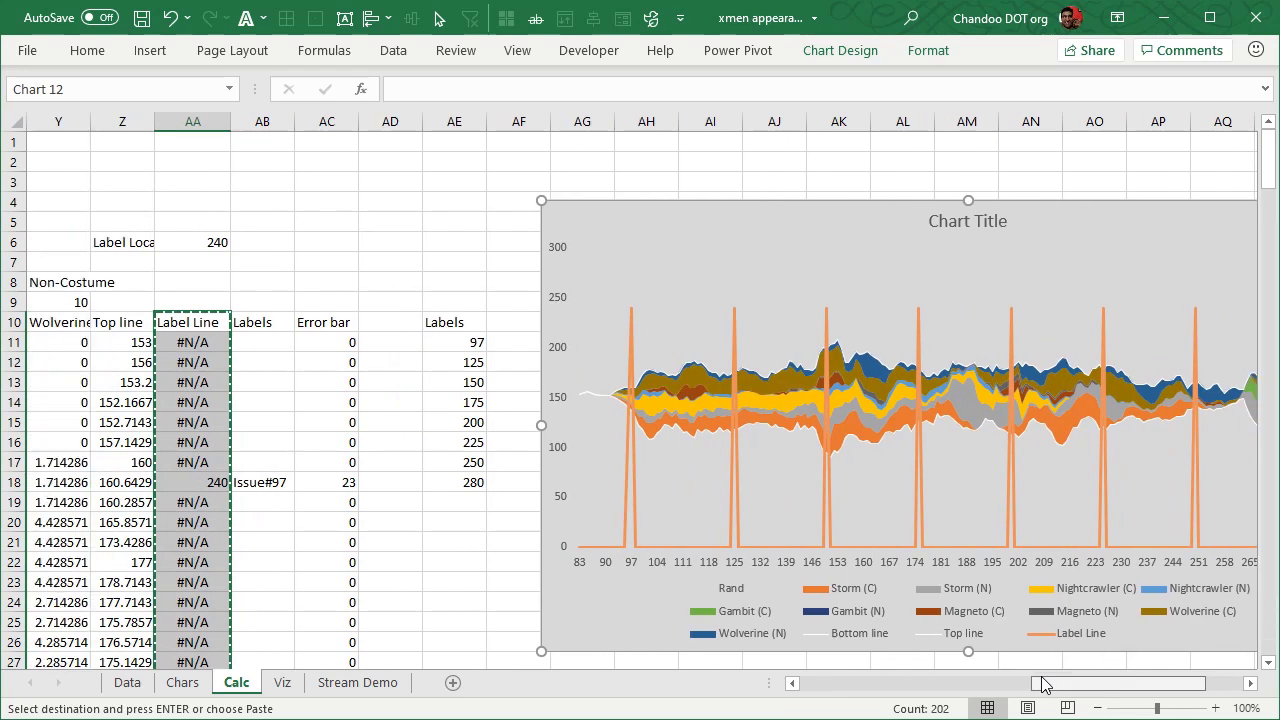
click(192, 485)
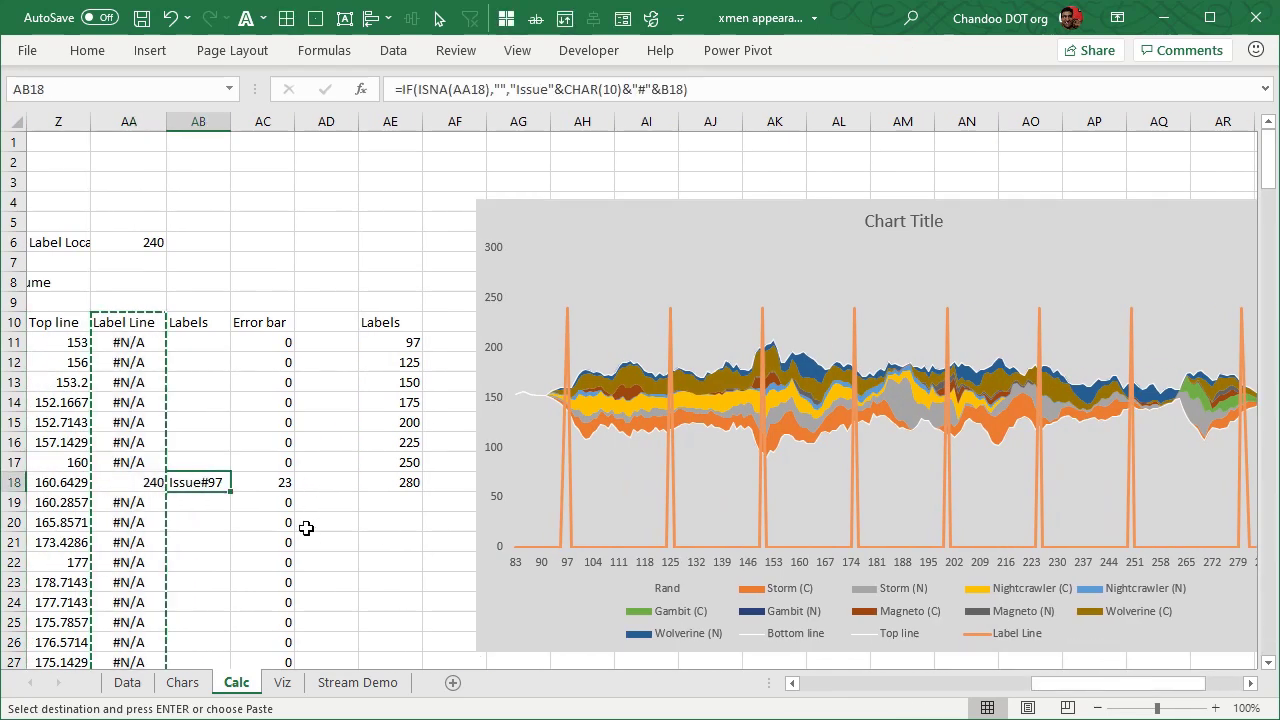
key(F2)
key(Escape)
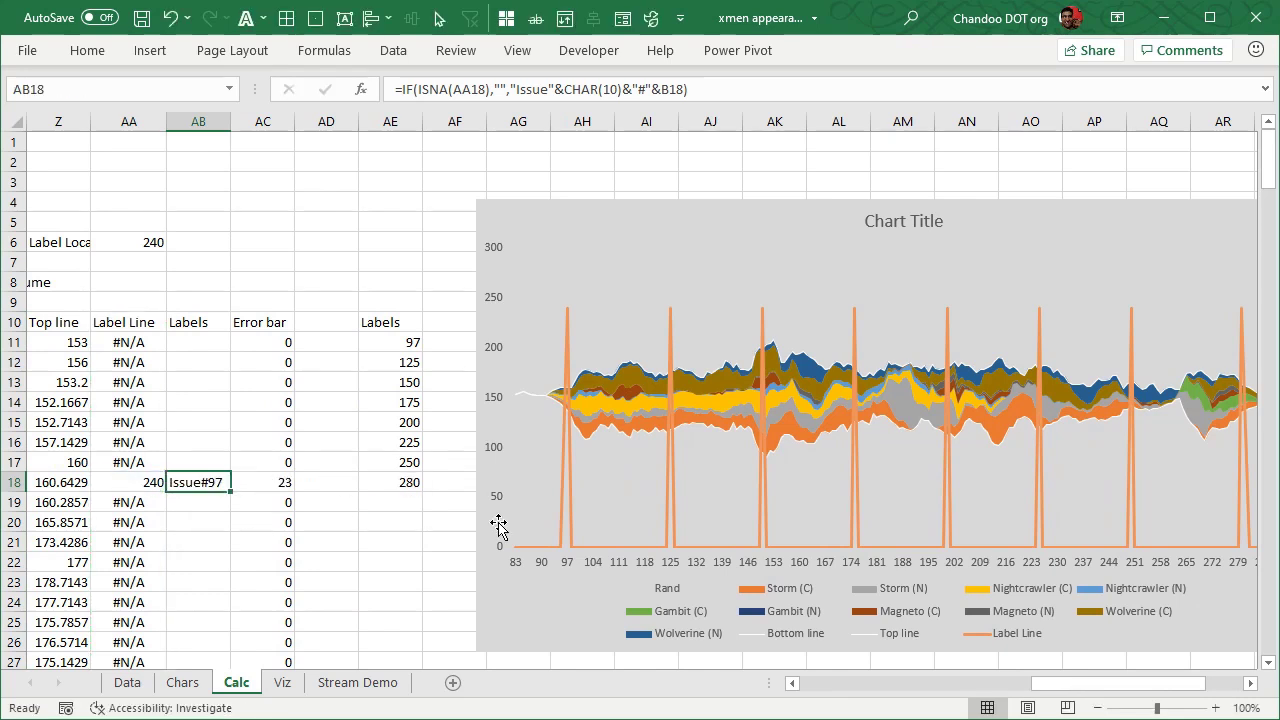
Step: Add data labels to the chart's Label Line series
click(588, 305)
click(568, 325)
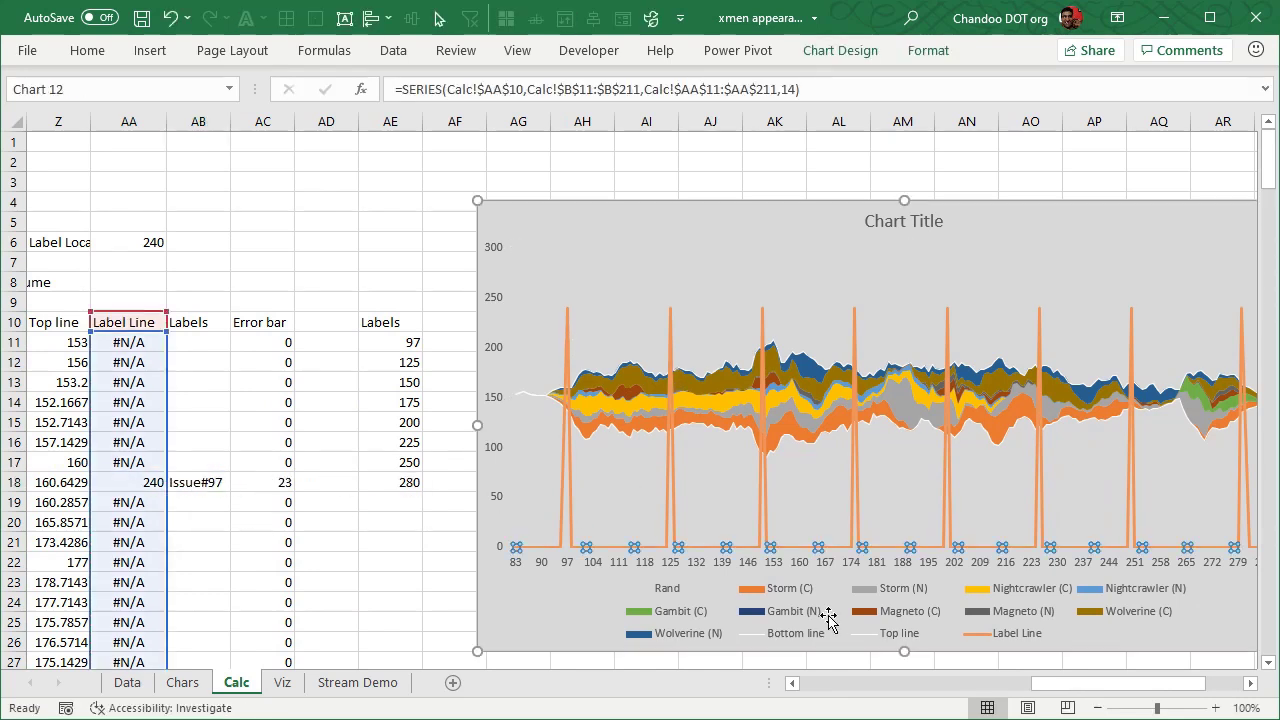
drag(1066, 690, 1102, 690)
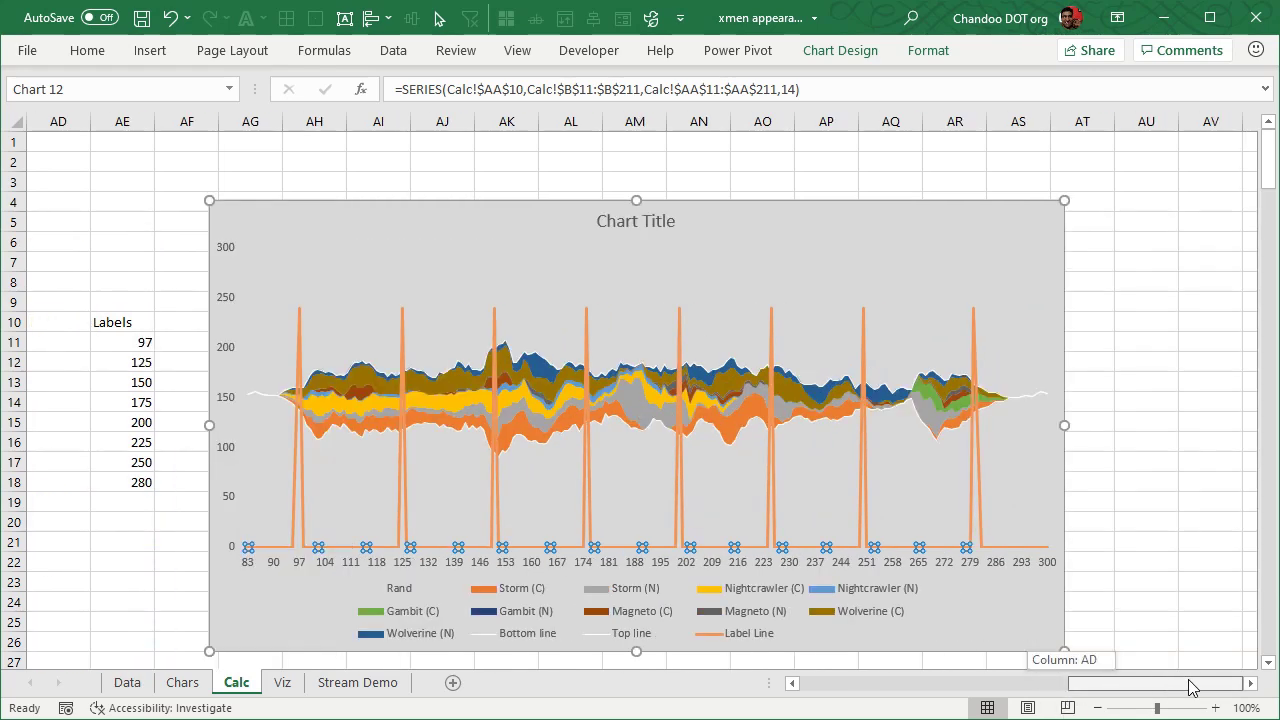
click(1090, 213)
click(1140, 298)
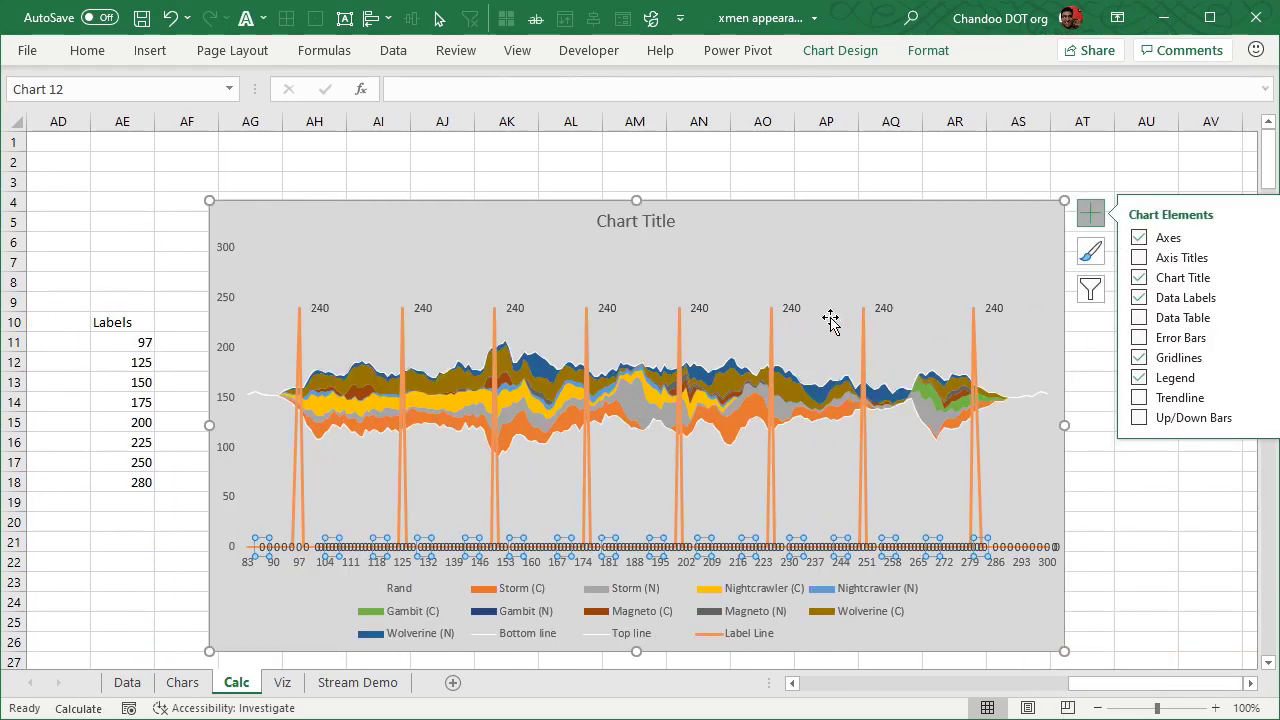
Step: Make the Label Line data labels take their text from the Labels column cells AB11:AB211 and close the label formatting options
double_click(794, 307)
click(1105, 206)
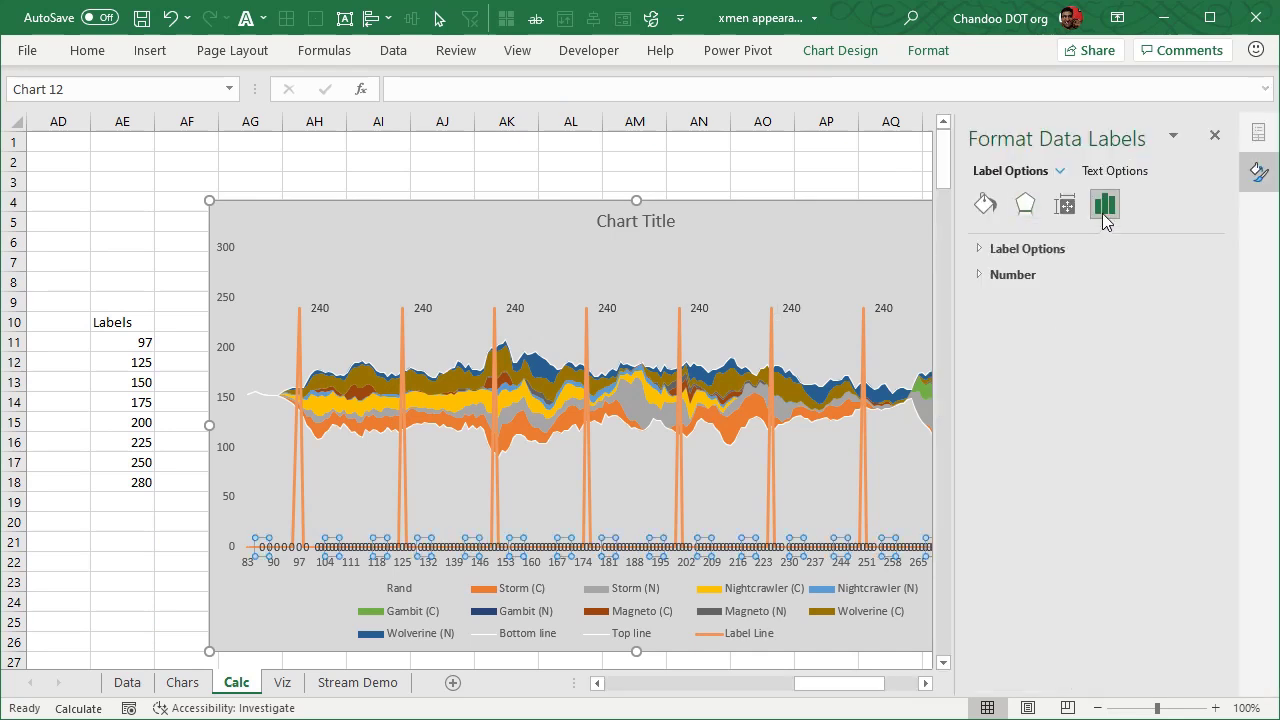
click(1054, 252)
click(1062, 296)
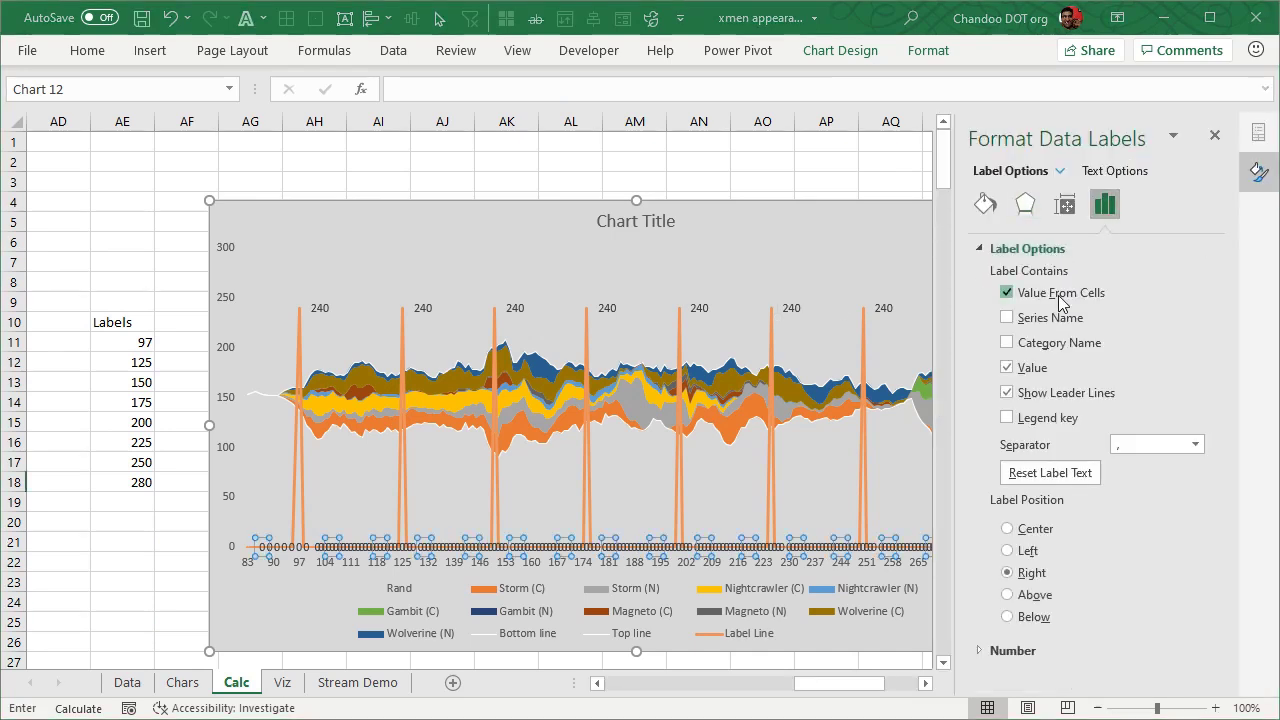
drag(820, 688, 762, 688)
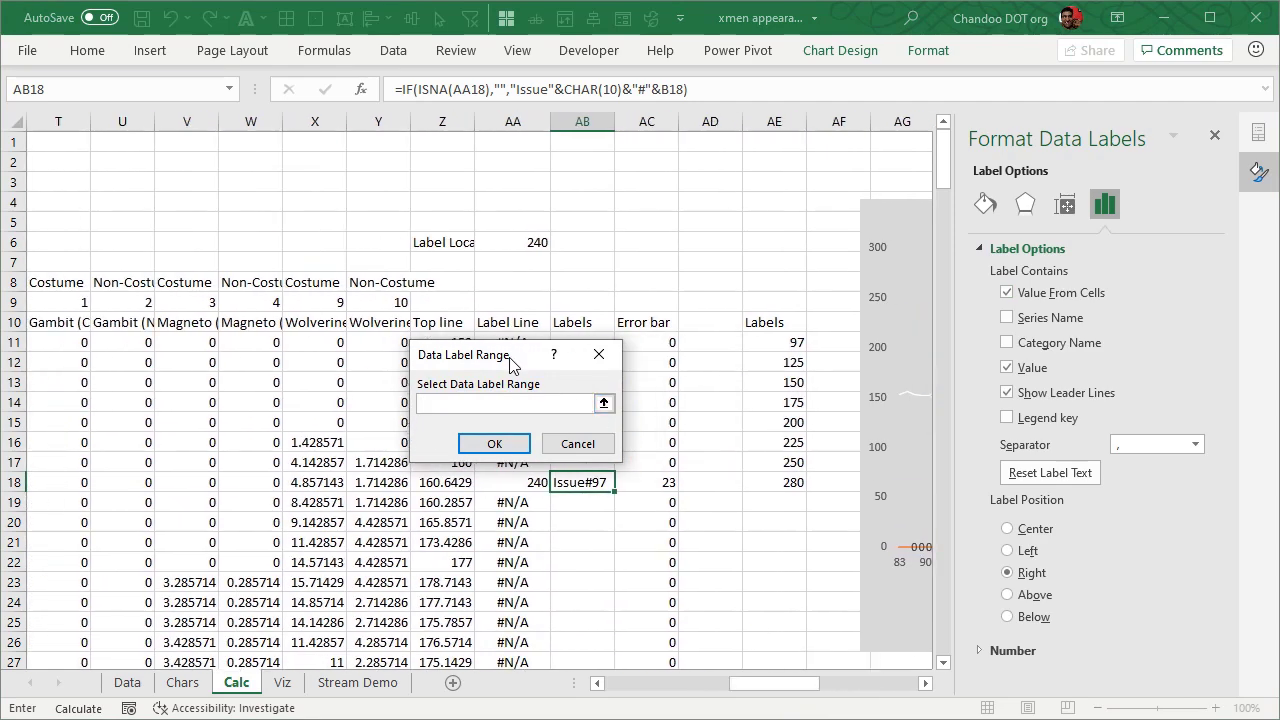
drag(505, 355, 350, 322)
click(587, 349)
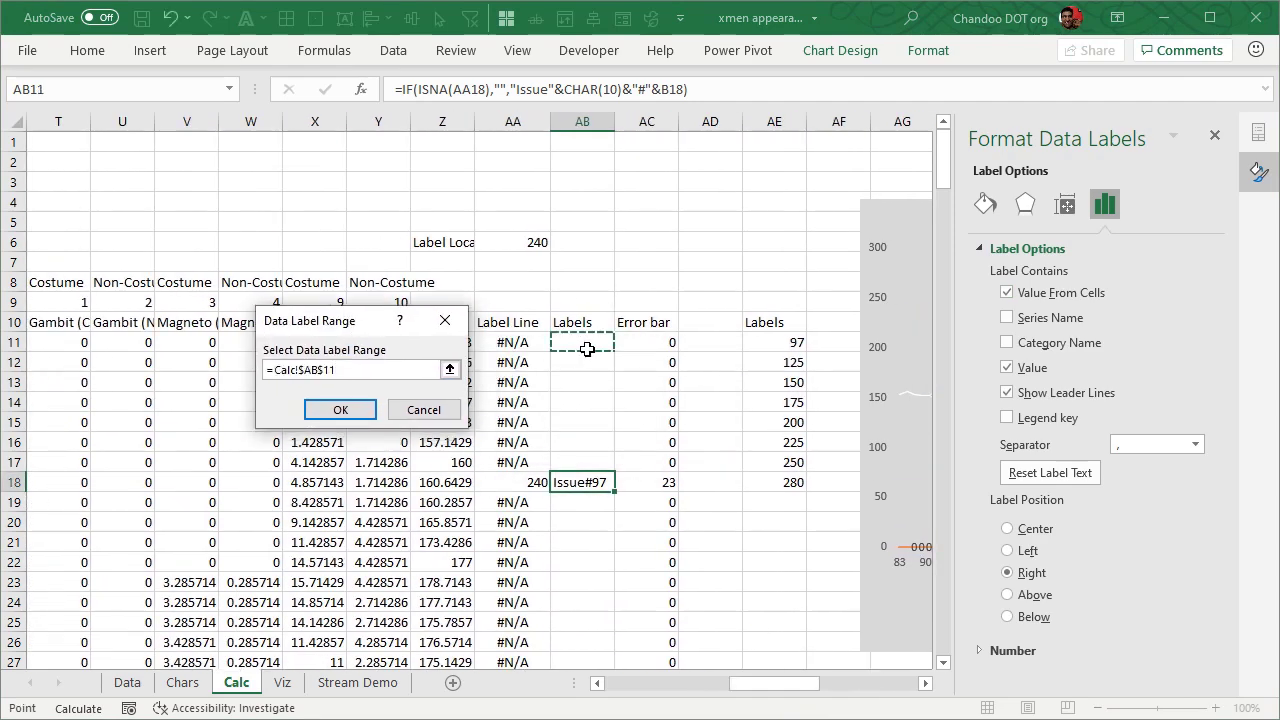
key(ctrl+shift+Down)
key(Return)
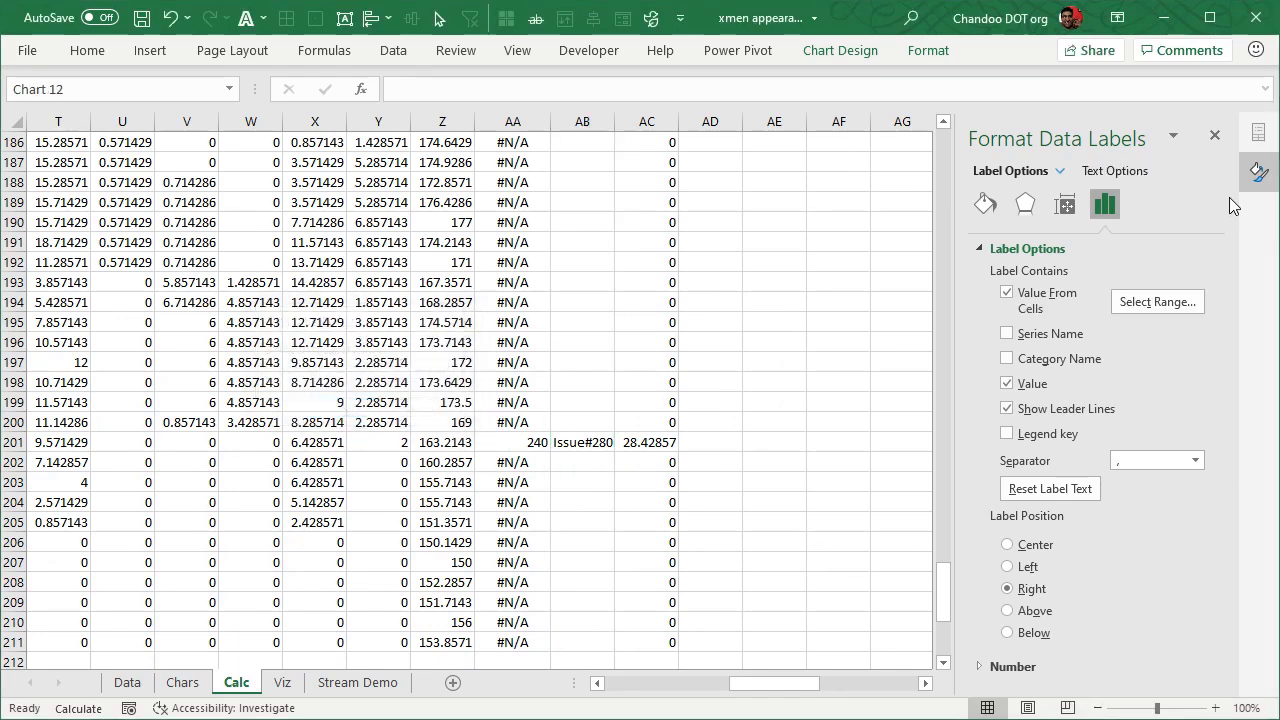
click(1216, 137)
drag(1065, 689, 1190, 689)
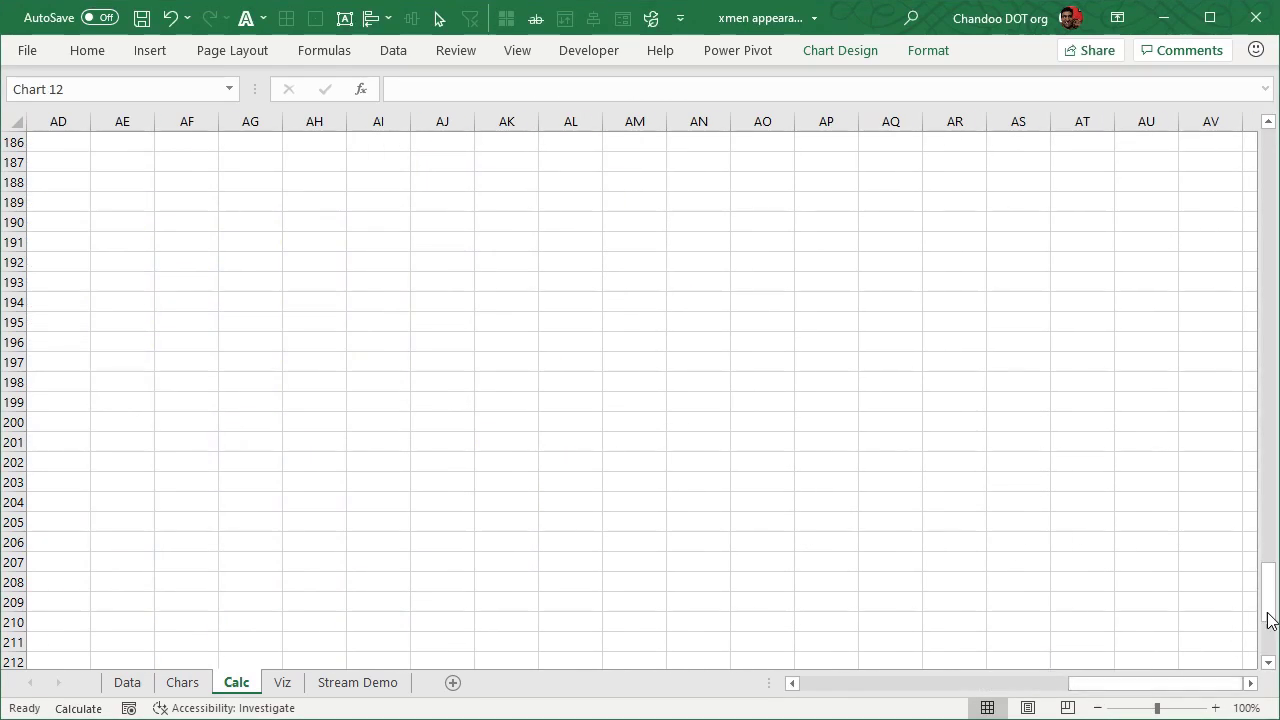
drag(1268, 613, 1267, 155)
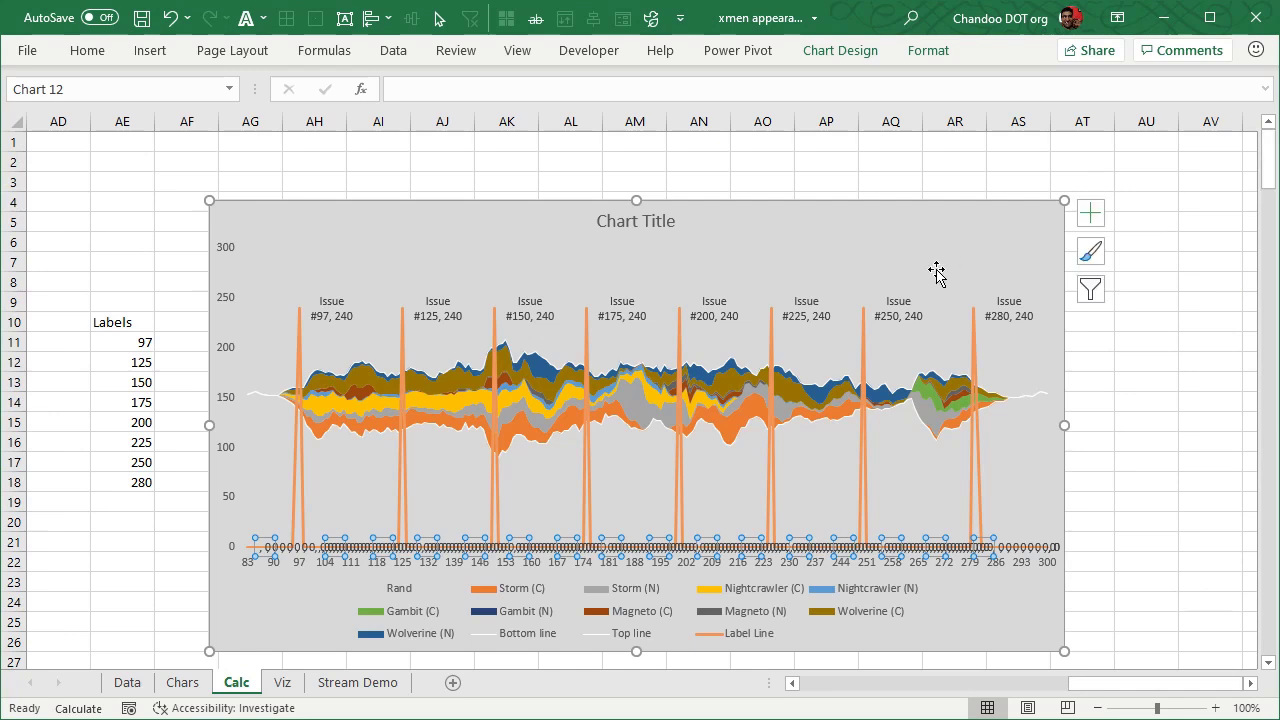
Step: Exclude the value from the Label Line data labels and set their position to Below
click(810, 320)
click(860, 336)
click(890, 313)
double_click(996, 320)
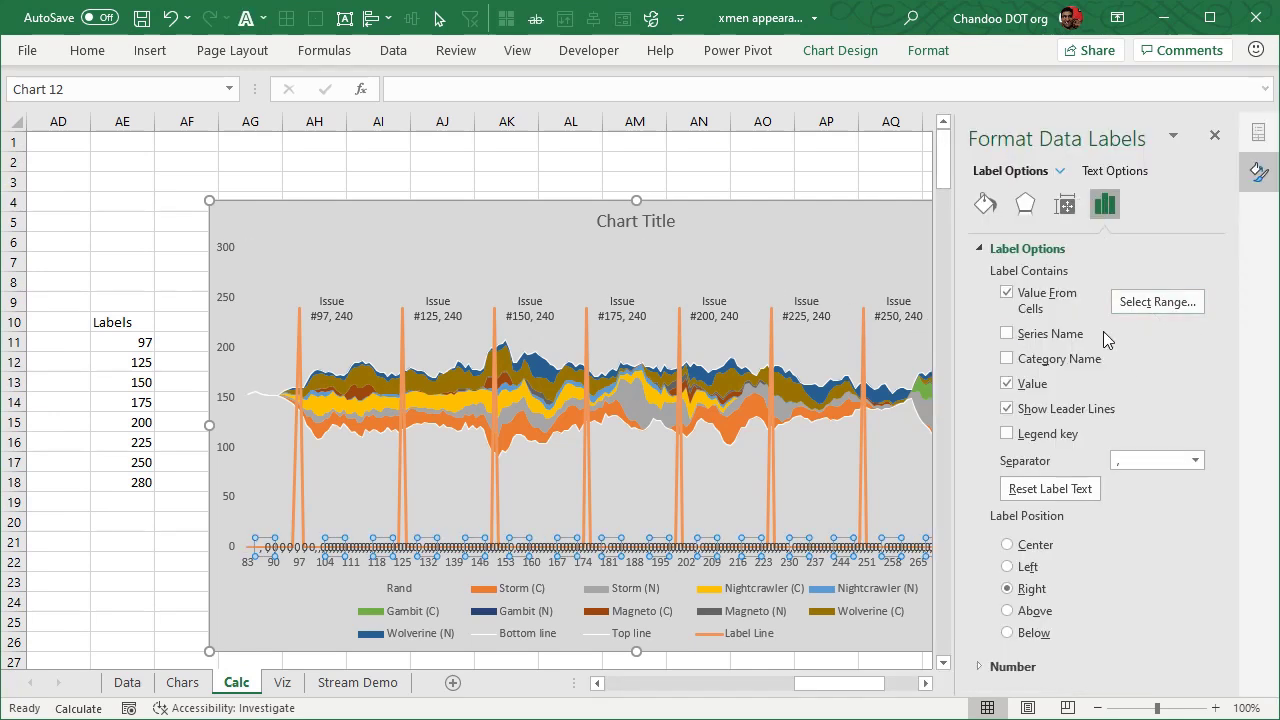
click(1034, 386)
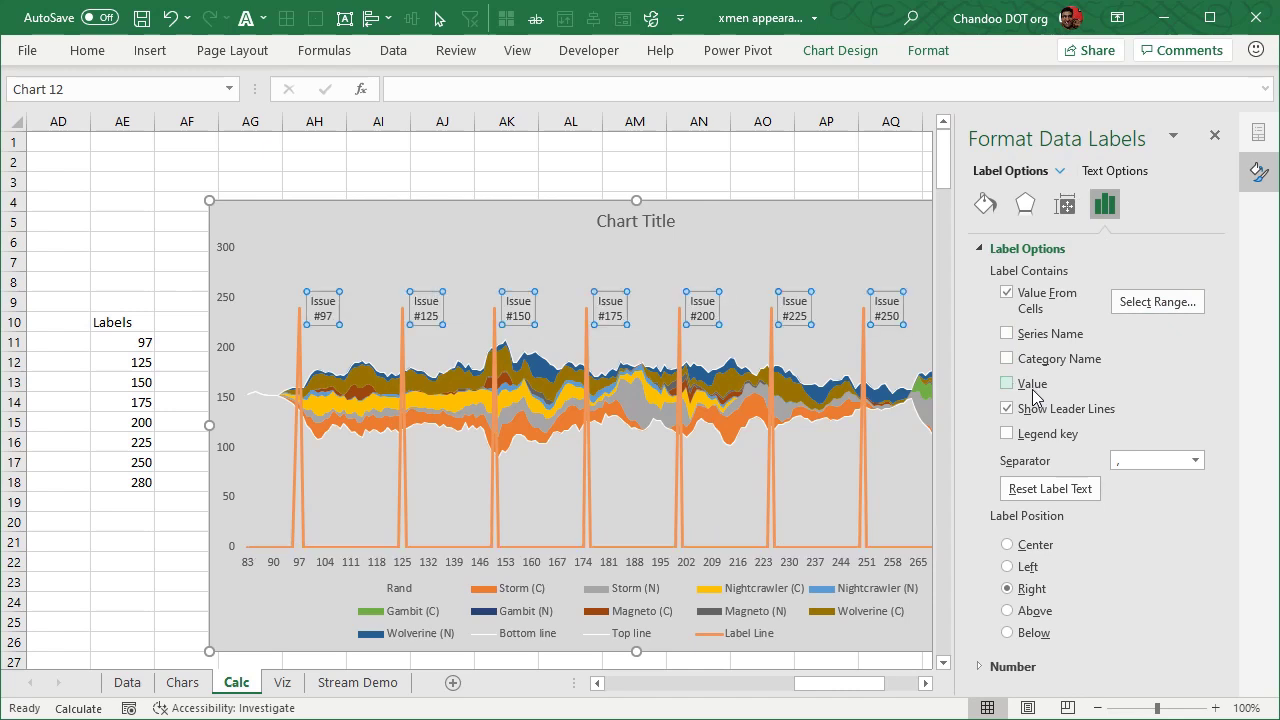
click(1007, 632)
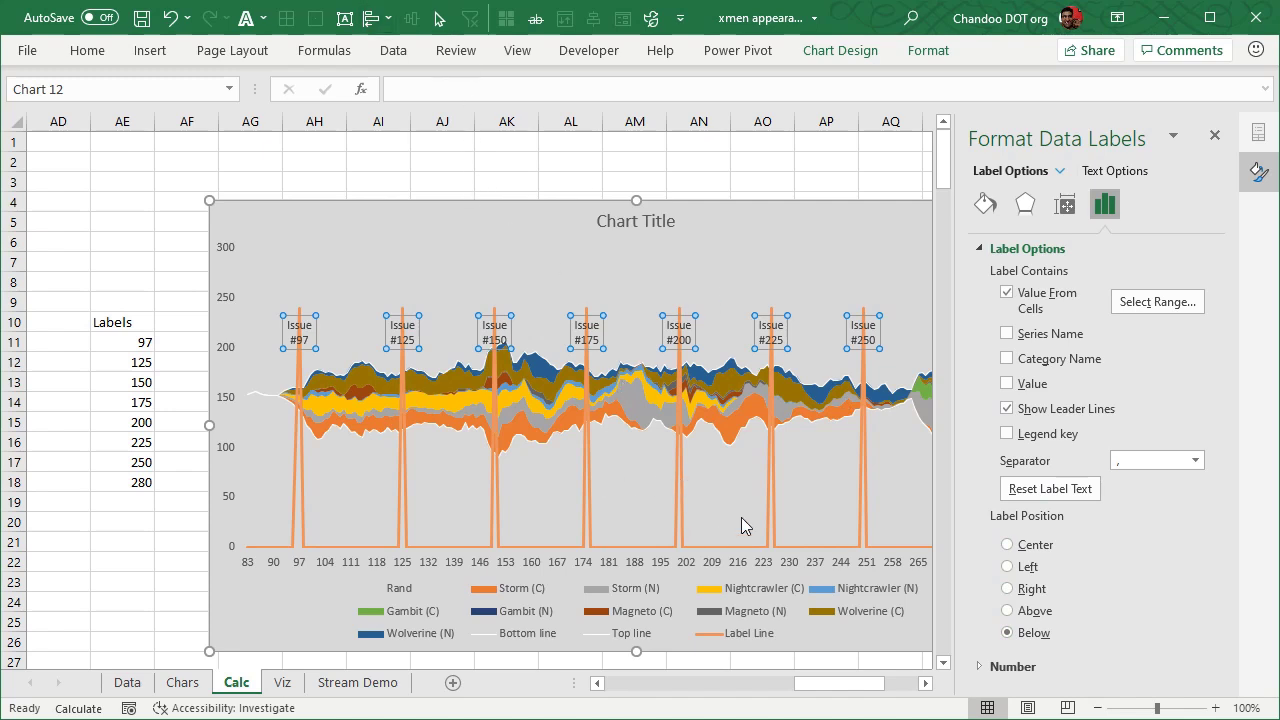
Step: Remove the outline from the Label Line series so only its issue labels show
click(776, 503)
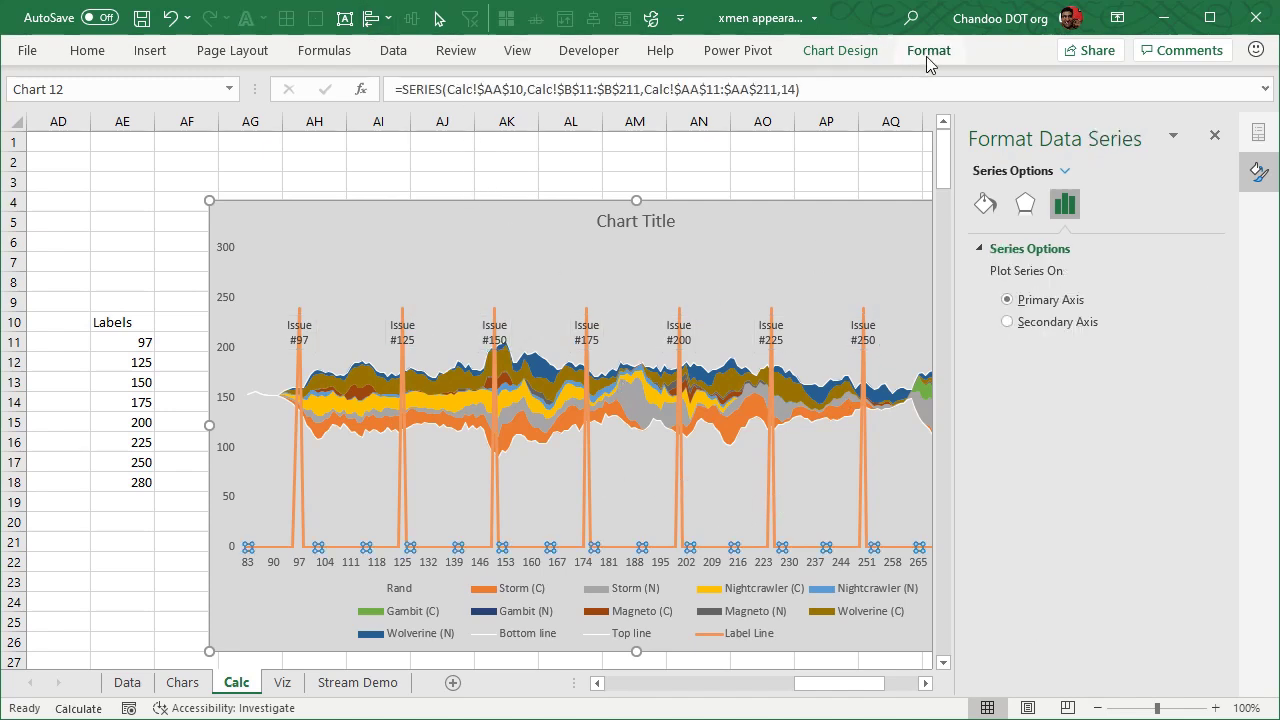
click(928, 50)
click(575, 103)
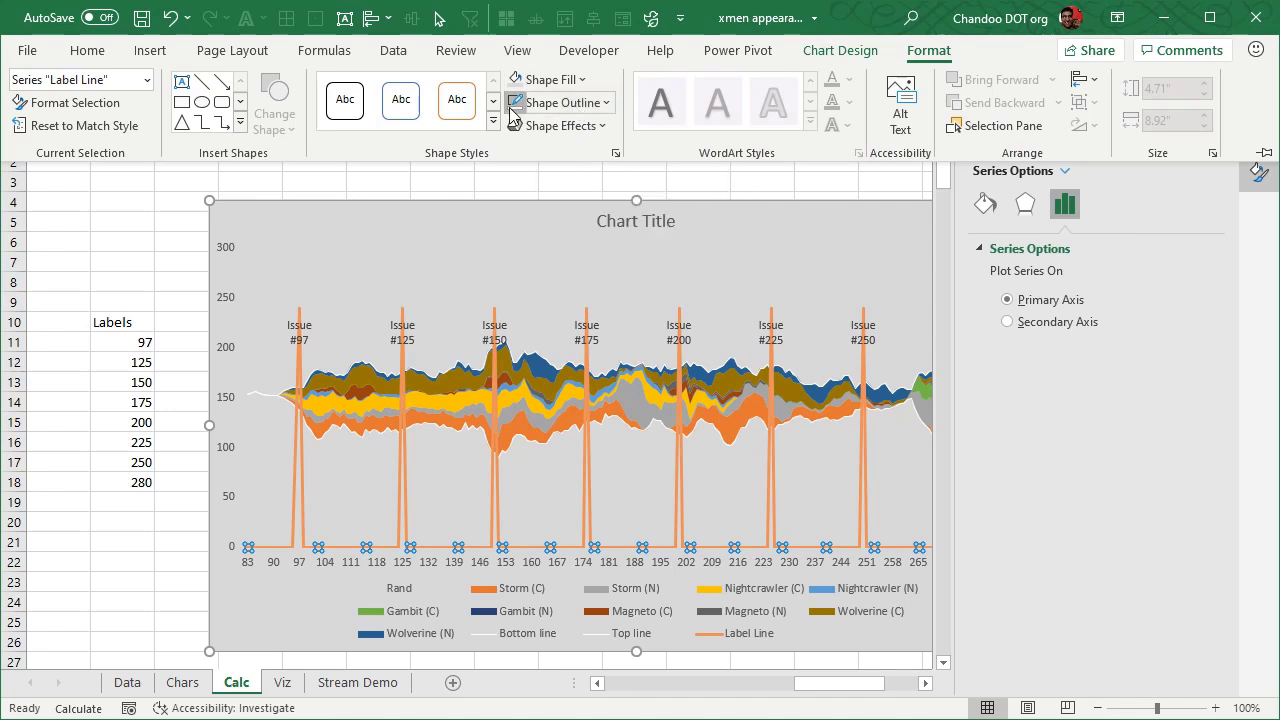
click(594, 330)
Step: Set the issue data labels' font to a dark shade of the black theme colour
click(596, 330)
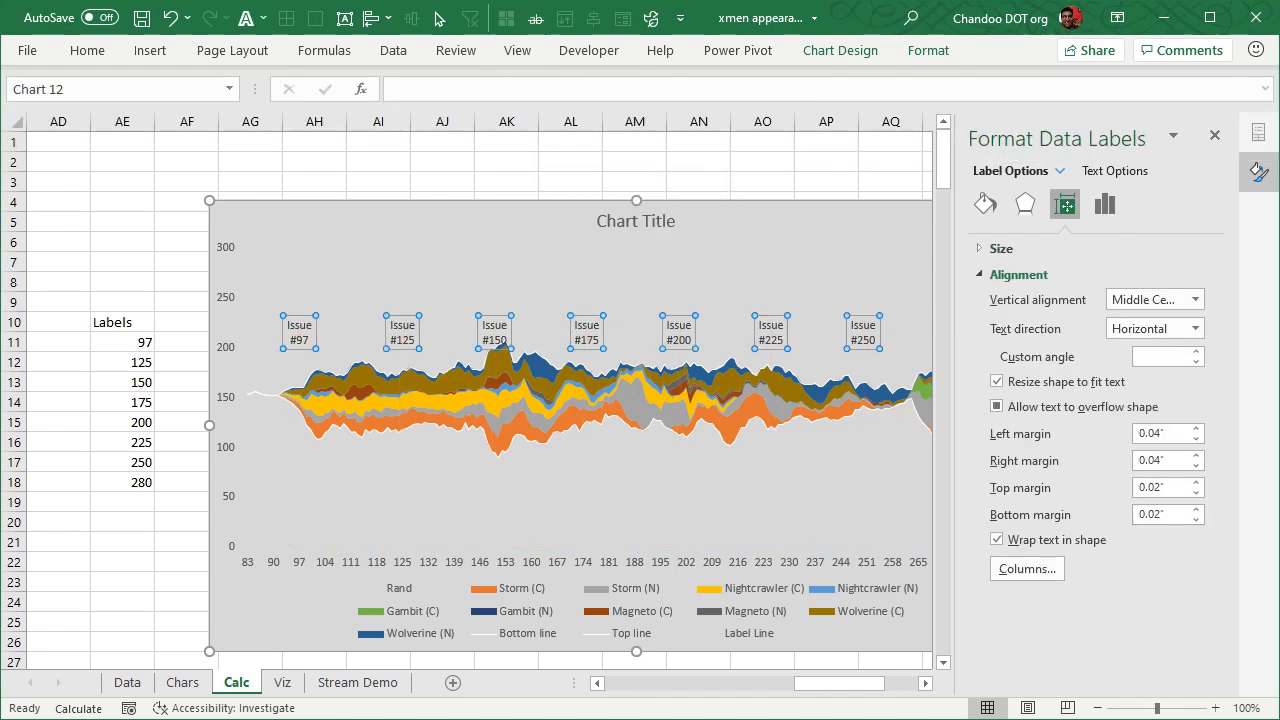
click(87, 52)
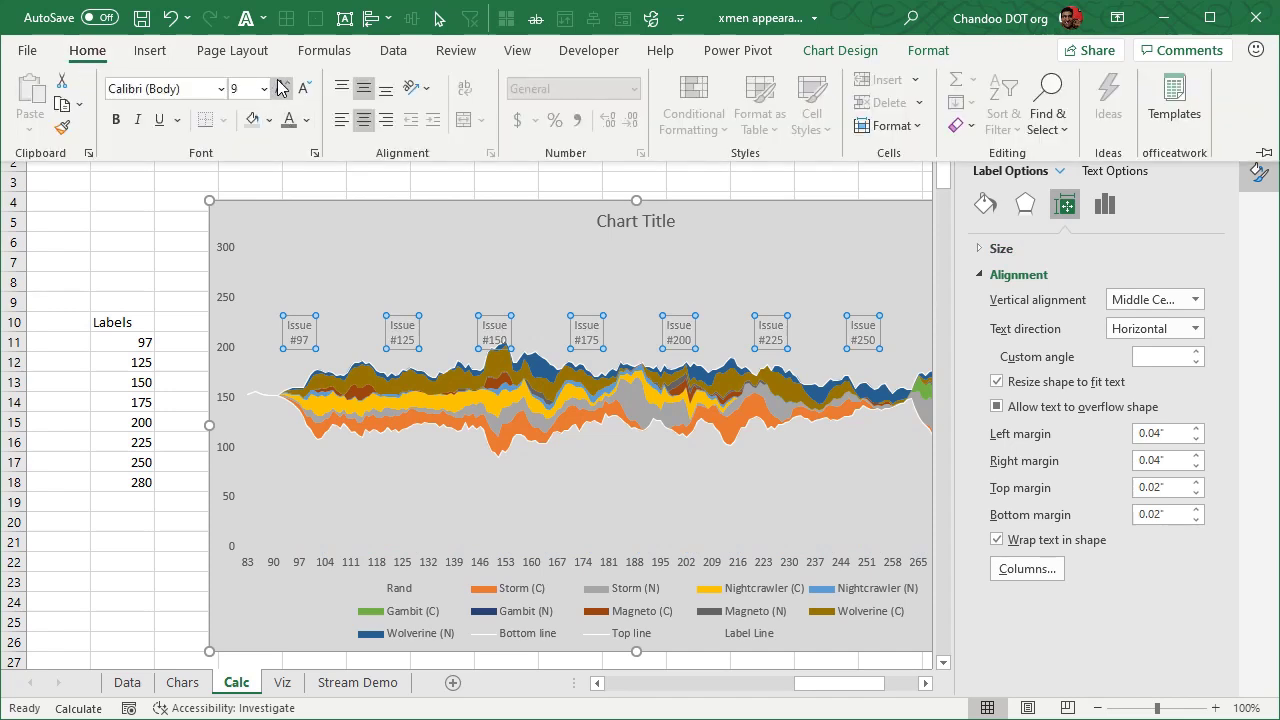
click(307, 123)
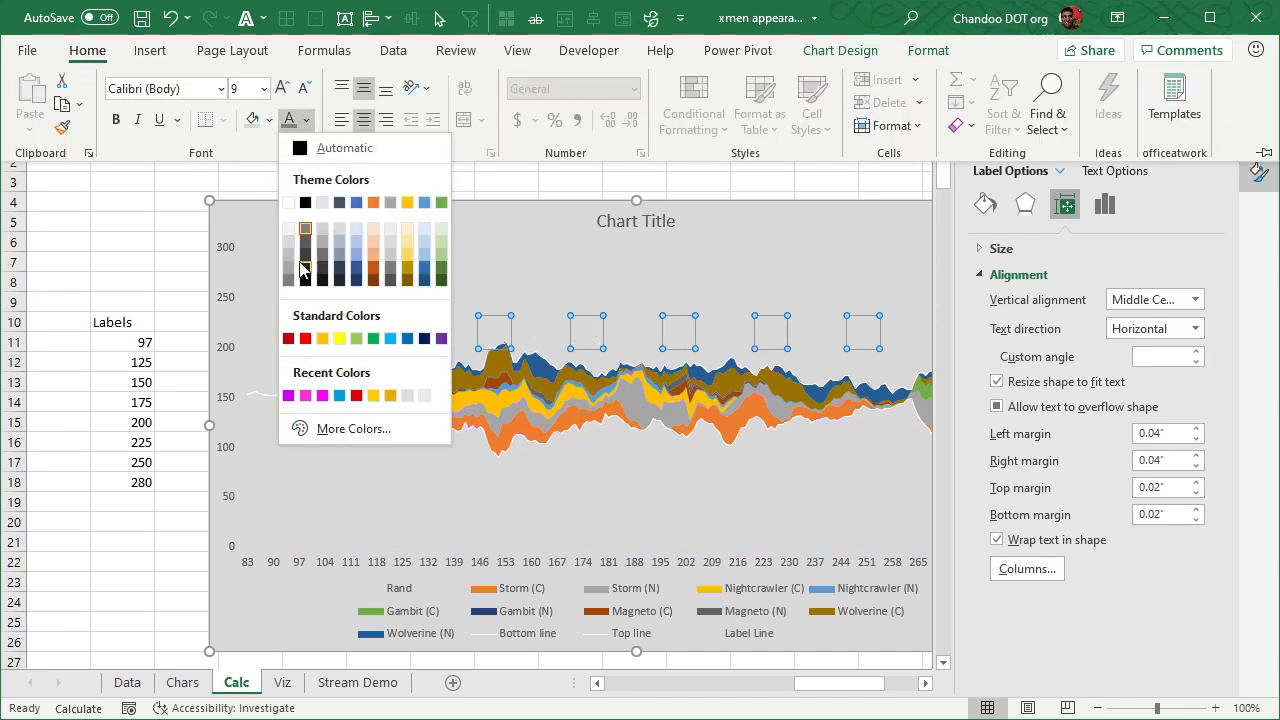
click(310, 260)
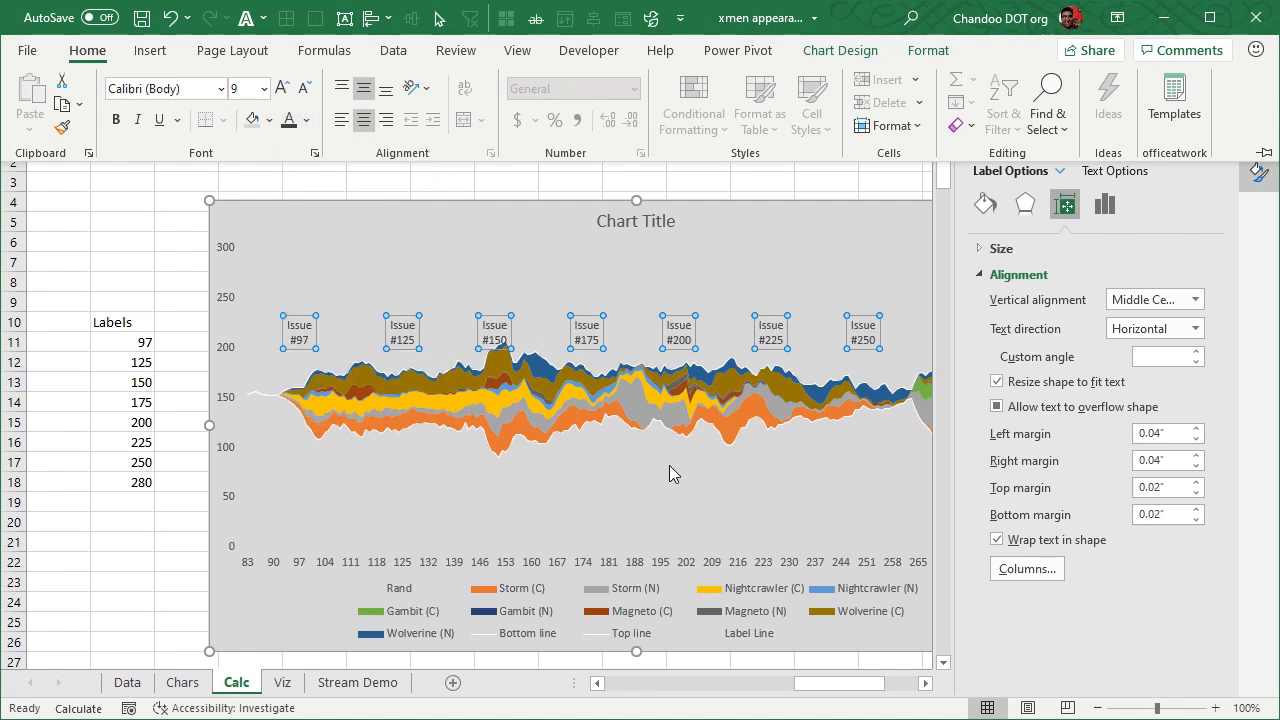
key(ctrl+F1)
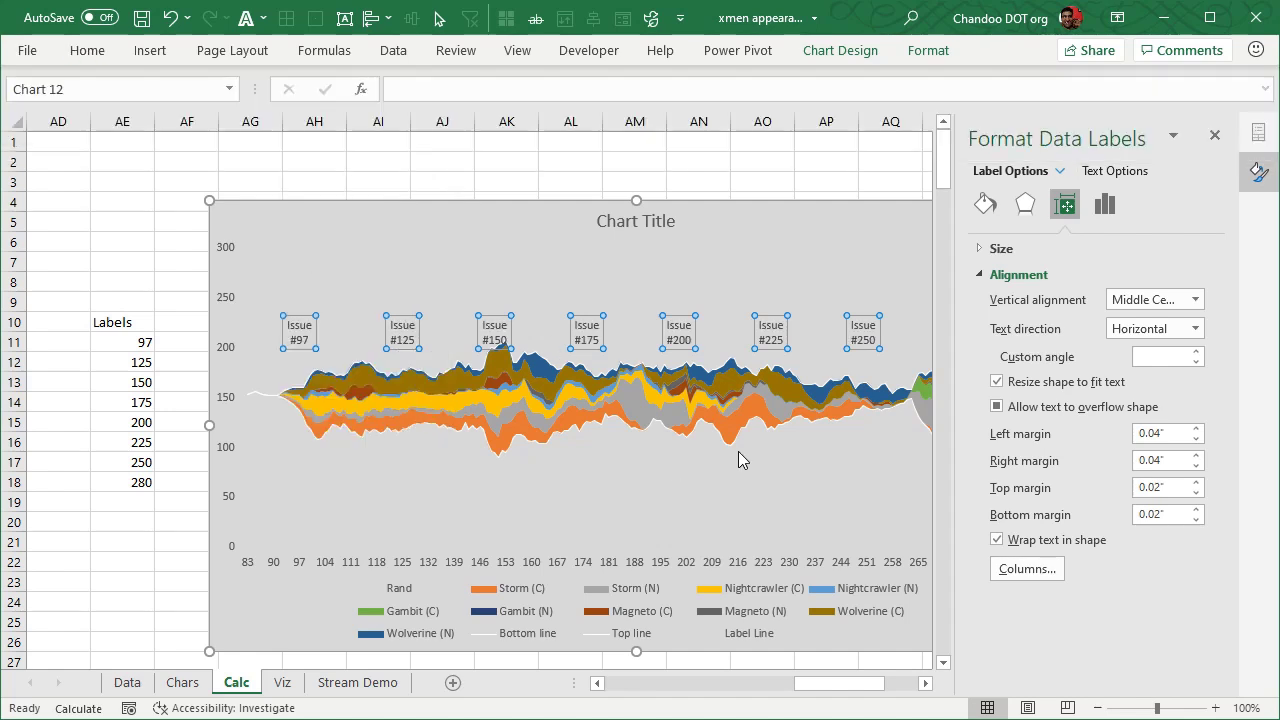
Step: Delete the chart title and close the chart formatting options
click(748, 224)
click(674, 224)
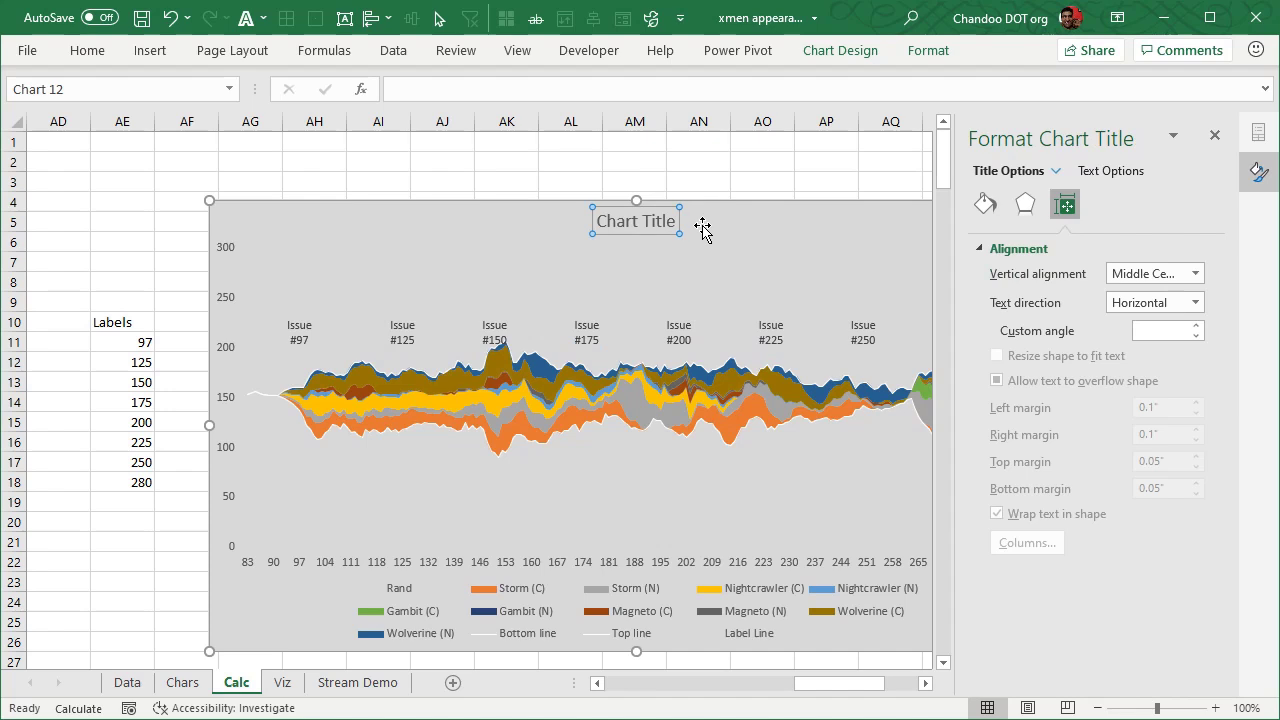
key(Delete)
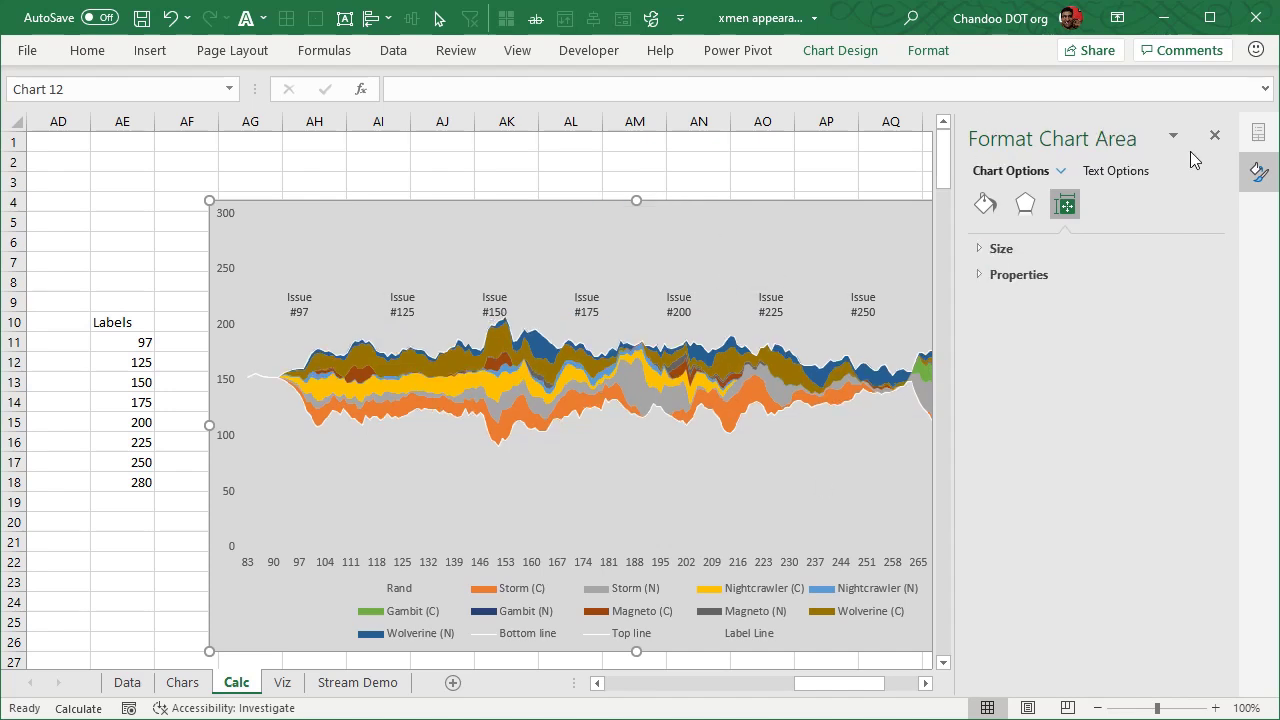
click(1215, 135)
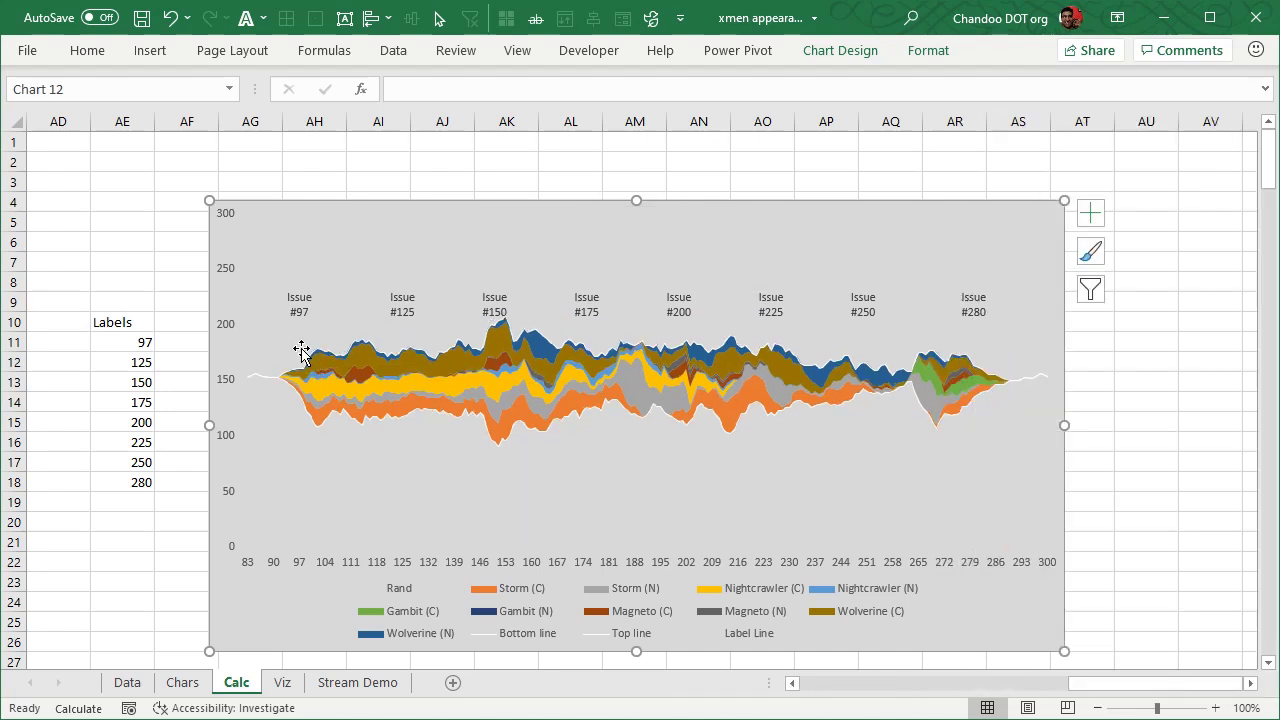
Step: Examine the Error bar formula in AC11 and the cells it references
mouse_move(305, 375)
drag(1110, 683, 1050, 685)
click(467, 346)
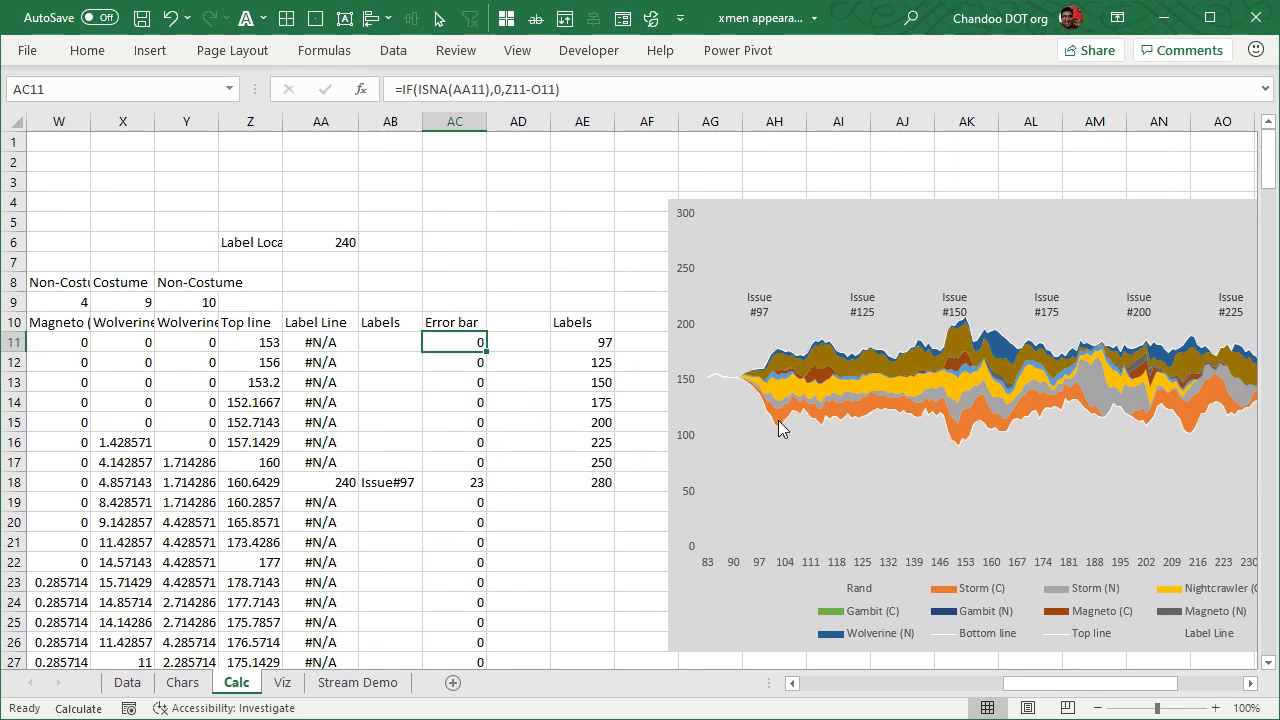
key(F2)
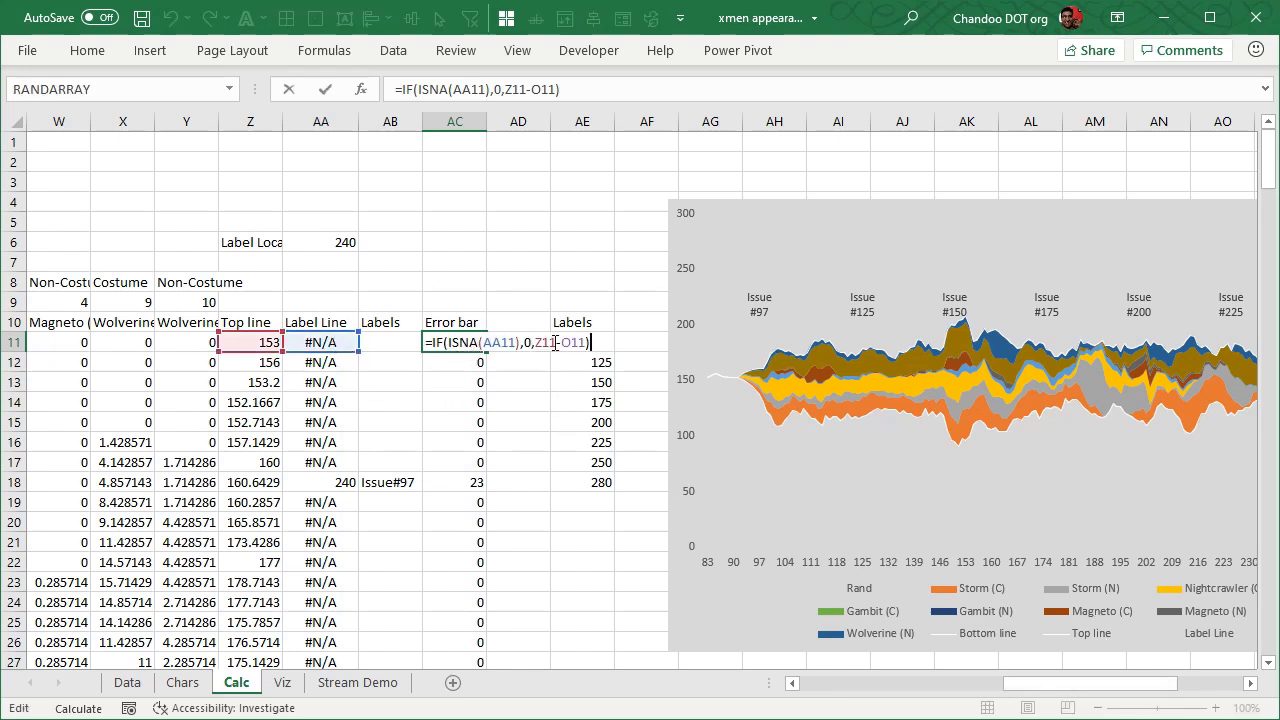
drag(1020, 684, 1059, 709)
key(Escape)
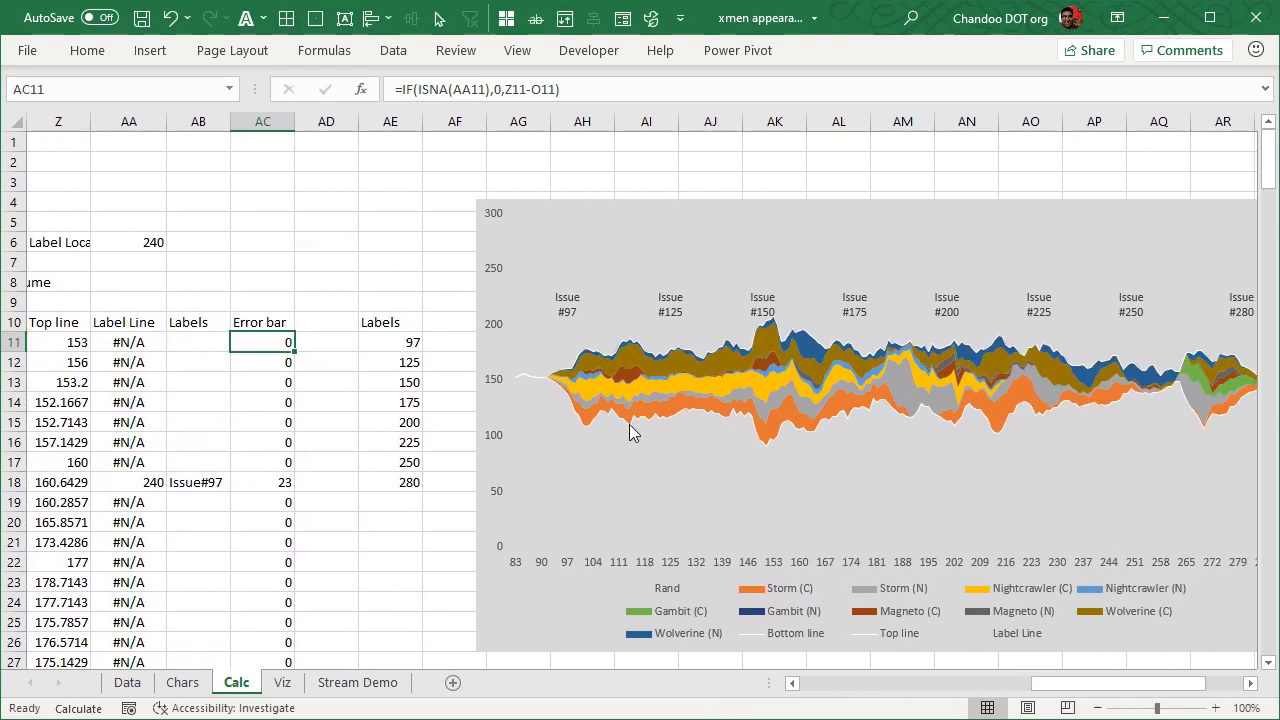
Step: Add error bars to the stream chart's Bottom line series
click(630, 421)
click(912, 51)
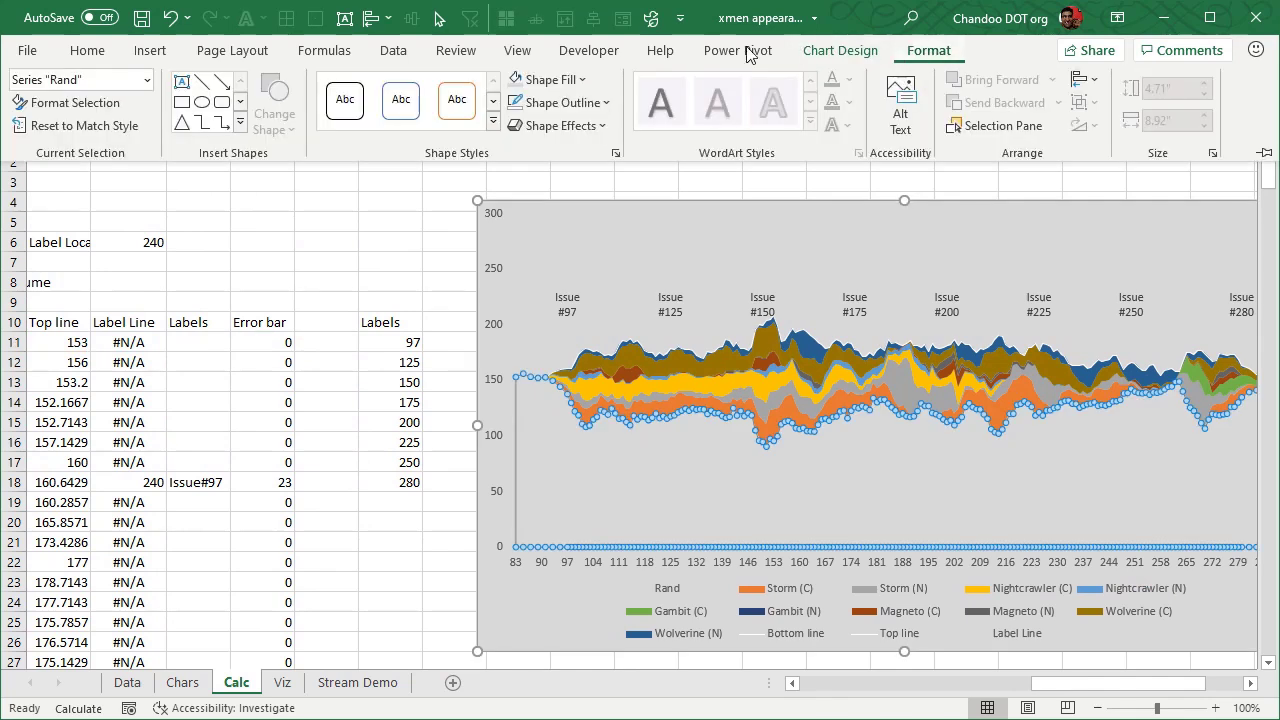
click(146, 79)
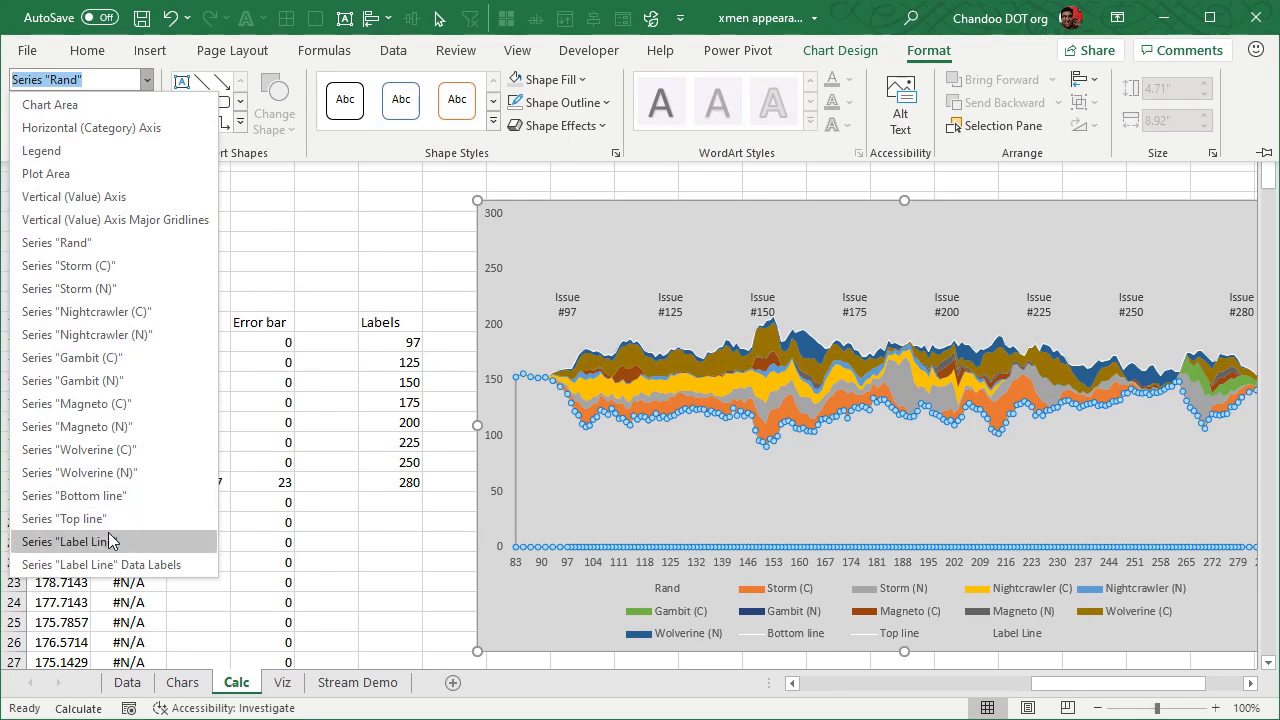
click(112, 497)
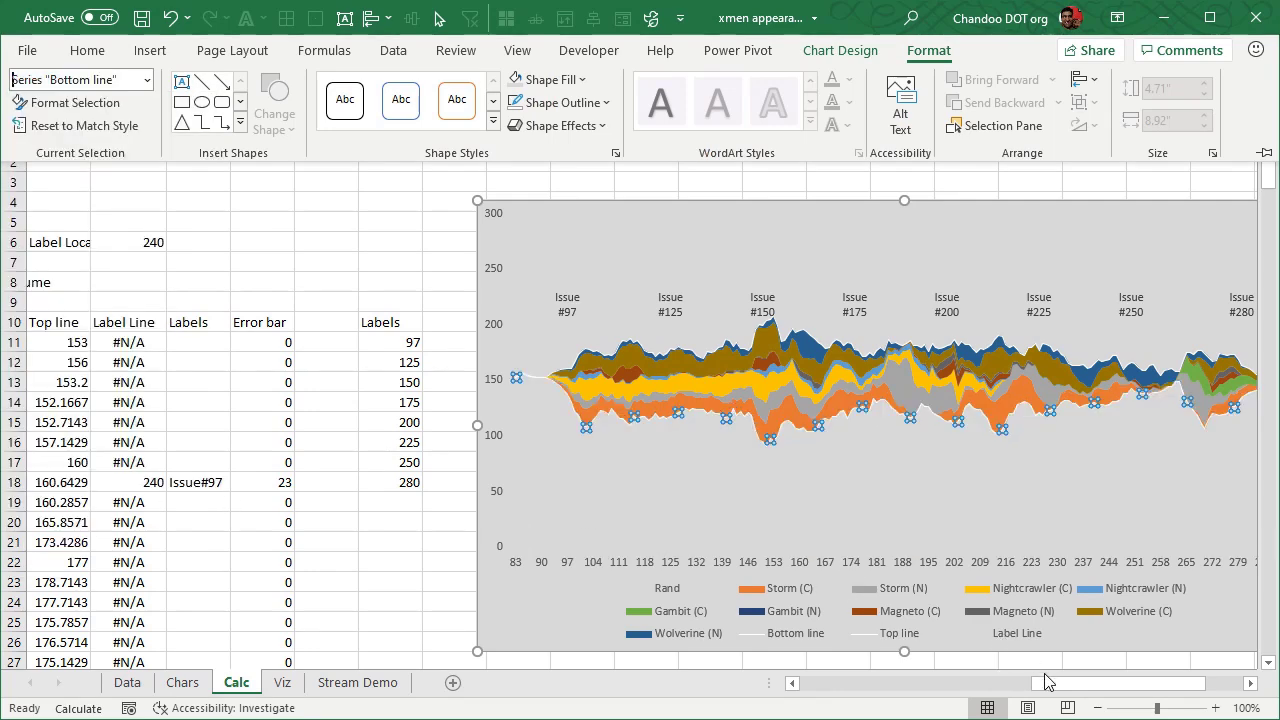
drag(1047, 681, 1084, 692)
click(1089, 216)
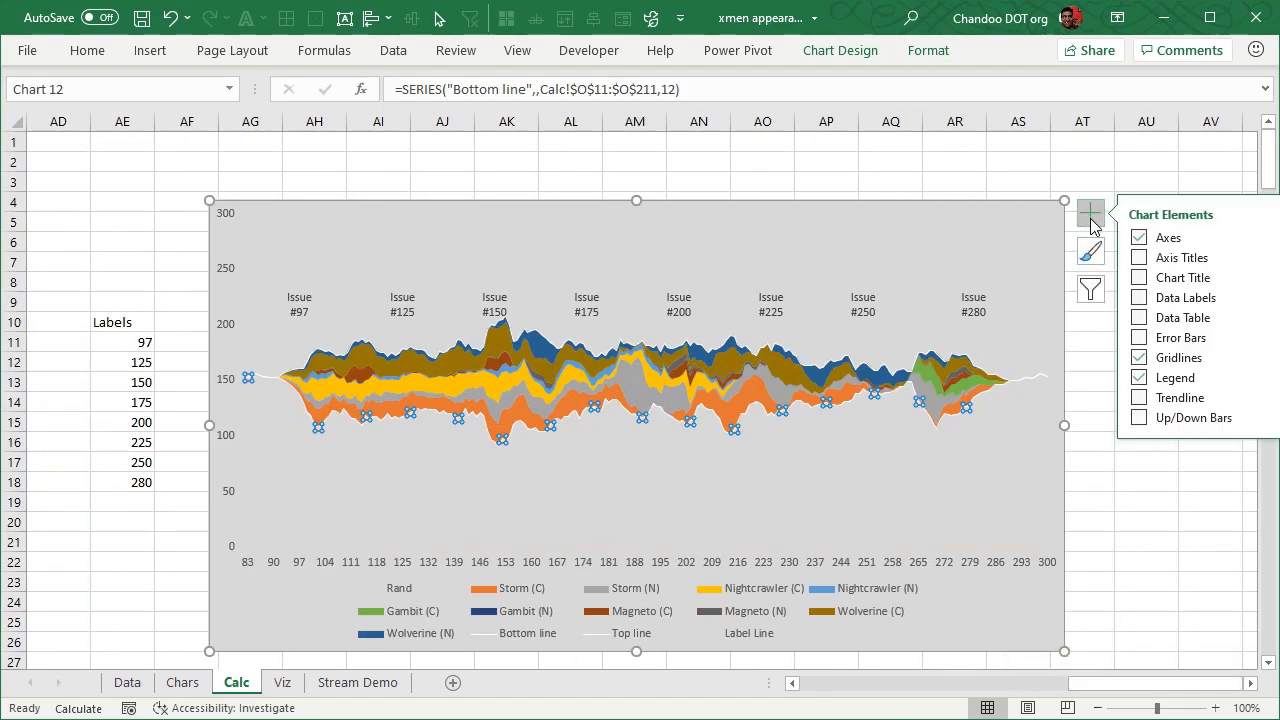
click(1139, 340)
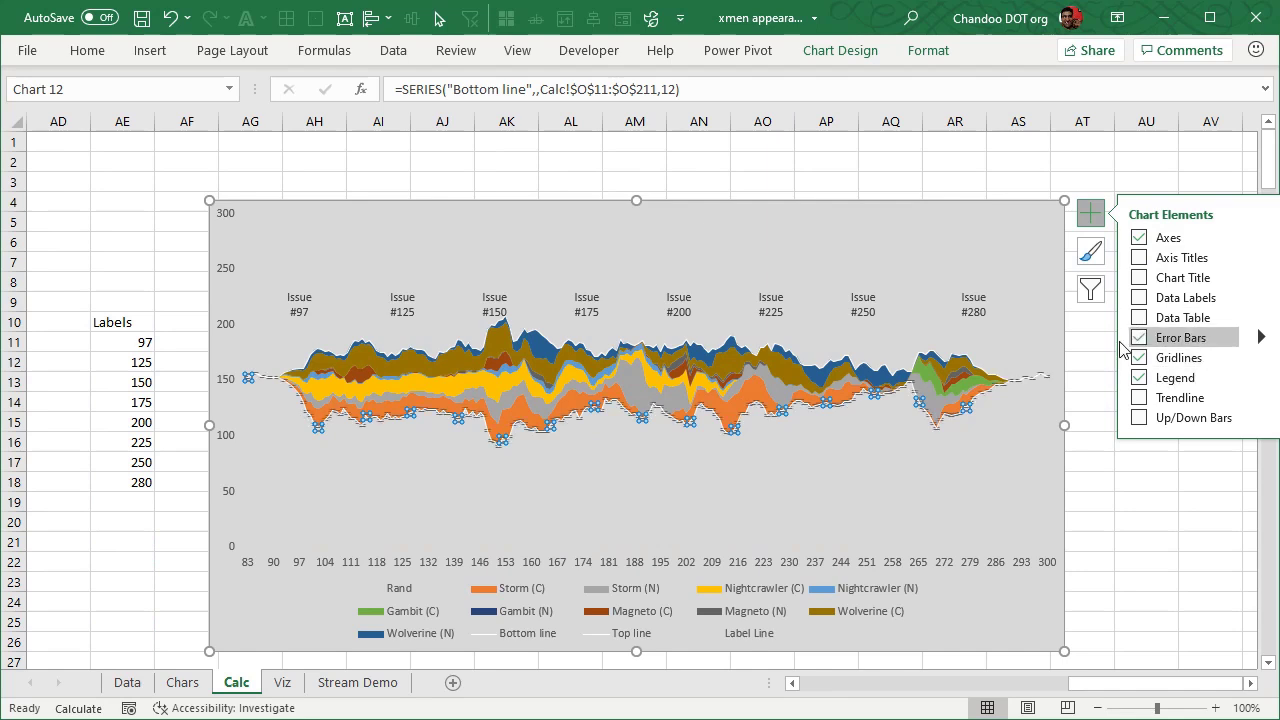
Step: Set the Bottom line series' vertical error bars to the Plus direction with the No Cap end style
click(1143, 584)
click(1037, 448)
click(1042, 450)
key(ctrl+1)
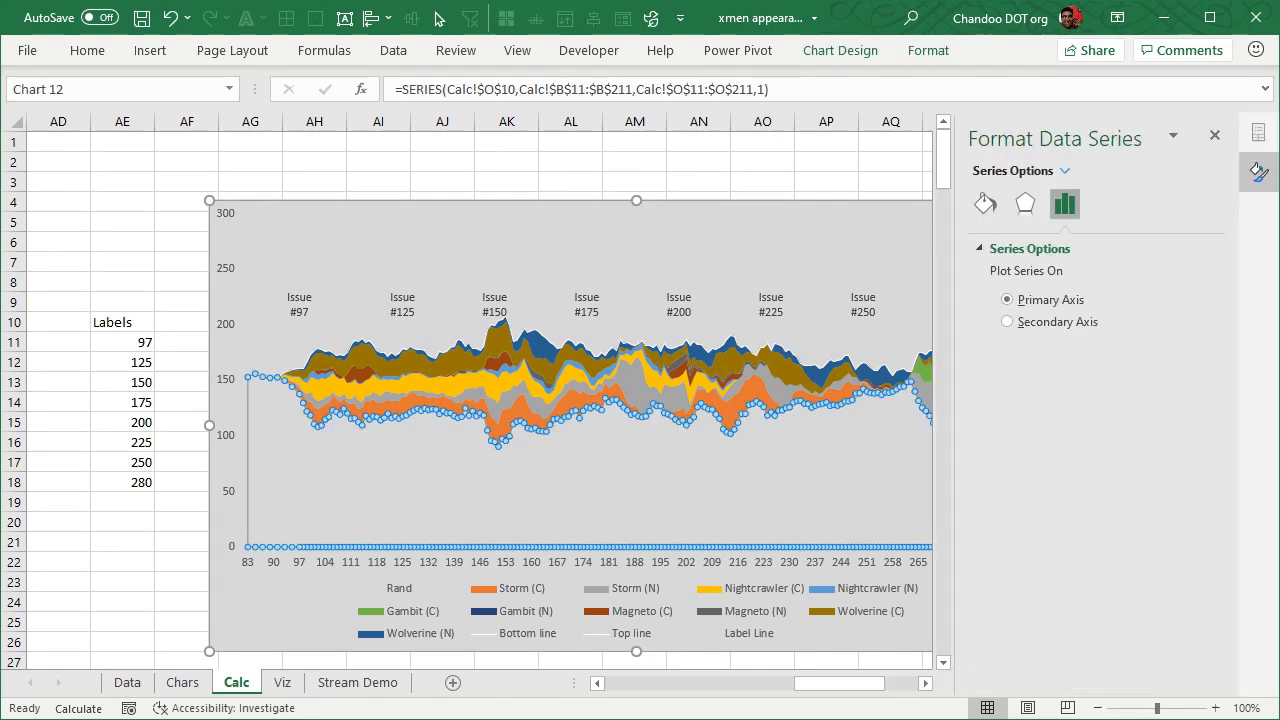
click(1065, 171)
click(1200, 620)
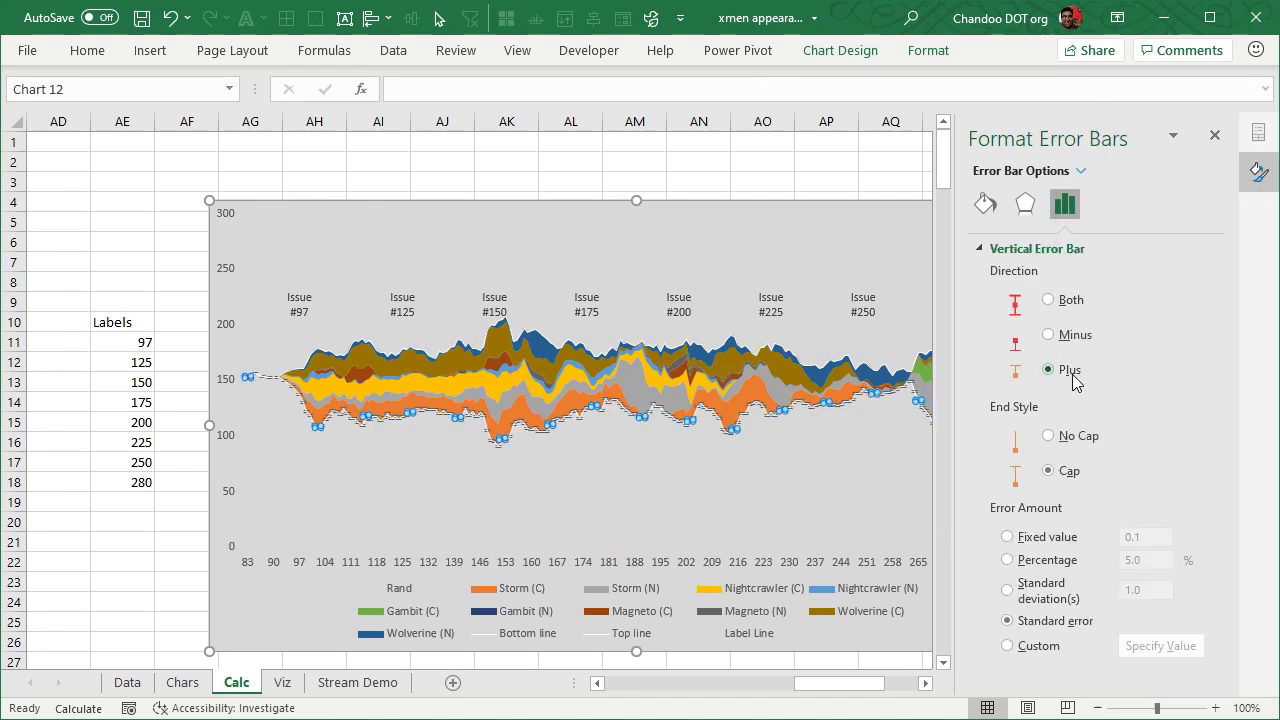
click(1093, 442)
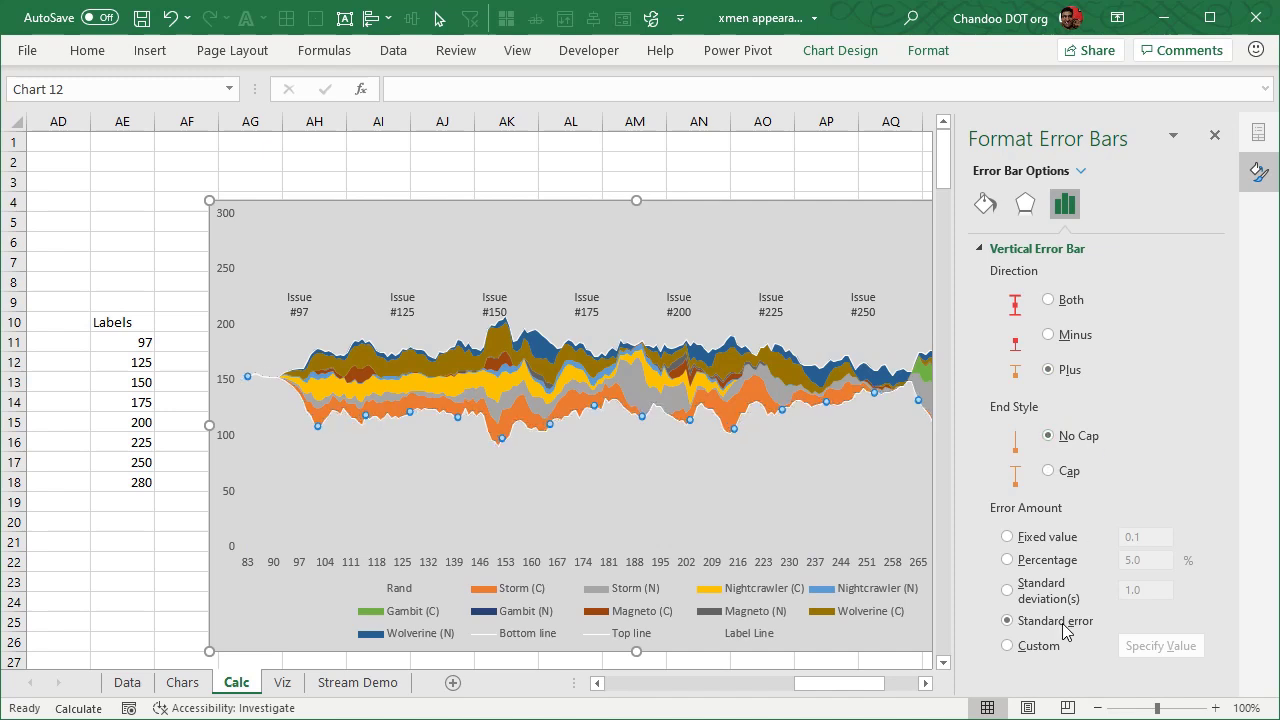
Step: Give the error bars a custom error amount, taking the positive values from Calc!$AC$11:$AC$211
click(1032, 645)
click(1140, 646)
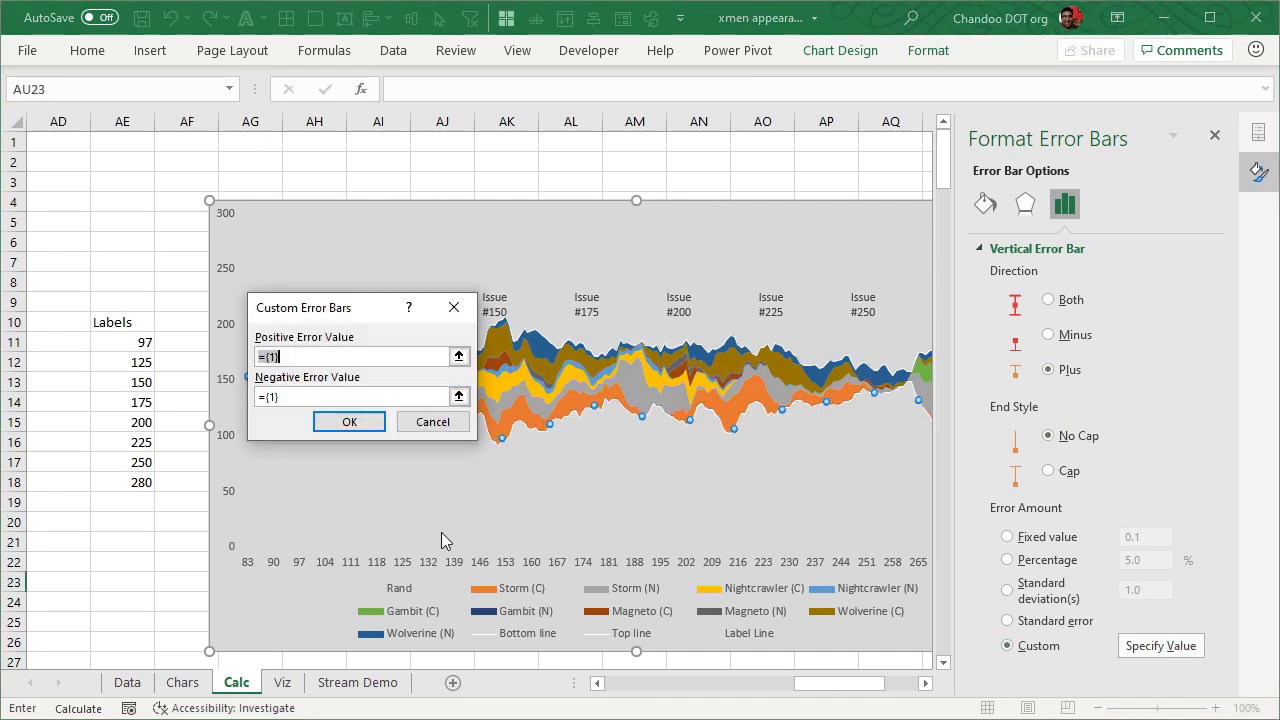
drag(845, 683, 787, 683)
click(553, 362)
click(596, 345)
key(ctrl+shift+Down)
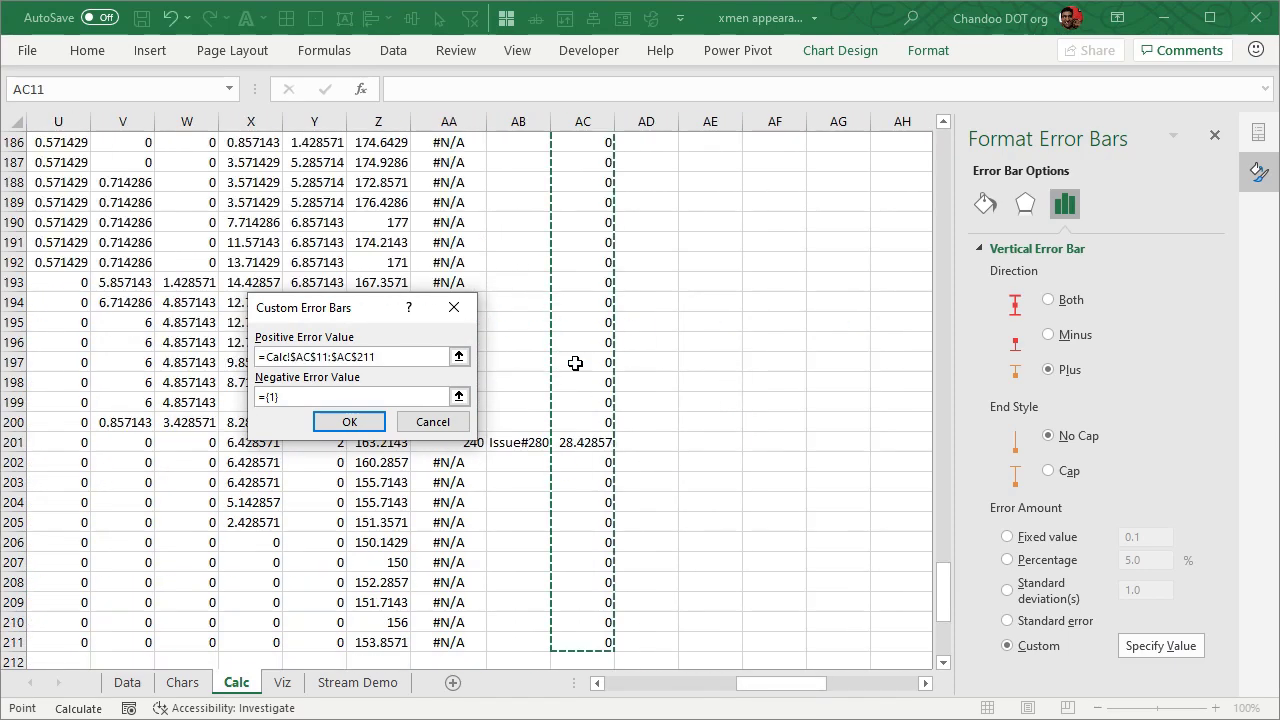
click(345, 421)
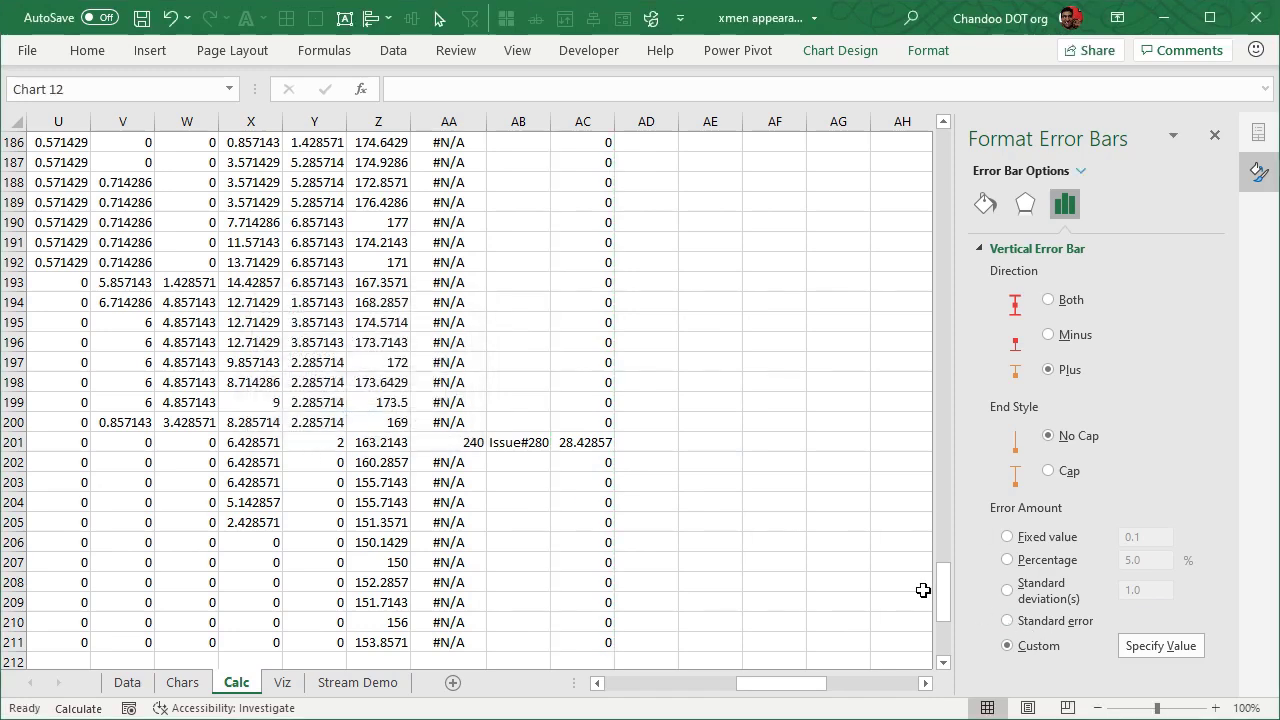
Step: Set the error bars marking the issues to a solid white line
drag(947, 597, 974, 150)
drag(781, 685, 846, 682)
click(744, 482)
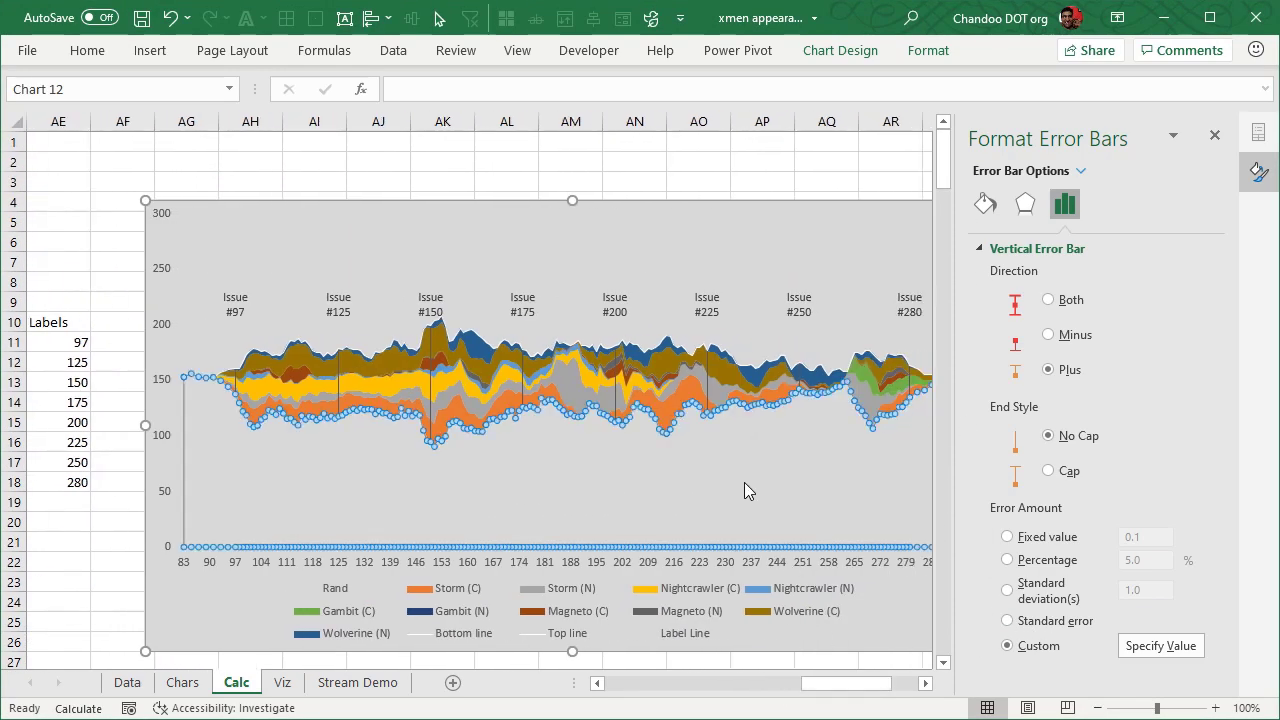
click(617, 390)
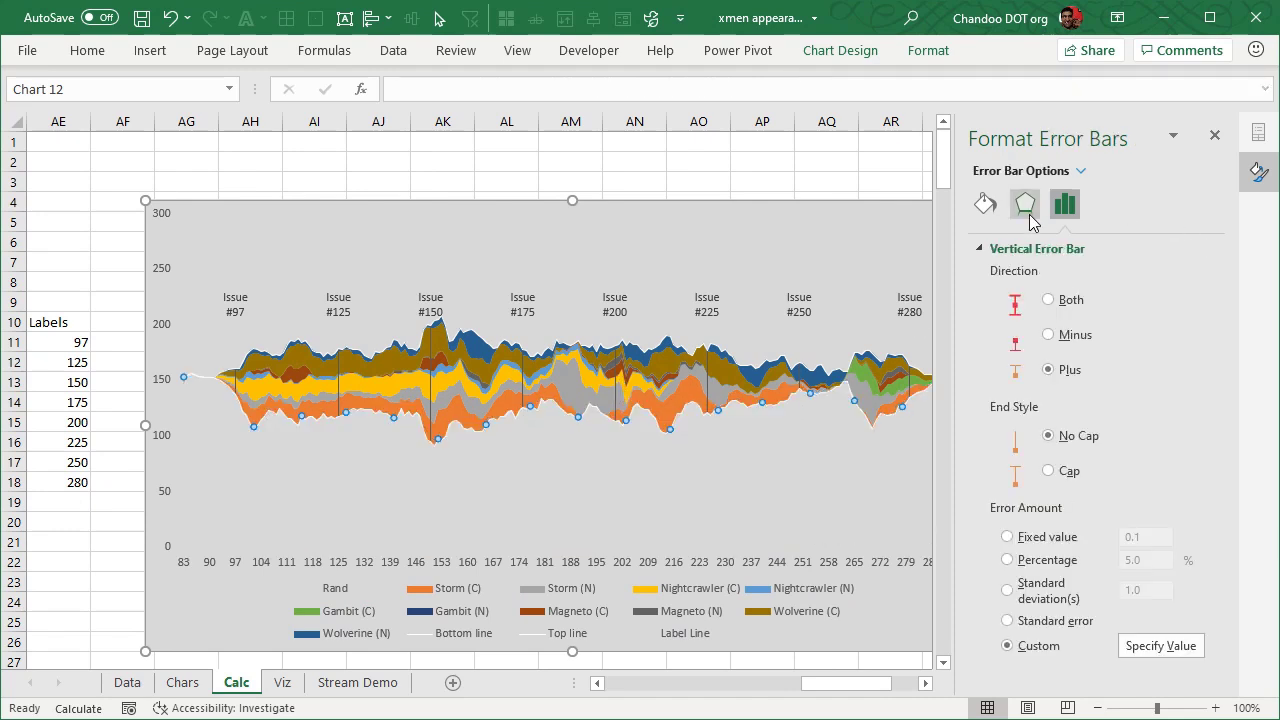
click(985, 204)
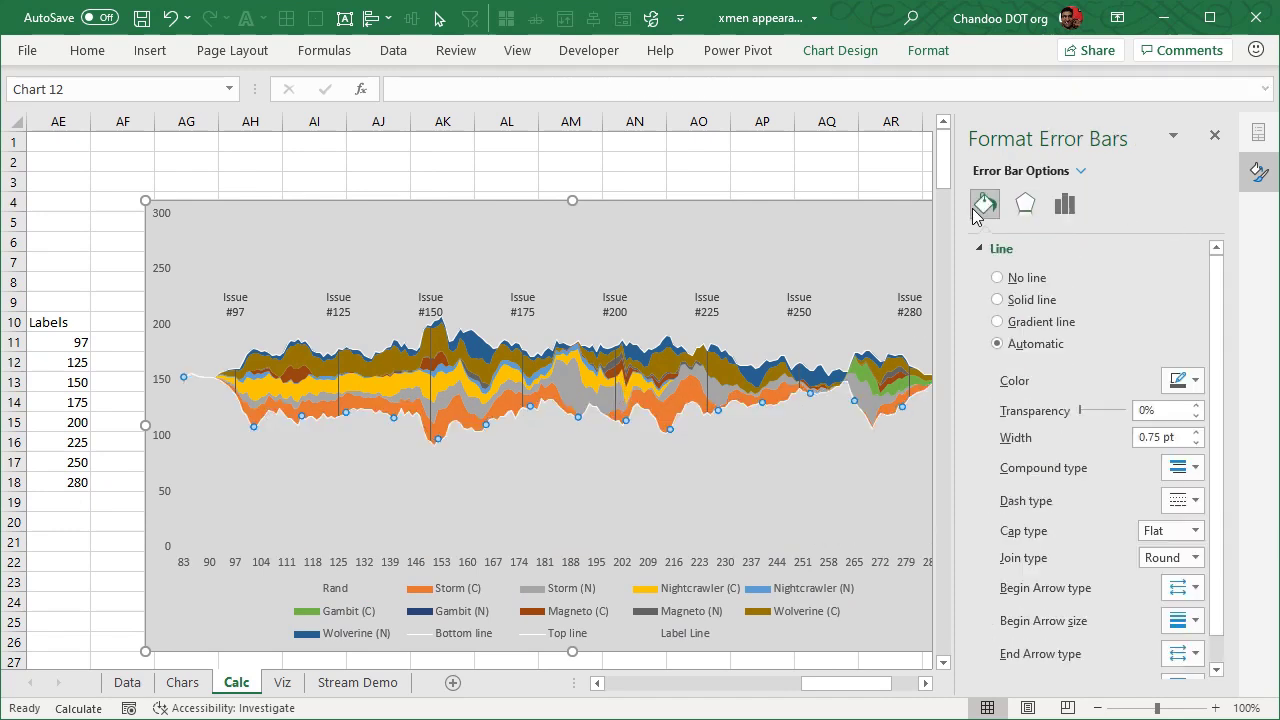
click(1180, 380)
click(1171, 460)
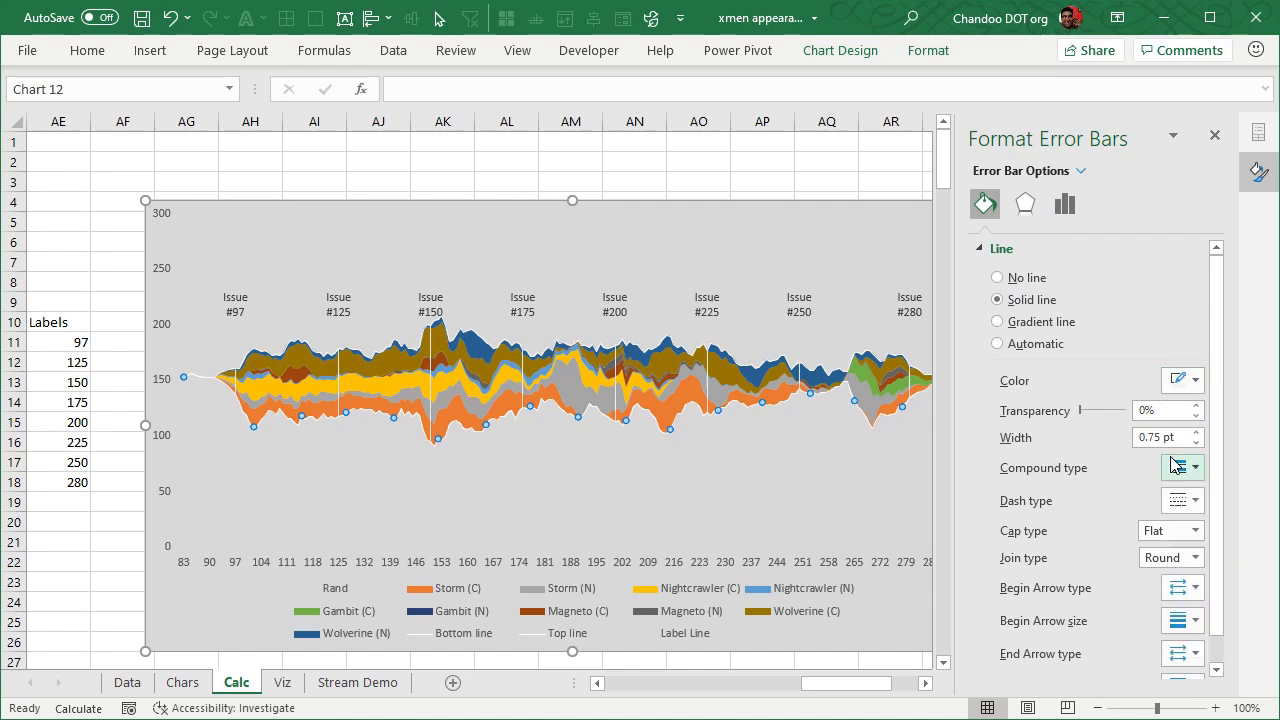
Step: Thin the error bars' line to 0.25 pt, make it dashed, and close the formatting options
click(1196, 503)
click(1205, 551)
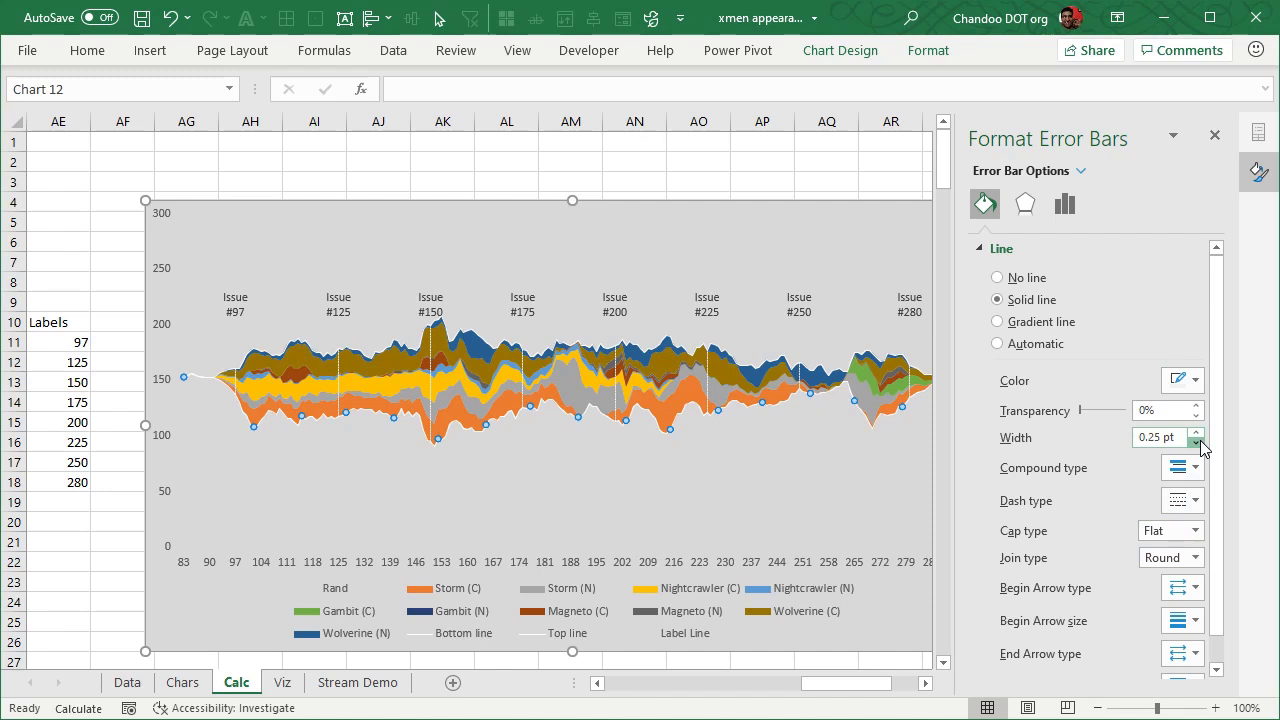
click(1198, 501)
click(1200, 543)
click(728, 181)
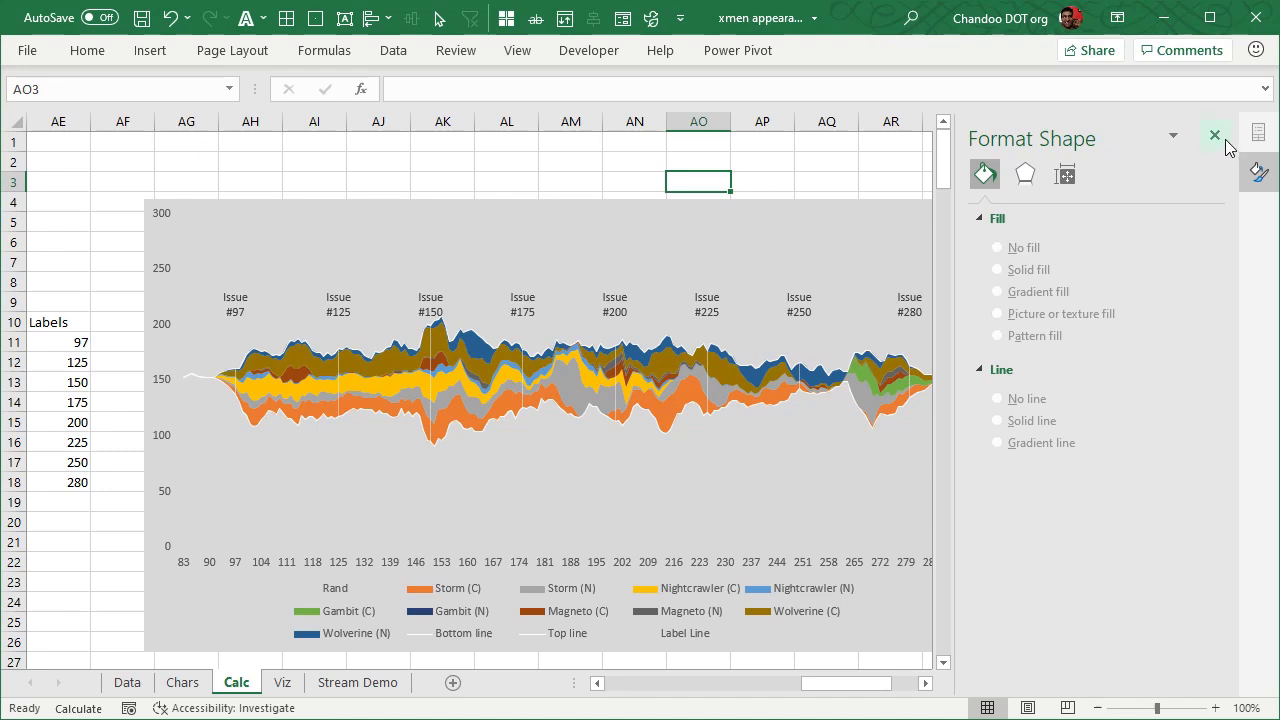
click(1215, 135)
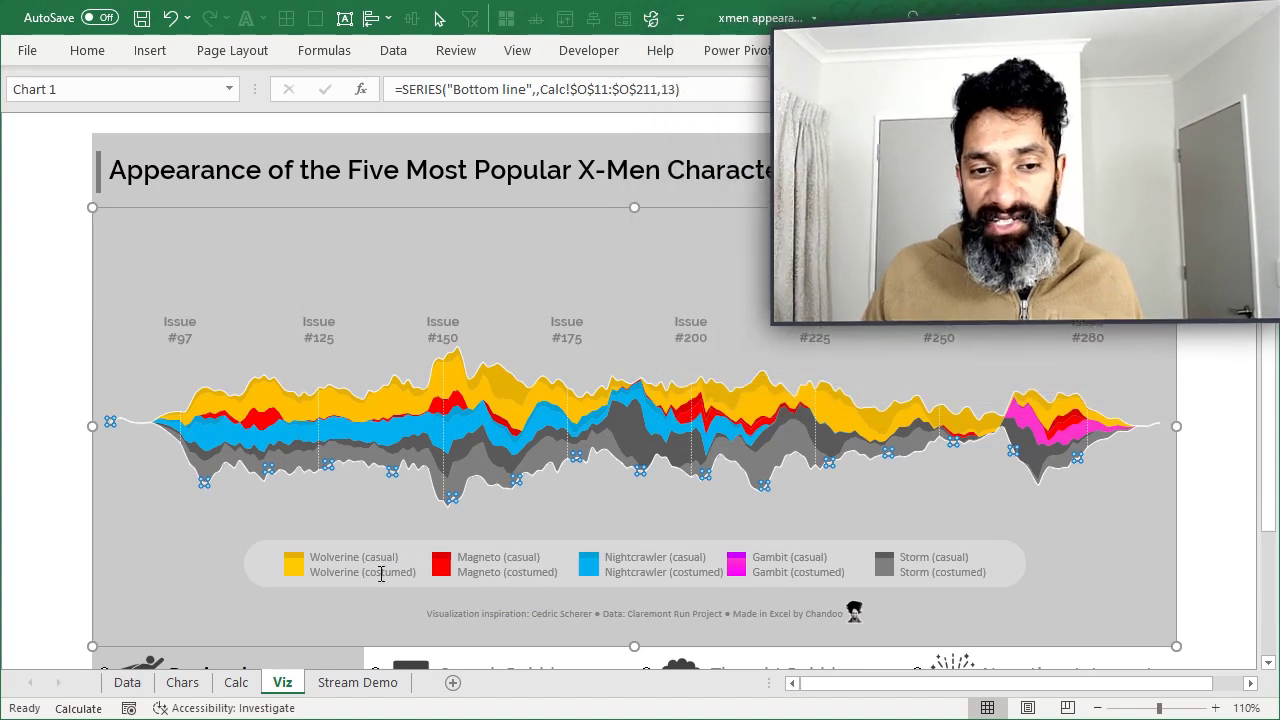
Step: Examine the finished Viz chart for Thought Bubbles, Narrative statements and Speech Bubbles, and return it to Depicted
key(Tab)
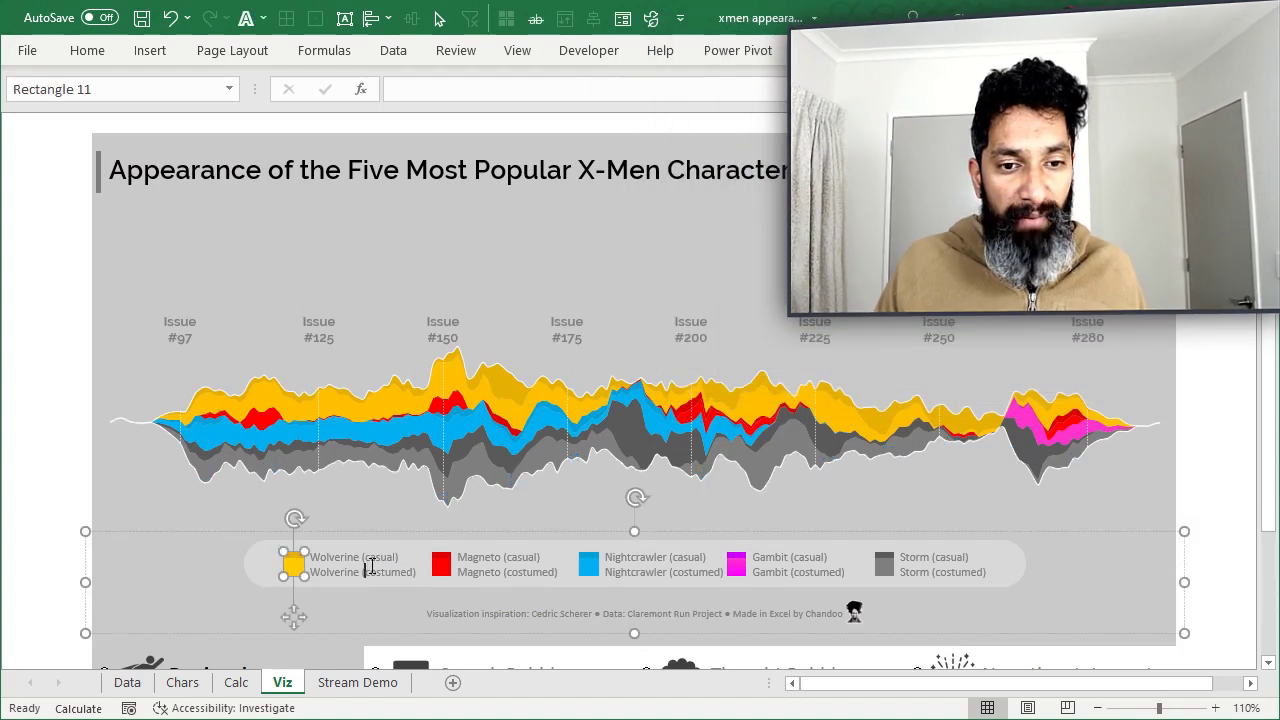
click(55, 509)
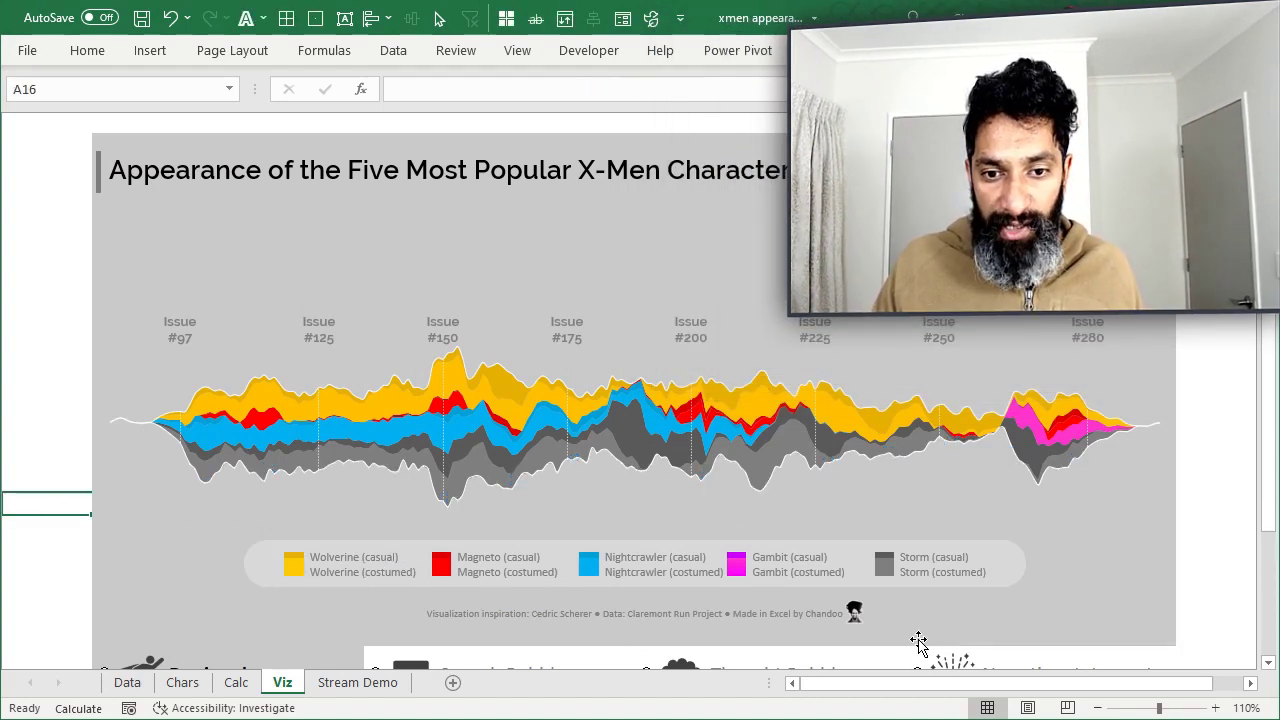
scroll(918, 641, down, 3)
scroll(642, 399, up, 3)
scroll(642, 399, down, 4)
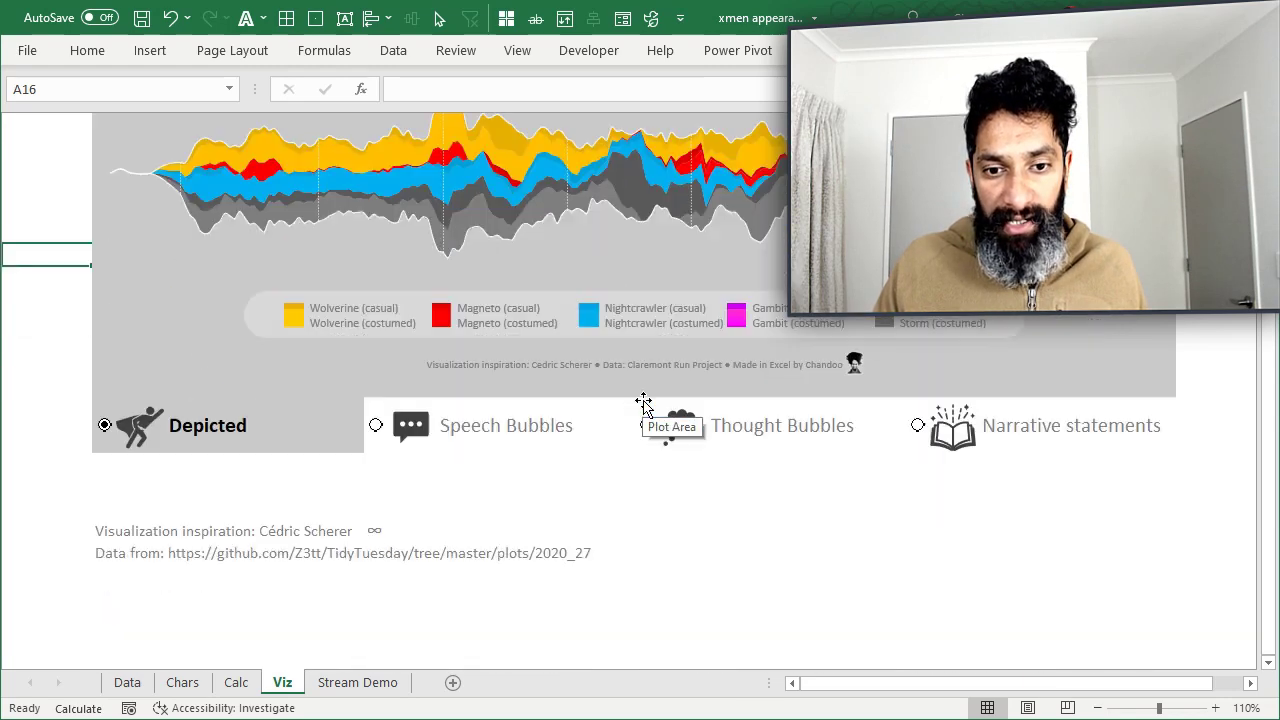
click(778, 428)
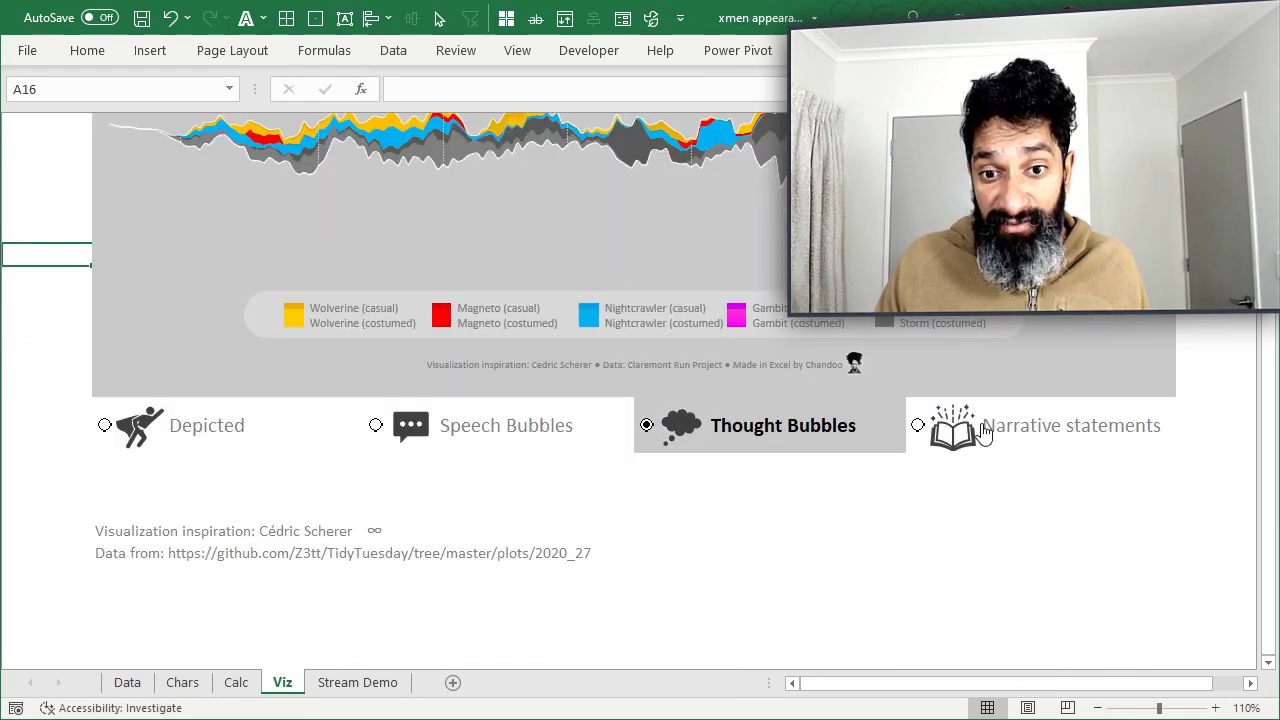
click(998, 430)
click(713, 430)
click(526, 424)
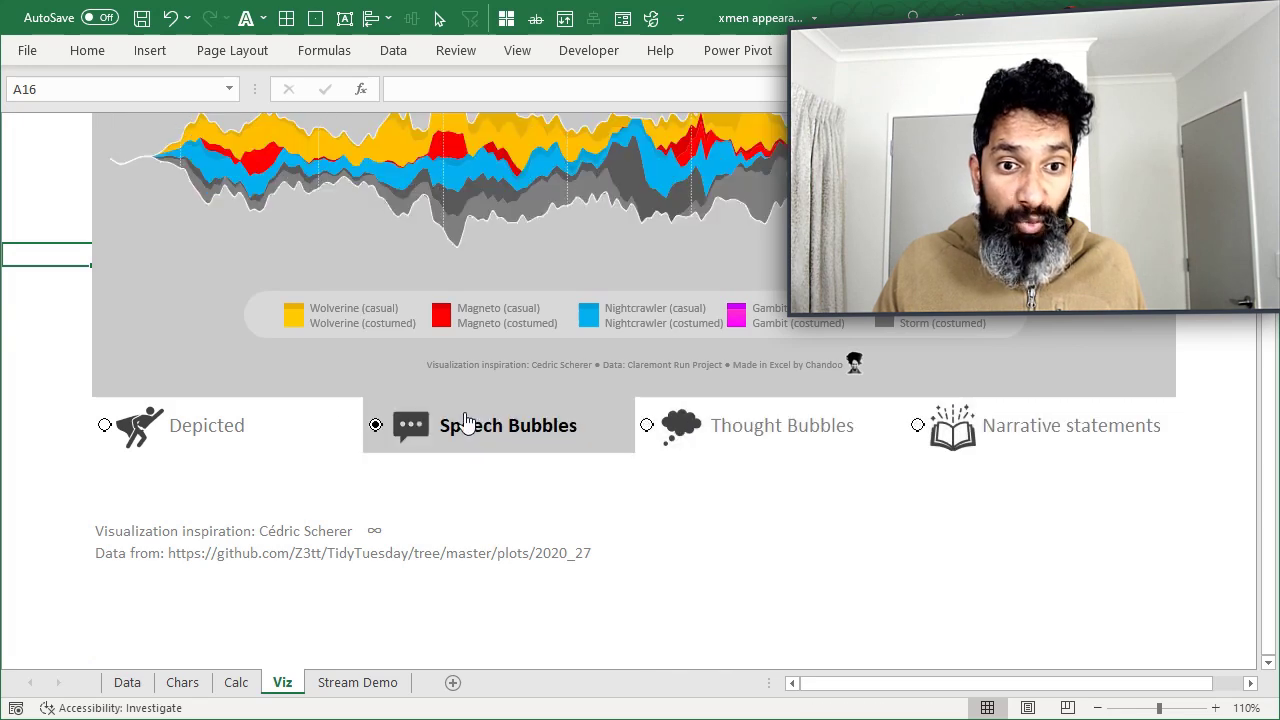
click(207, 435)
scroll(531, 466, up, 2)
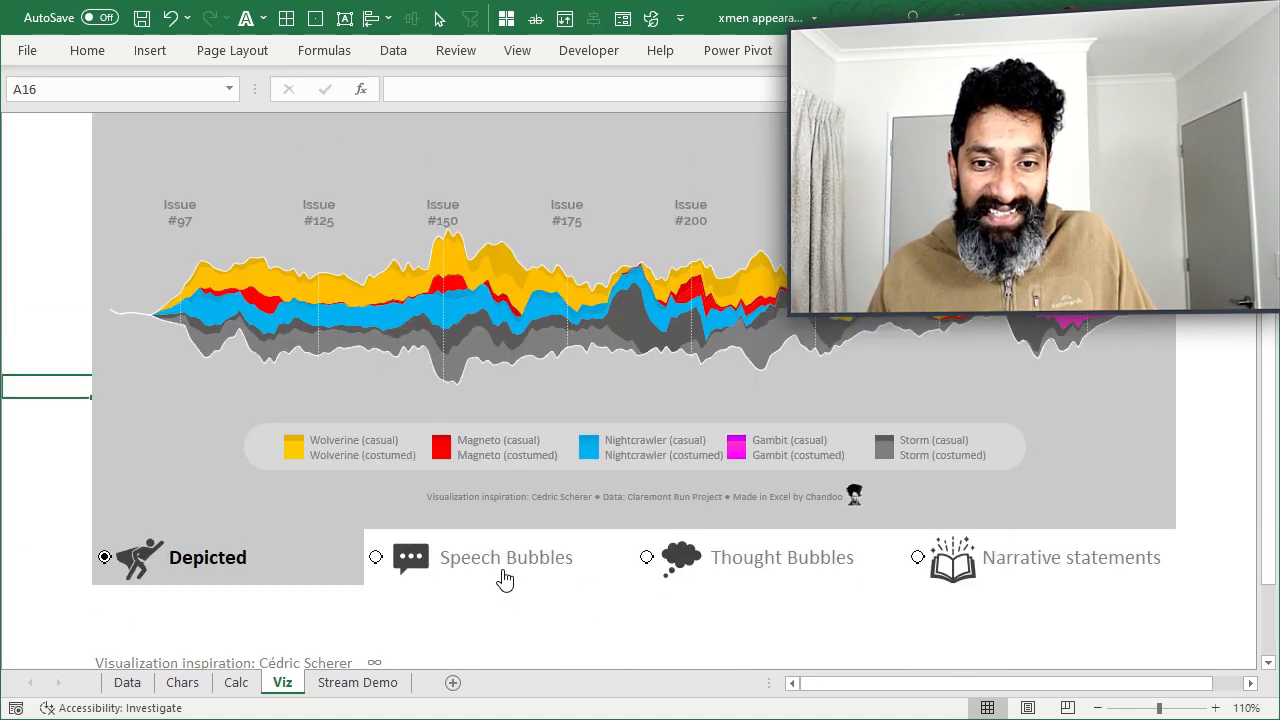
Step: Move the transparent option button off the Speech Bubbles label and put it back over the label
right_click(487, 572)
key(Escape)
drag(421, 627, 423, 630)
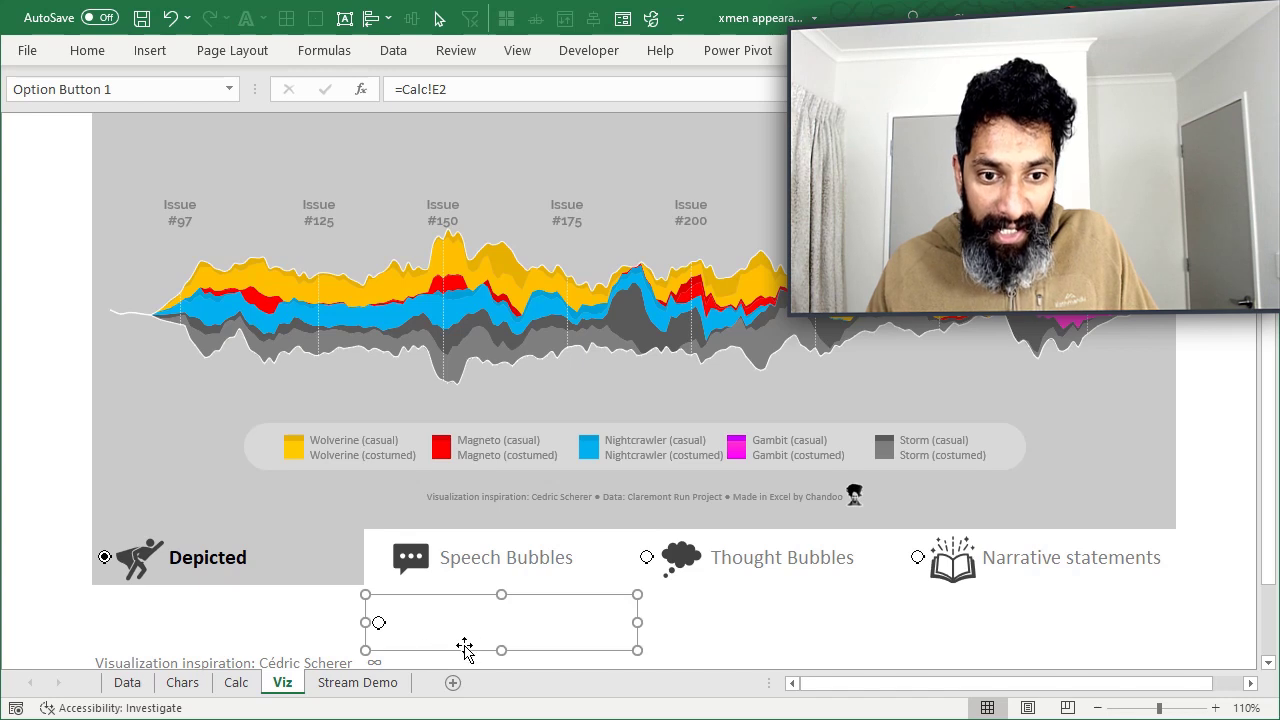
click(460, 664)
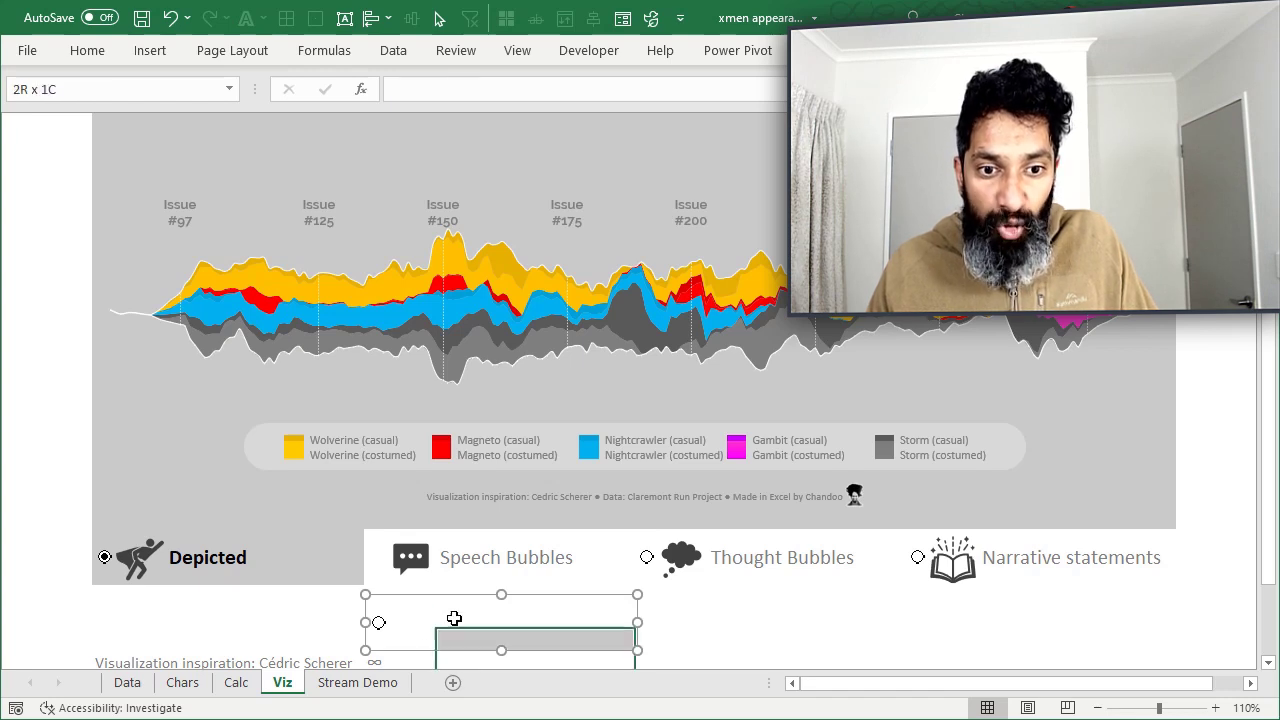
right_click(403, 605)
key(Escape)
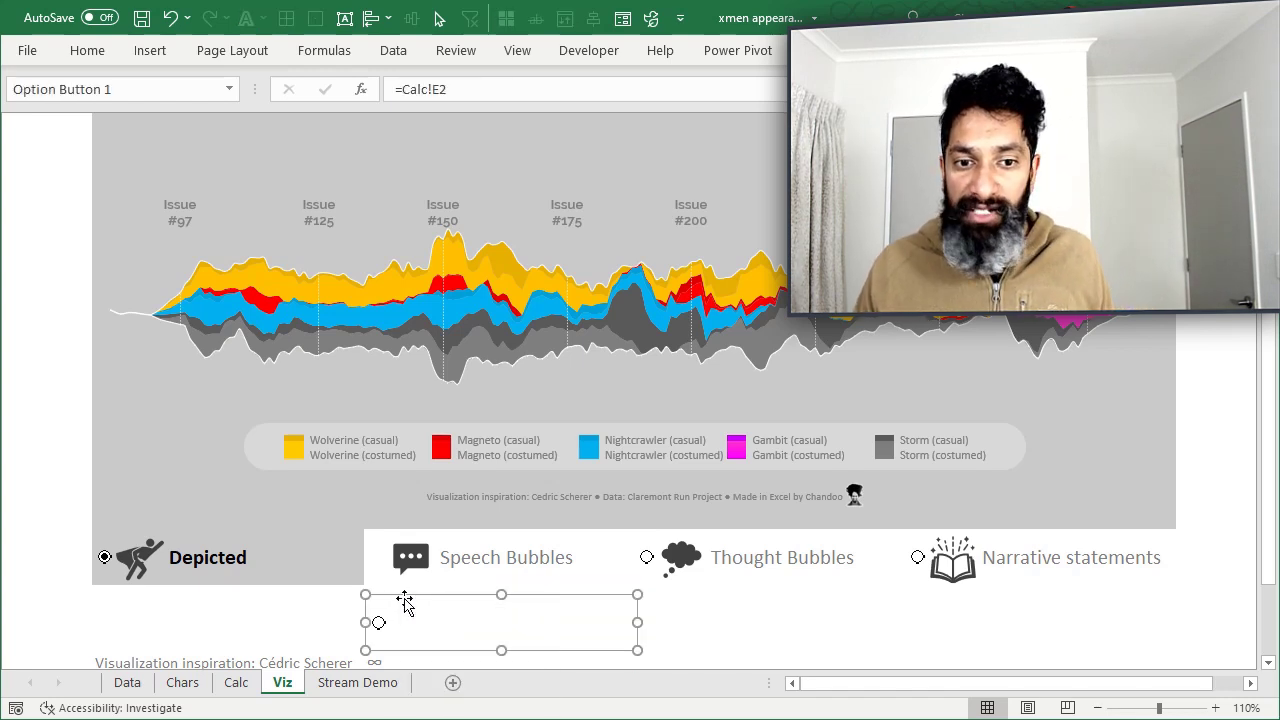
drag(410, 597, 407, 532)
click(462, 636)
Step: Add a new worksheet after Stream Demo and draw an option button form control around C6:E7
click(345, 682)
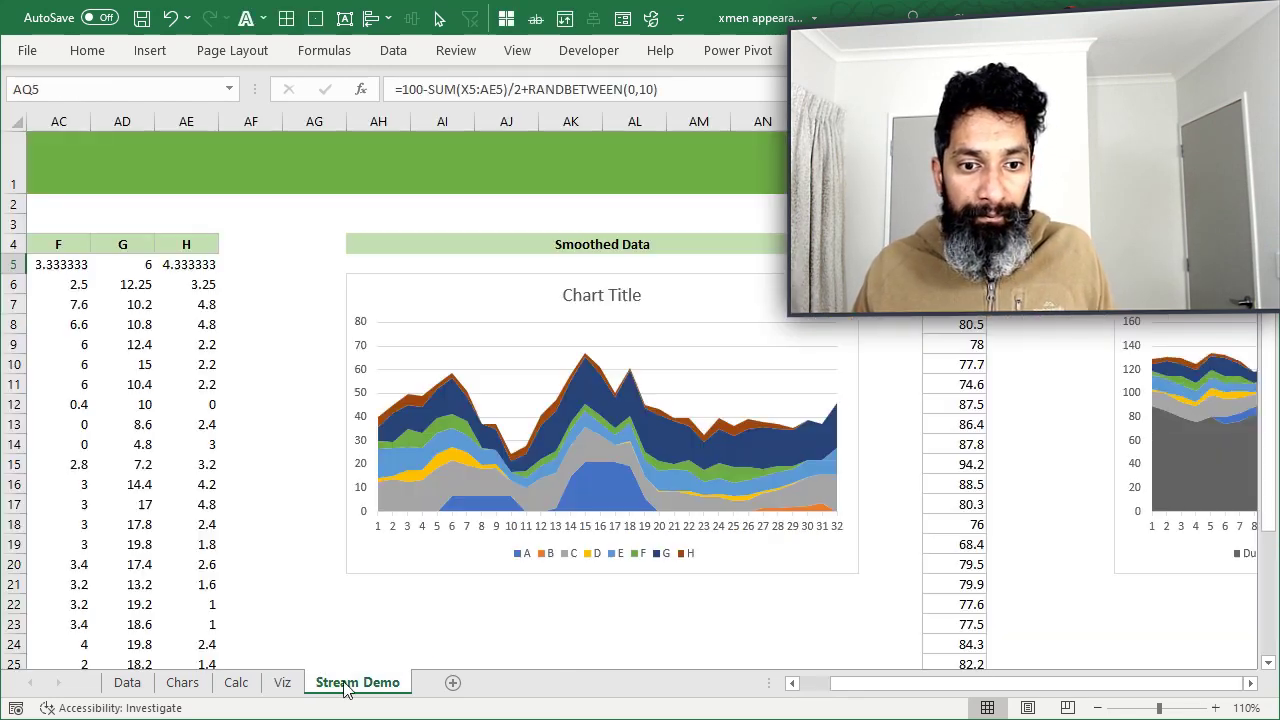
click(452, 682)
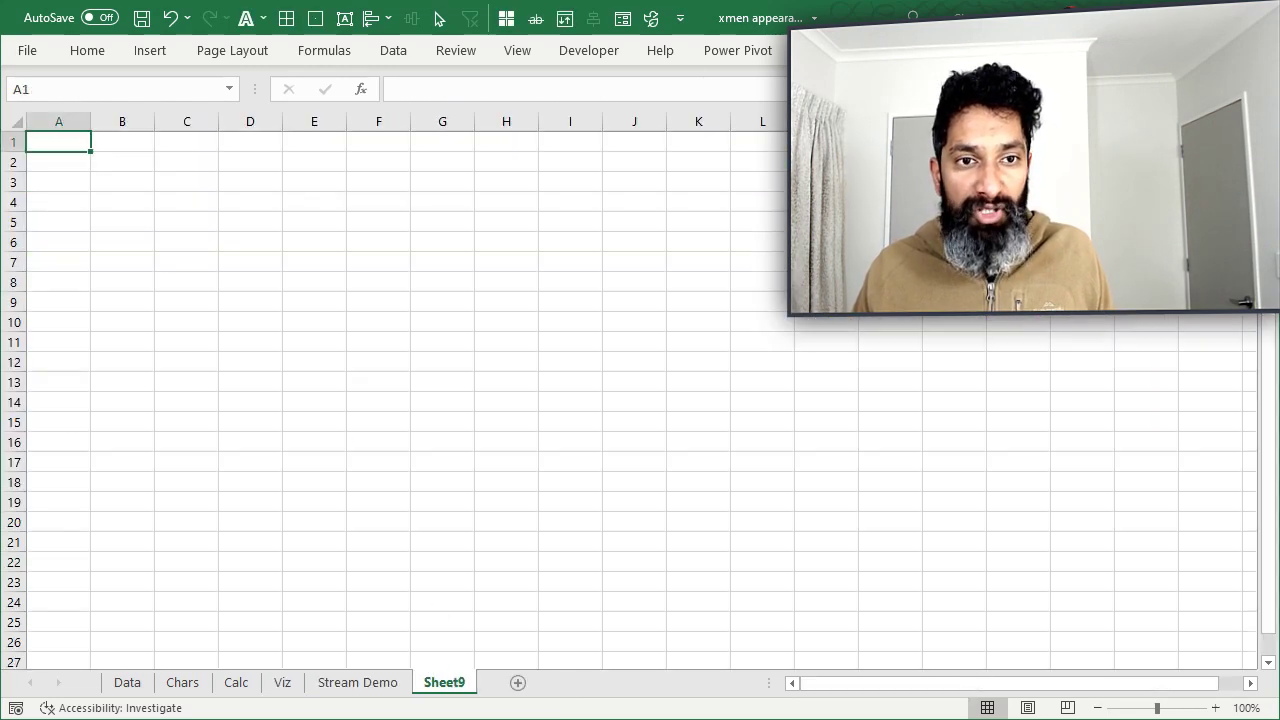
click(588, 54)
click(436, 130)
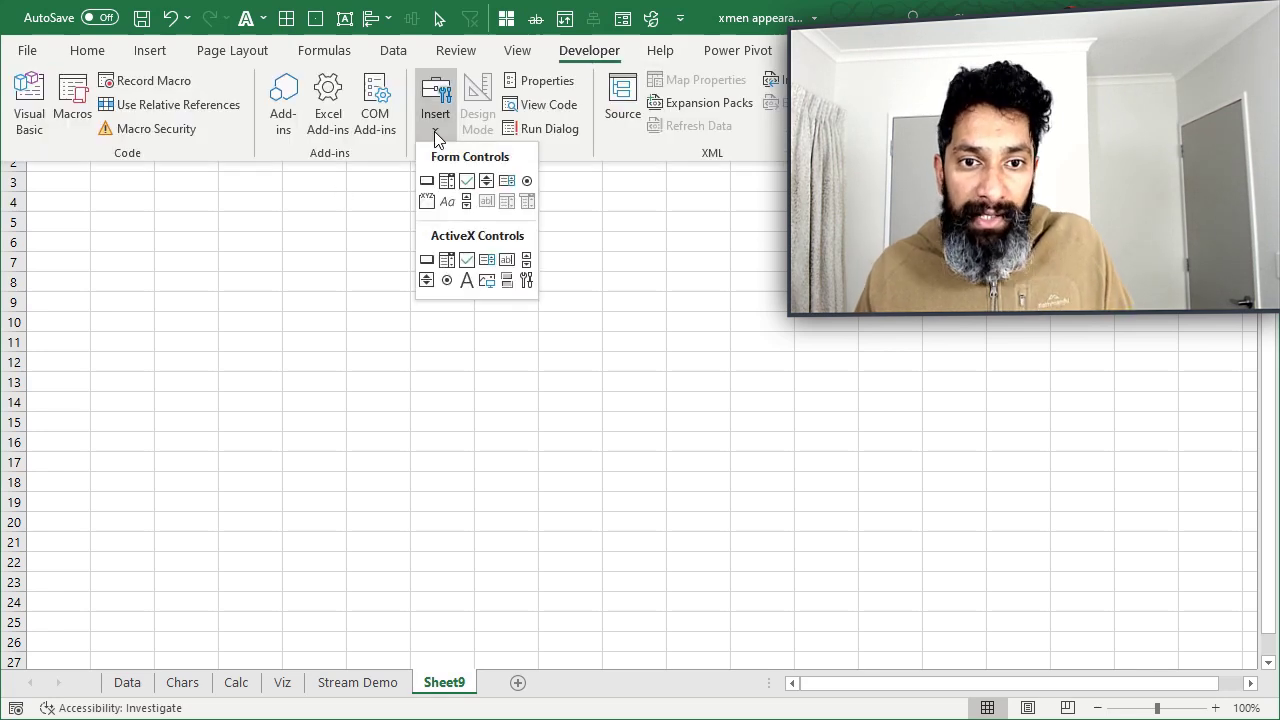
click(529, 180)
drag(193, 262, 300, 241)
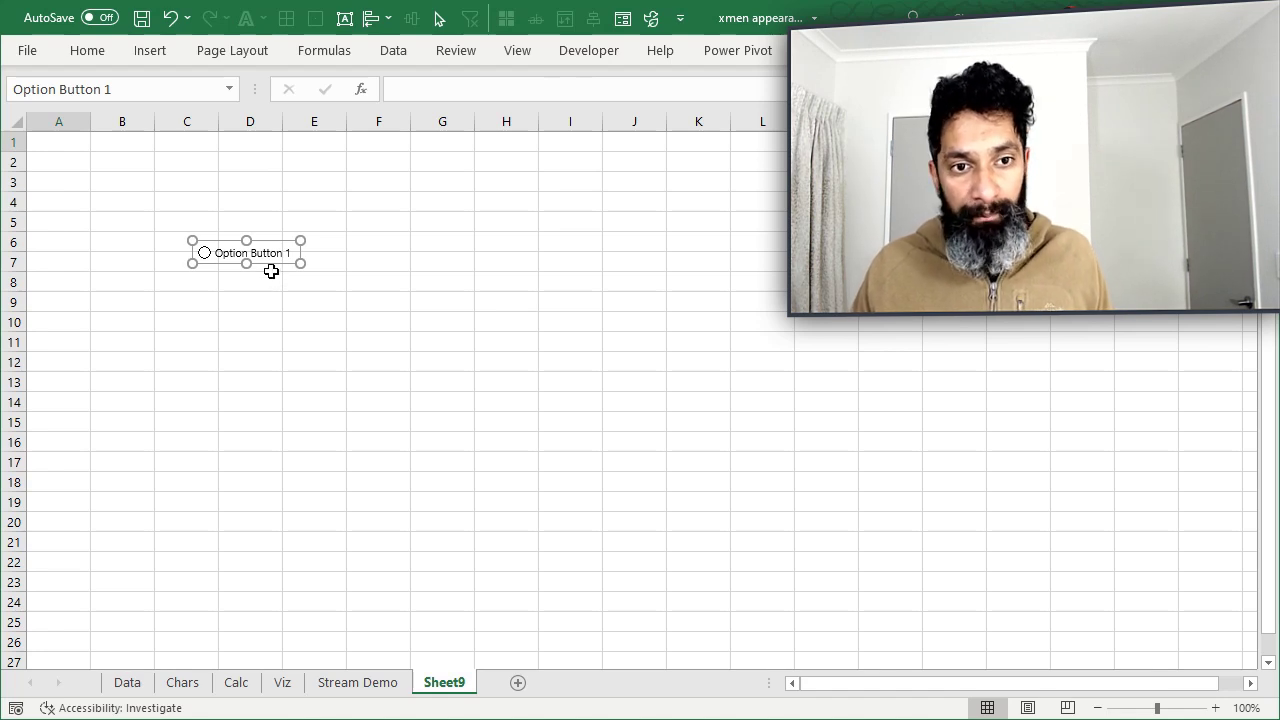
Step: Duplicate the option button twice and spread the copies out, one near G10 and the other near D14
key(ctrl+d)
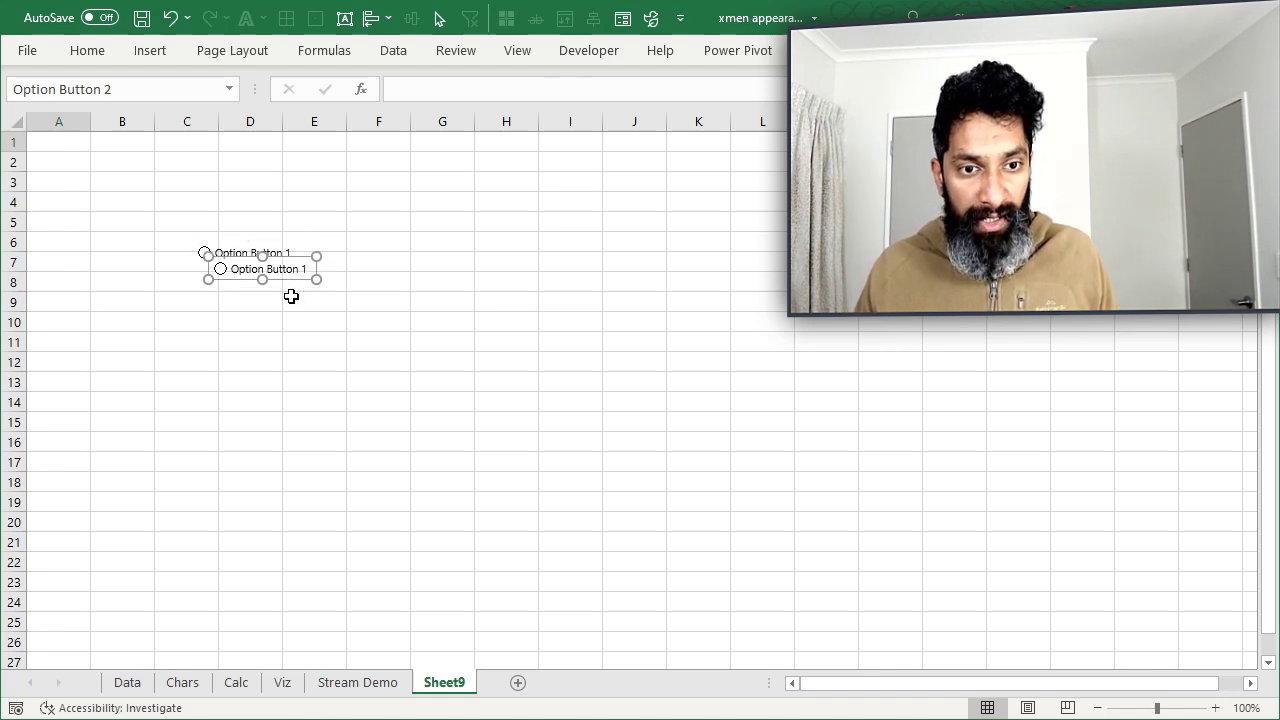
key(ctrl+d)
drag(374, 318, 462, 318)
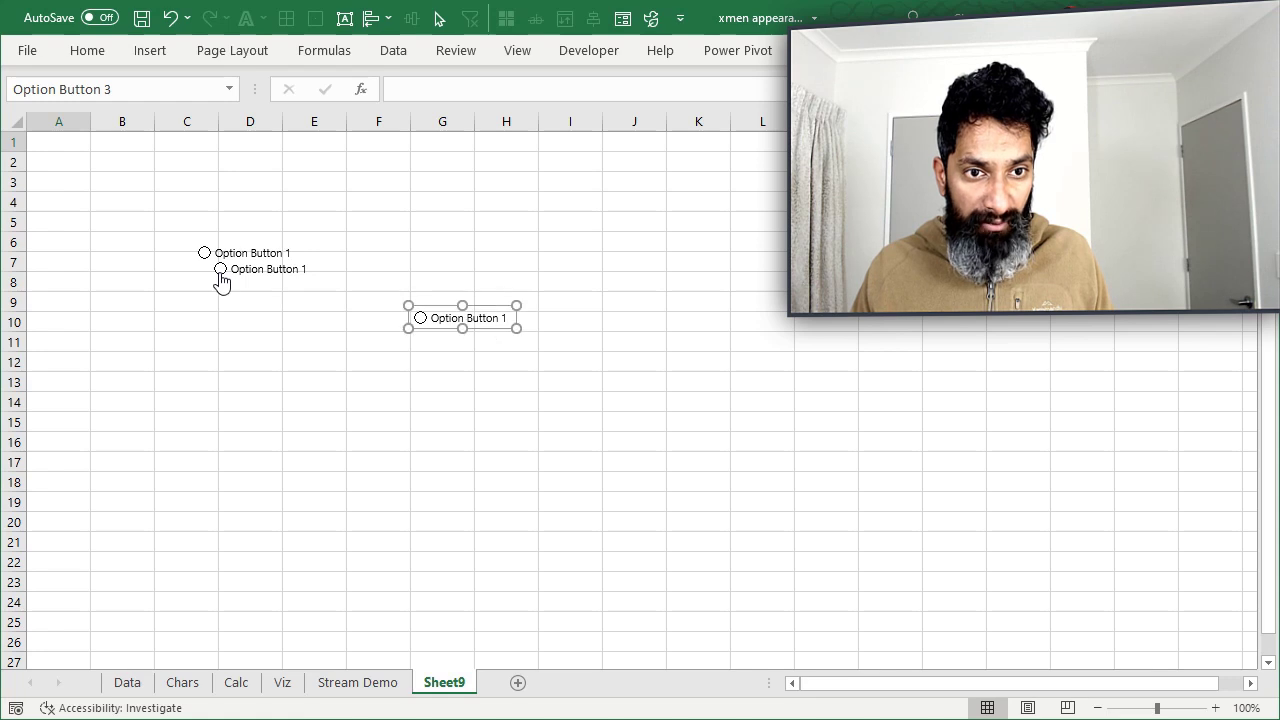
right_click(263, 270)
key(Escape)
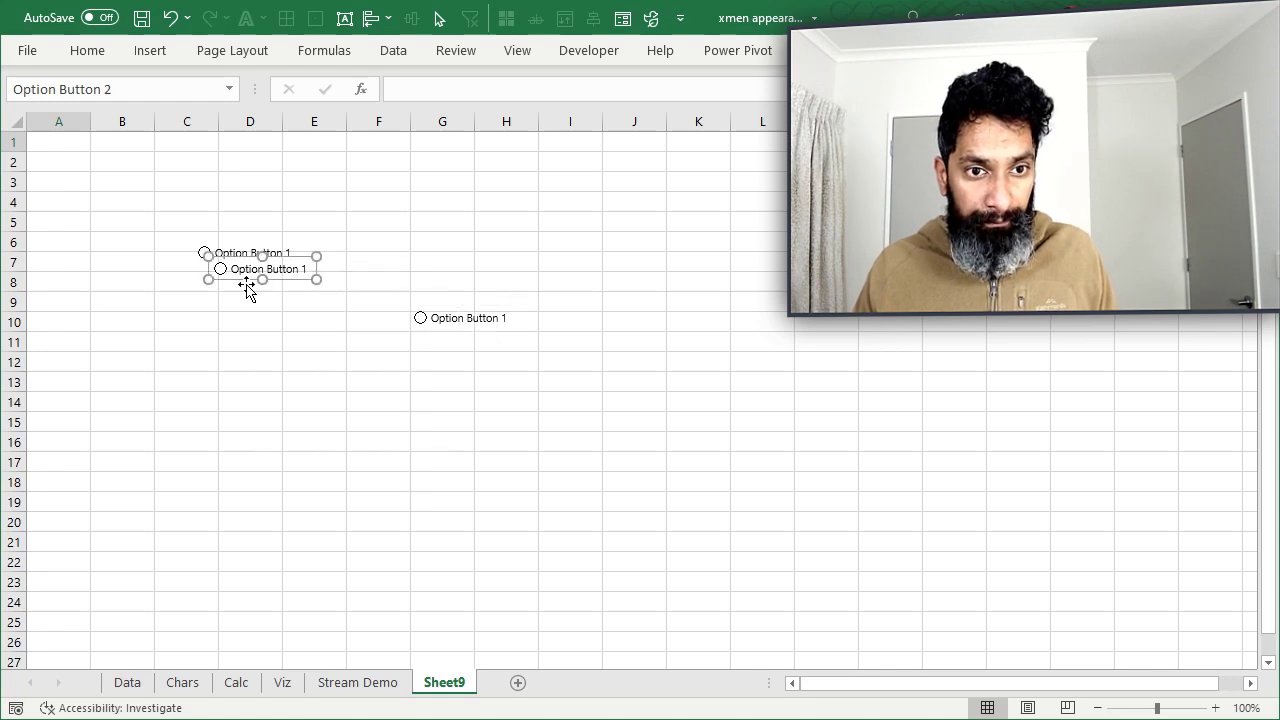
drag(247, 287, 265, 425)
key(Escape)
Step: Test the option buttons by selecting the copy near D14
click(273, 410)
click(250, 268)
click(297, 411)
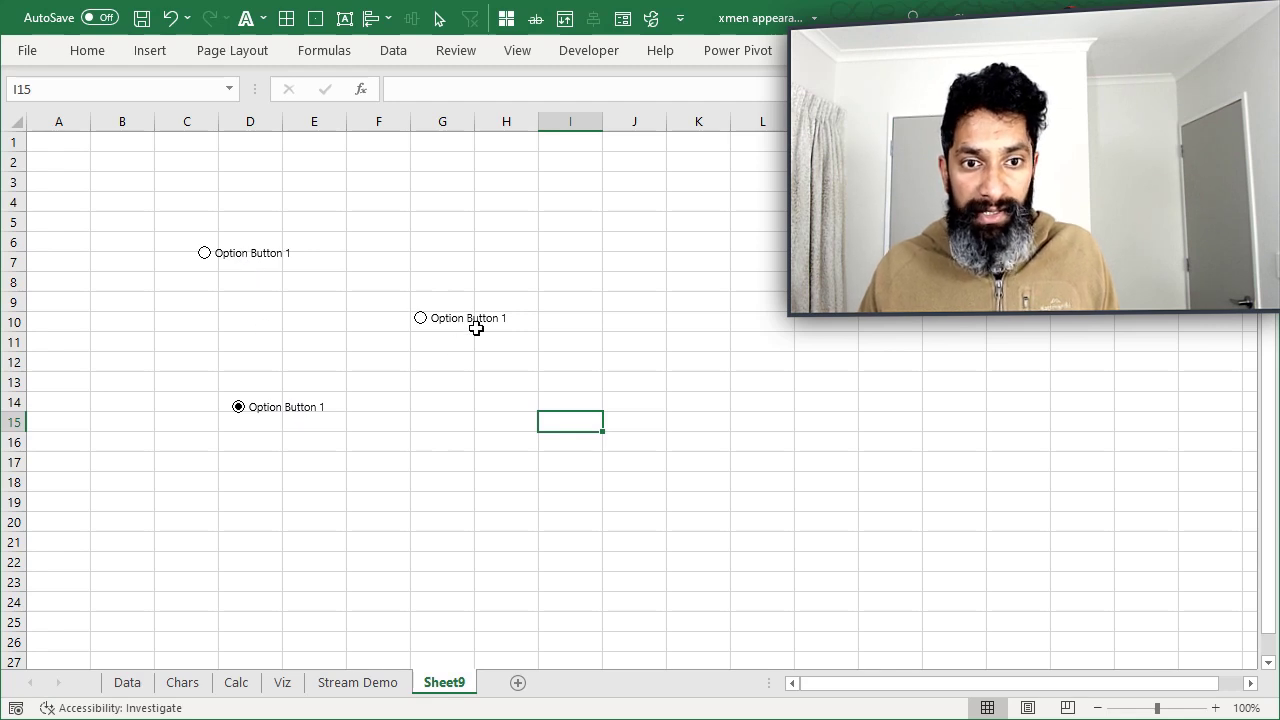
Step: Test the three option buttons by selecting each one, ending on the one near C6, and view the available form controls
click(281, 262)
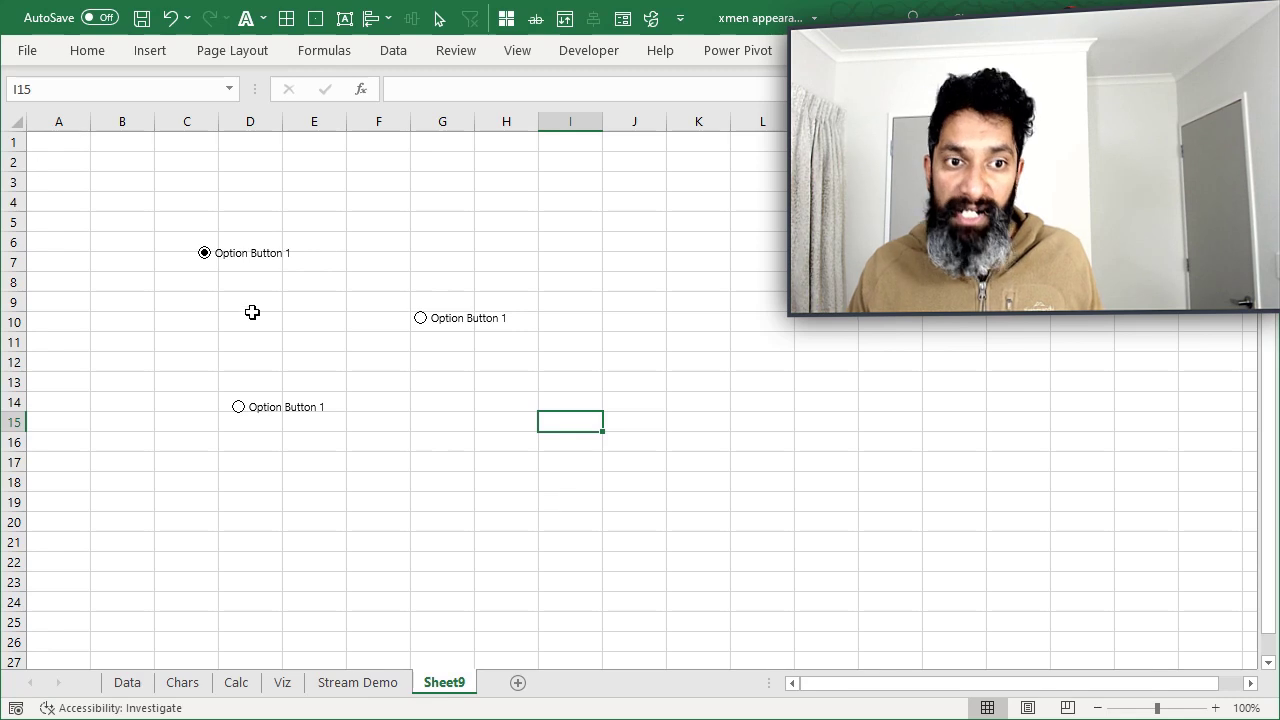
click(588, 52)
click(430, 110)
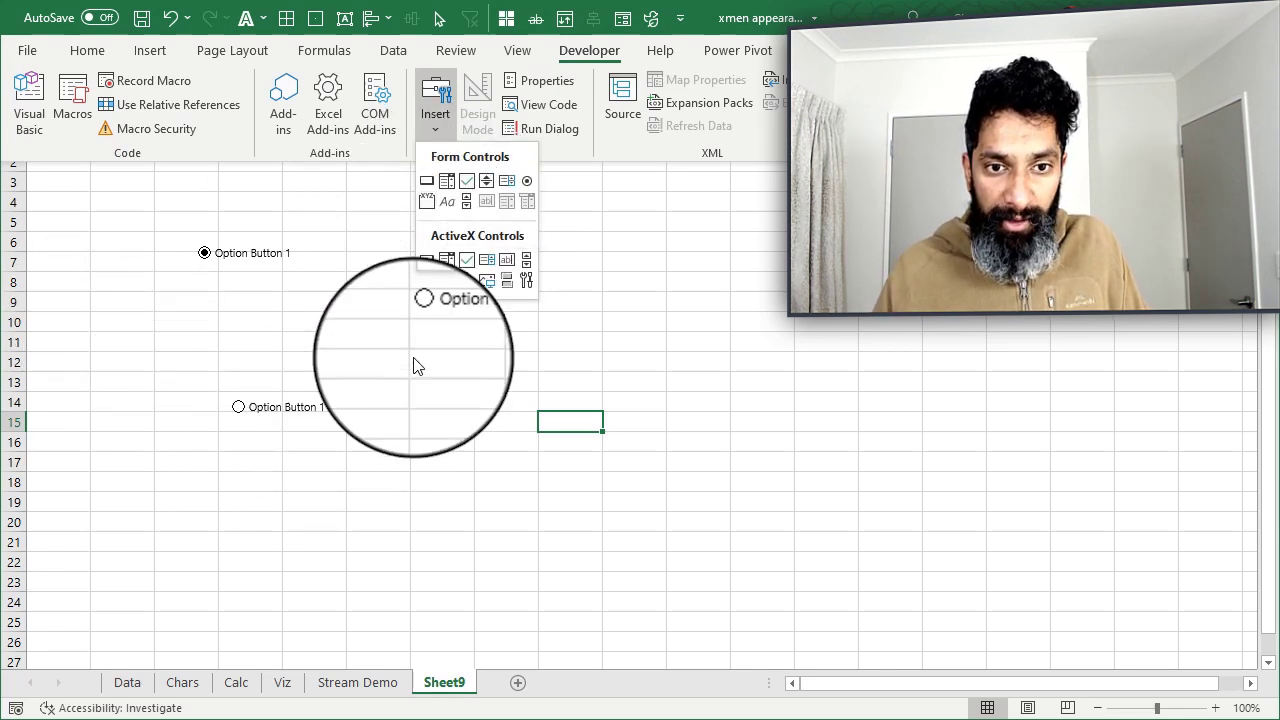
click(622, 482)
click(282, 688)
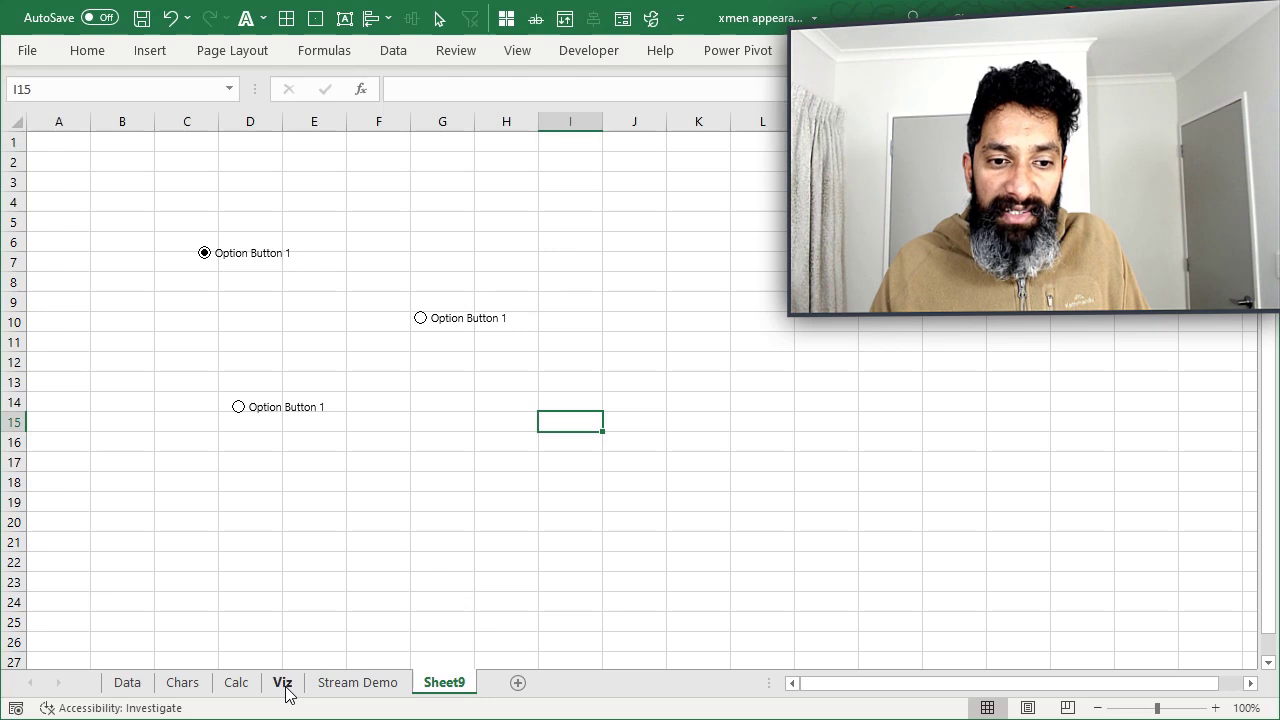
click(477, 318)
click(329, 415)
click(245, 271)
Step: Link the option button near D14 to cell I4 through its control settings
right_click(283, 420)
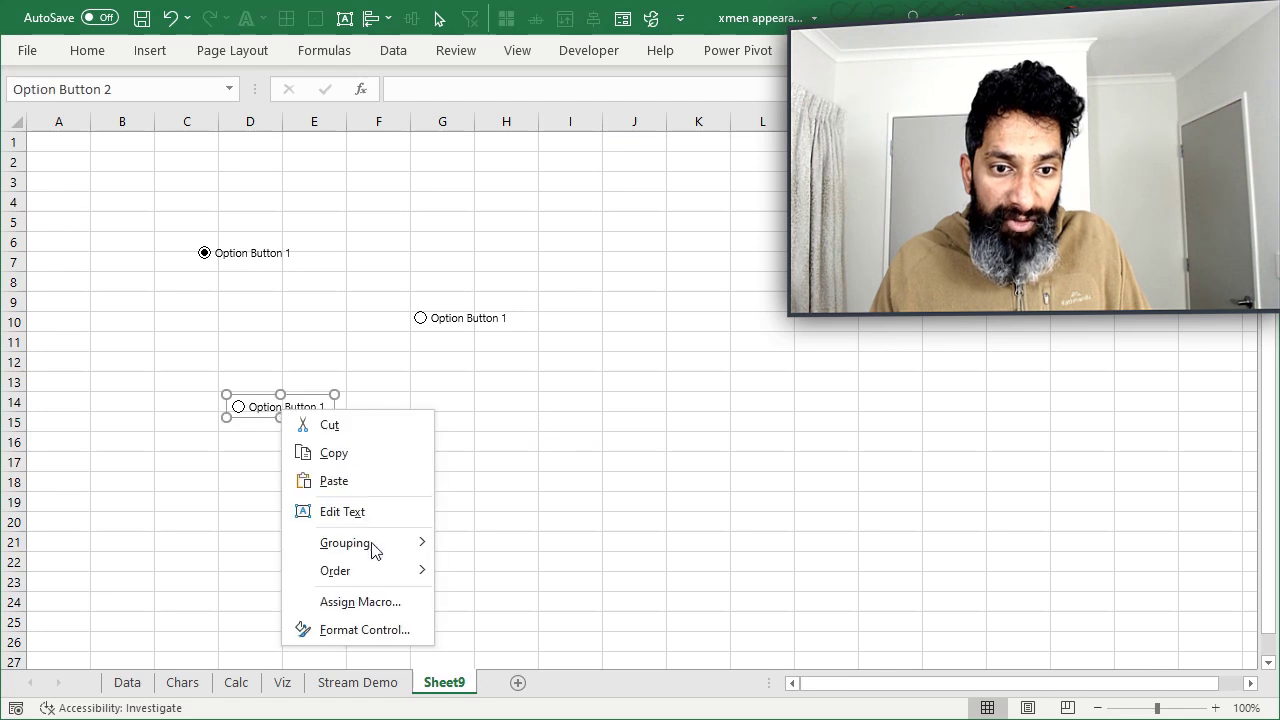
click(372, 630)
drag(360, 138, 1114, 189)
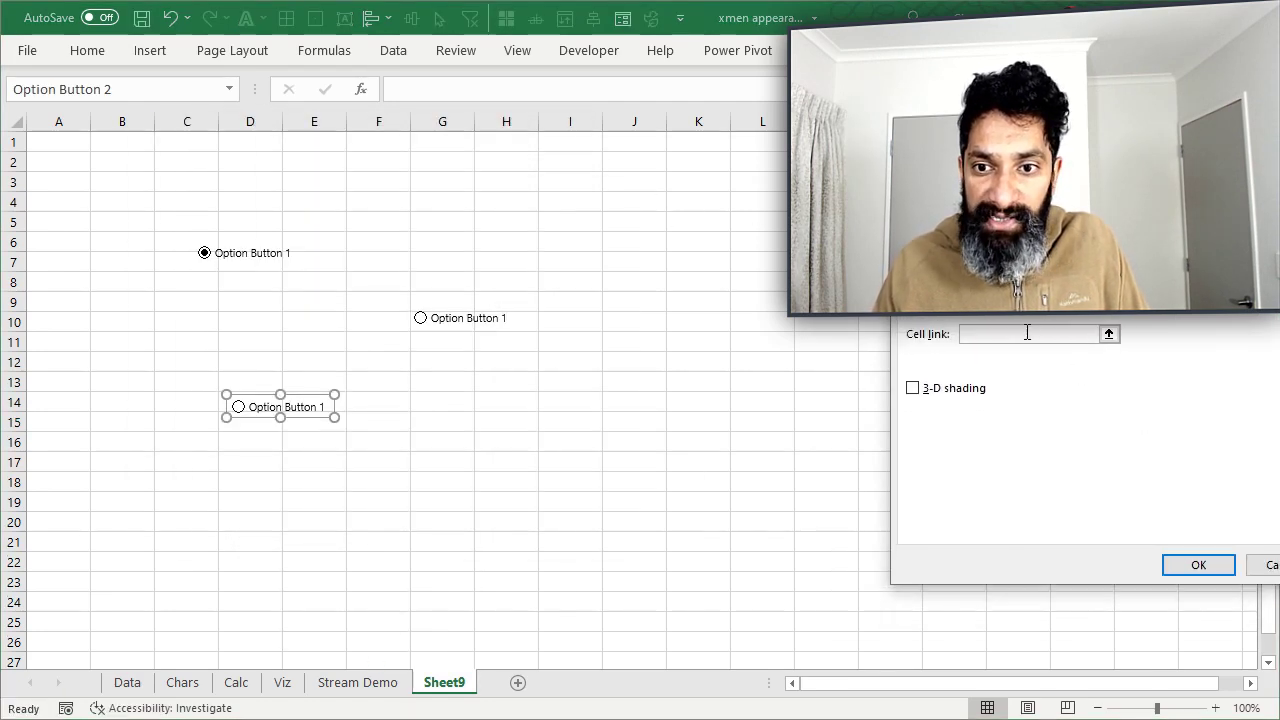
click(569, 205)
click(1208, 572)
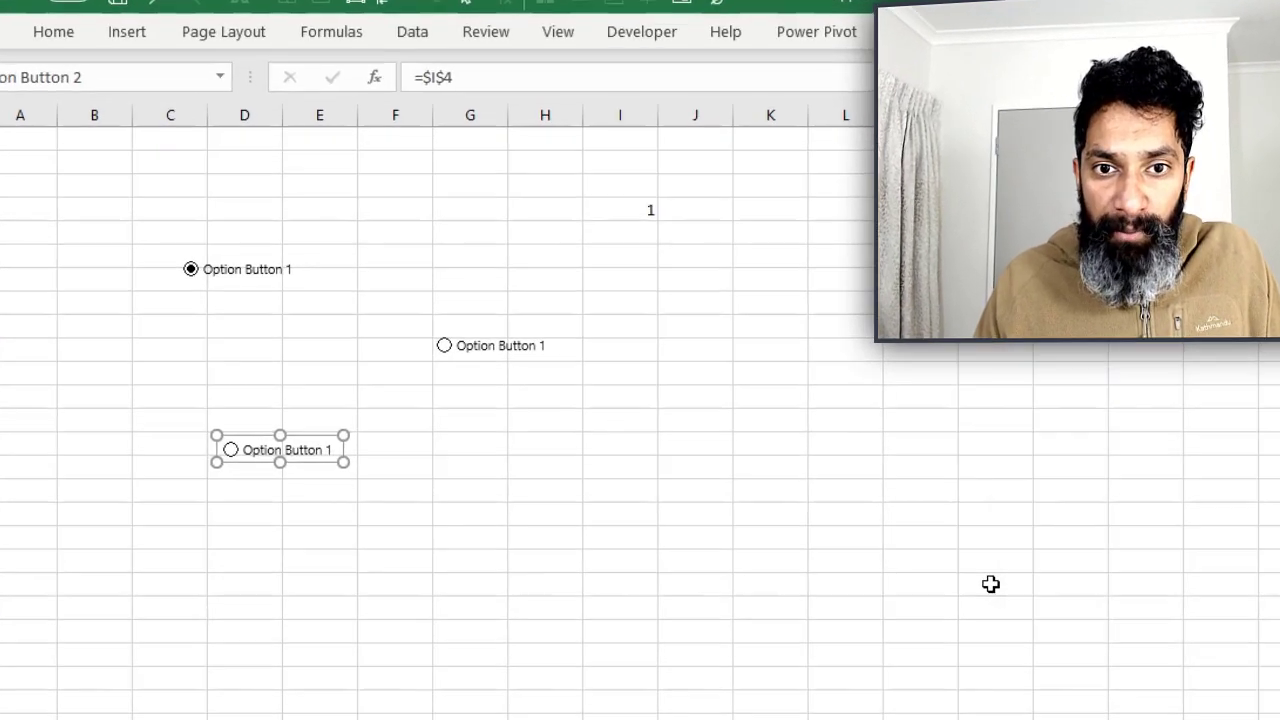
Step: Test the linked option buttons by selecting each in turn, ending on the one near G10, and inspect cell I4
click(217, 187)
click(463, 347)
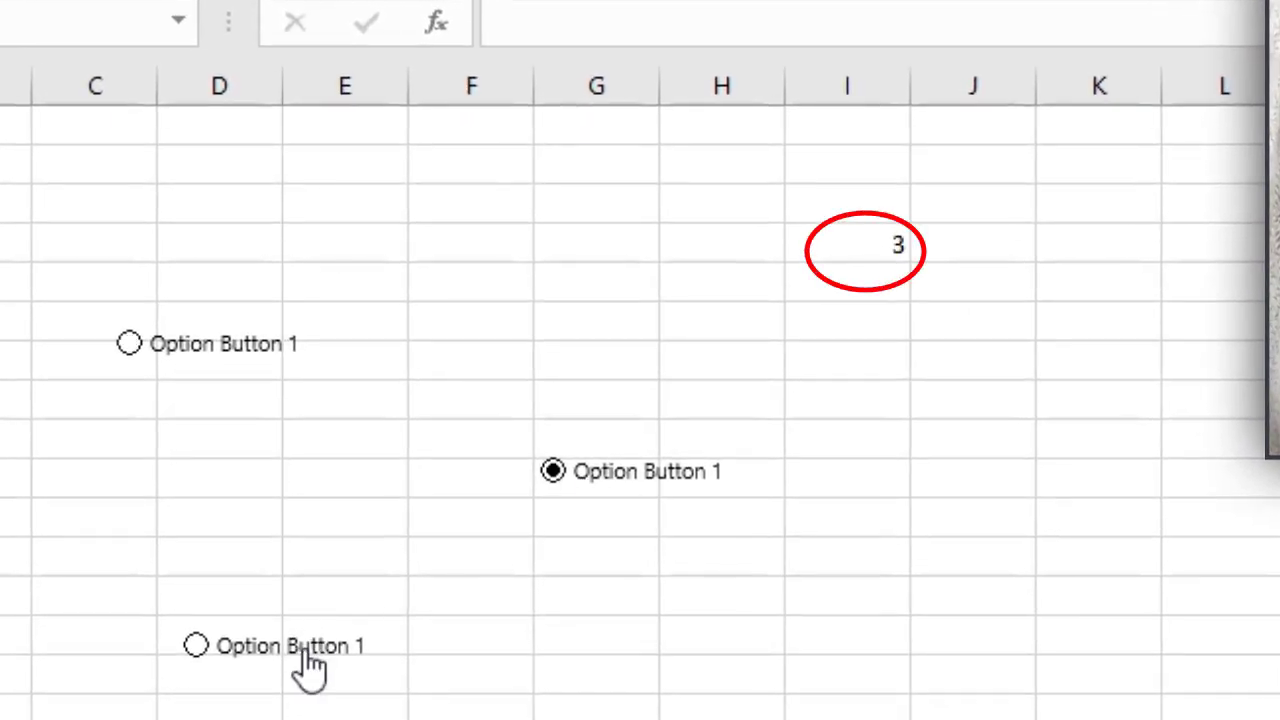
click(305, 660)
click(212, 352)
click(303, 660)
click(607, 480)
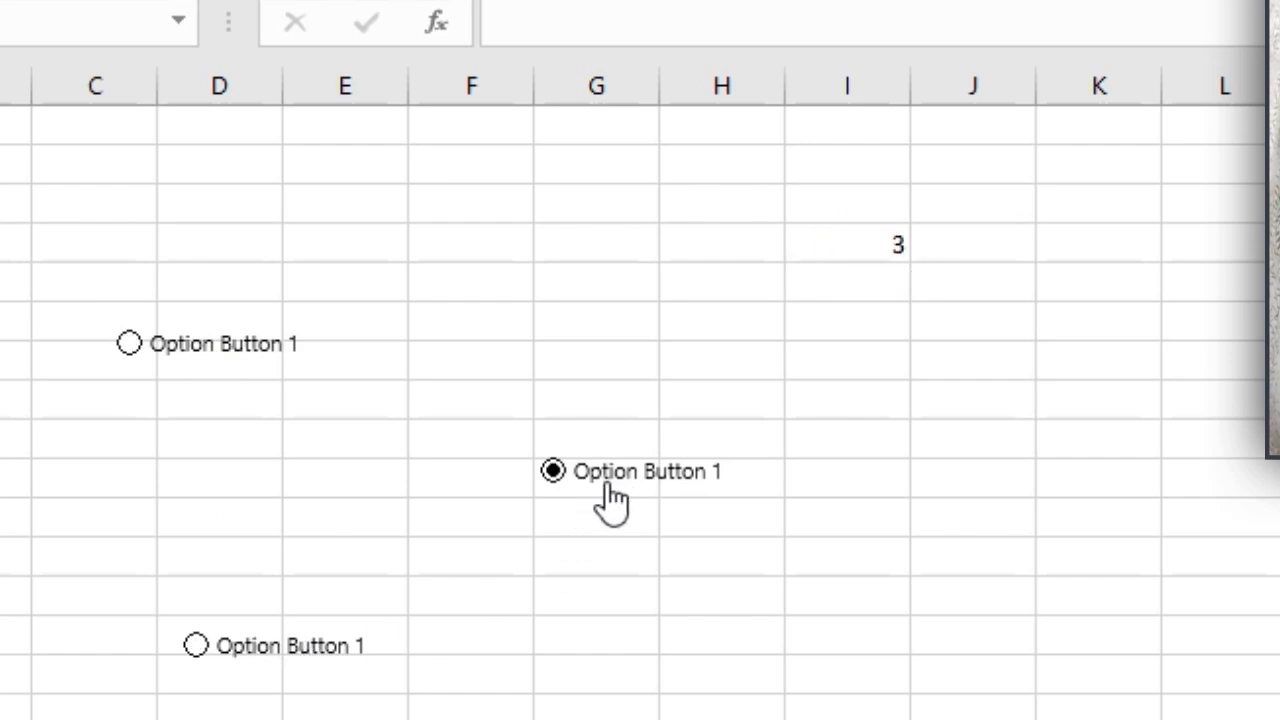
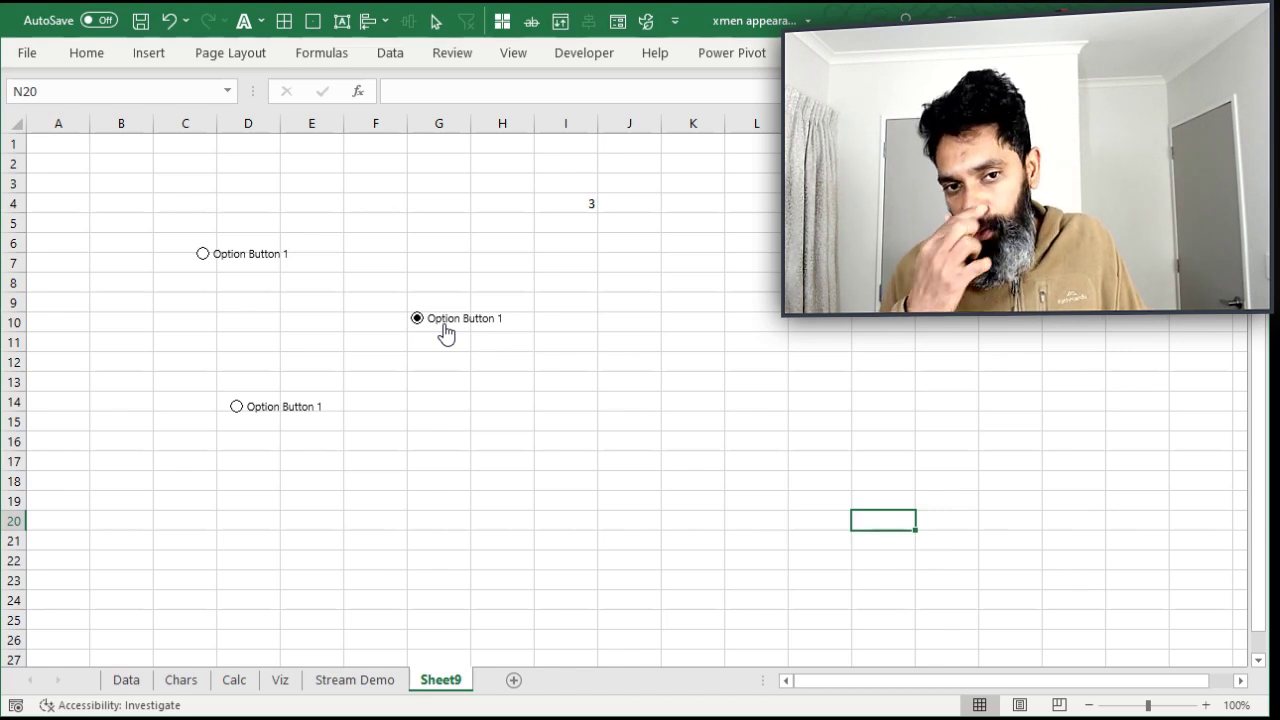
click(571, 203)
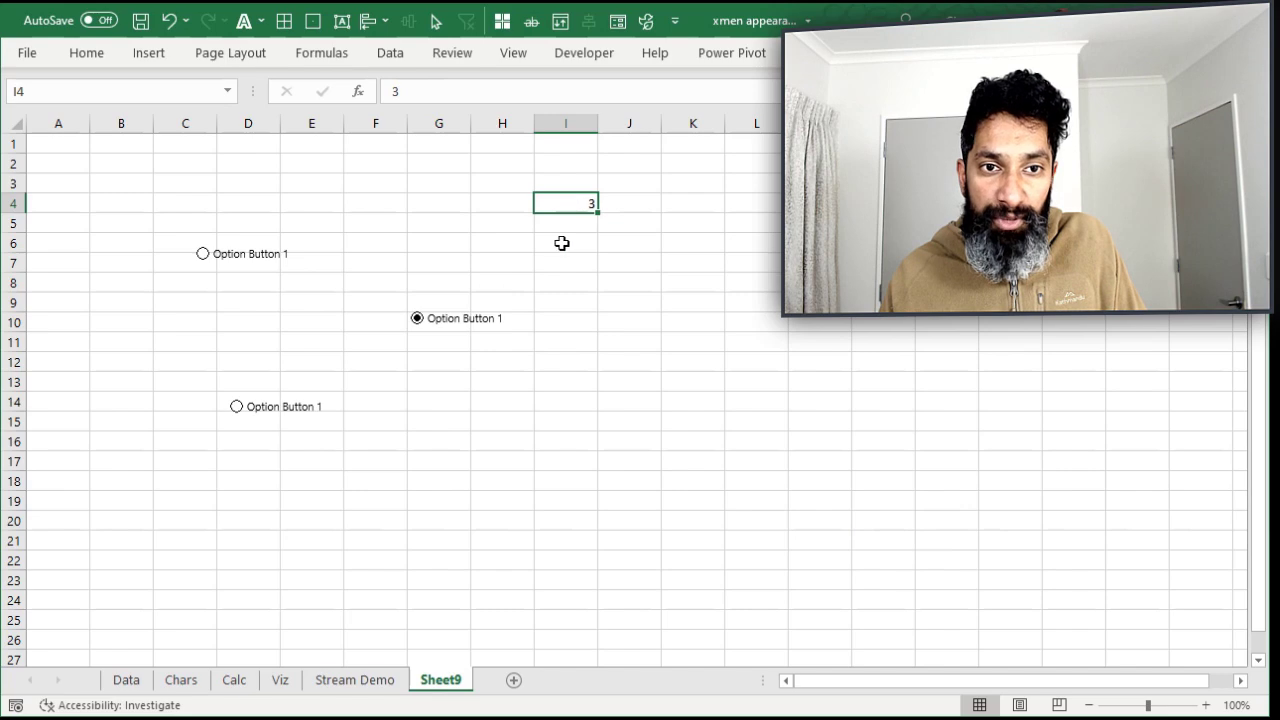
Step: On the Calc sheet, examine the chart.option selection cell E2 and the SUMIFS formula in C11 that uses it
click(245, 682)
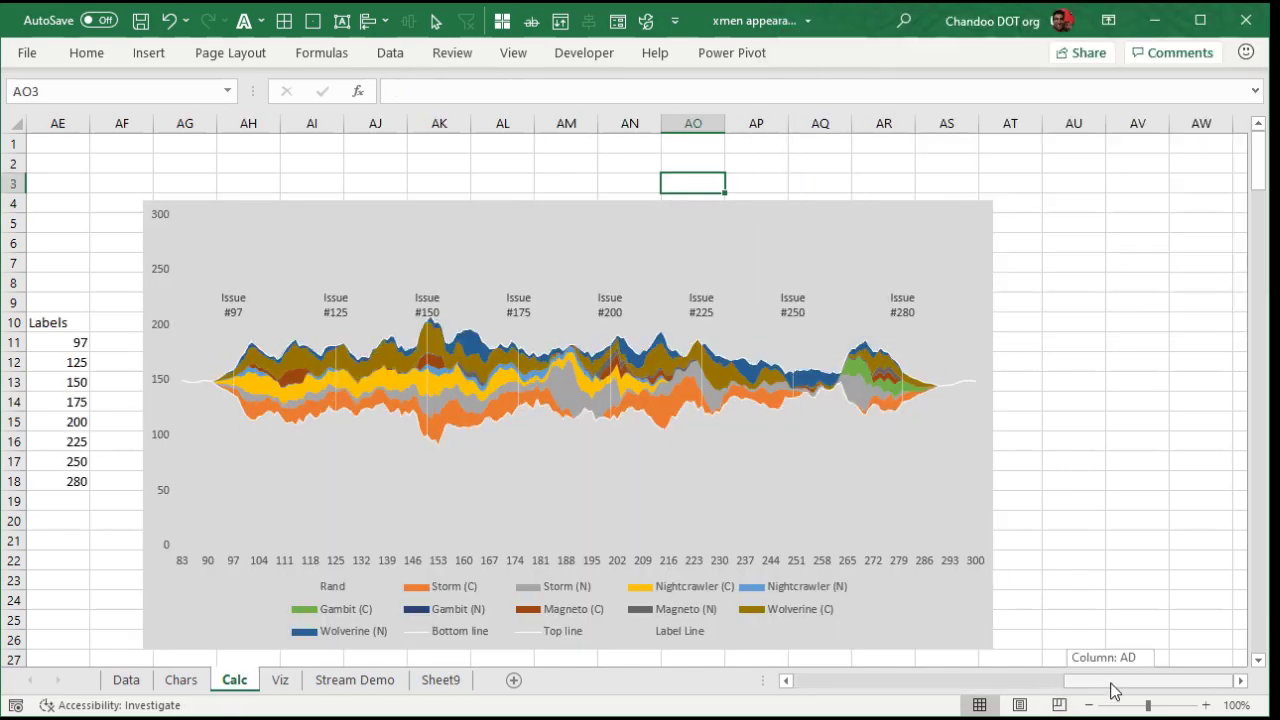
drag(1111, 682, 835, 682)
click(282, 164)
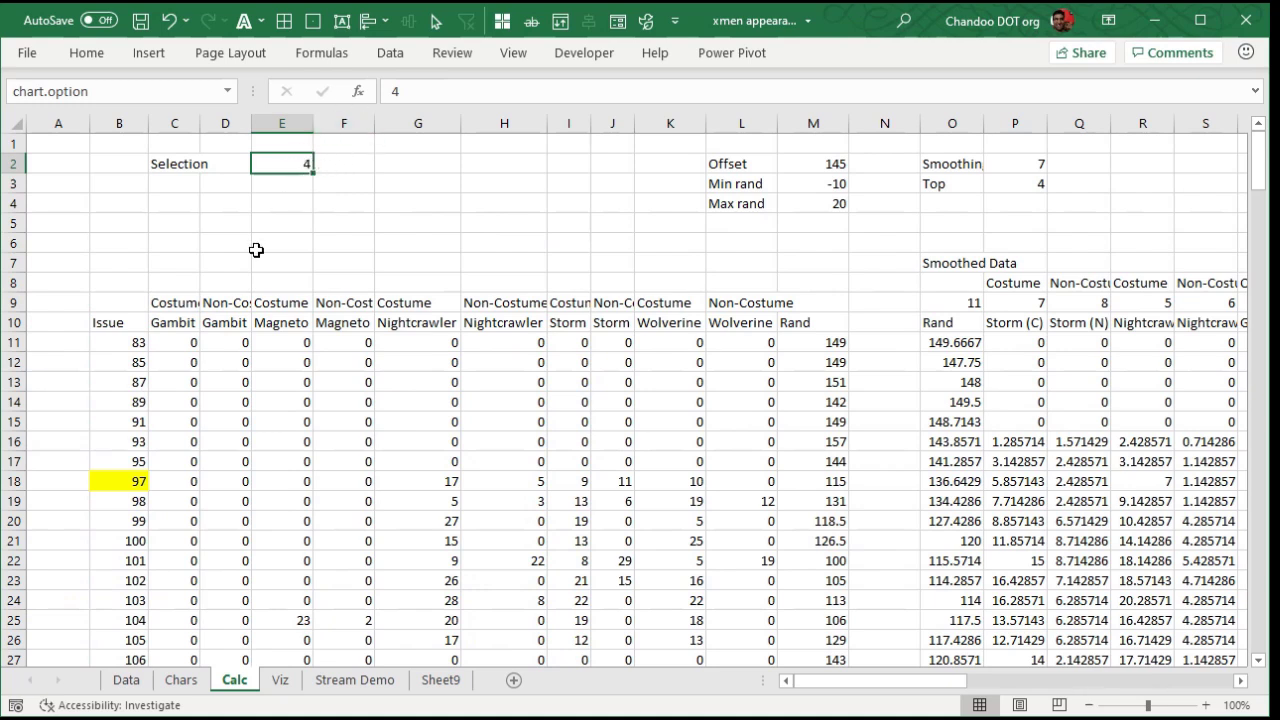
click(185, 340)
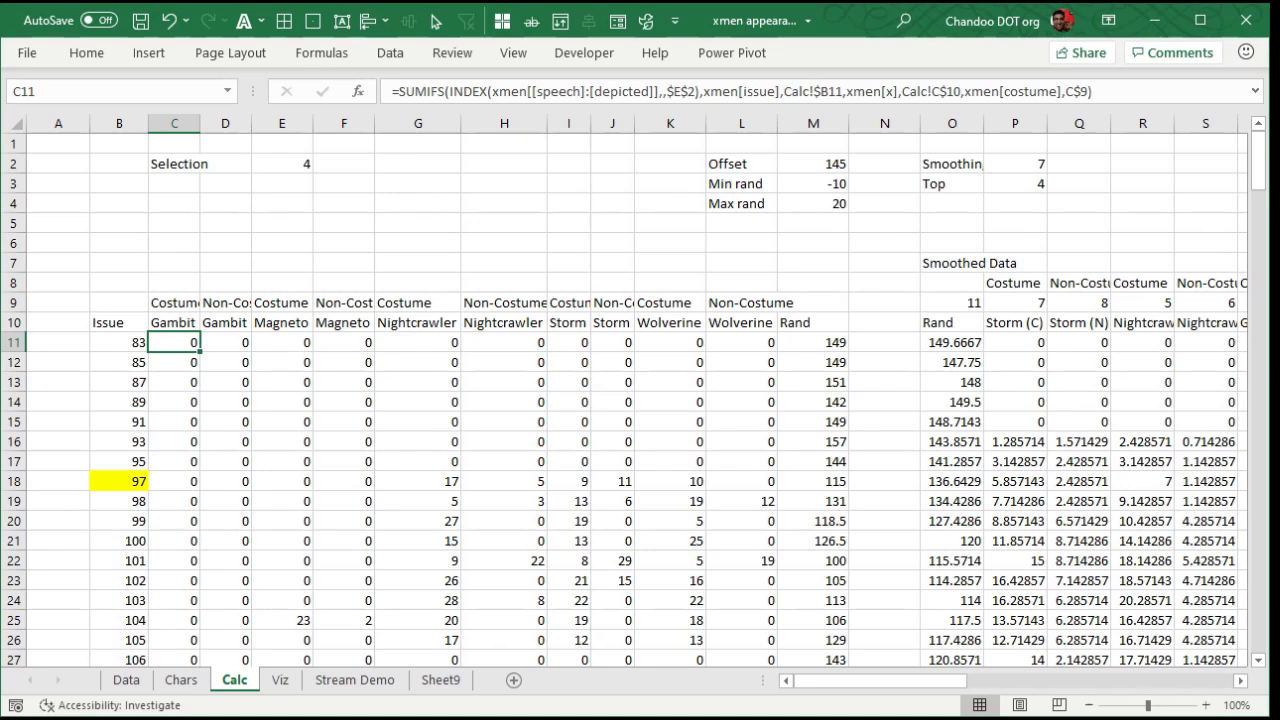
Step: Return to Sheet9 and inspect the cell link of the option button near C6
click(441, 680)
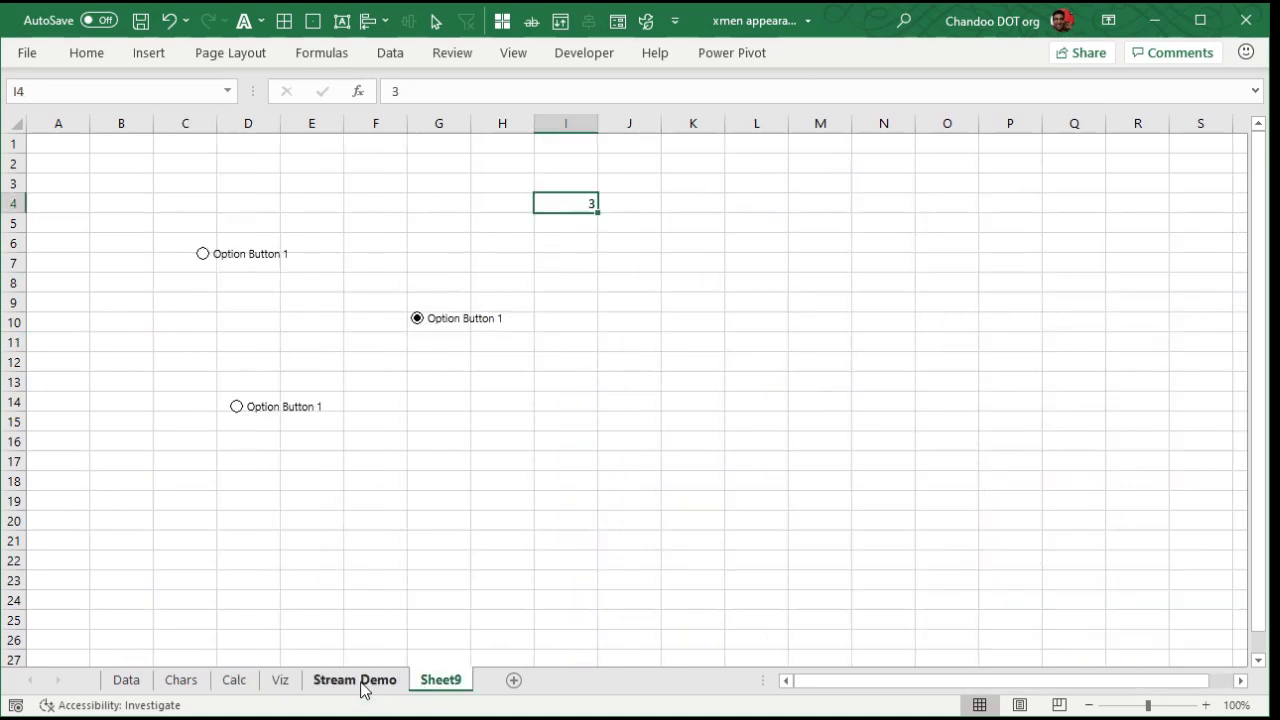
right_click(281, 259)
click(245, 313)
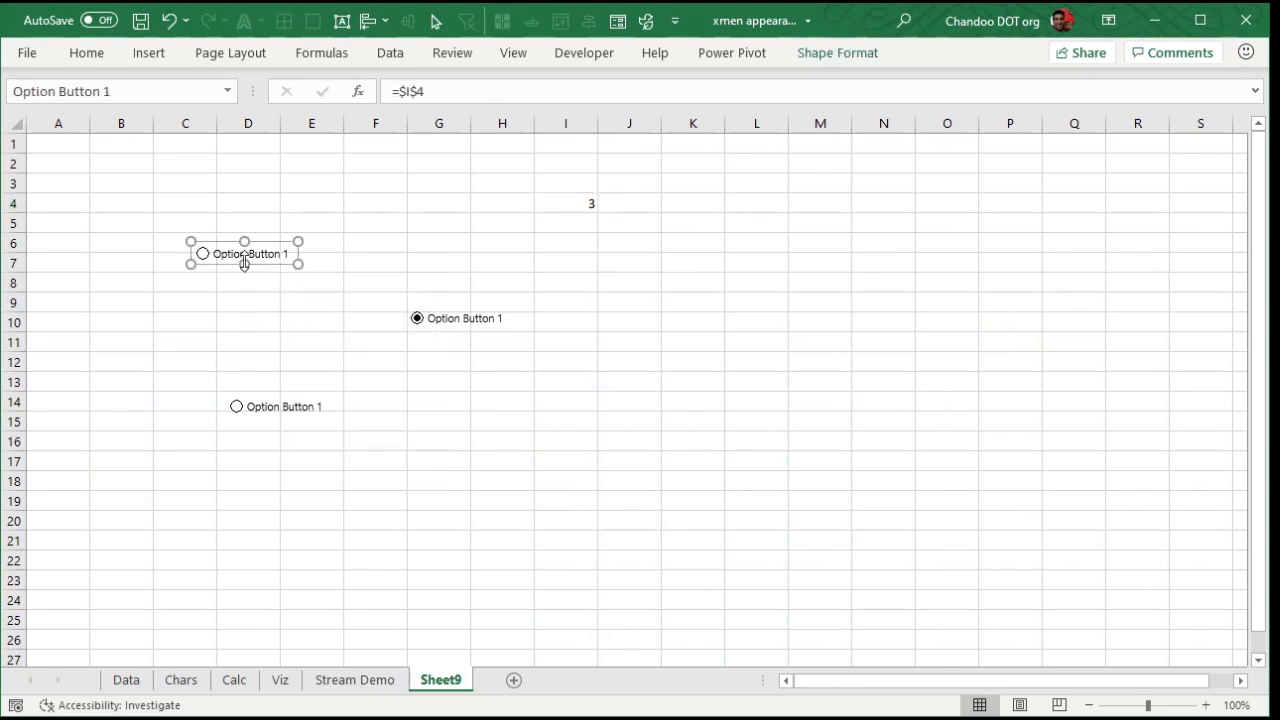
Step: On the Viz sheet, move the transparent option button from the Speech Bubbles label to the empty area below it
click(280, 680)
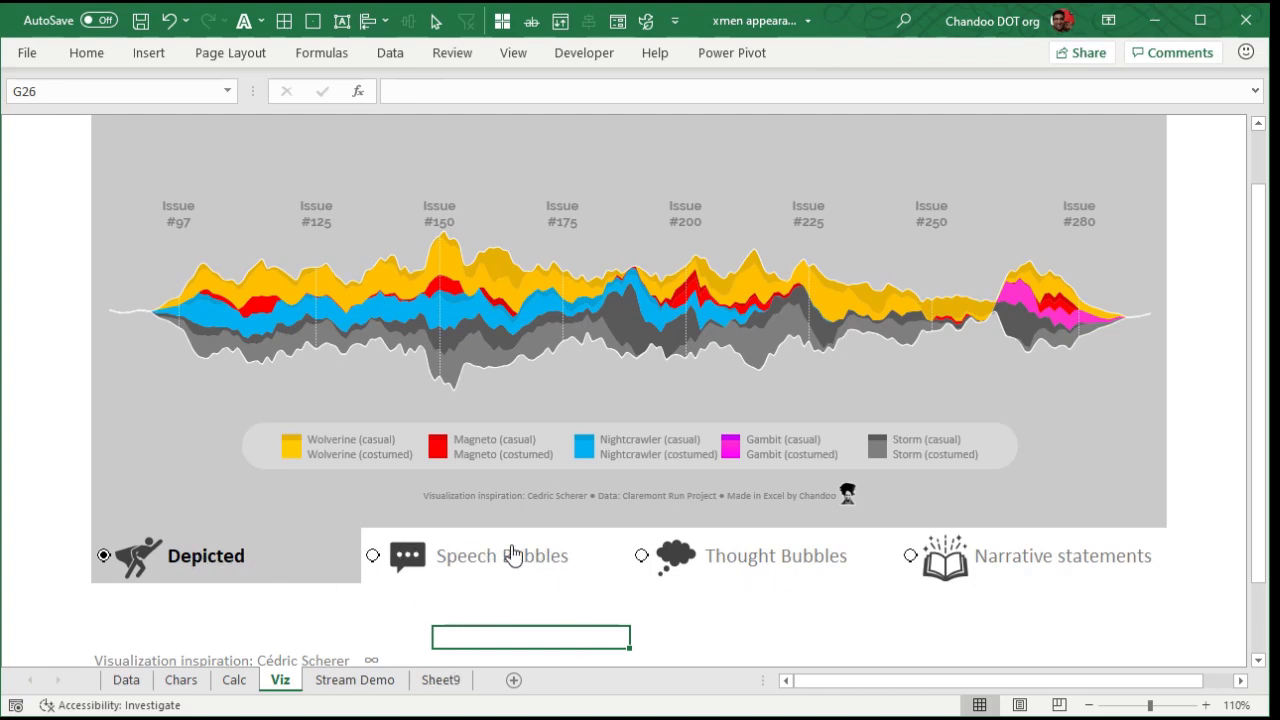
right_click(375, 556)
key(Escape)
drag(616, 590, 630, 651)
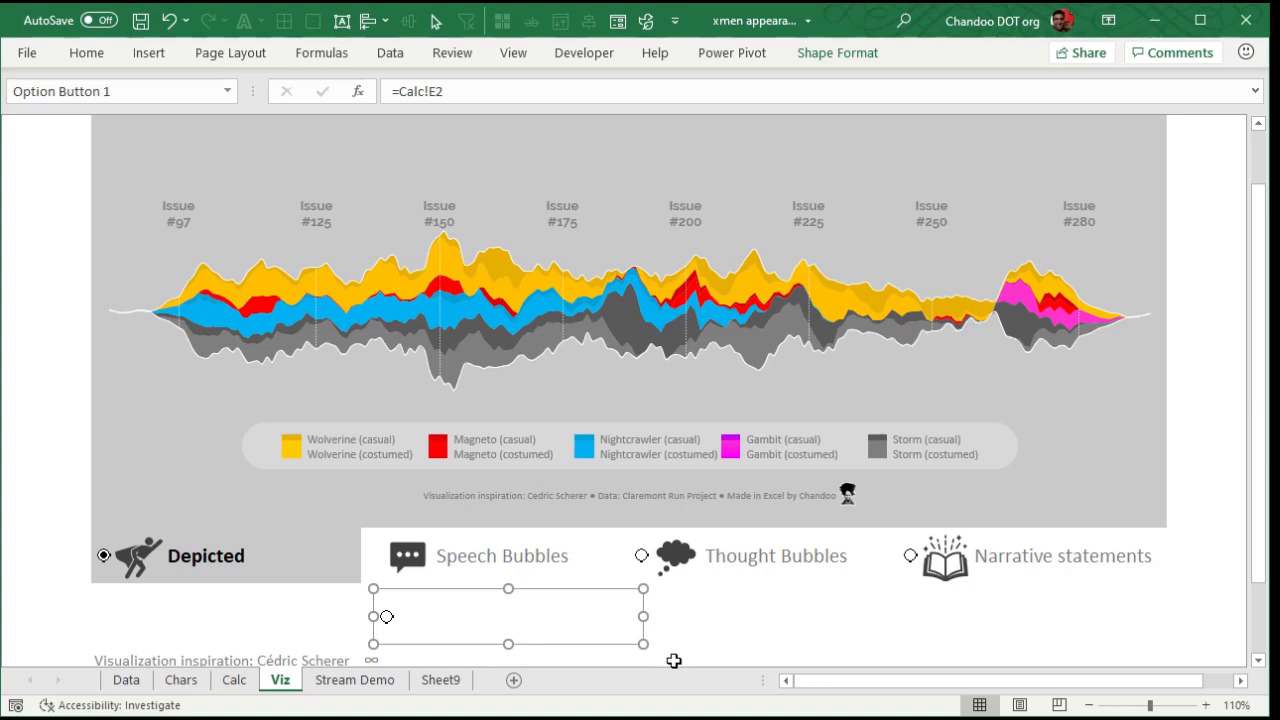
Step: Select the speech bubble graphic and view the icon library that such graphics come from, without inserting anything
click(410, 552)
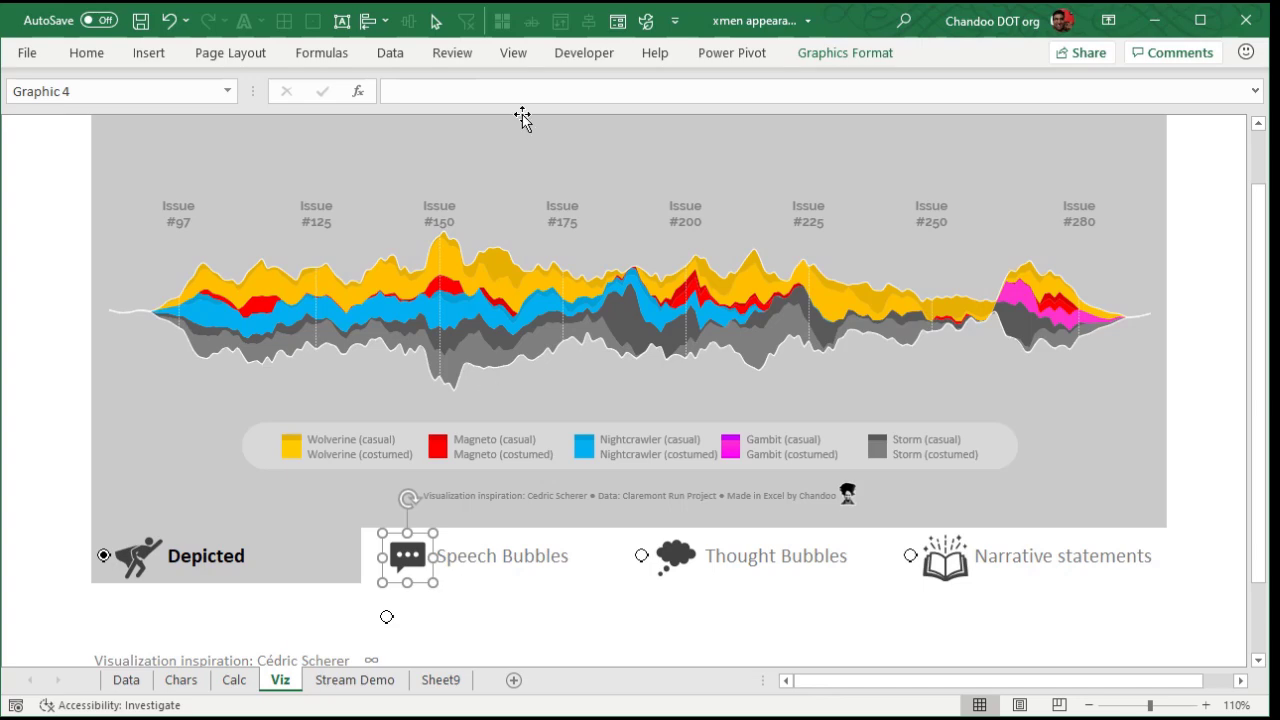
click(646, 21)
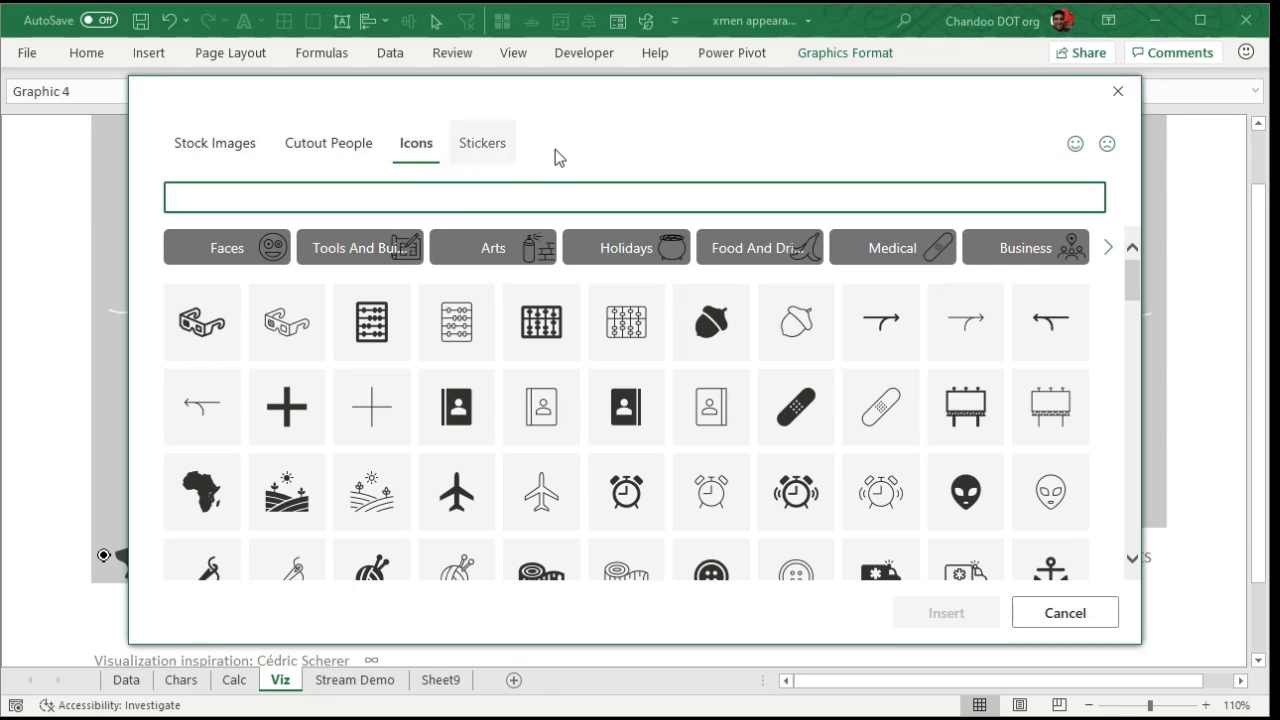
click(1118, 92)
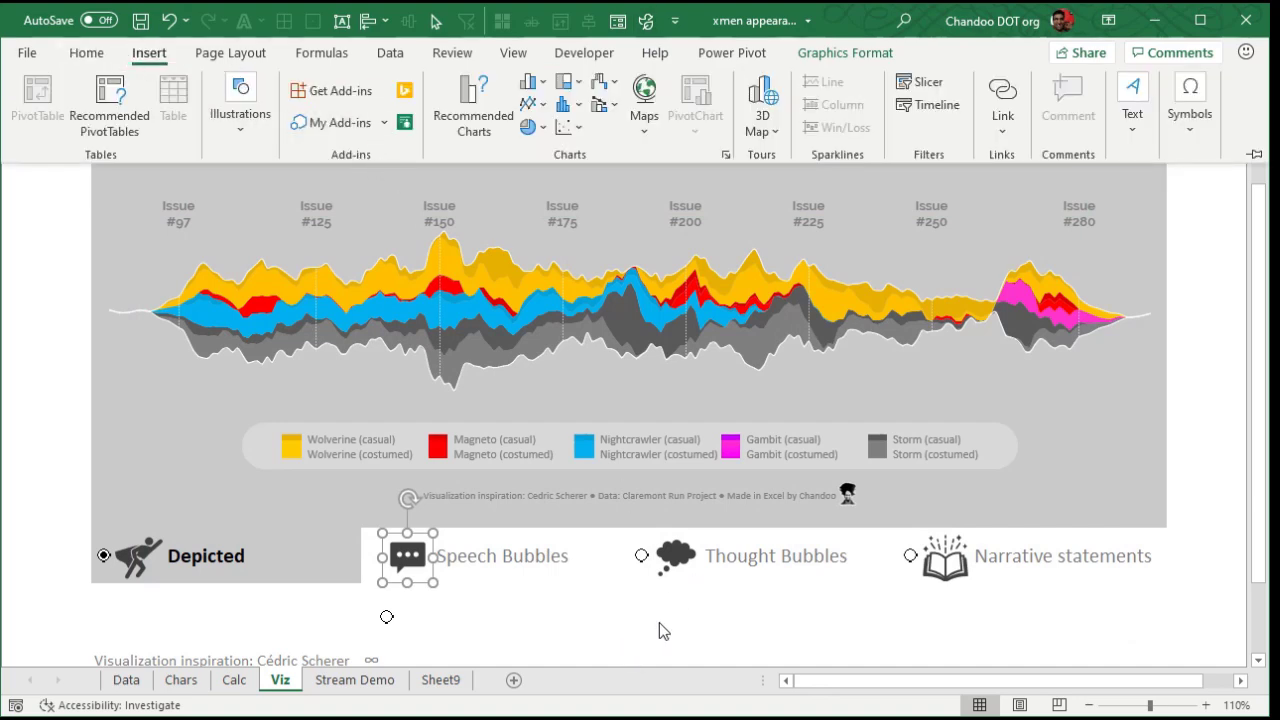
key(ctrl+F1)
Step: Inspect the Speech Bubbles label cell and move the transparent option button back over it
click(505, 542)
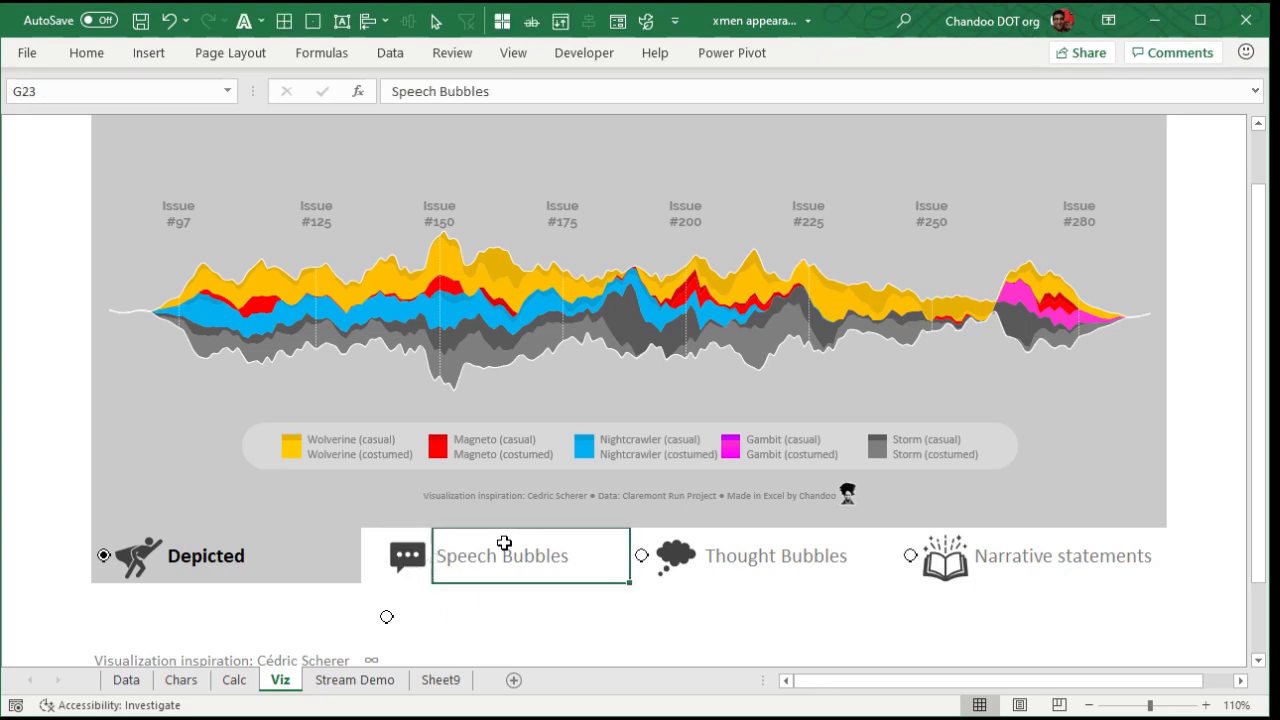
click(387, 617)
right_click(406, 622)
key(Escape)
drag(617, 646, 603, 581)
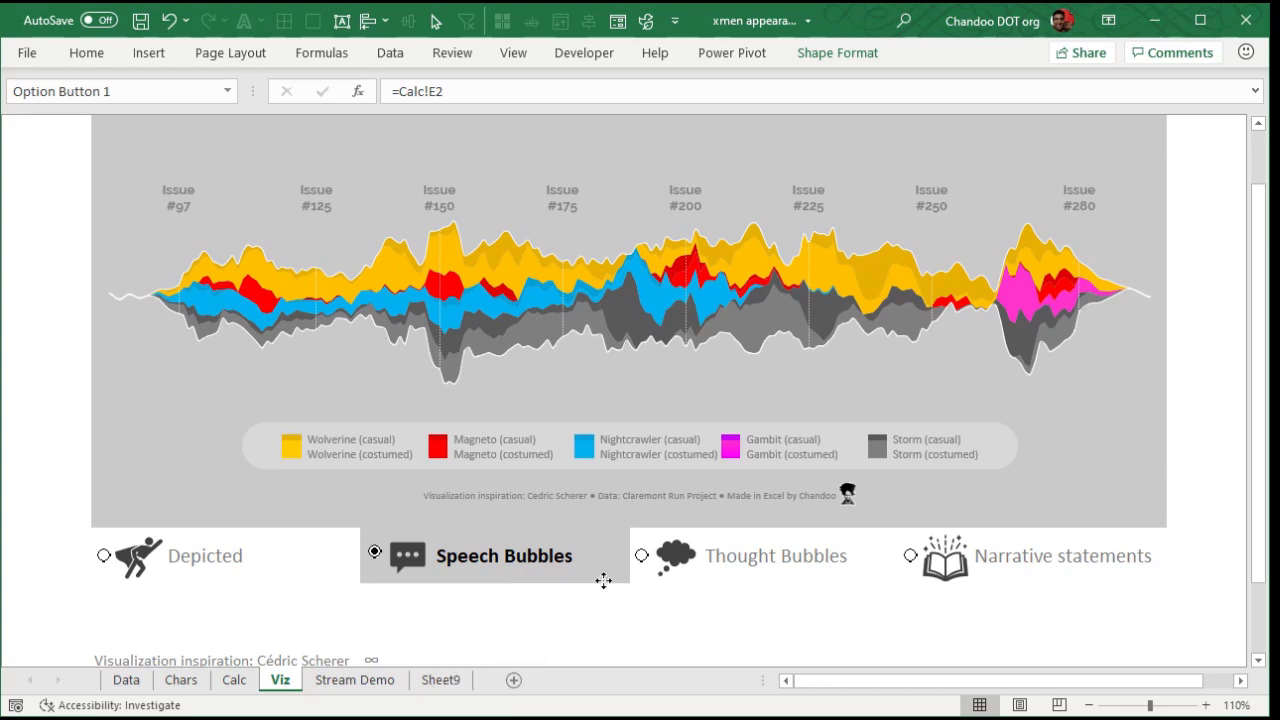
click(676, 593)
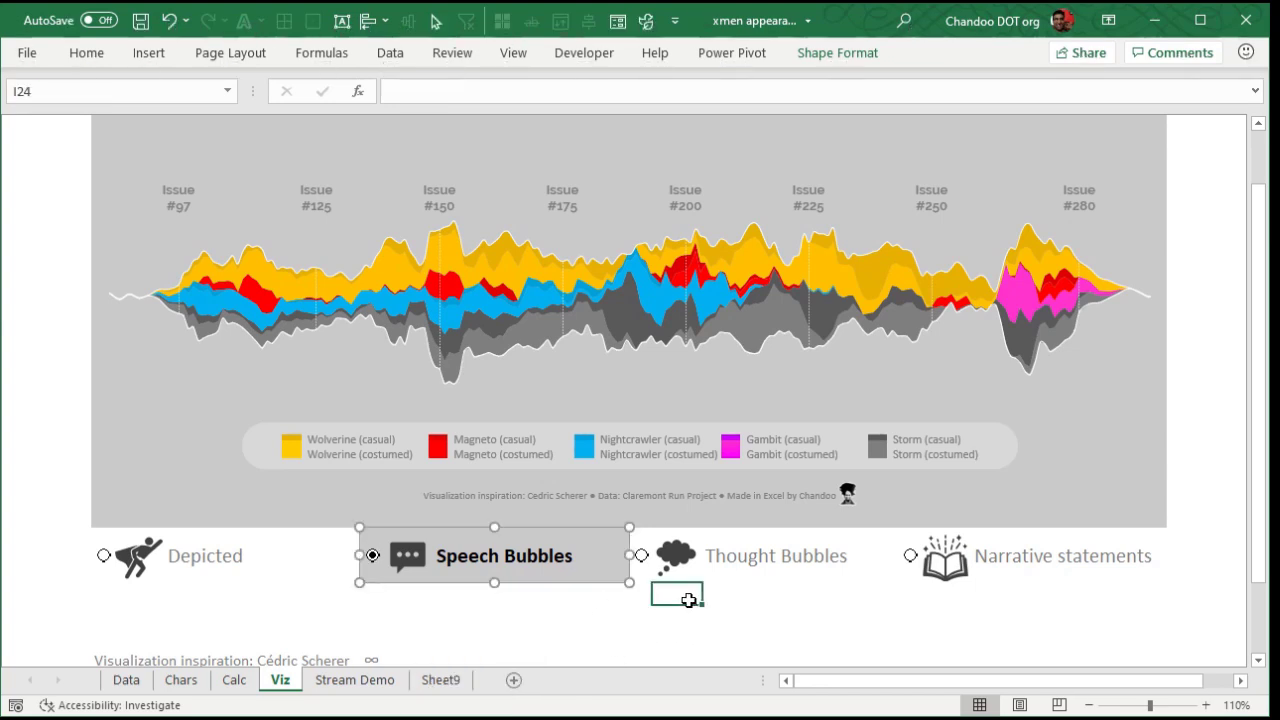
Step: Switch the chart to Depicted and examine the formula of the conditional formatting rule on the Depicted label cell
click(300, 564)
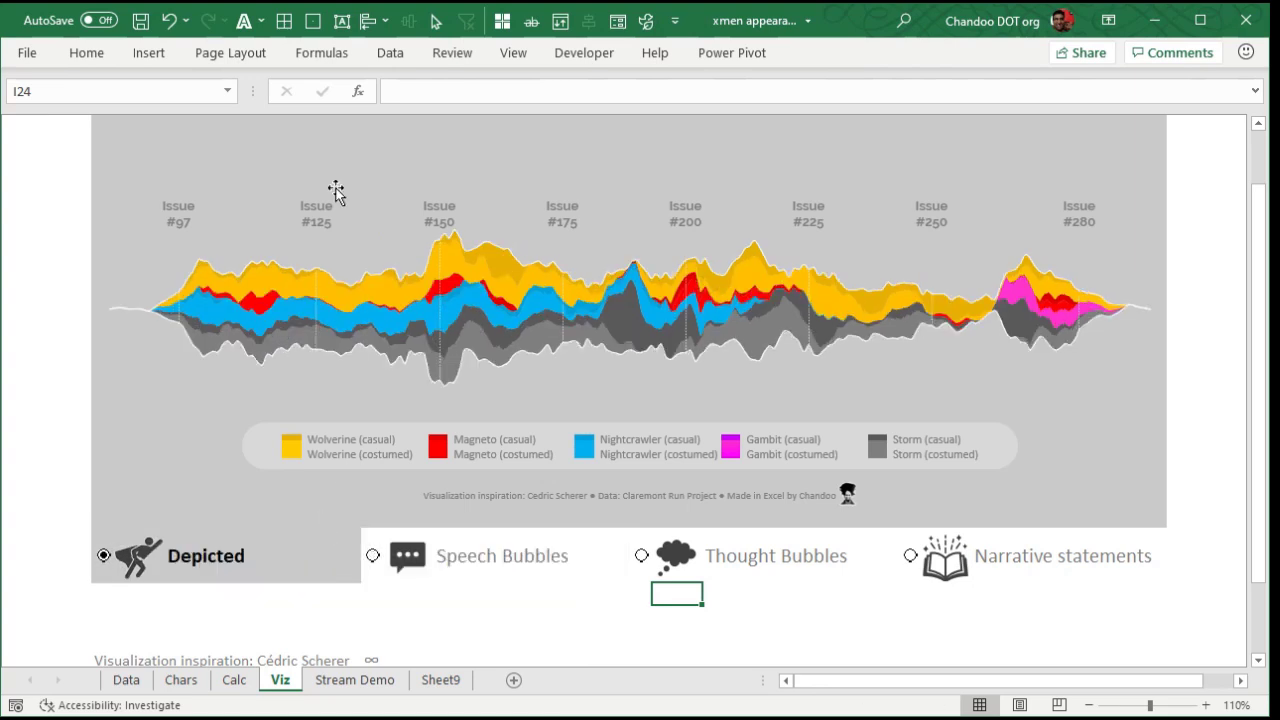
click(539, 595)
key(Up)
key(Left)
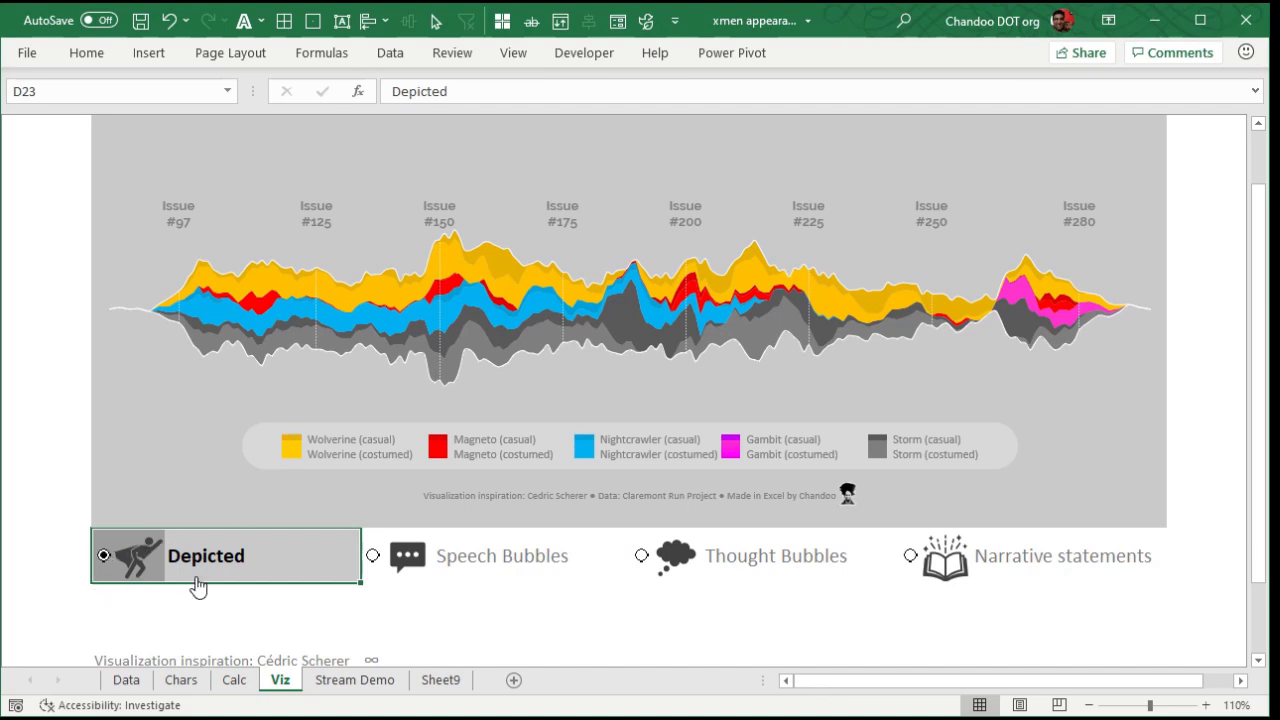
click(86, 52)
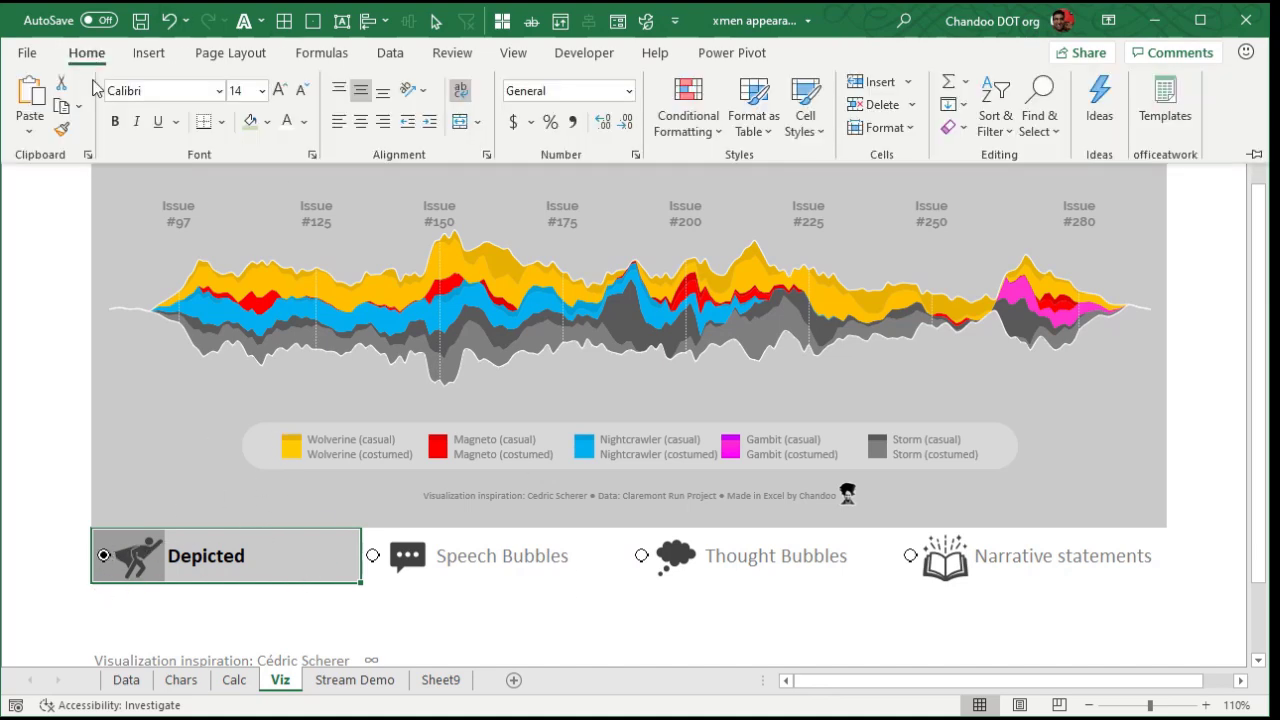
click(699, 128)
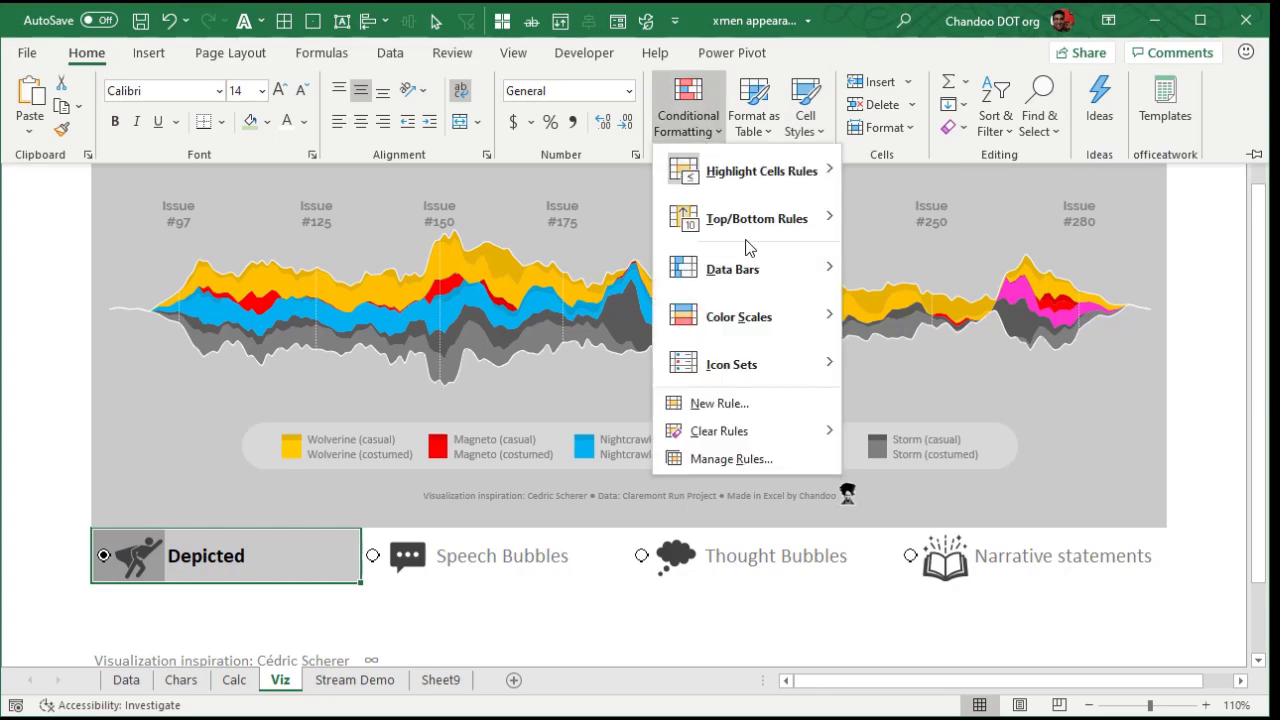
click(742, 461)
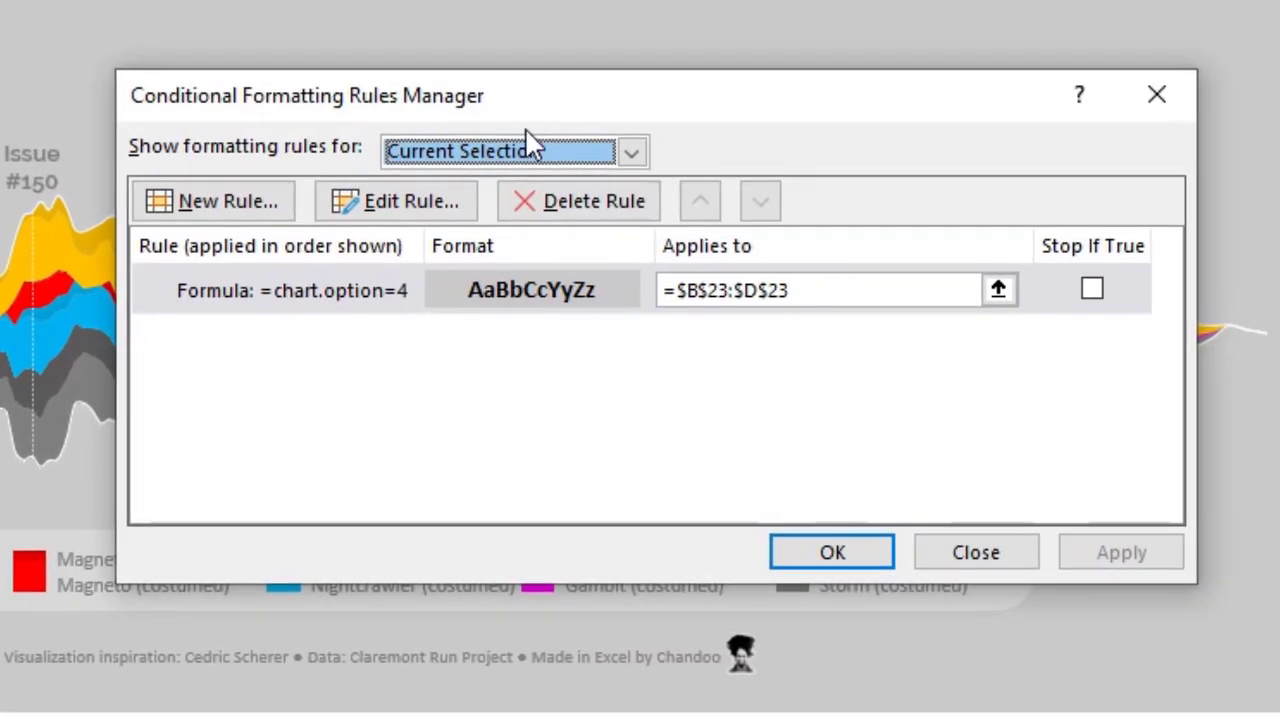
double_click(345, 292)
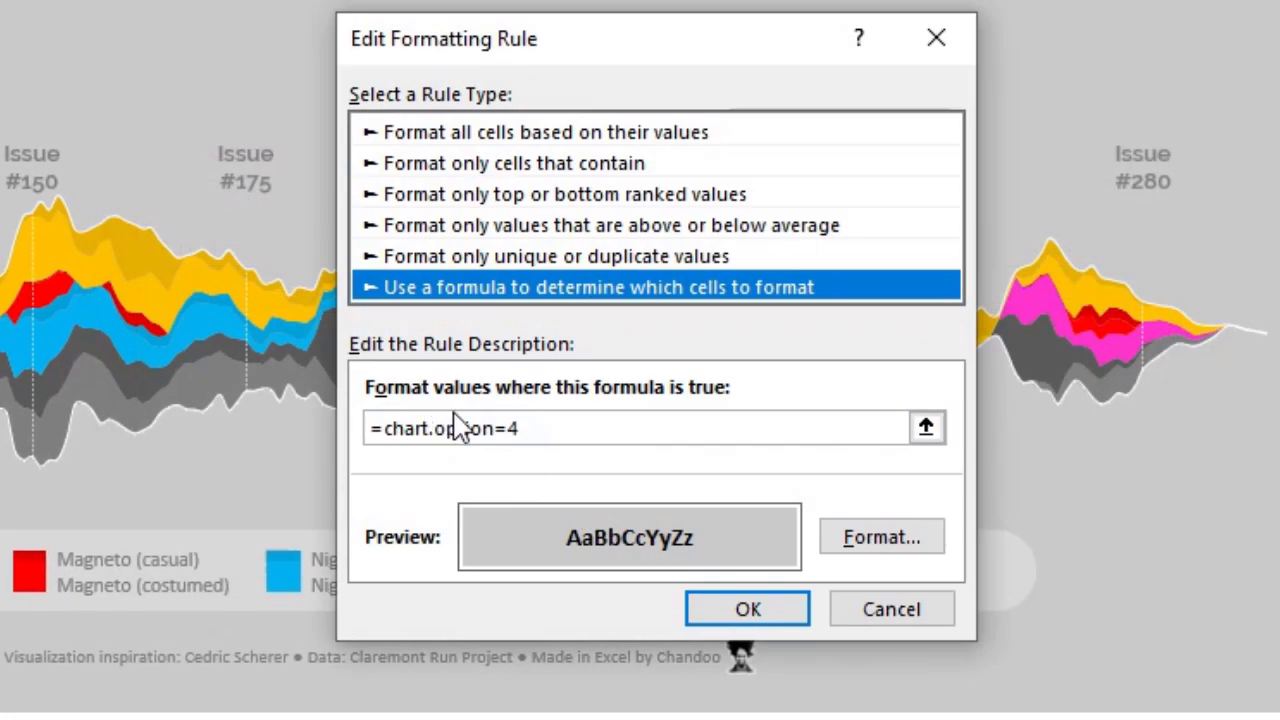
click(906, 611)
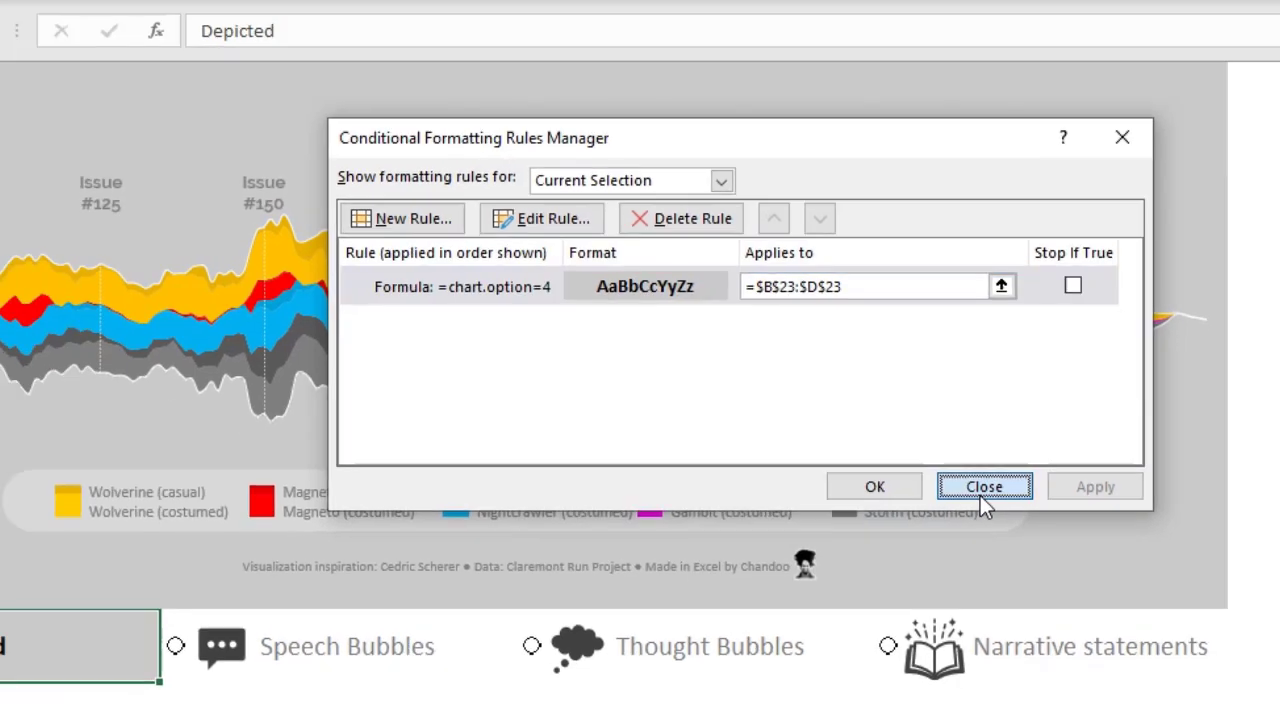
click(975, 552)
Step: Test the chart switching across Speech Bubbles, Thought Bubbles and Narrative statements, finish on Depicted, and view the whole chart
click(510, 615)
click(497, 563)
click(735, 570)
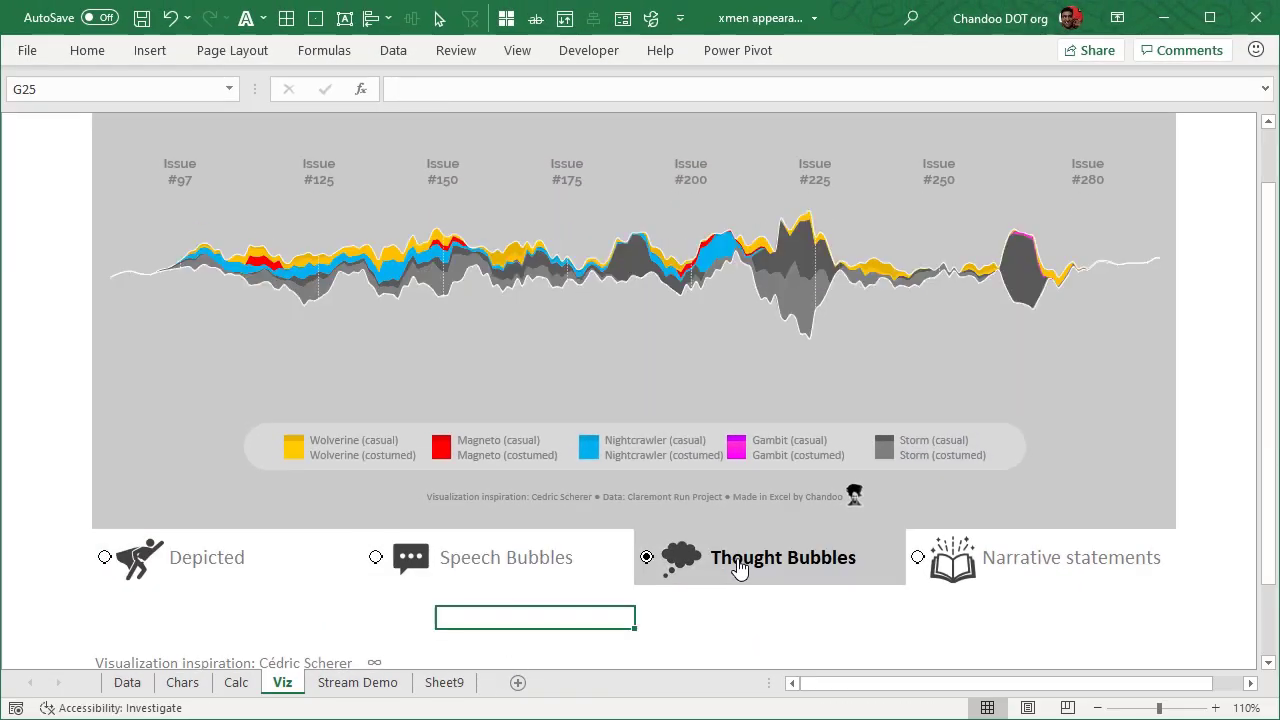
click(1000, 565)
click(752, 572)
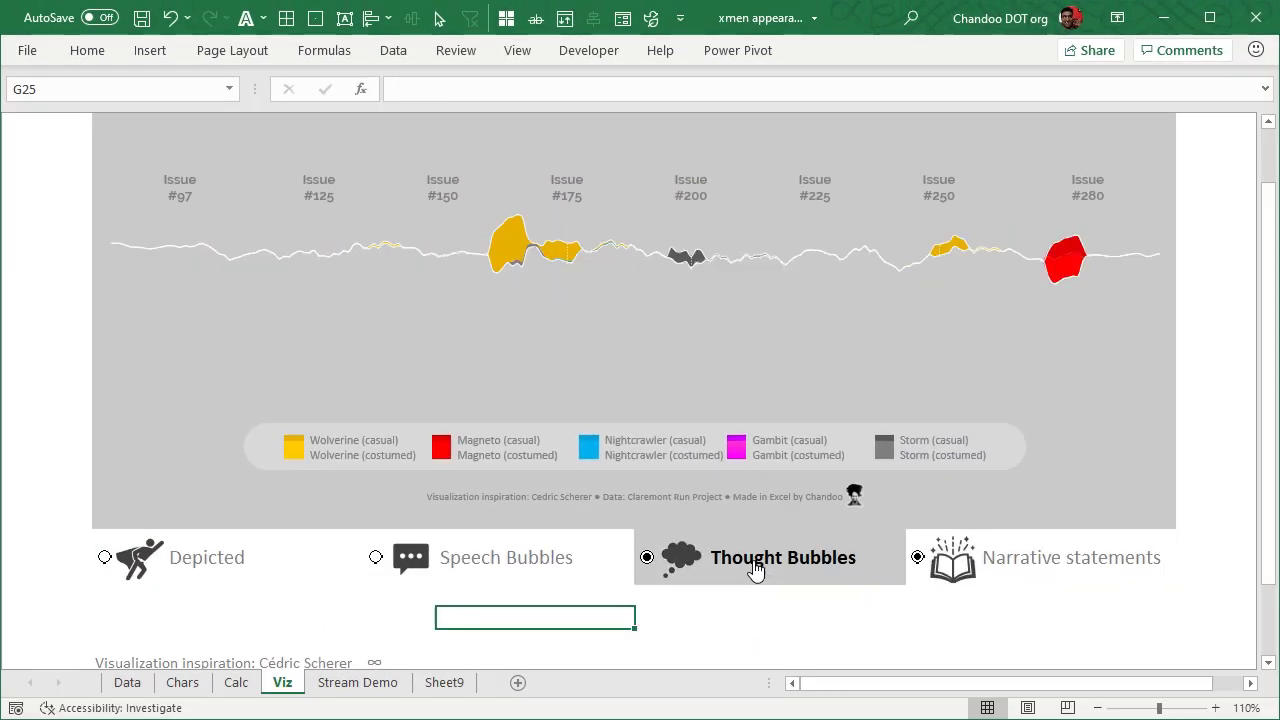
click(489, 566)
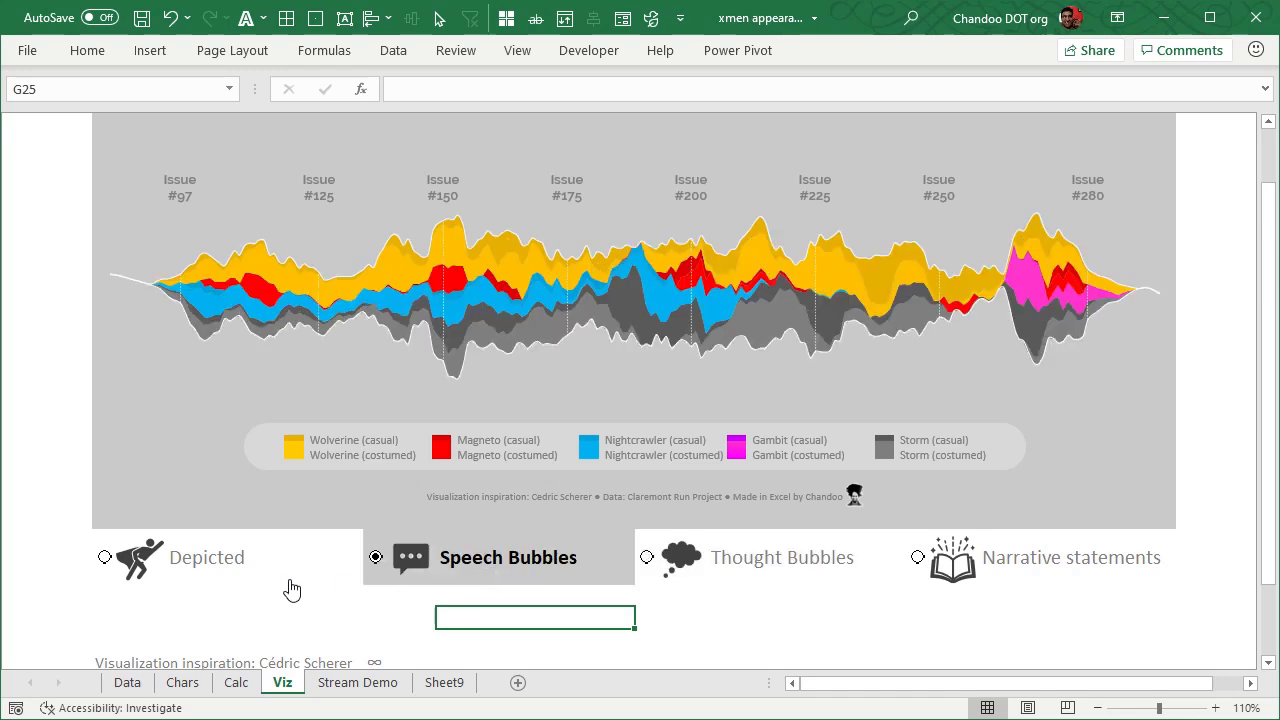
click(232, 561)
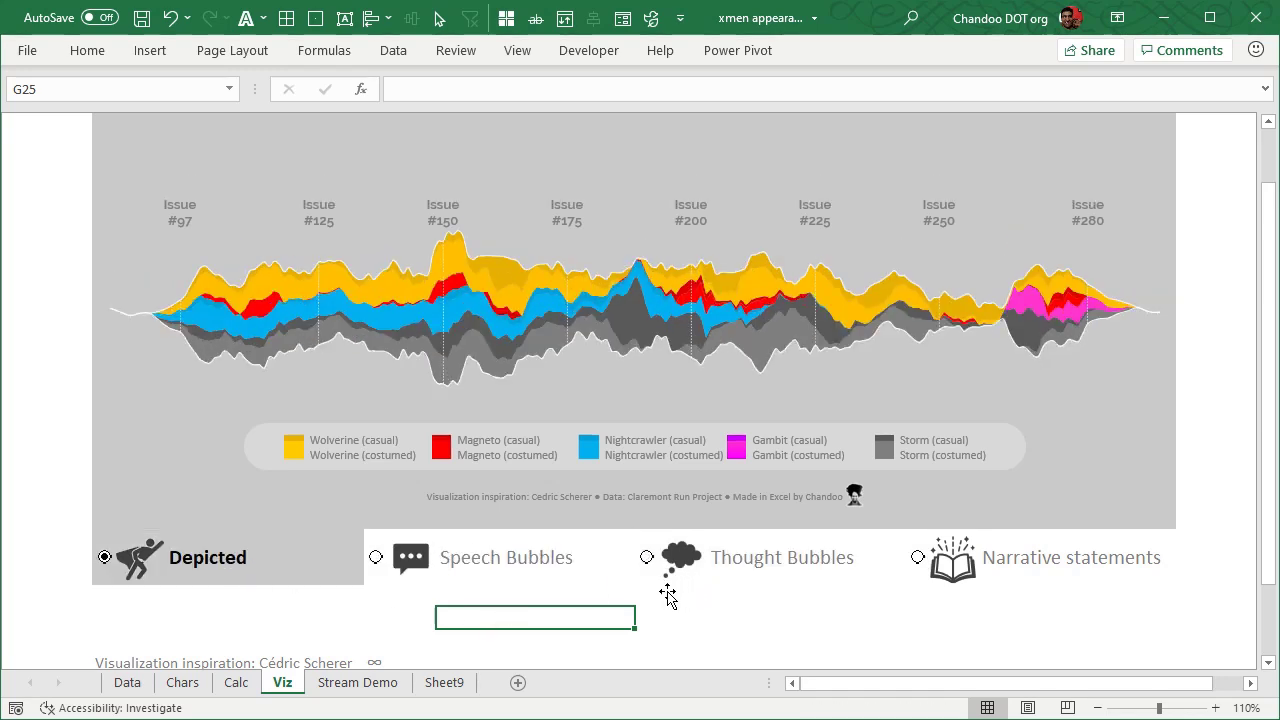
scroll(667, 595, up, 2)
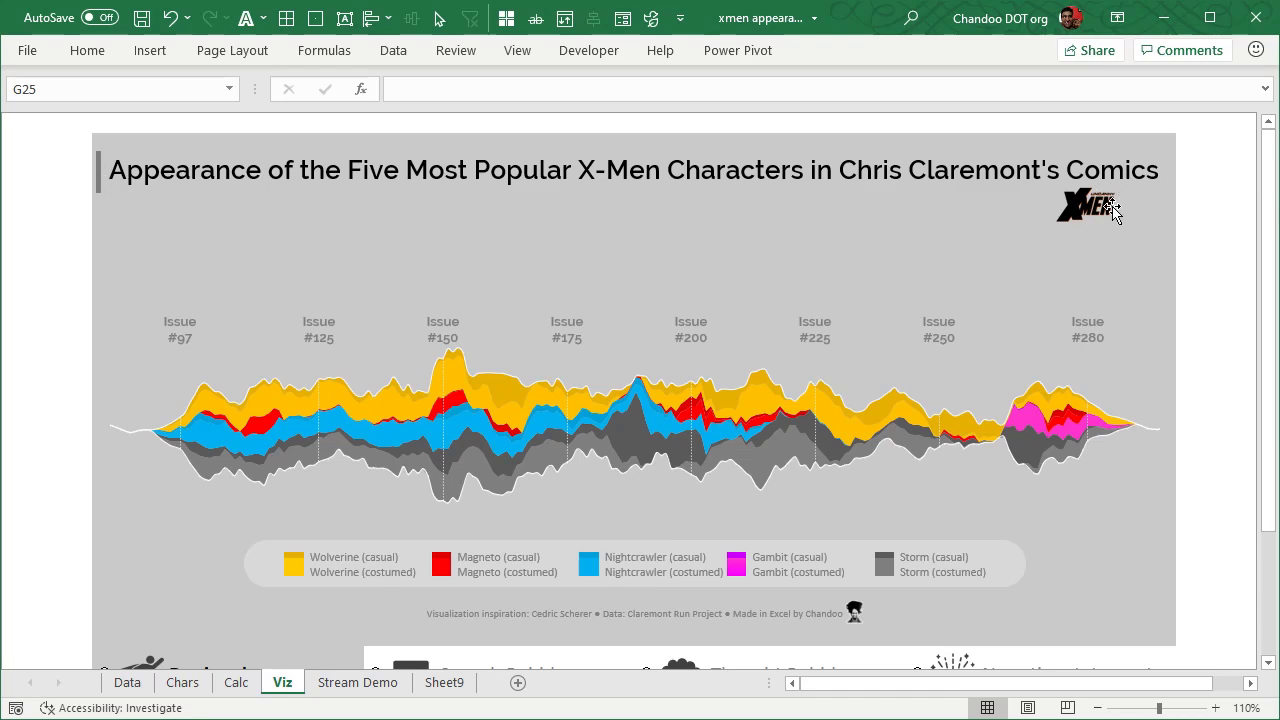
Step: Review the chart and source credits on the Viz sheet, glance through Sheet9 and Stream Demo, and return to the Viz chart
scroll(767, 505, down, 2)
scroll(765, 497, up, 2)
mouse_move(759, 491)
scroll(523, 349, down, 6)
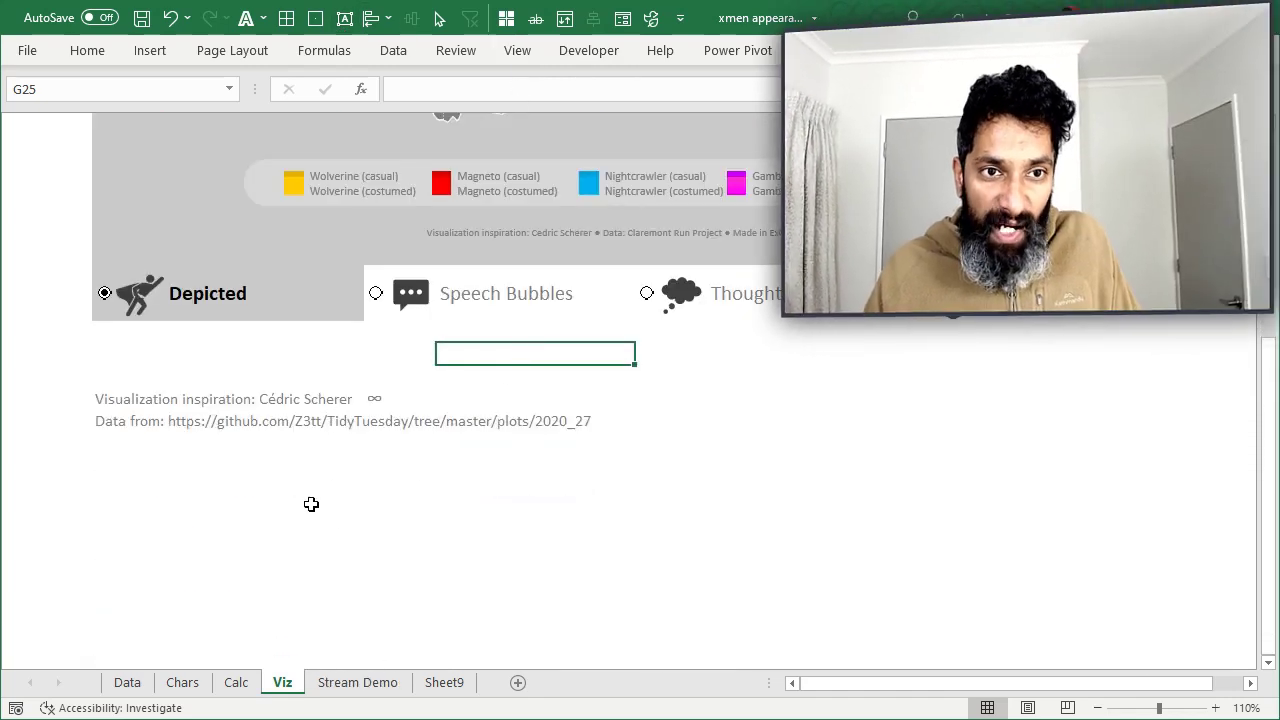
click(447, 685)
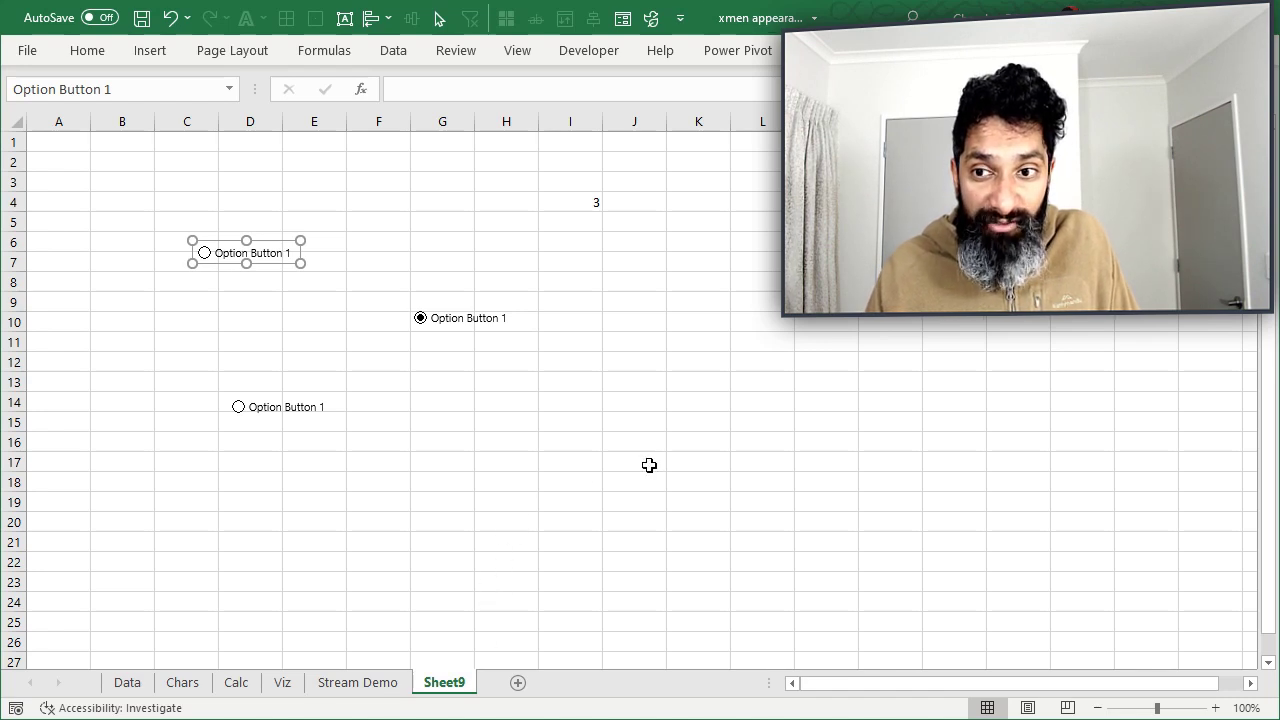
click(352, 686)
click(280, 685)
scroll(480, 575, up, 6)
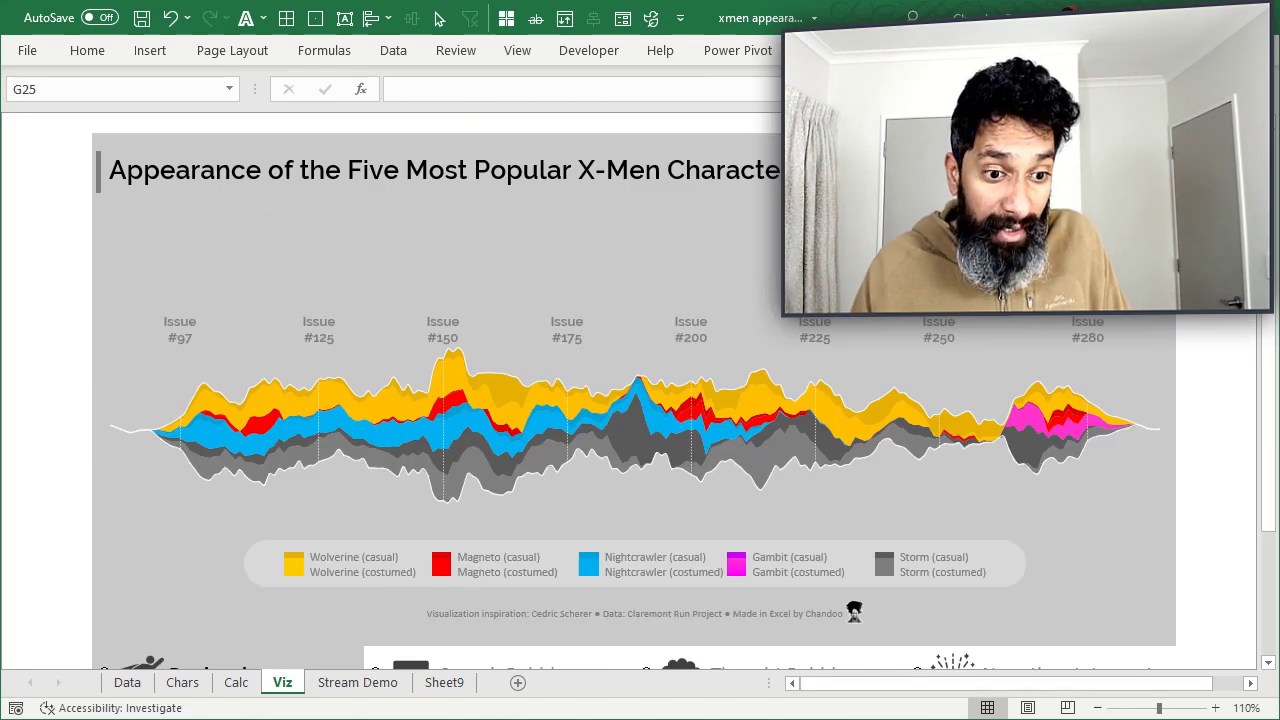
Step: Switch to Chrome to view the original annotated X-Men plot and its Twitter thread, and return to the chart in Excel
key(alt+Tab)
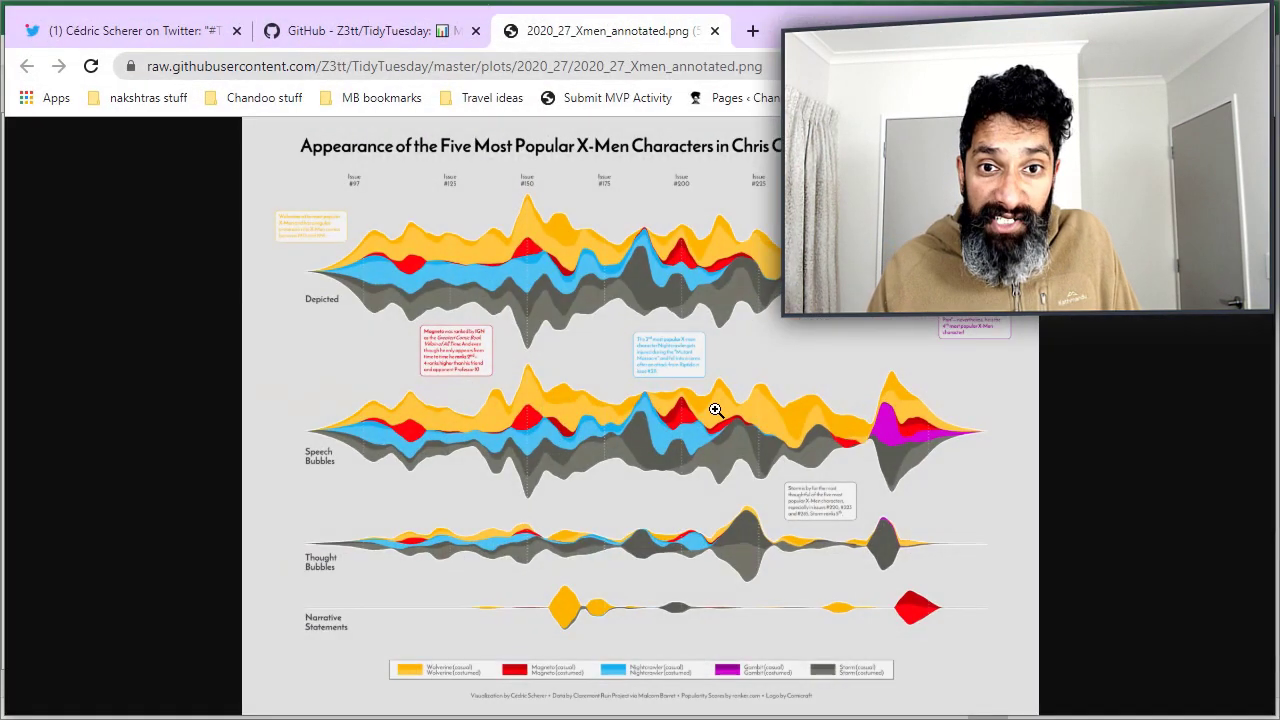
click(150, 33)
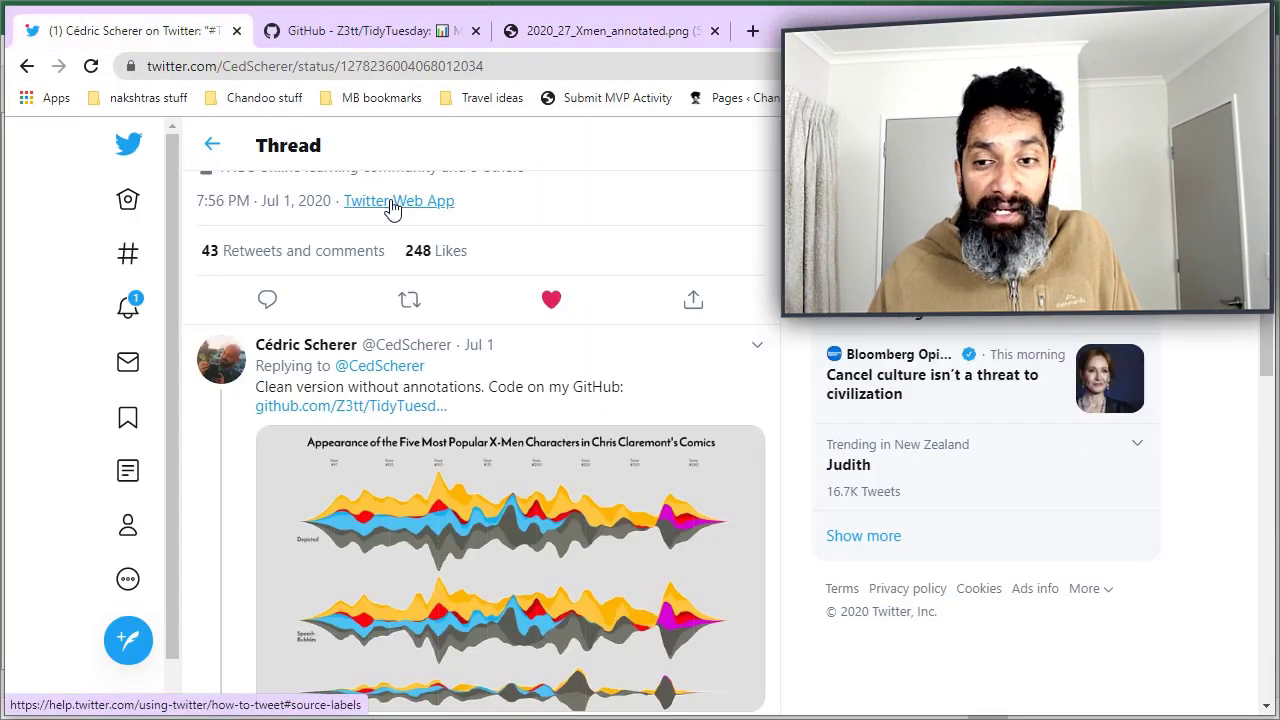
scroll(660, 545, down, 5)
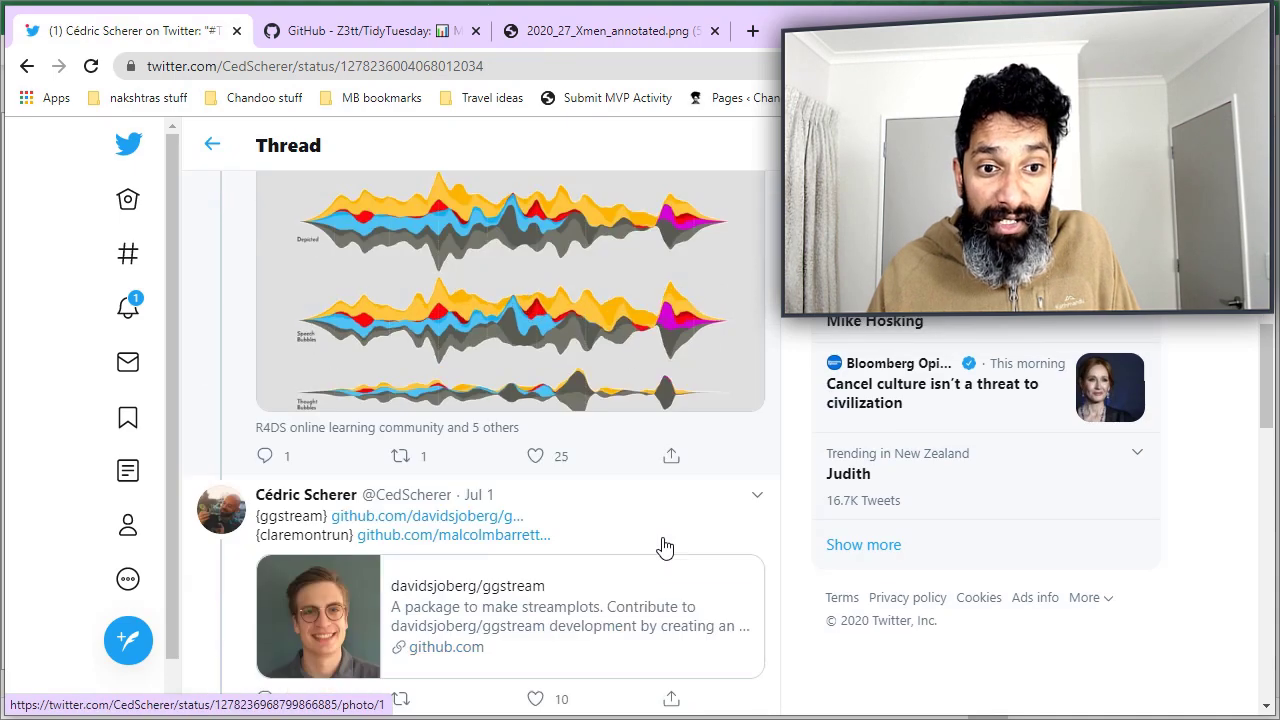
scroll(663, 545, up, 7)
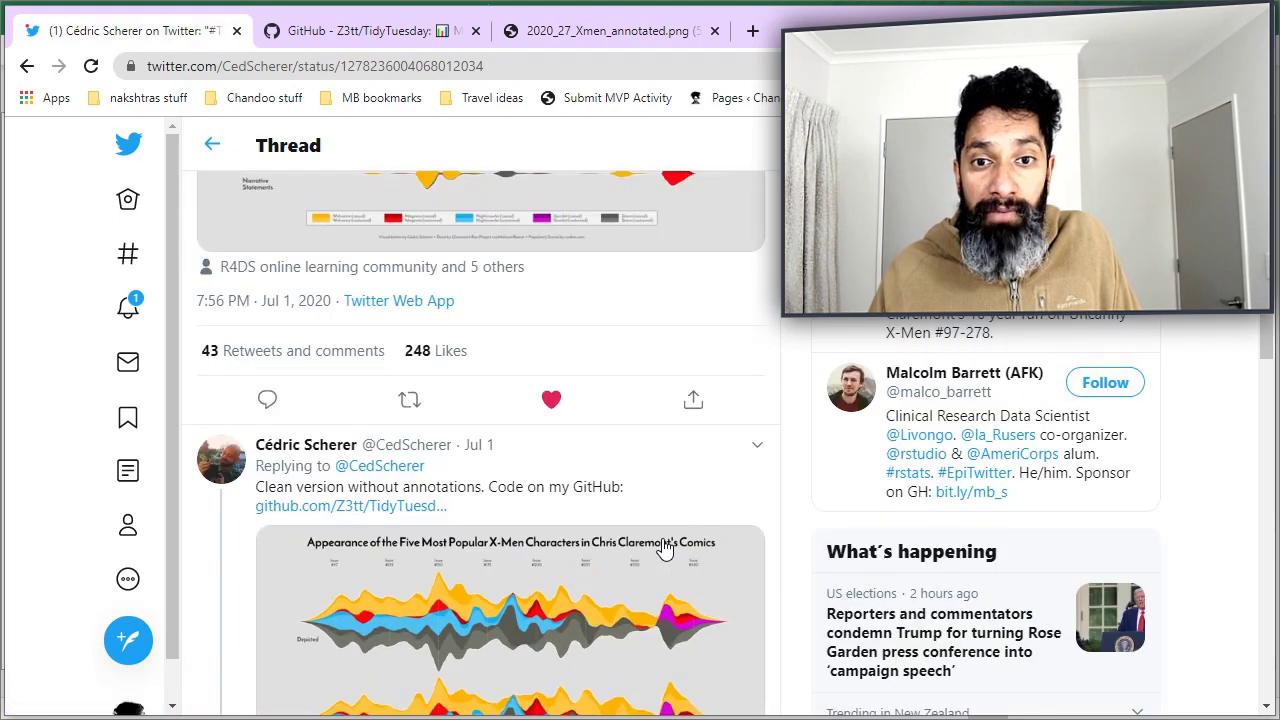
scroll(790, 477, up, 3)
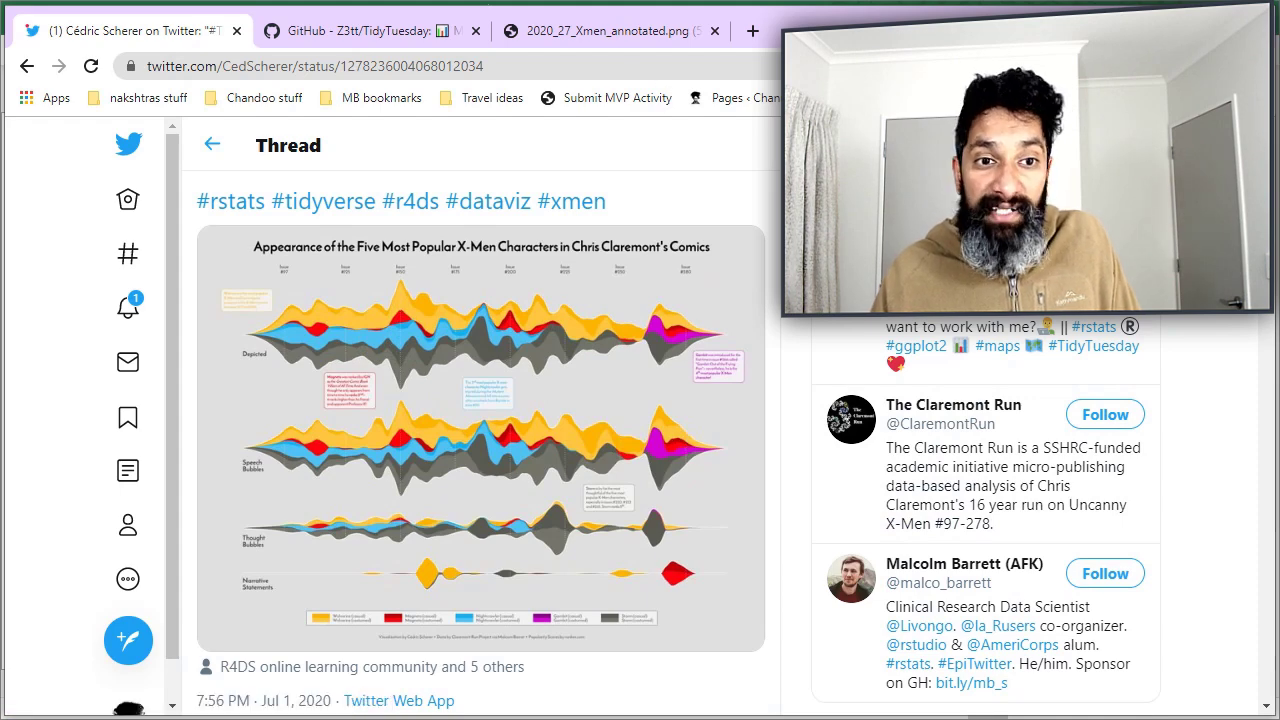
key(alt+Tab)
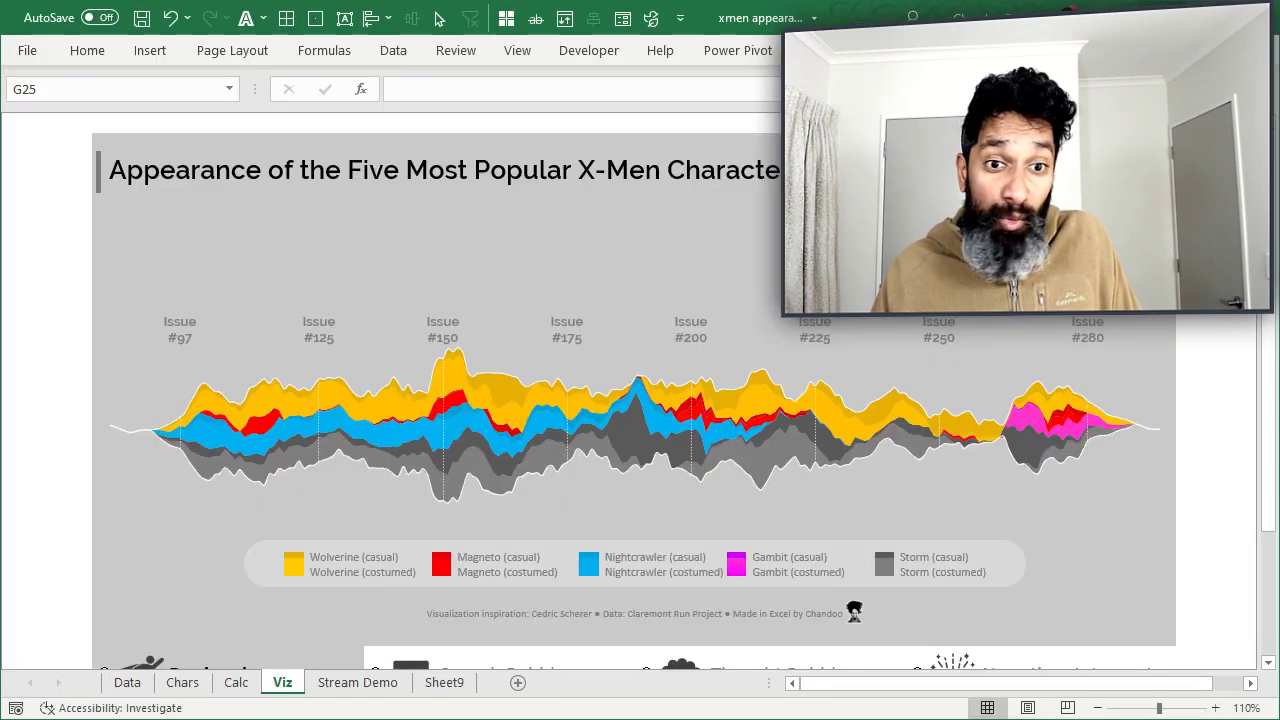